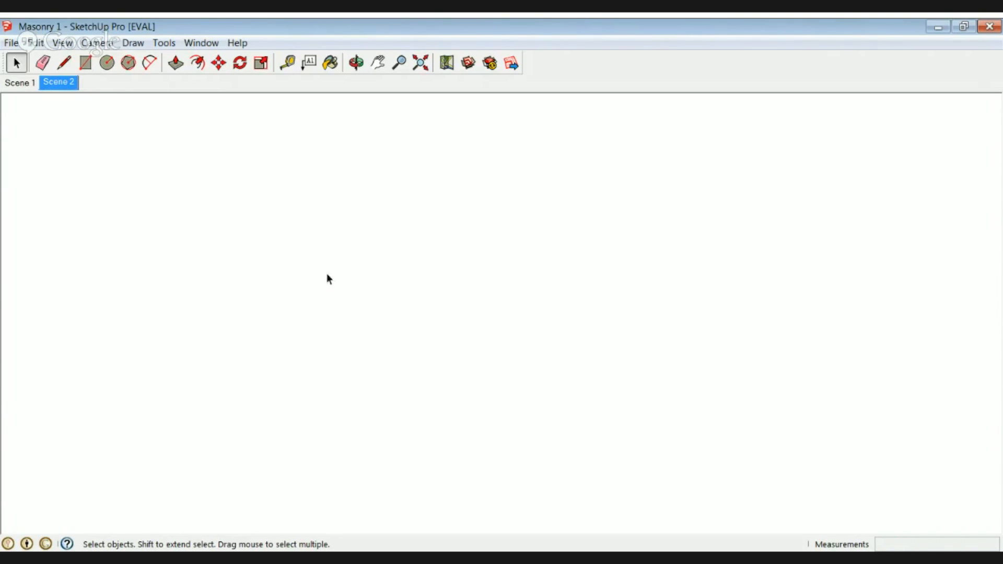
{"action": "middle_click_drag", "start_coordinate": [319, 280], "coordinate": [343, 308]}
{"action": "middle_click_drag", "start_coordinate": [337, 298], "coordinate": [333, 272]}
{"action": "middle_click_drag", "start_coordinate": [303, 215], "coordinate": [344, 234]}
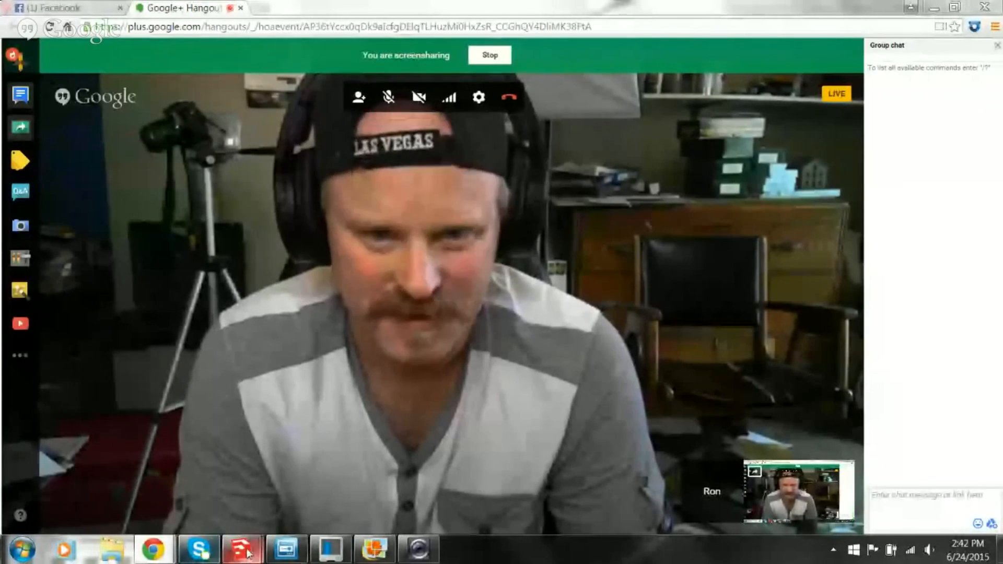
Switch to the Masonry 1 model in SketchUp and bring up the annotated building photo for reference
{"action": "mouse_move", "coordinate": [241, 549]}
{"action": "left_click", "coordinate": [320, 477]}
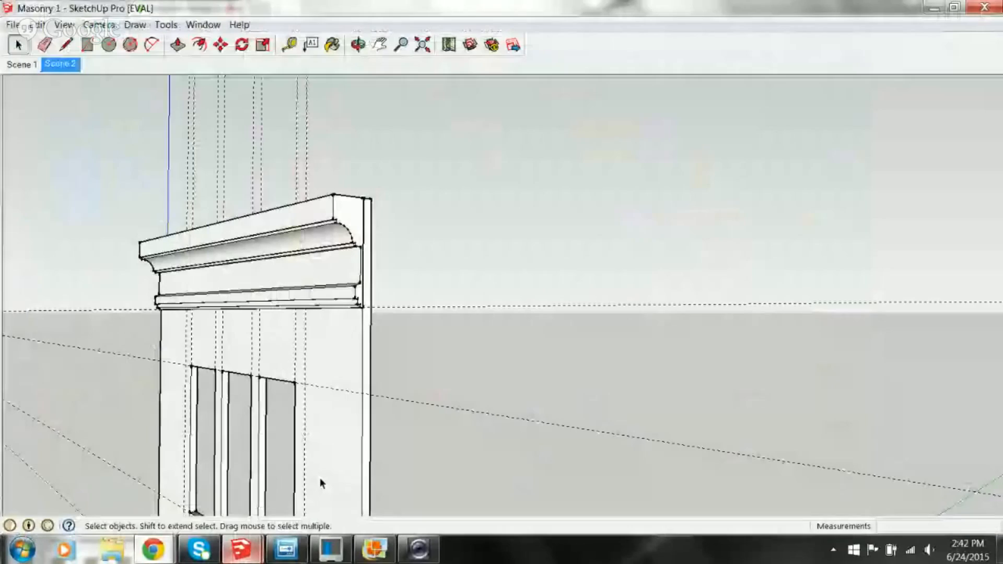
{"action": "left_click", "coordinate": [374, 549]}
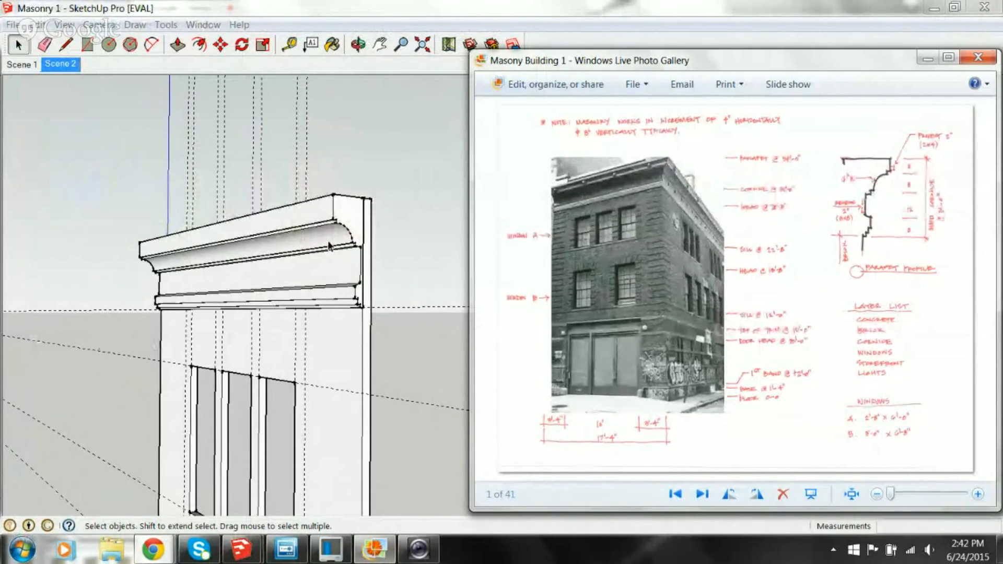
Select the cornice group above the wall, check it against the building photo, and open the group for editing
{"action": "left_click", "coordinate": [349, 213]}
{"action": "left_click", "coordinate": [348, 350]}
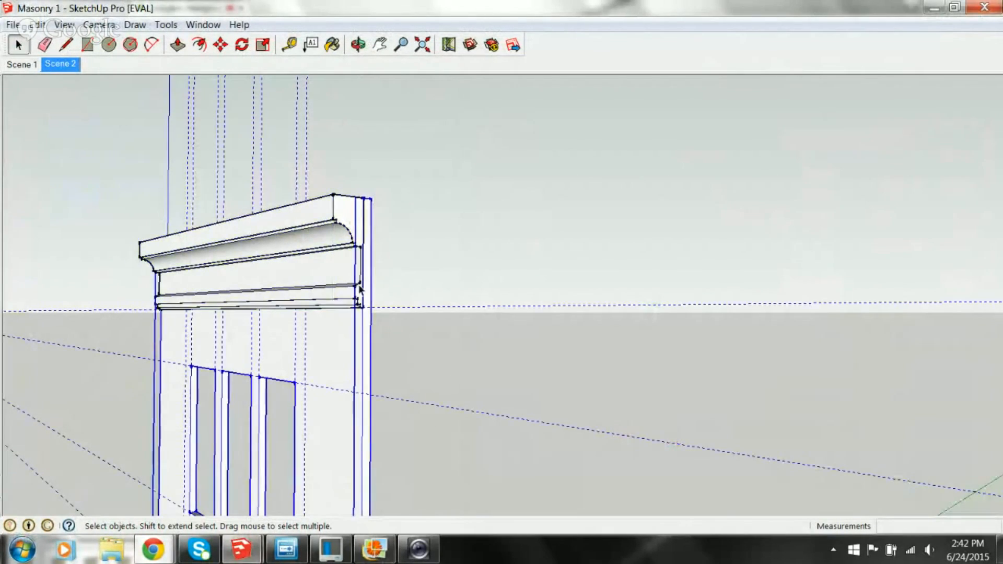
{"action": "left_click", "coordinate": [327, 225]}
{"action": "left_click", "coordinate": [375, 549]}
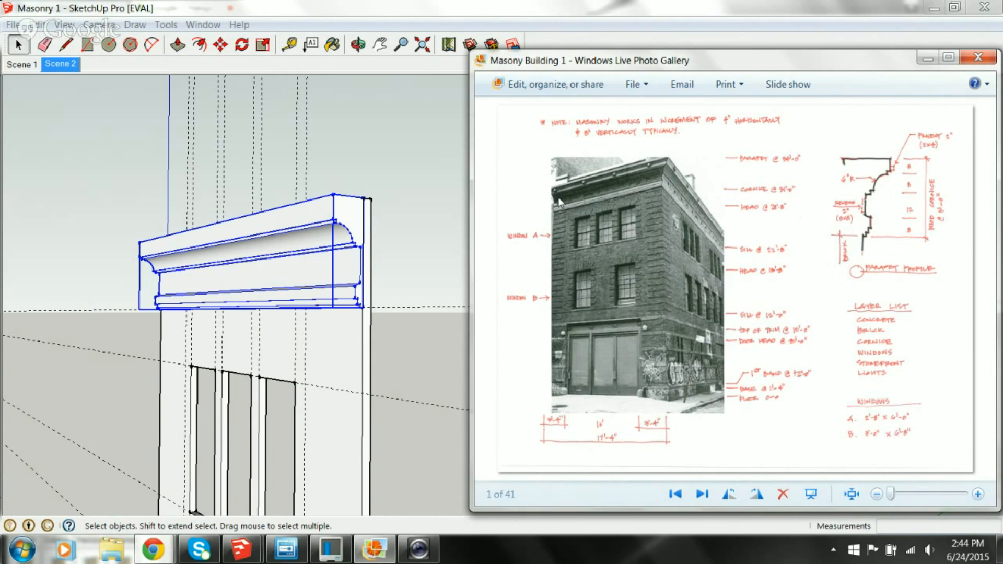
{"action": "double_click", "coordinate": [348, 228]}
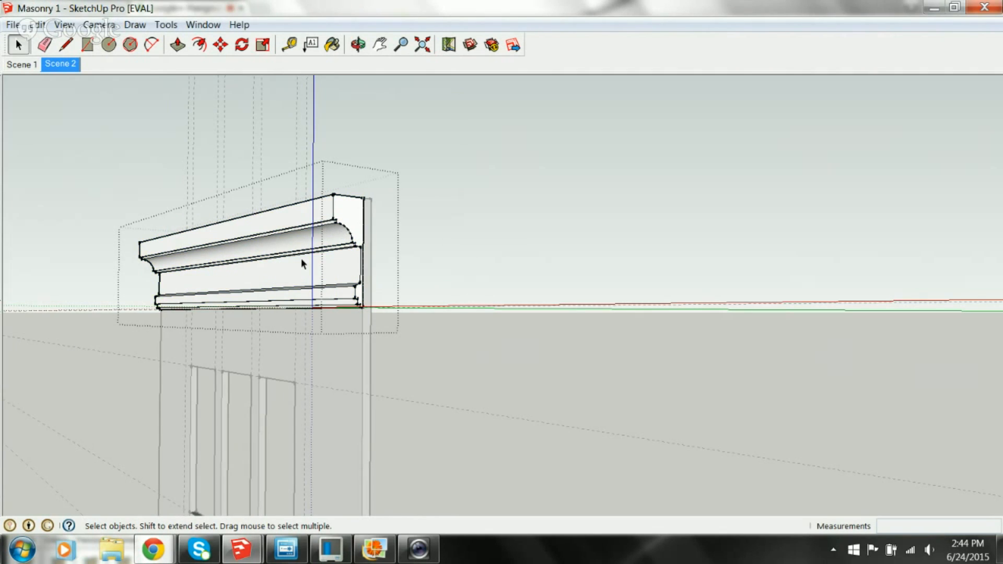
Check the parapet profile in the reference drawing and measure the height of the cornice's flat band at its end
{"action": "left_click", "coordinate": [385, 555]}
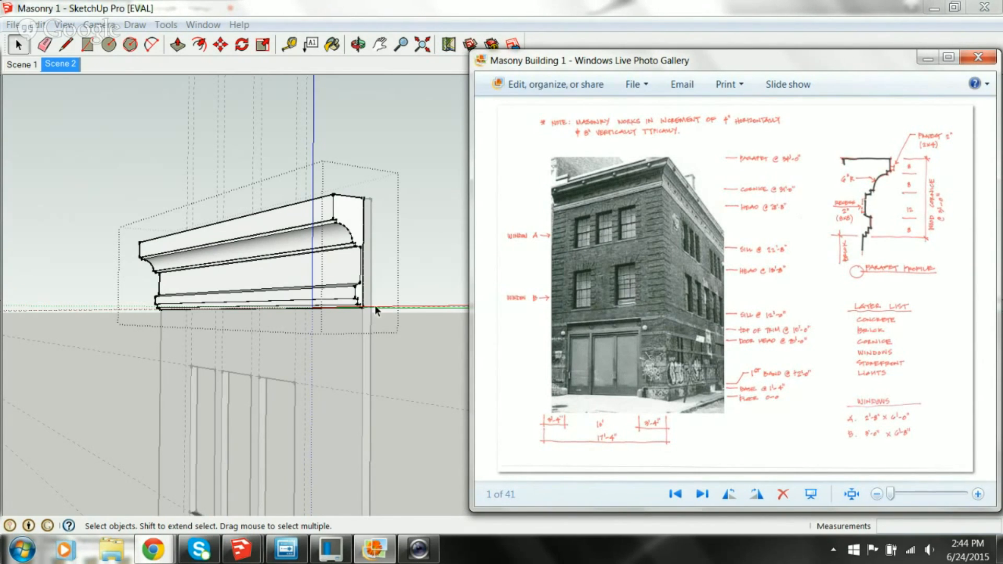
{"action": "mouse_move", "coordinate": [294, 293]}
{"action": "middle_mouse_down"}
{"action": "mouse_move", "coordinate": [310, 305]}
{"action": "mouse_move", "coordinate": [385, 291]}
{"action": "mouse_move", "coordinate": [457, 258]}
{"action": "mouse_move", "coordinate": [325, 240]}
{"action": "mouse_move", "coordinate": [376, 251]}
{"action": "mouse_move", "coordinate": [304, 272]}
{"action": "middle_mouse_up"}
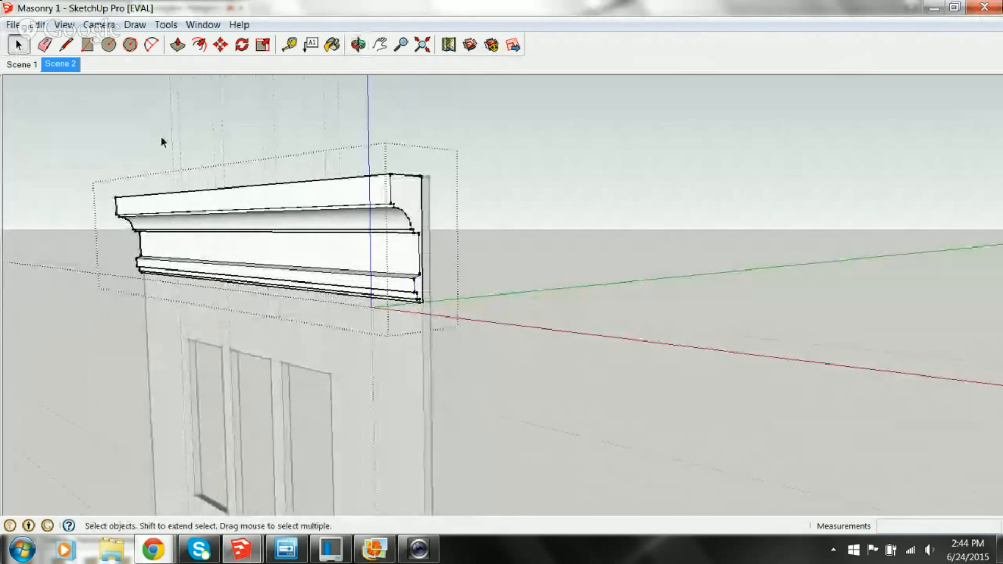
{"action": "left_click", "coordinate": [375, 549]}
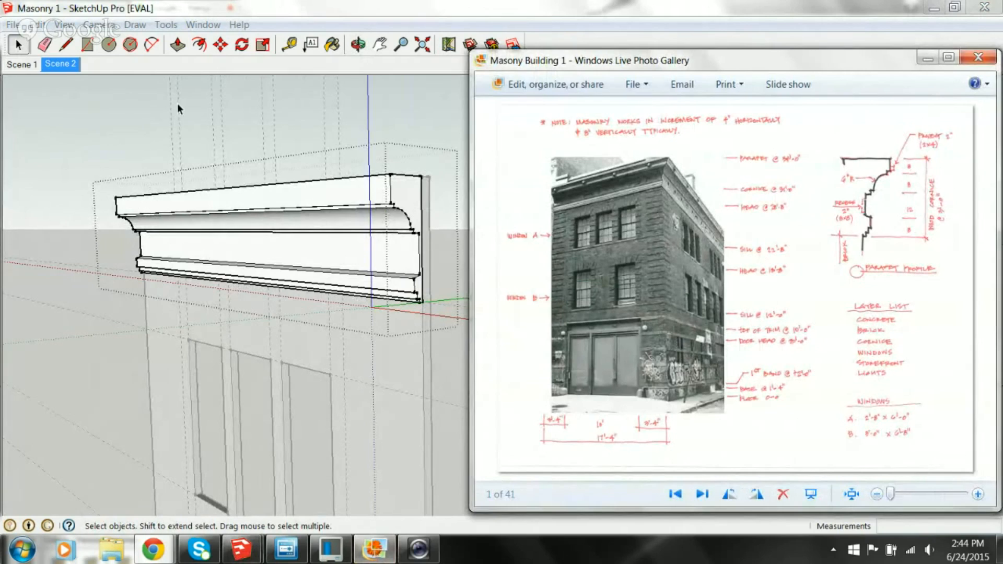
{"action": "left_click", "coordinate": [298, 47]}
{"action": "left_click", "coordinate": [421, 264]}
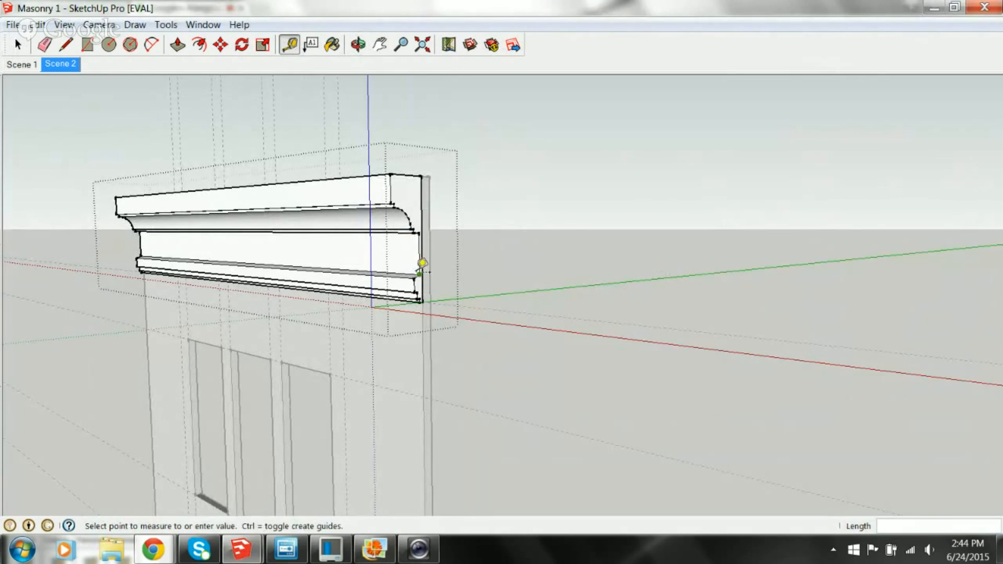
{"action": "left_click", "coordinate": [425, 225]}
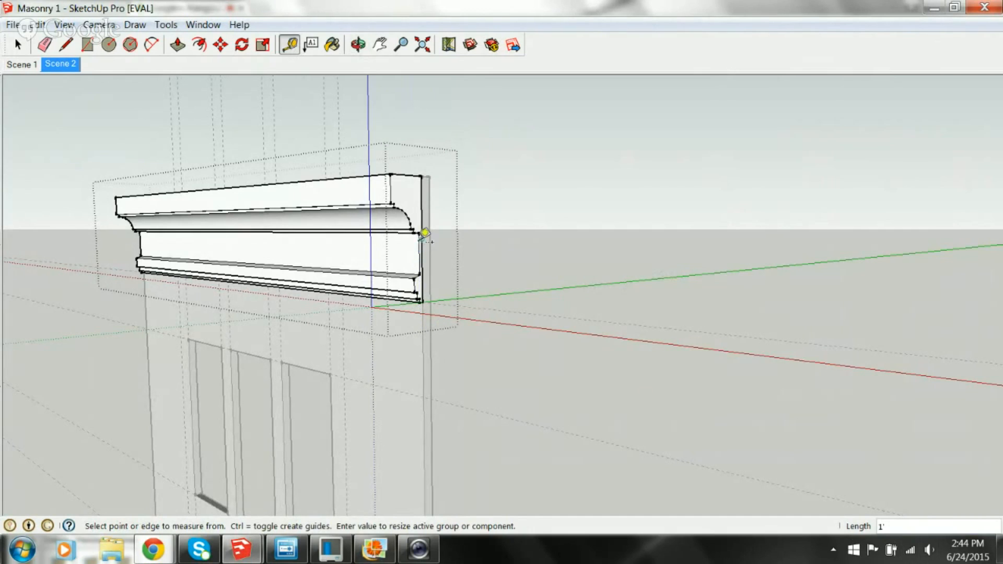
Place horizontal guides 2" inside the upper and lower edges of the cornice's flat band
{"action": "scroll", "coordinate": [424, 236], "scroll_direction": "up", "scroll_amount": 5}
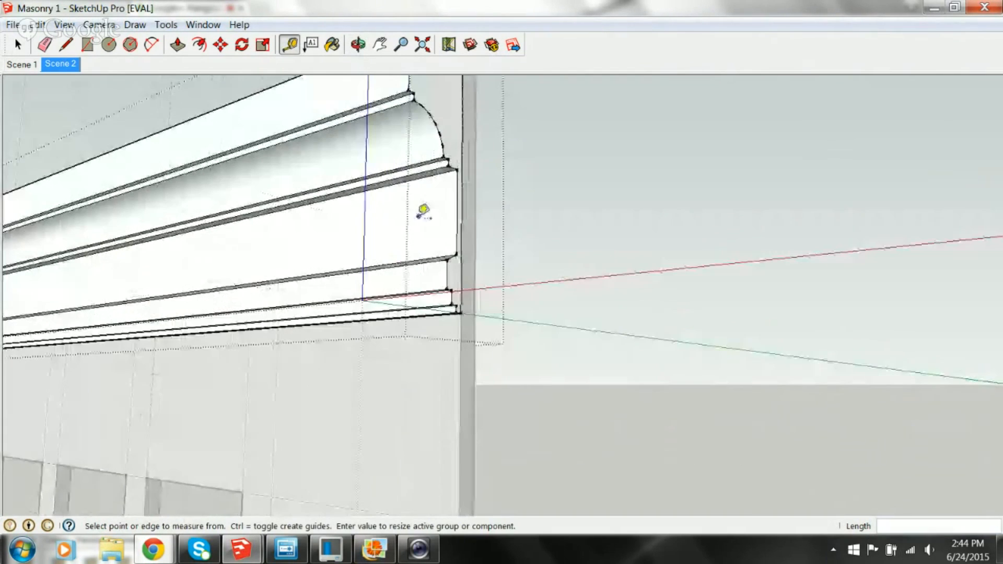
{"action": "middle_click_drag", "start_coordinate": [403, 223], "coordinate": [706, 246]}
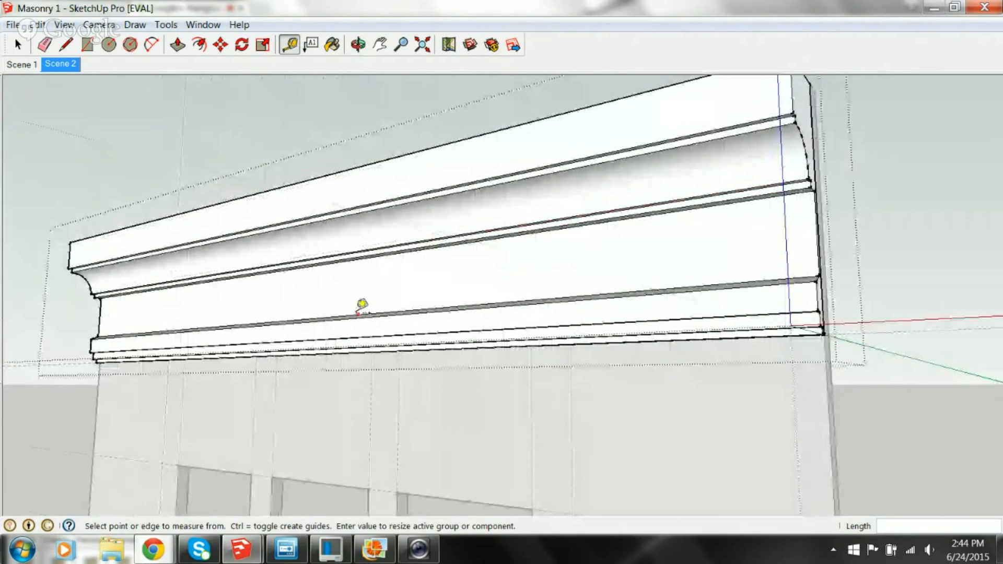
{"action": "left_click", "coordinate": [629, 213]}
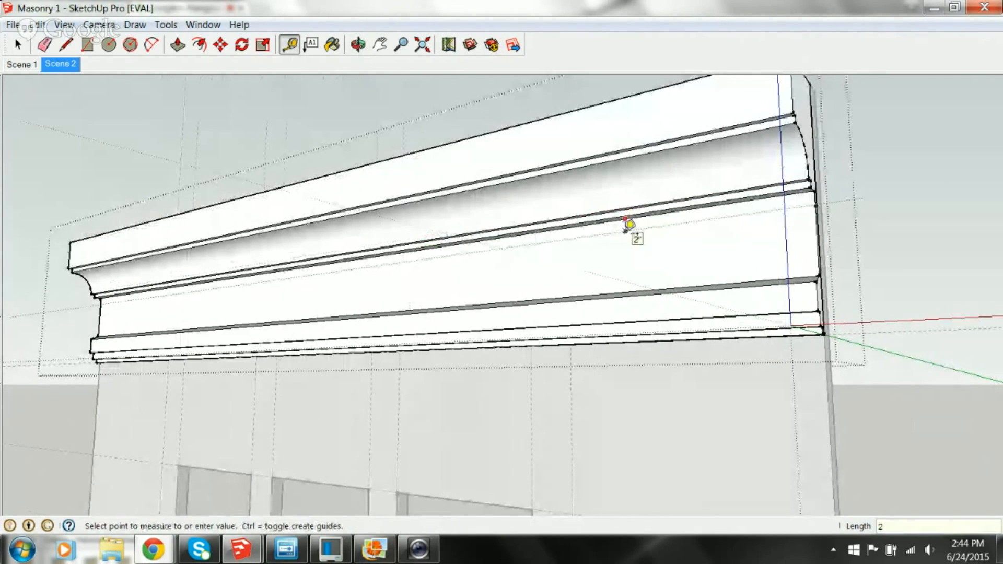
{"action": "left_click", "coordinate": [629, 225]}
{"action": "middle_click_drag", "start_coordinate": [629, 225], "coordinate": [598, 293]}
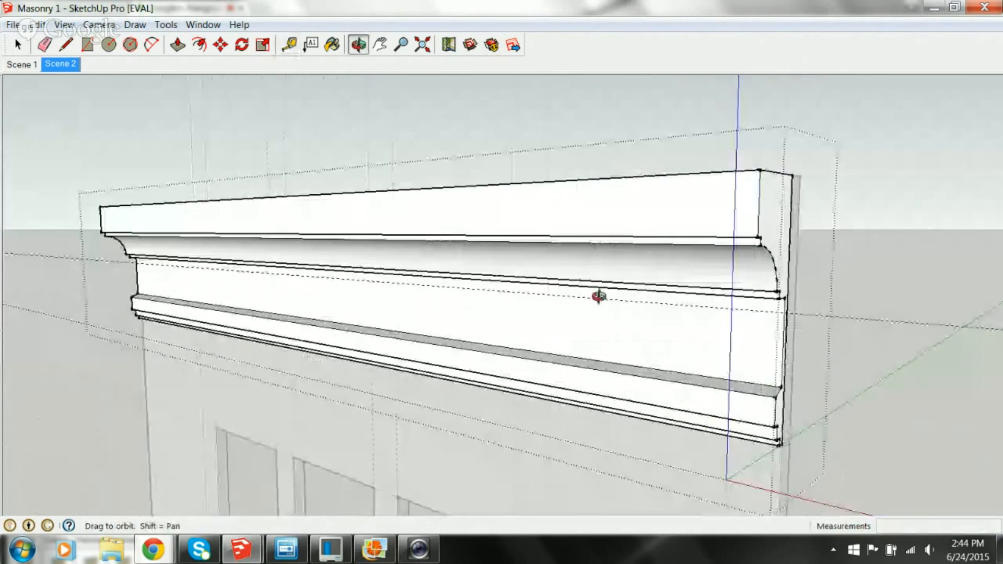
{"action": "left_click", "coordinate": [607, 359]}
{"action": "left_click", "coordinate": [609, 346]}
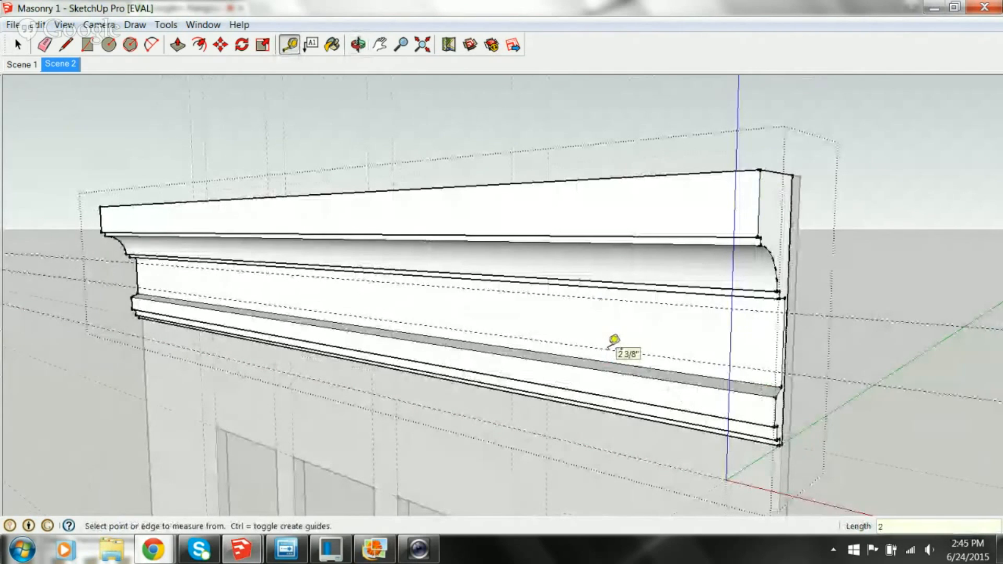
Examine the cornice in the building photo and place a vertical guide just inside the left end of the model's flat band
{"action": "left_click", "coordinate": [374, 548]}
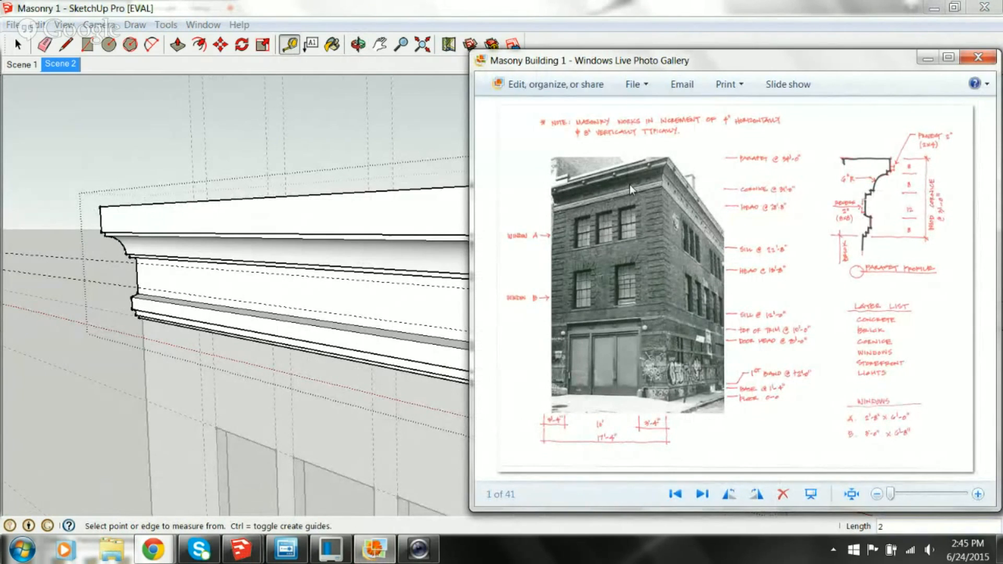
{"action": "scroll", "coordinate": [603, 196], "scroll_direction": "up", "scroll_amount": 3}
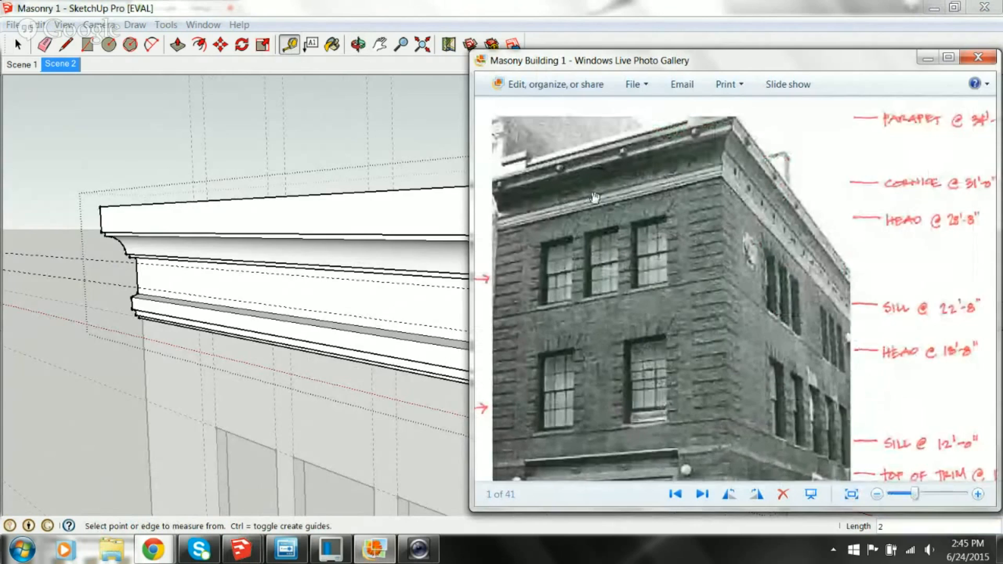
{"action": "scroll", "coordinate": [601, 201], "scroll_direction": "up", "scroll_amount": 3}
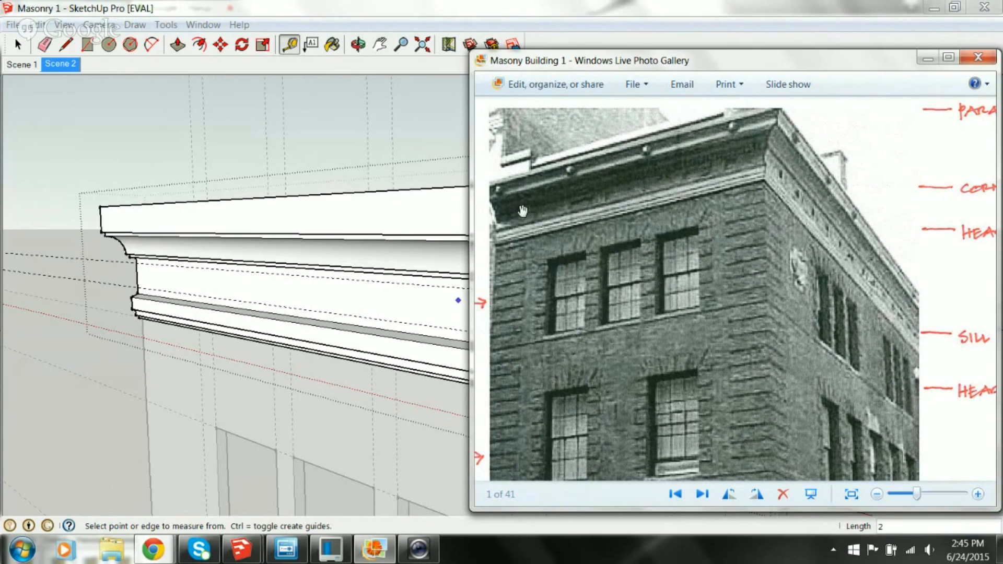
{"action": "left_click", "coordinate": [281, 394]}
{"action": "mouse_move", "coordinate": [281, 394]}
{"action": "middle_mouse_down"}
{"action": "mouse_move", "coordinate": [253, 351]}
{"action": "mouse_move", "coordinate": [357, 287]}
{"action": "middle_mouse_up"}
{"action": "middle_click_drag", "start_coordinate": [610, 233], "coordinate": [238, 228]}
{"action": "scroll", "coordinate": [238, 228], "scroll_direction": "up", "scroll_amount": 4}
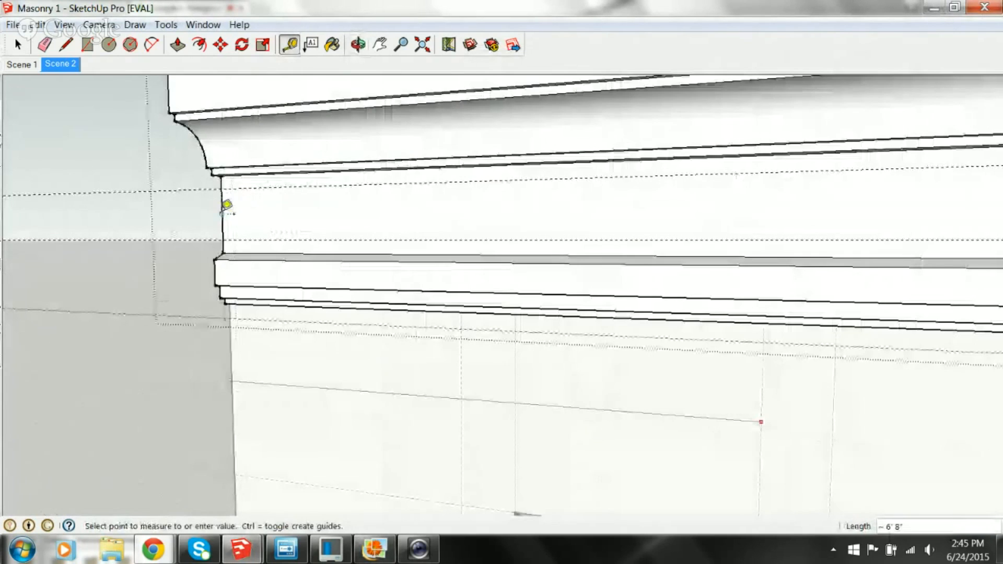
{"action": "left_click", "coordinate": [226, 207]}
{"action": "mouse_move", "coordinate": [253, 213]}
{"action": "middle_mouse_down"}
{"action": "mouse_move", "coordinate": [351, 262]}
{"action": "mouse_move", "coordinate": [374, 218]}
{"action": "middle_mouse_up"}
{"action": "left_click", "coordinate": [369, 220]}
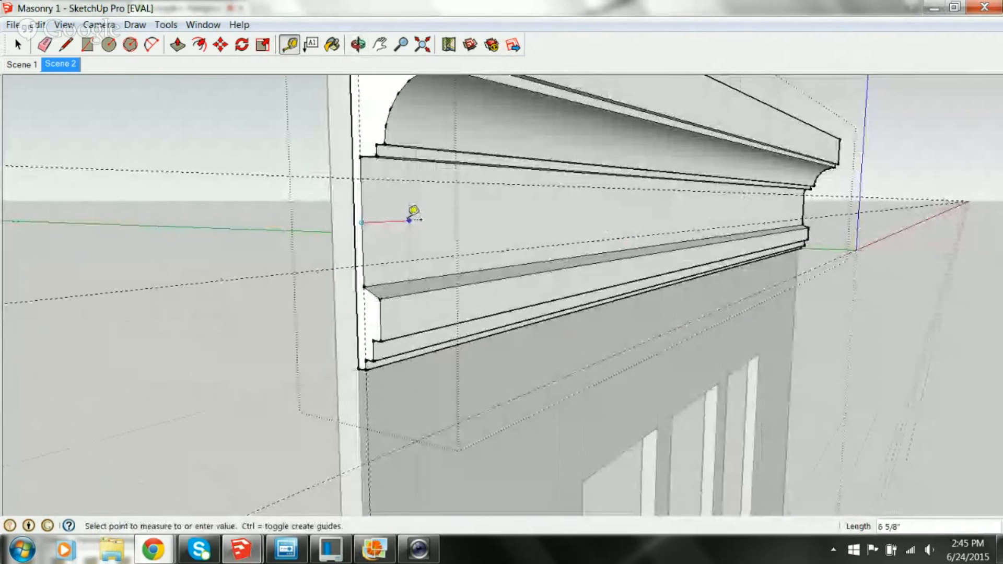
{"action": "left_click", "coordinate": [412, 214]}
Place a vertical guide just inside the right end of the cornice's flat band
{"action": "mouse_move", "coordinate": [589, 210]}
{"action": "middle_mouse_down"}
{"action": "mouse_move", "coordinate": [693, 231]}
{"action": "mouse_move", "coordinate": [382, 264]}
{"action": "middle_mouse_up"}
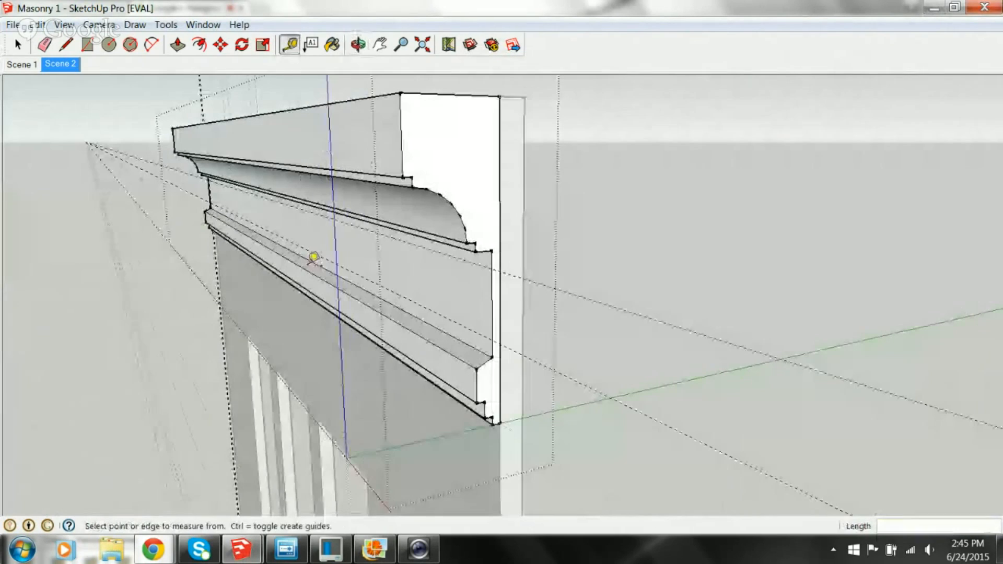
{"action": "left_click", "coordinate": [499, 295]}
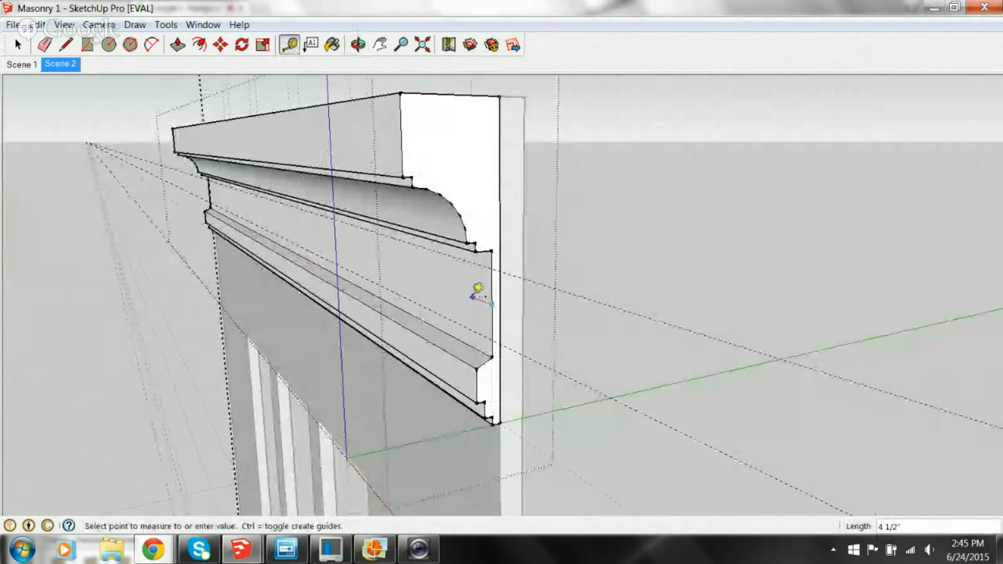
{"action": "mouse_move", "coordinate": [385, 327]}
{"action": "middle_mouse_down"}
{"action": "mouse_move", "coordinate": [416, 331]}
{"action": "mouse_move", "coordinate": [638, 208]}
{"action": "mouse_move", "coordinate": [450, 251]}
{"action": "mouse_move", "coordinate": [555, 260]}
{"action": "mouse_move", "coordinate": [563, 249]}
{"action": "middle_mouse_up"}
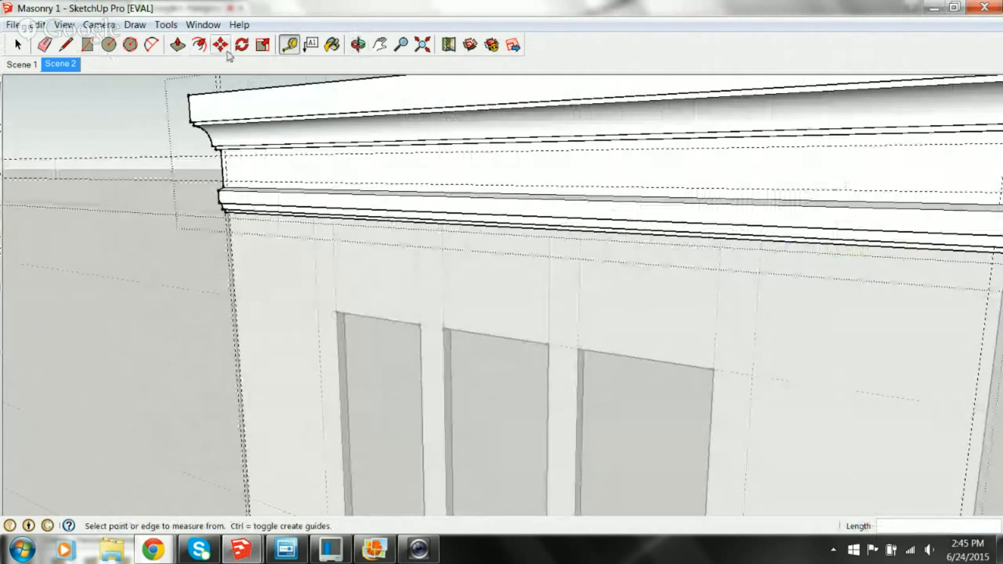
Measure the distance from the wall's left edge to the first window opening and the width of that opening
{"action": "left_click", "coordinate": [233, 296]}
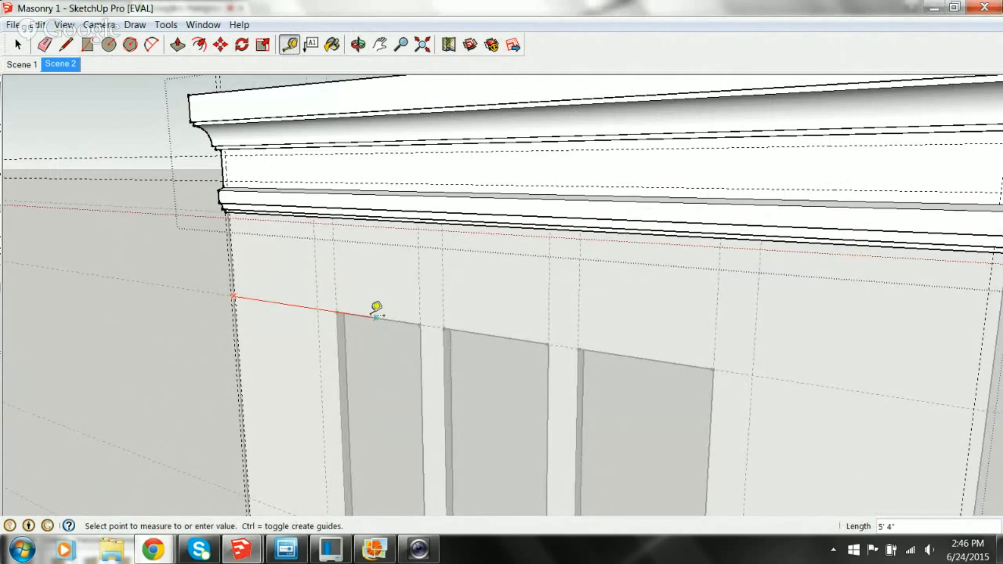
{"action": "left_click", "coordinate": [359, 304]}
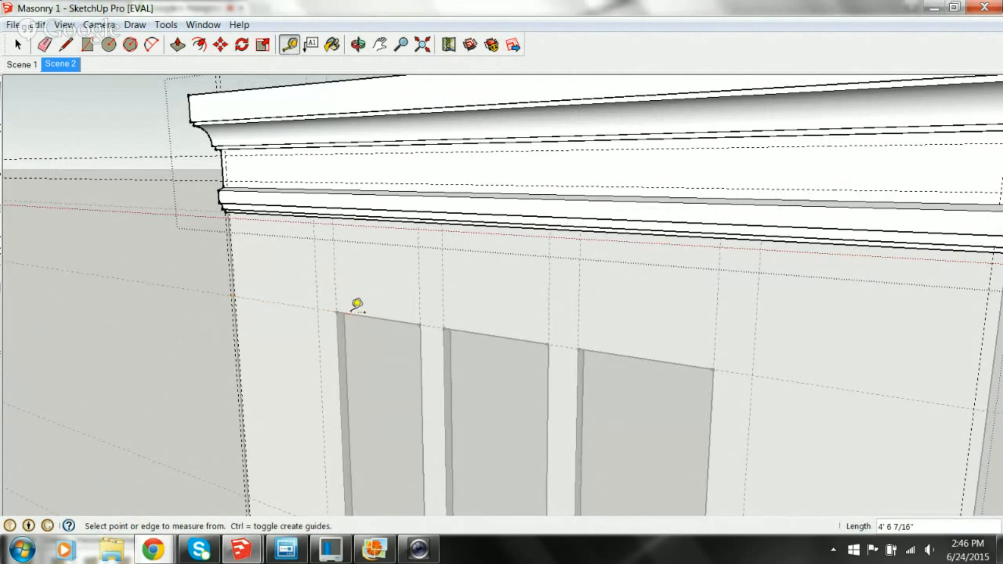
{"action": "left_click", "coordinate": [336, 312]}
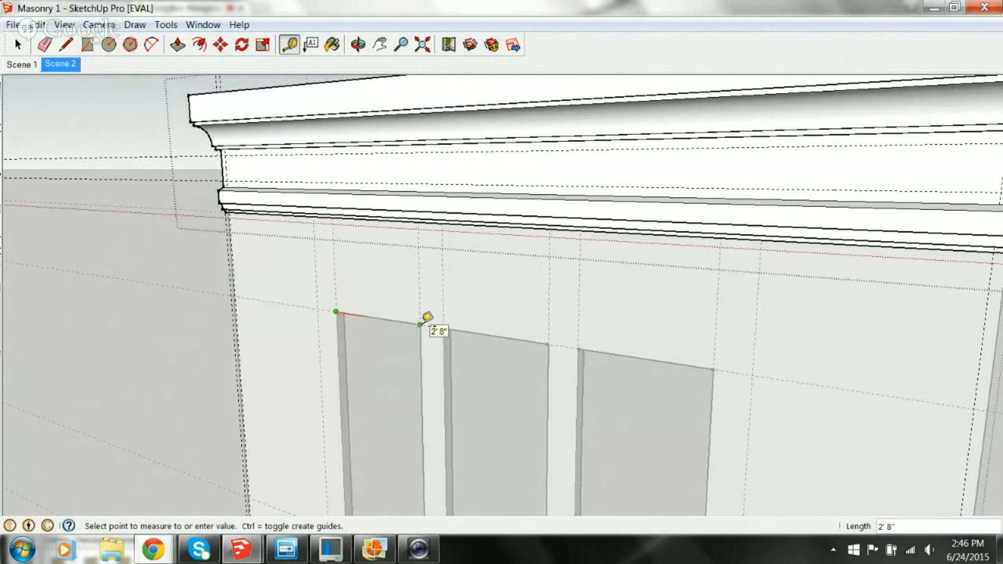
{"action": "scroll", "coordinate": [287, 196], "scroll_direction": "up", "scroll_amount": 2}
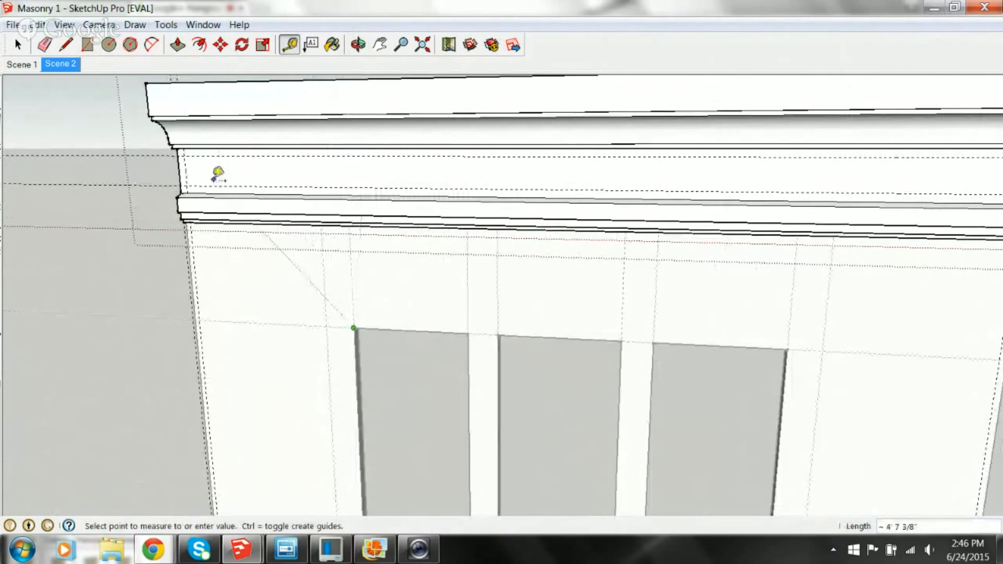
{"action": "left_click", "coordinate": [185, 163]}
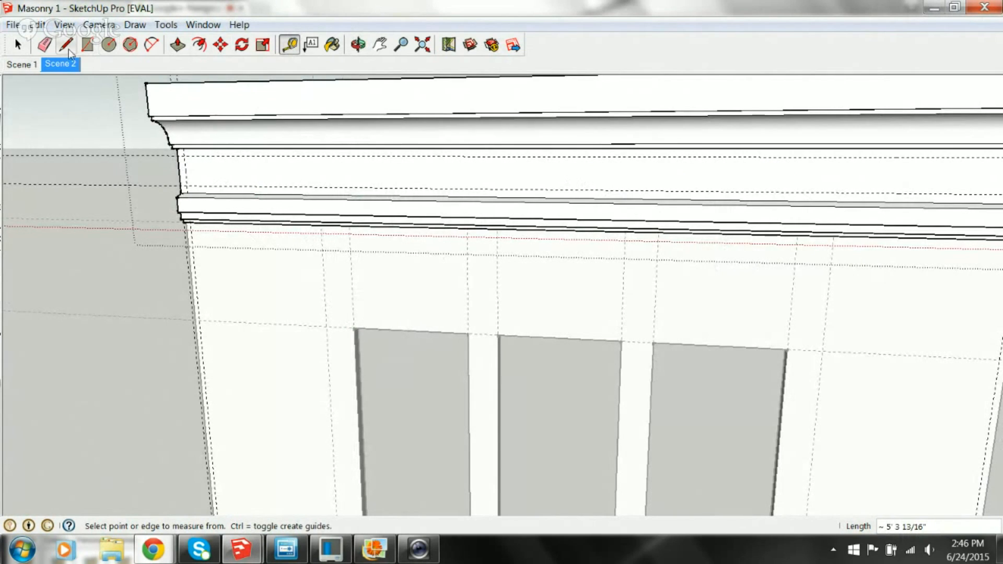
Place a vertical guide 48" from the left end edge of the cornice's flat band
{"action": "left_click", "coordinate": [178, 169]}
{"action": "type", "text": "48"}
{"action": "key", "text": "Return"}
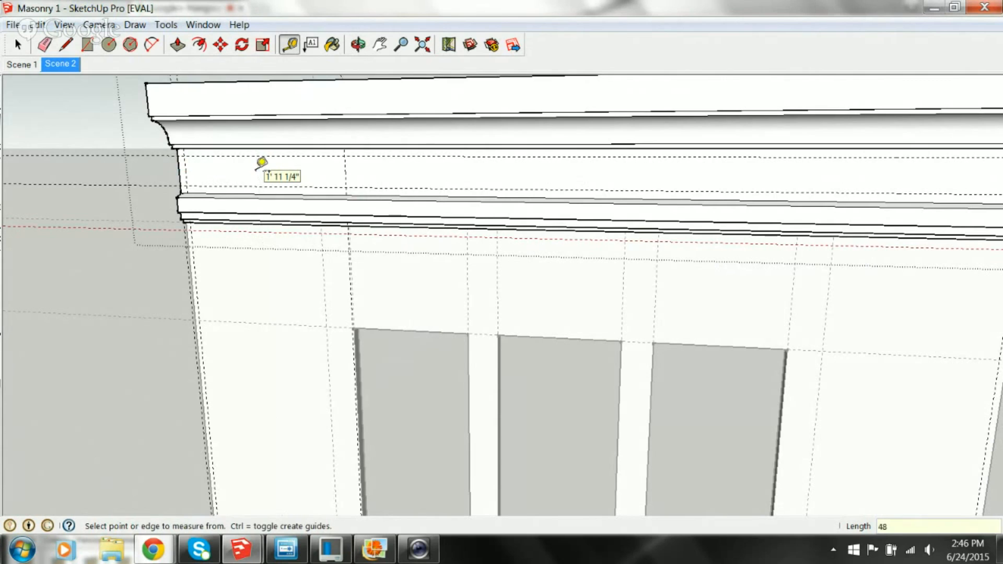
Place a vertical guide on the cornice's flat band 2'8" beyond the guide aligned with the first window's left edge
{"action": "left_click", "coordinate": [345, 172]}
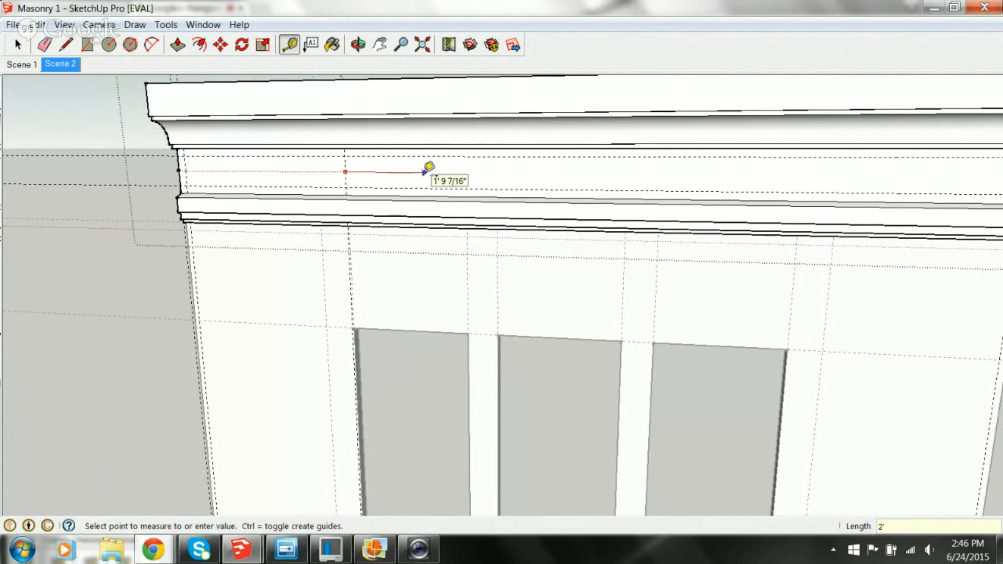
{"action": "left_click", "coordinate": [427, 169]}
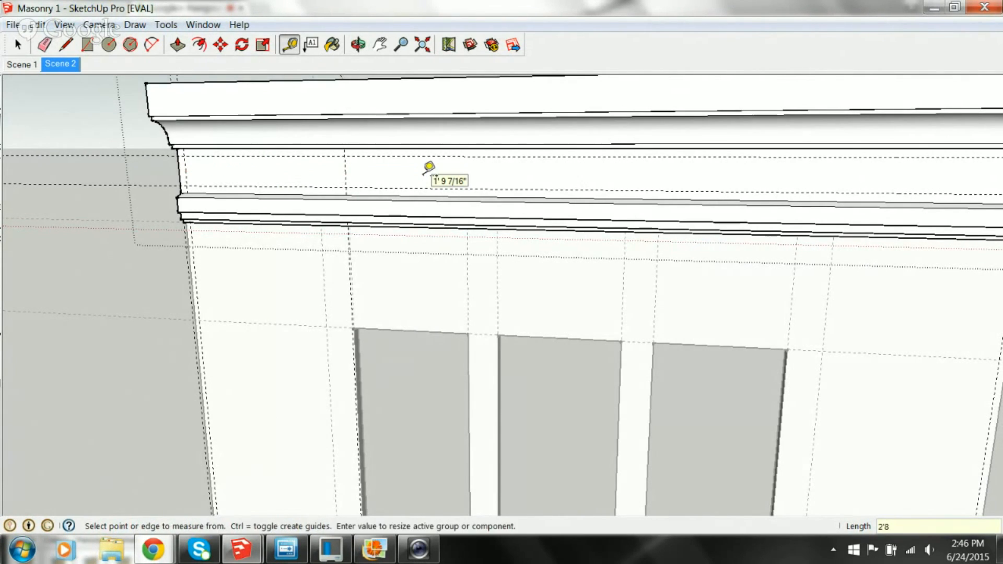
{"action": "left_click", "coordinate": [345, 172]}
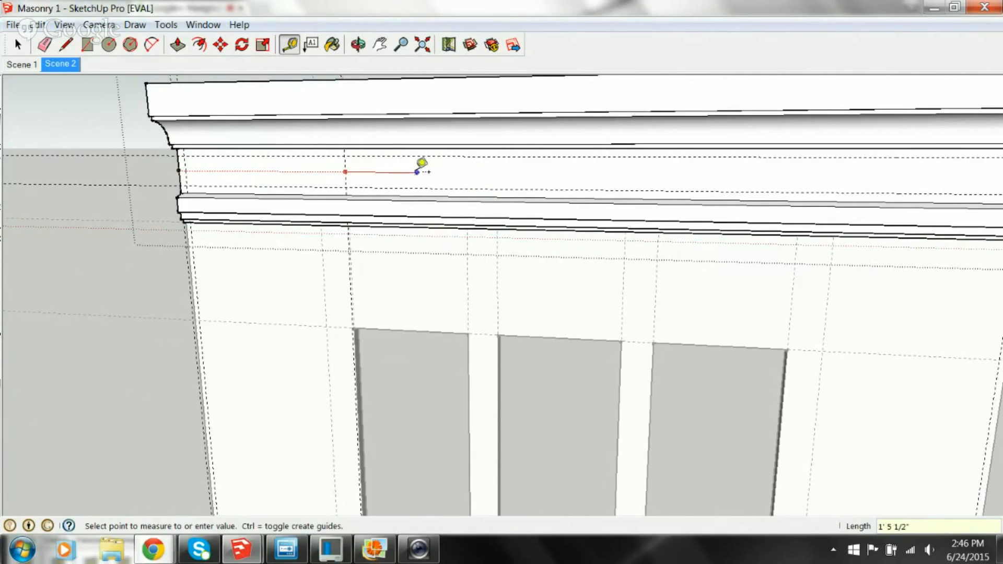
{"action": "left_click", "coordinate": [346, 171]}
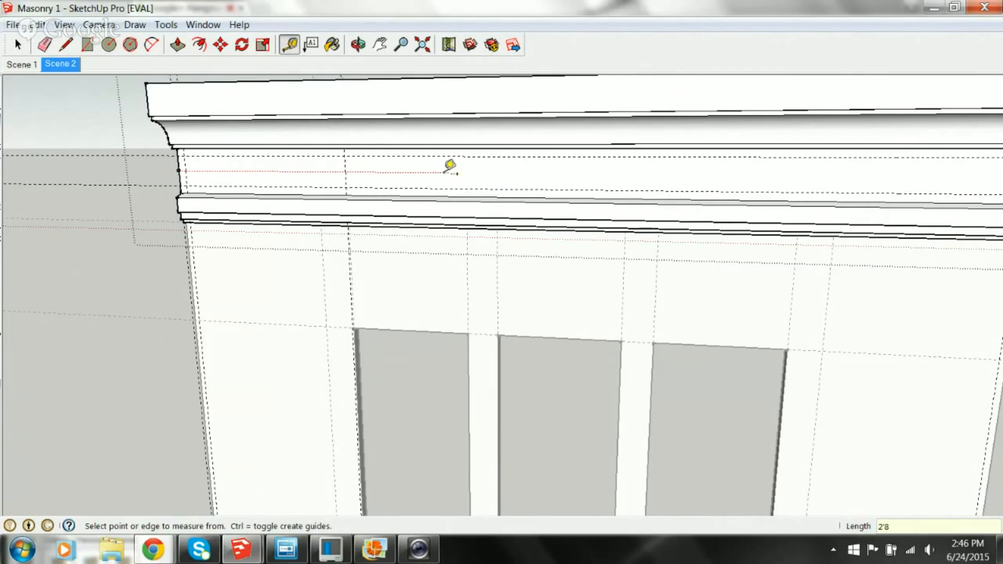
{"action": "left_click", "coordinate": [345, 180]}
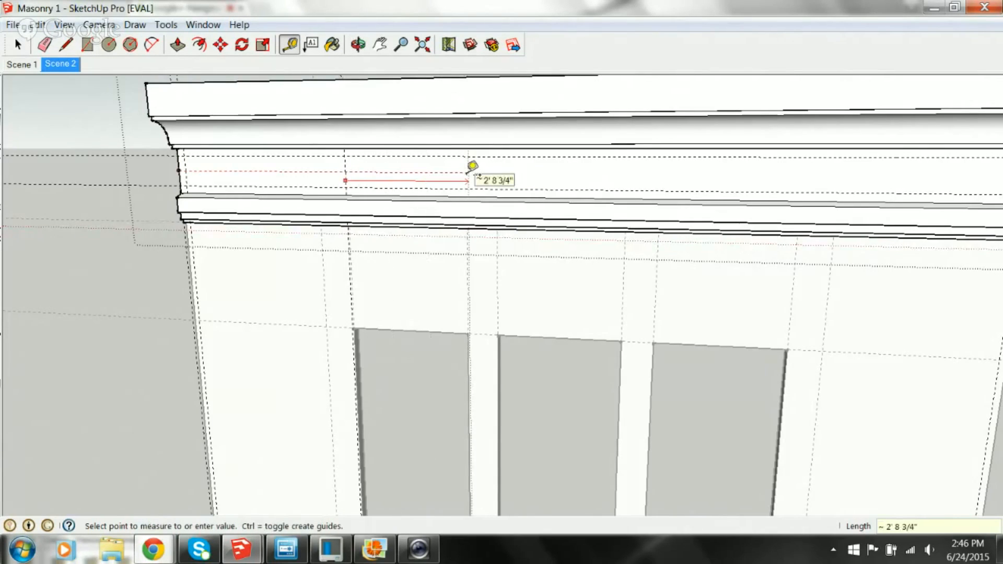
{"action": "type", "text": "2'8"}
{"action": "key", "text": "Return"}
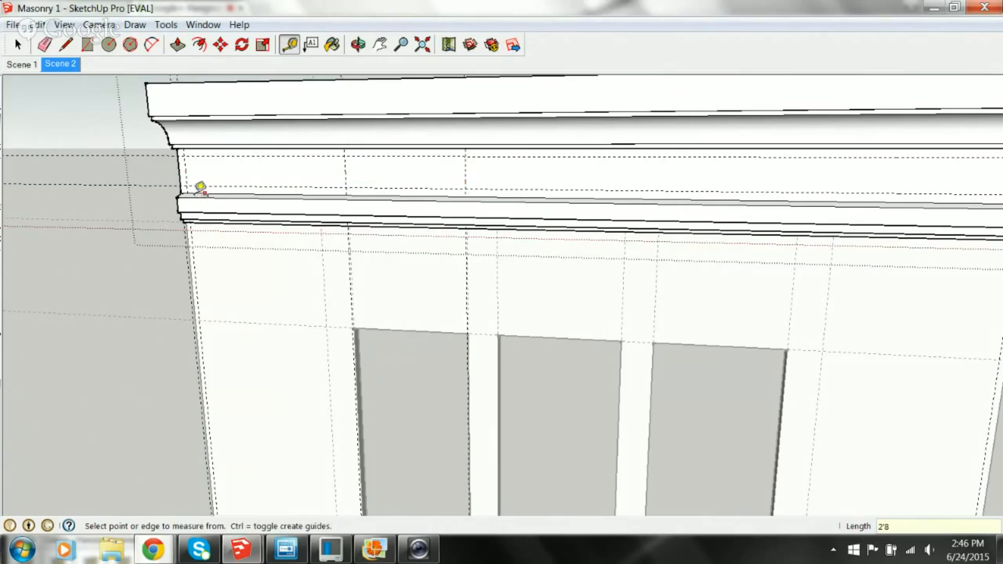
Draw a rectangle on the flat band above the first window, between its two vertical guides and the two horizontal guides
{"action": "left_click", "coordinate": [66, 45]}
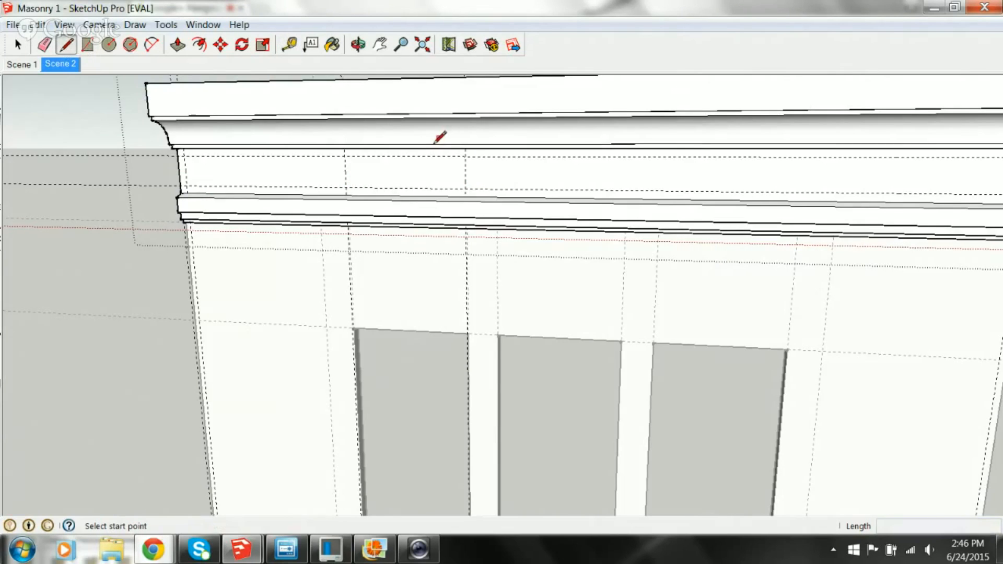
{"action": "left_click", "coordinate": [87, 45]}
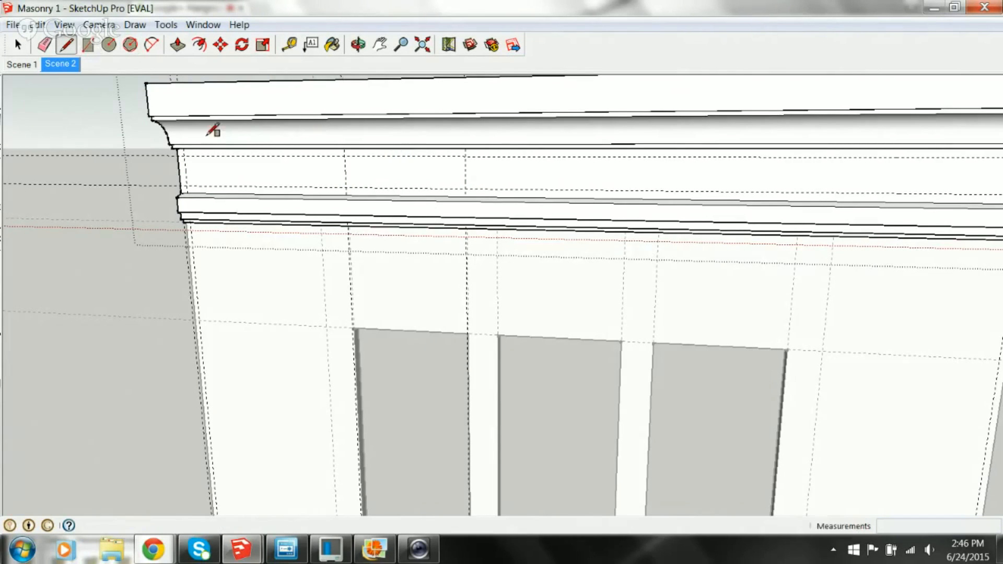
{"action": "left_click", "coordinate": [346, 186]}
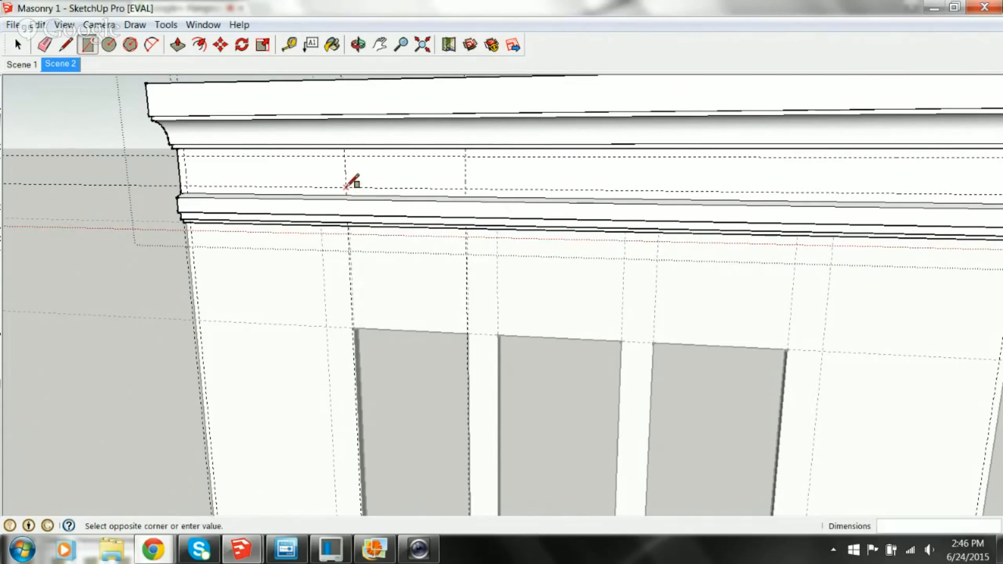
{"action": "left_click", "coordinate": [466, 156]}
{"action": "middle_click_drag", "start_coordinate": [413, 200], "coordinate": [454, 186]}
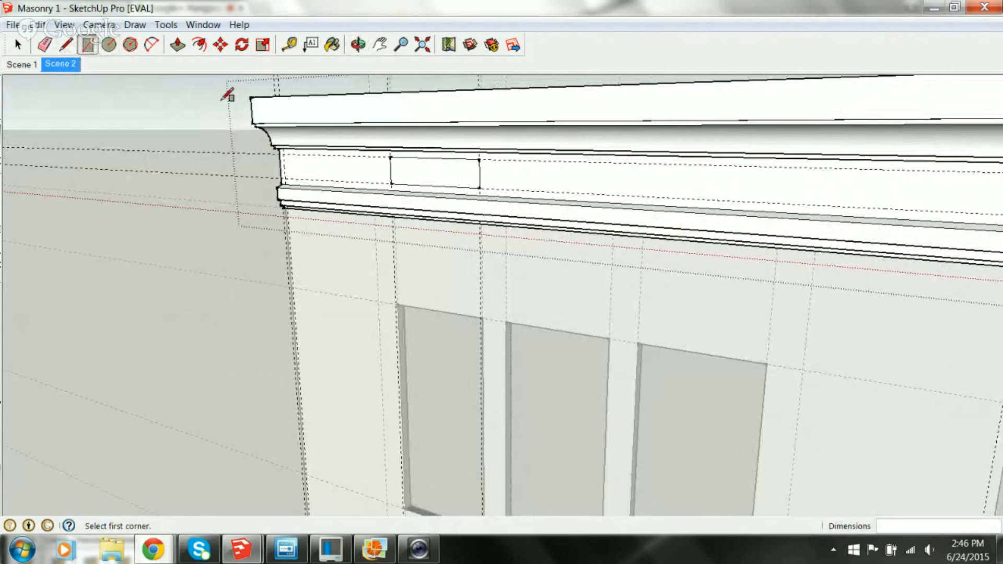
Try to place a vertical guide 8" beyond the right edge of the first rectangle on the flat band
{"action": "left_click", "coordinate": [291, 46]}
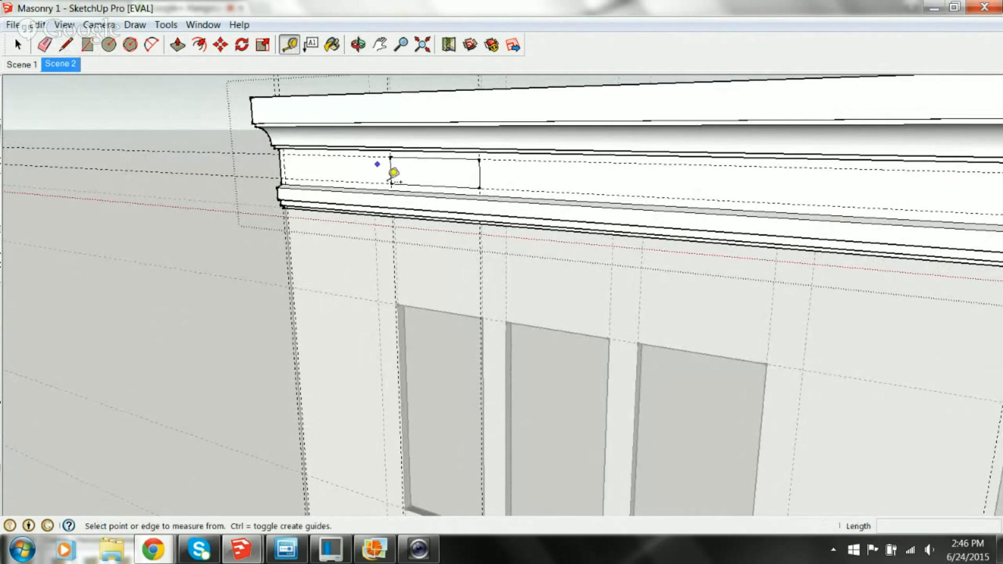
{"action": "left_click", "coordinate": [482, 318]}
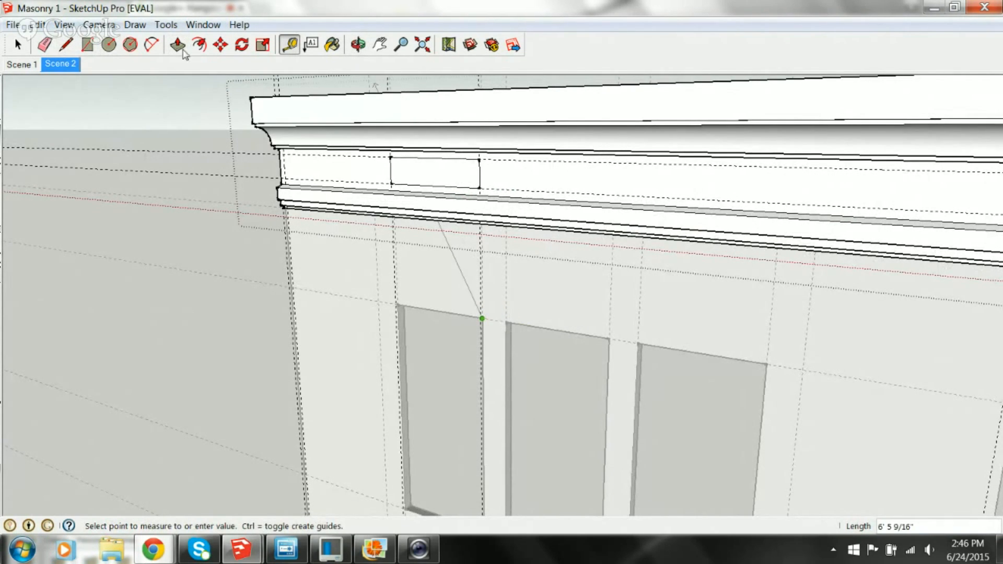
{"action": "left_click", "coordinate": [501, 172]}
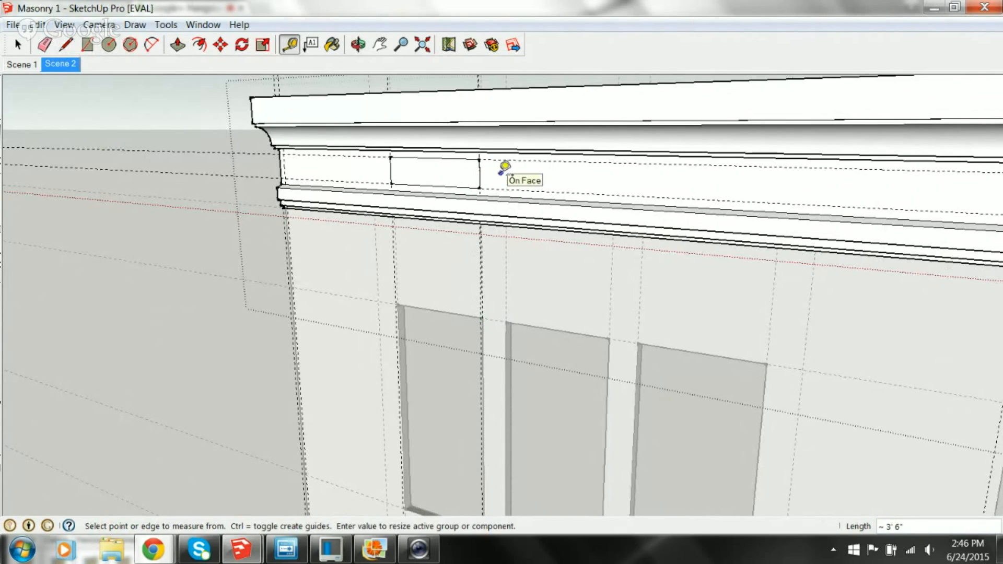
{"action": "key", "text": "ctrl+z"}
{"action": "left_click", "coordinate": [480, 173]}
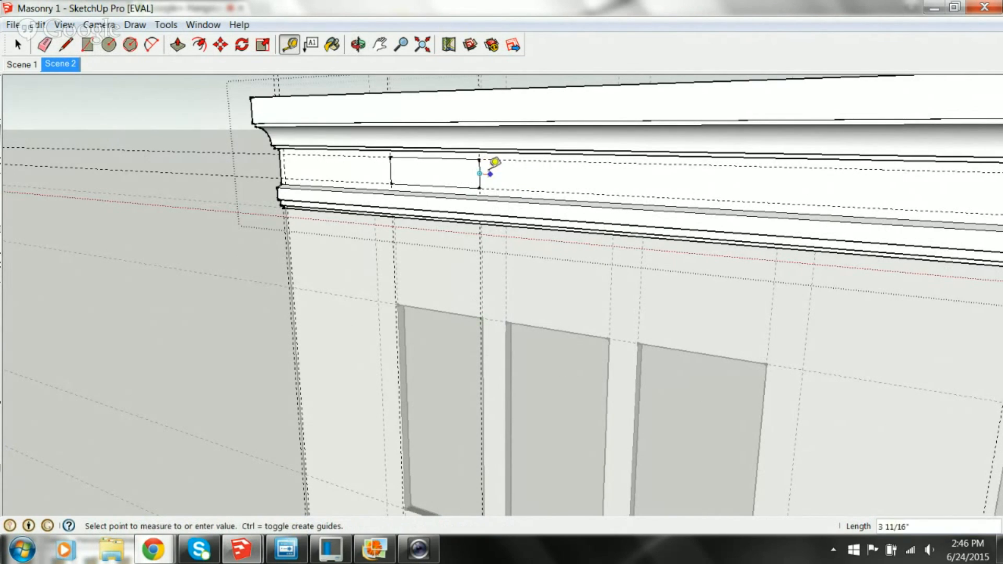
{"action": "type", "text": "8"}
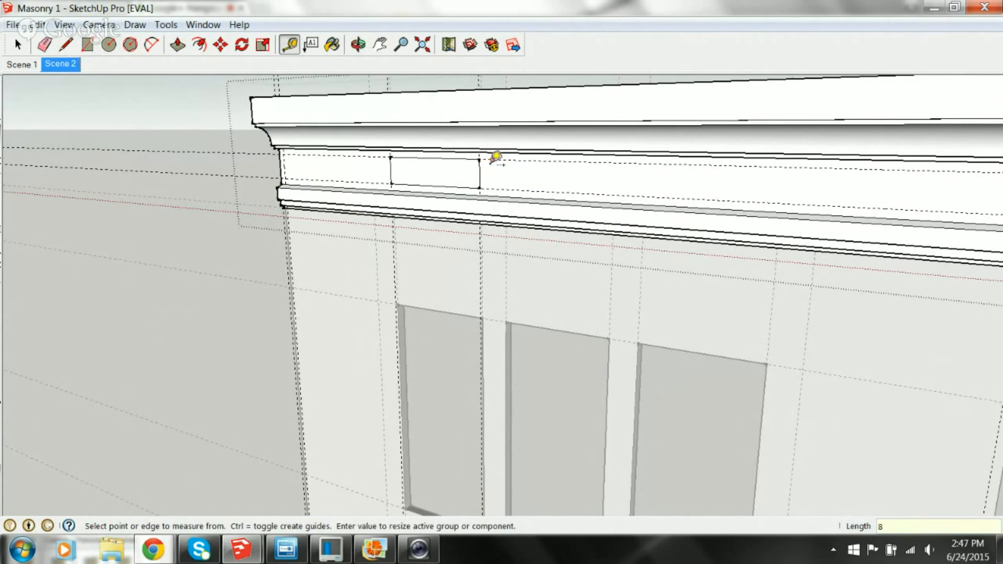
{"action": "left_click", "coordinate": [479, 173]}
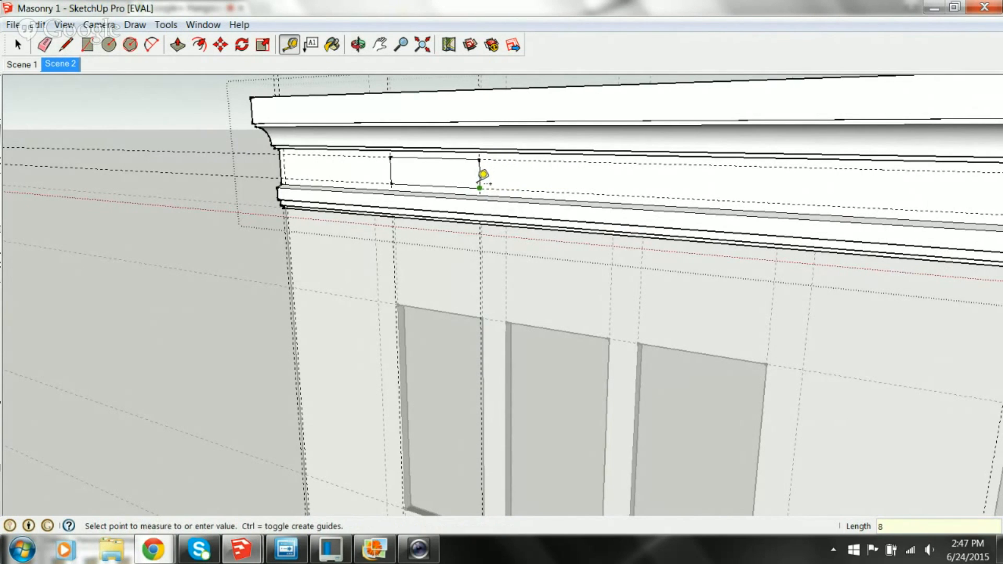
{"action": "scroll", "coordinate": [455, 167], "scroll_direction": "up", "scroll_amount": 1}
{"action": "scroll", "coordinate": [456, 167], "scroll_direction": "up", "scroll_amount": 1}
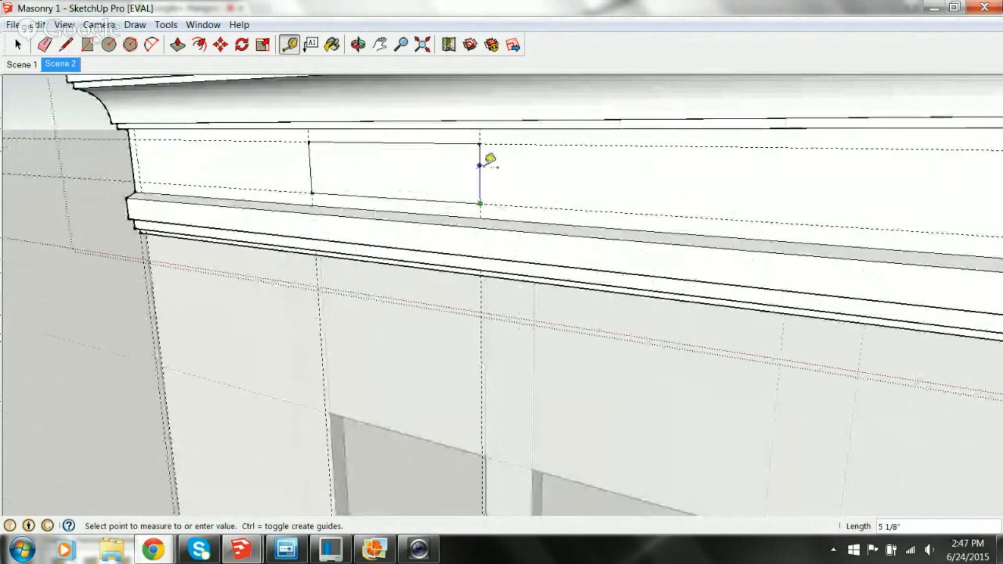
{"action": "left_click", "coordinate": [488, 156]}
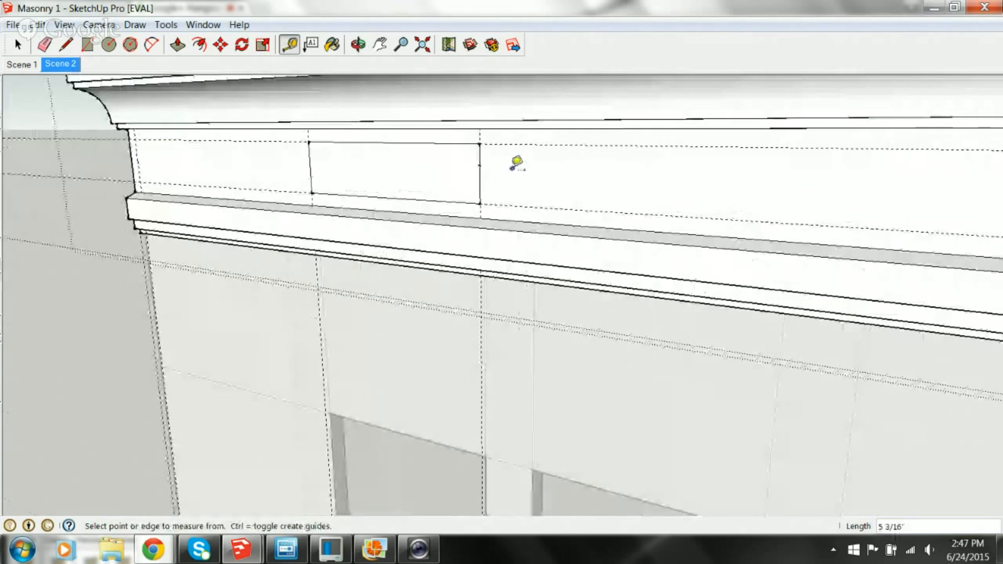
Place three successive vertical guides on the flat band, spaced 8", 32" and 8", starting from the first rectangle's right edge
{"action": "left_click", "coordinate": [480, 159]}
{"action": "type", "text": "8"}
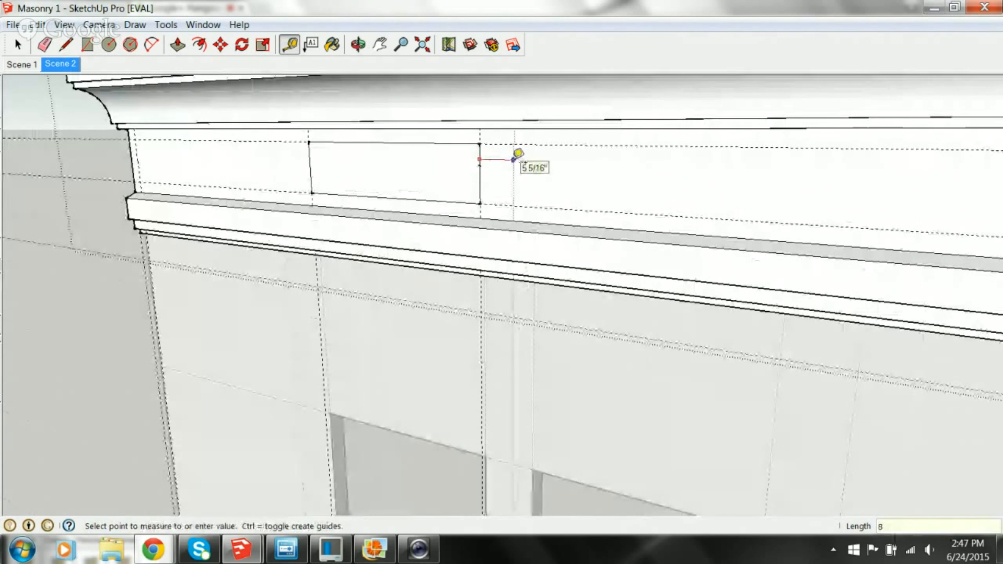
{"action": "key", "text": "Return"}
{"action": "left_click", "coordinate": [531, 159]}
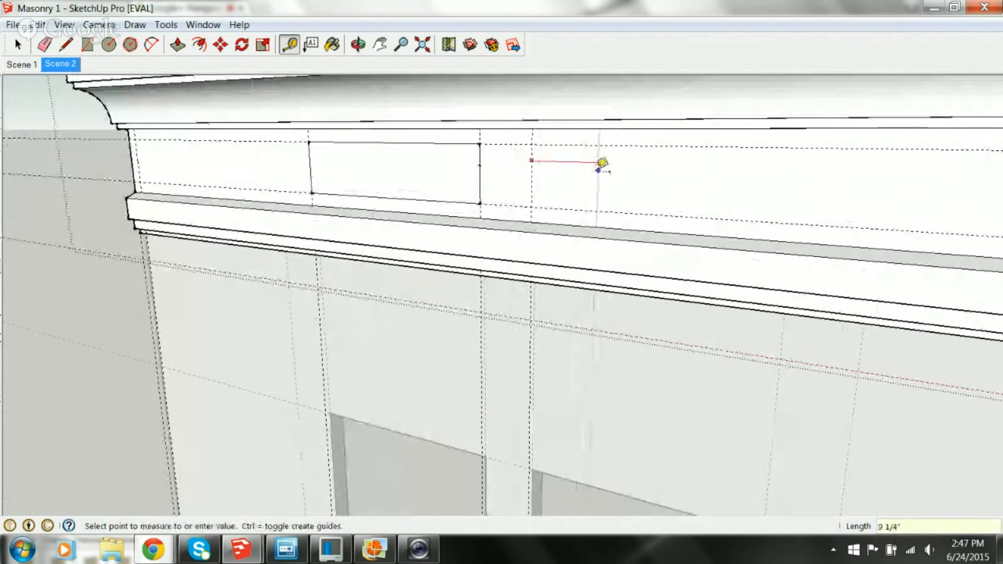
{"action": "type", "text": "32"}
{"action": "key", "text": "Return"}
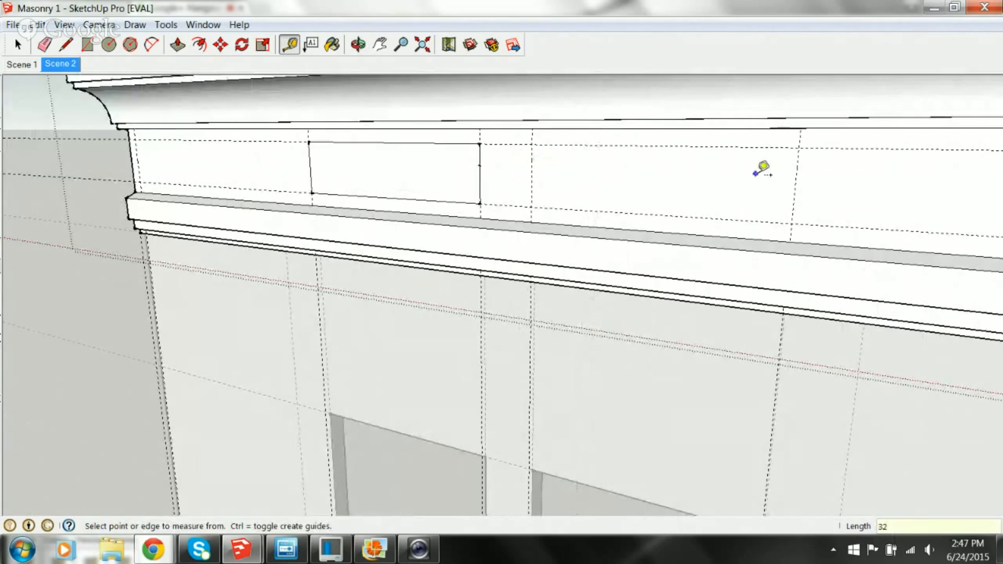
{"action": "left_click", "coordinate": [798, 162]}
{"action": "type", "text": "8"}
{"action": "key", "text": "Return"}
Draw a second rectangle on the flat band above the middle window, between the guides spaced 32" apart
{"action": "left_click", "coordinate": [263, 45]}
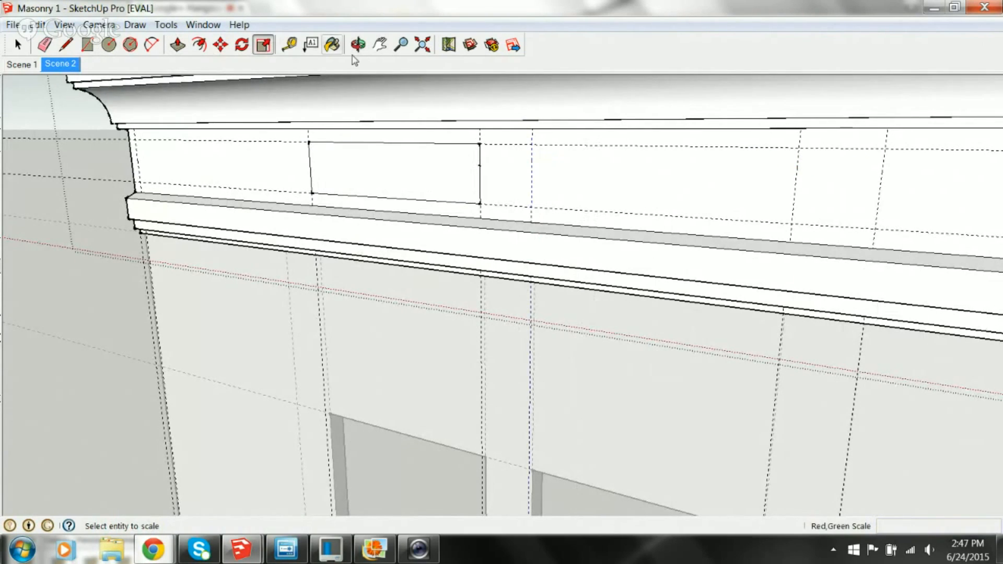
{"action": "left_click", "coordinate": [87, 45]}
{"action": "left_click", "coordinate": [532, 207]}
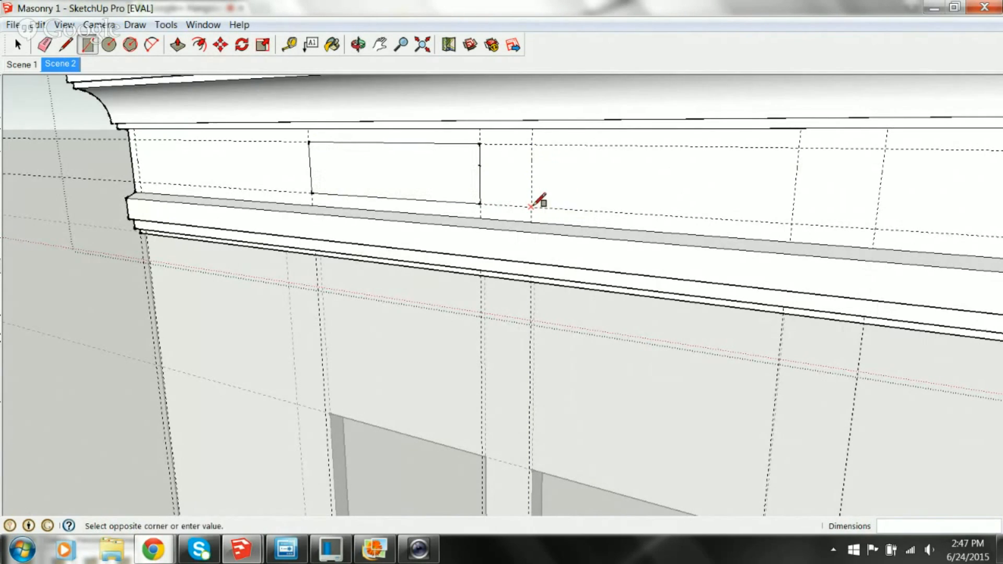
{"action": "left_click", "coordinate": [798, 148]}
Place vertical guides for the third window's panel, 32" beyond the last guide and another 8" past that one
{"action": "middle_click_drag", "start_coordinate": [751, 180], "coordinate": [430, 284], "text": "shift"}
{"action": "key", "text": "t"}
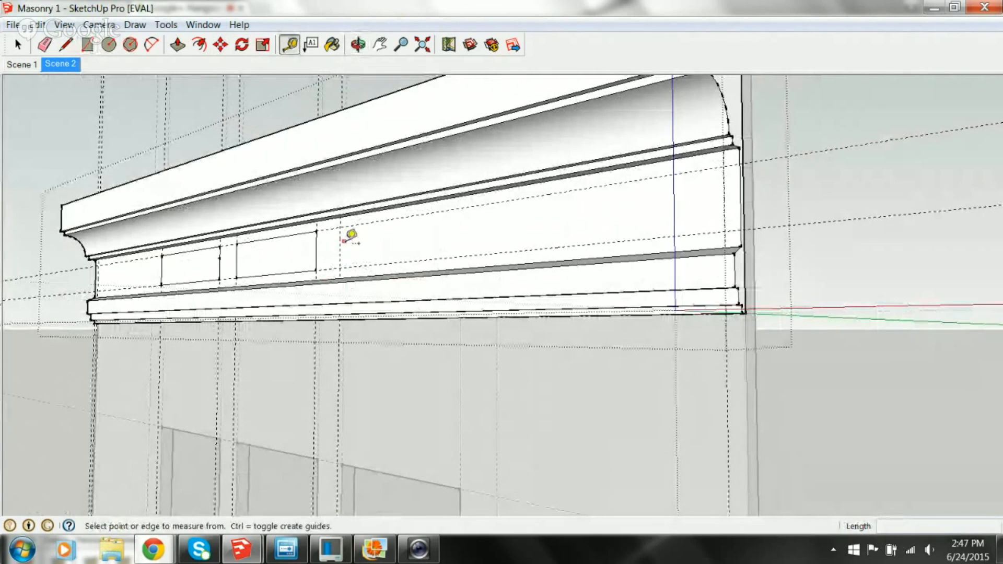
{"action": "left_click", "coordinate": [340, 258]}
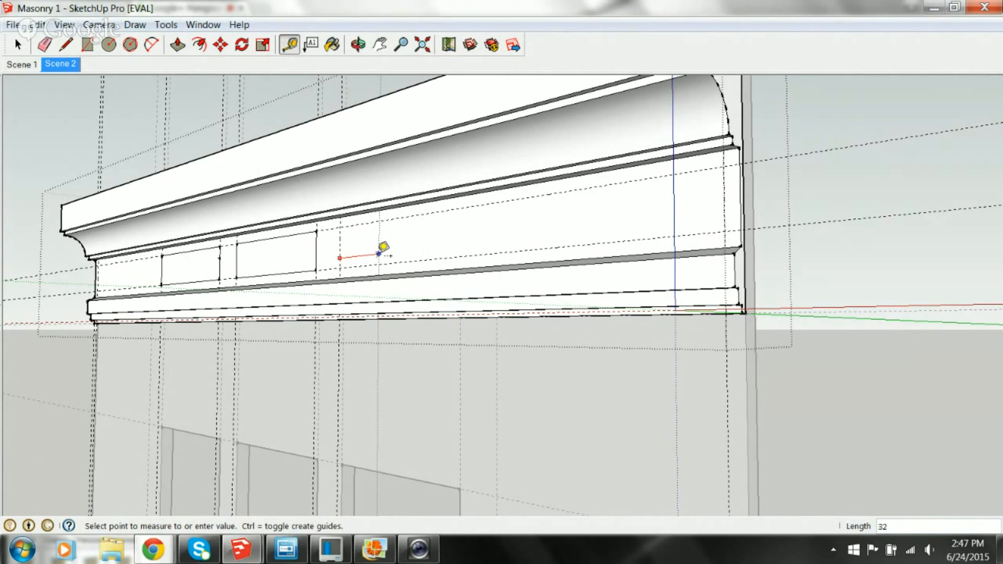
{"action": "key", "text": "Return"}
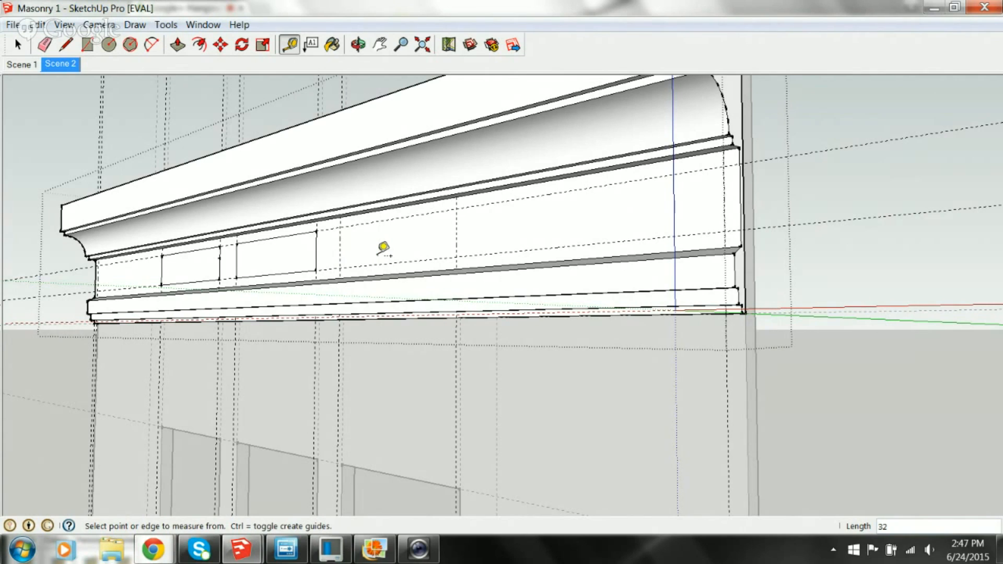
{"action": "left_click", "coordinate": [457, 226]}
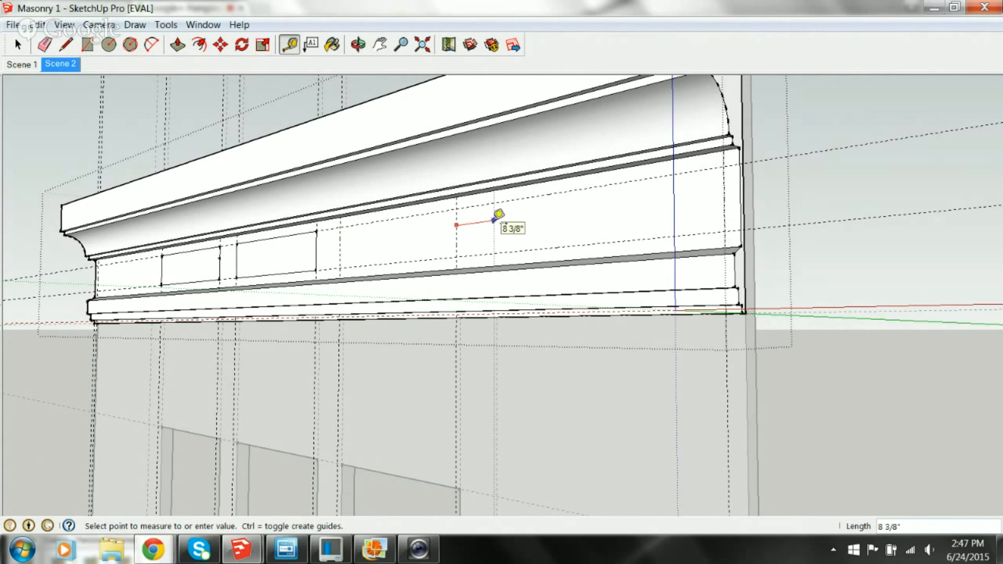
{"action": "key", "text": "Return"}
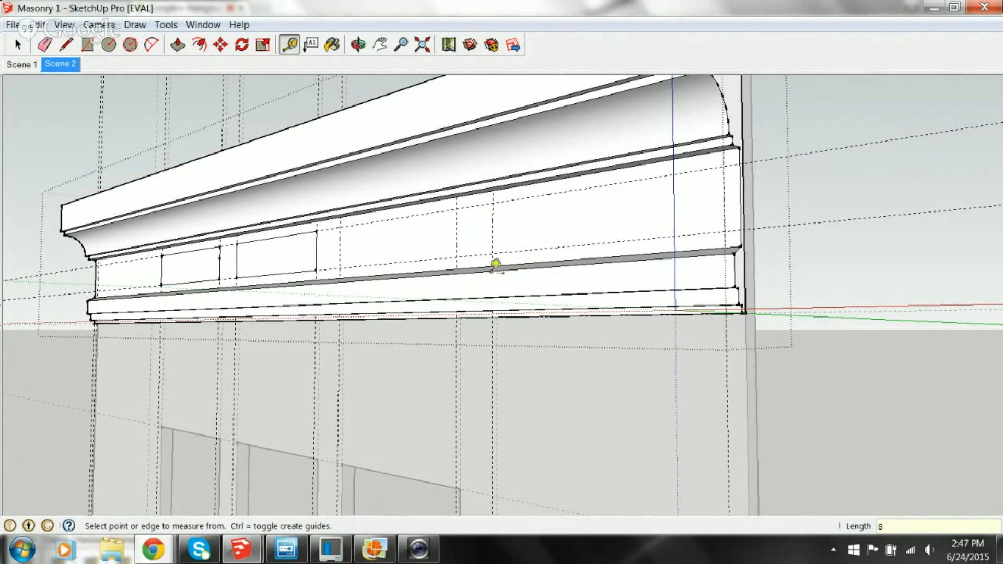
Draw a third rectangle of 2'8" by 8" on the flat band, between the guides above the third window
{"action": "middle_click_drag", "start_coordinate": [315, 281], "coordinate": [272, 285]}
{"action": "key", "text": "r"}
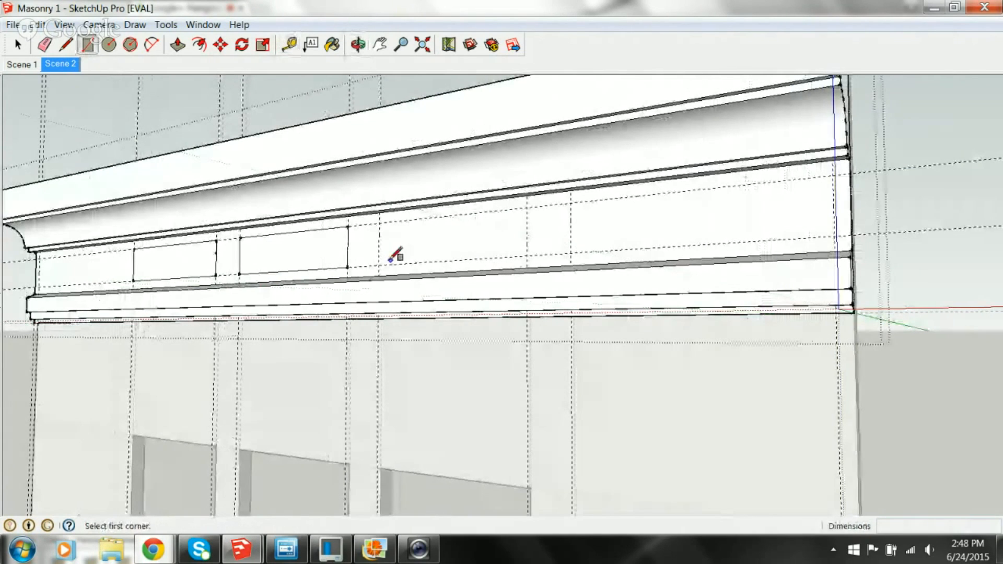
{"action": "left_click", "coordinate": [379, 265]}
{"action": "left_click", "coordinate": [527, 208]}
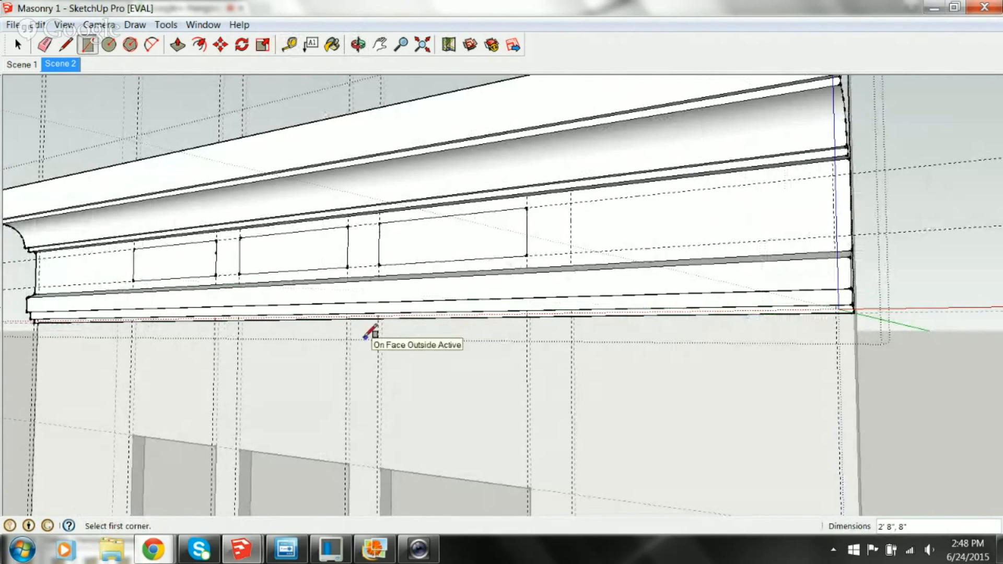
Remove the surplus vertical guide 8" beyond the third rectangle and inspect the three rectangles on the cornice band
{"action": "scroll", "coordinate": [368, 342], "scroll_direction": "down", "scroll_amount": 2}
{"action": "middle_click_drag", "start_coordinate": [368, 343], "coordinate": [430, 279], "text": "shift"}
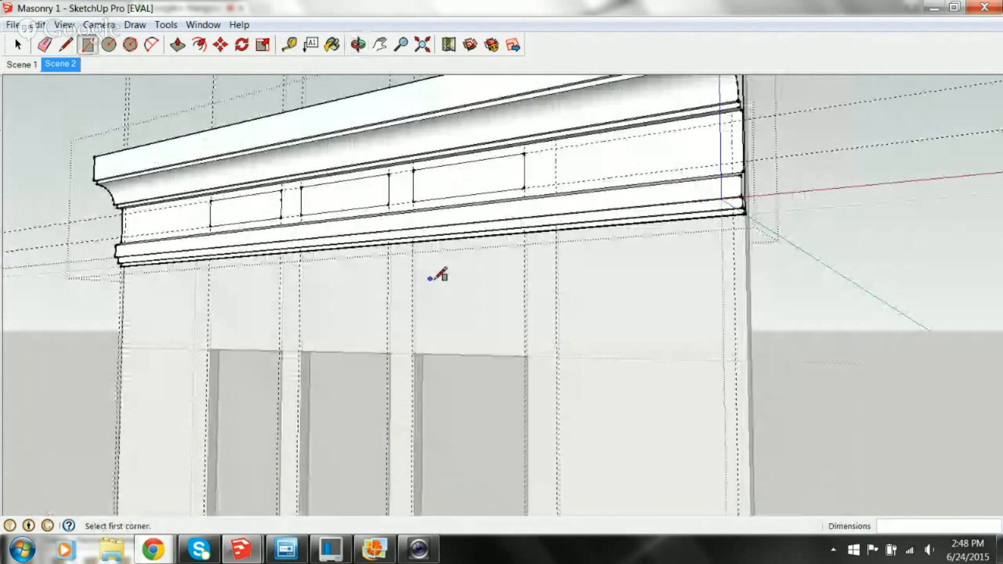
{"action": "key", "text": "space"}
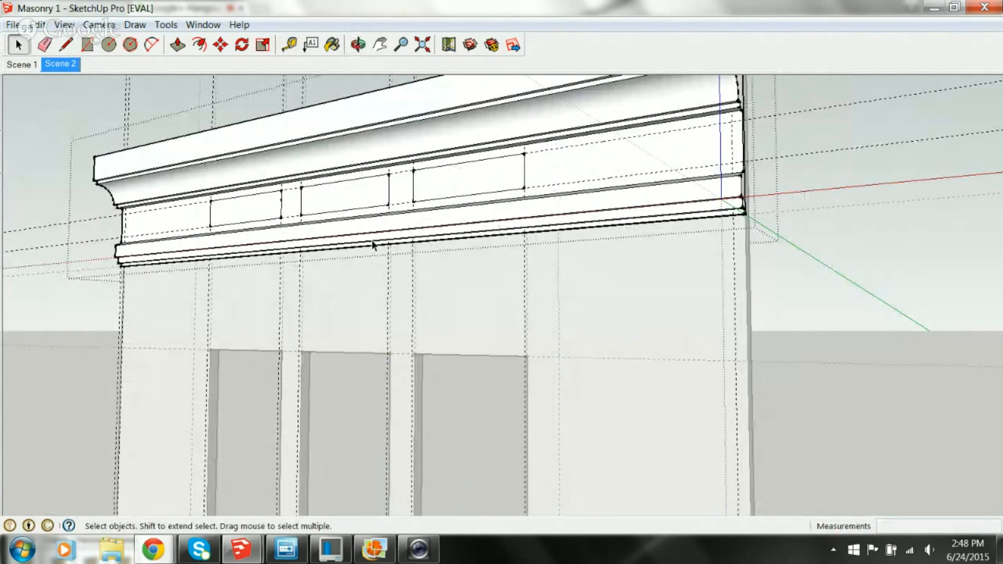
{"action": "middle_click_drag", "start_coordinate": [372, 245], "coordinate": [320, 302]}
{"action": "scroll", "coordinate": [291, 291], "scroll_direction": "up", "scroll_amount": 5}
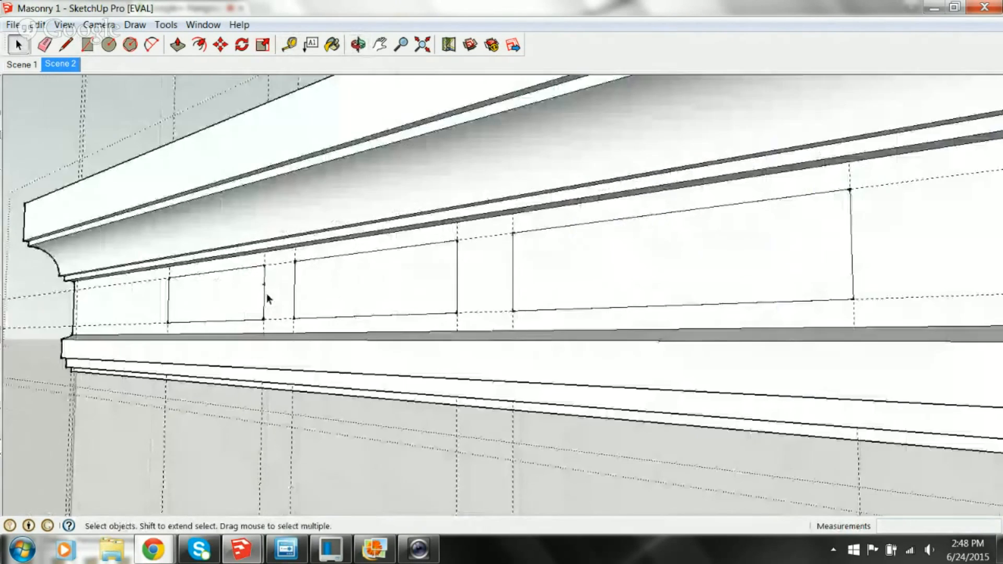
{"action": "scroll", "coordinate": [267, 298], "scroll_direction": "up", "scroll_amount": 4}
{"action": "scroll", "coordinate": [264, 272], "scroll_direction": "down", "scroll_amount": 6}
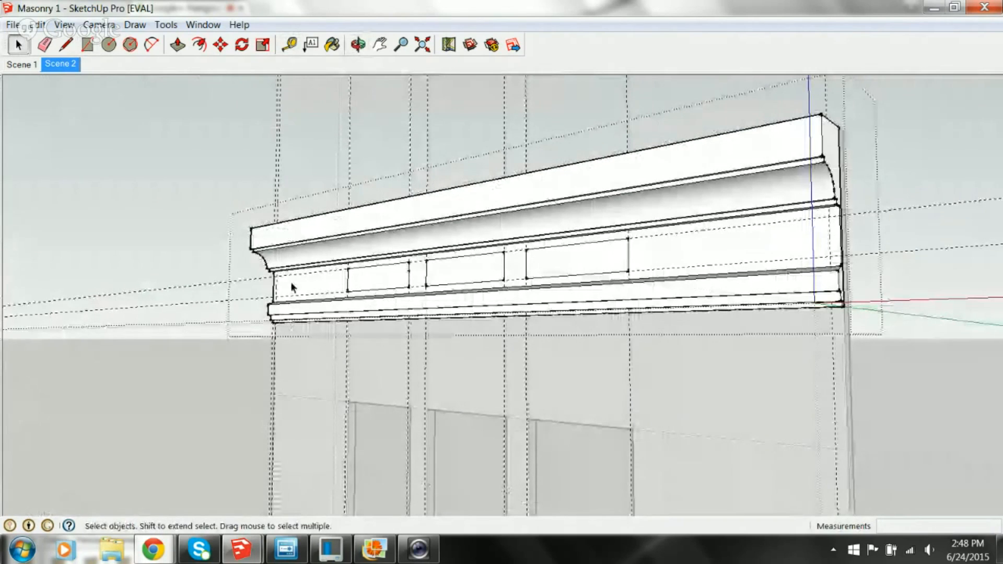
{"action": "middle_click_drag", "start_coordinate": [340, 125], "coordinate": [324, 136]}
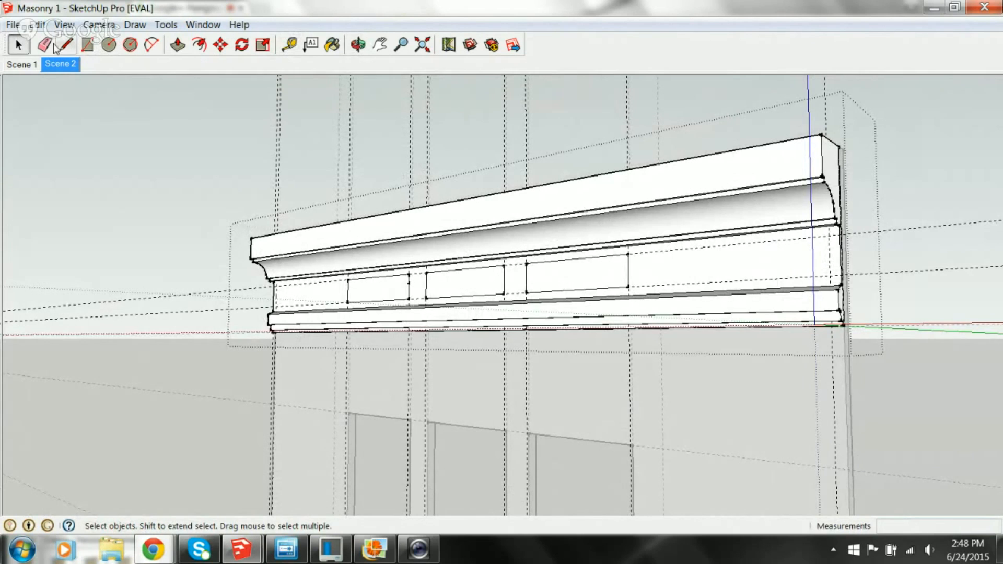
Place vertical guides on the flat band 8" beyond the third rectangle's outer edge and another 32" past that guide
{"action": "left_click", "coordinate": [289, 44]}
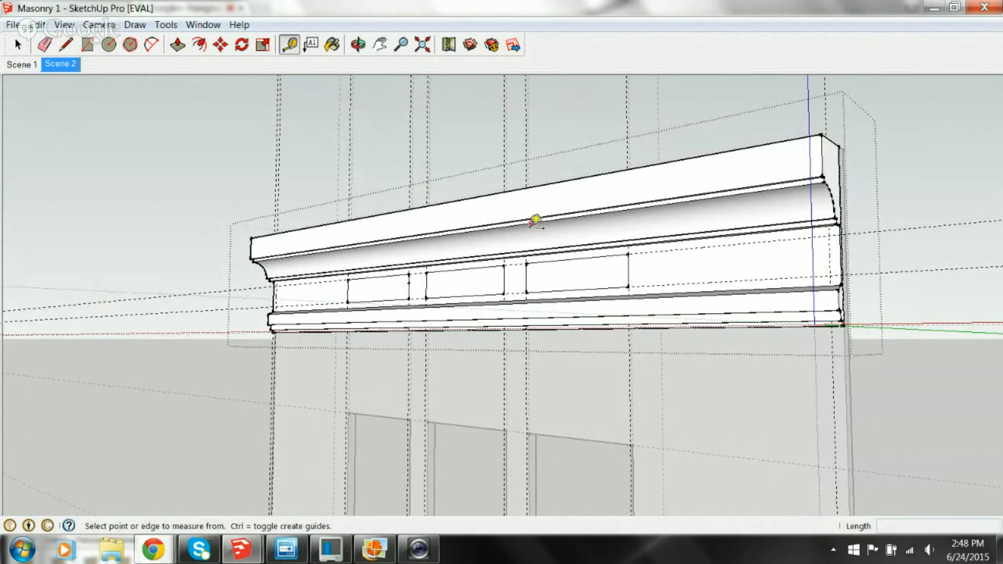
{"action": "scroll", "coordinate": [631, 268], "scroll_direction": "up", "scroll_amount": 2}
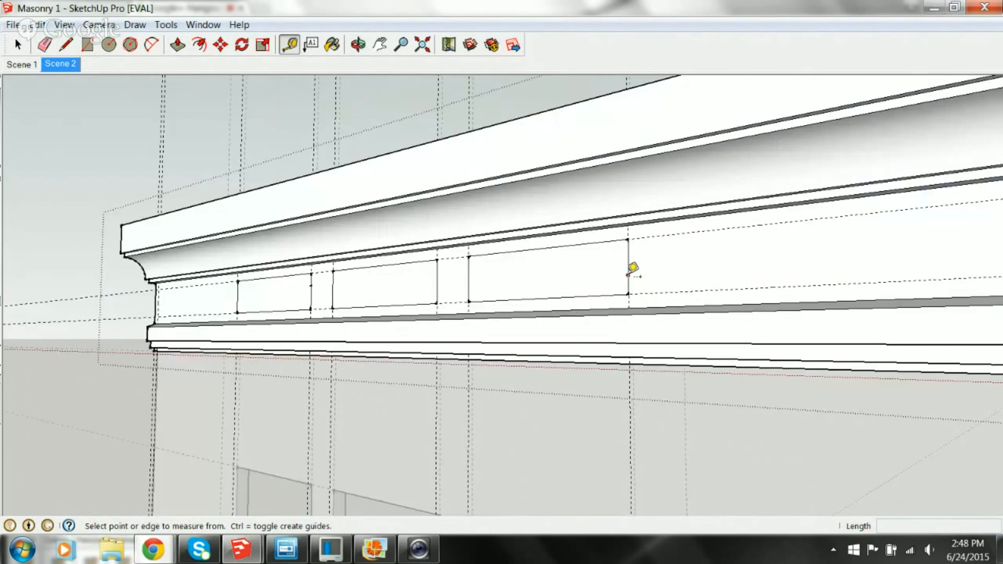
{"action": "scroll", "coordinate": [632, 268], "scroll_direction": "up", "scroll_amount": 1}
{"action": "left_click", "coordinate": [629, 275]}
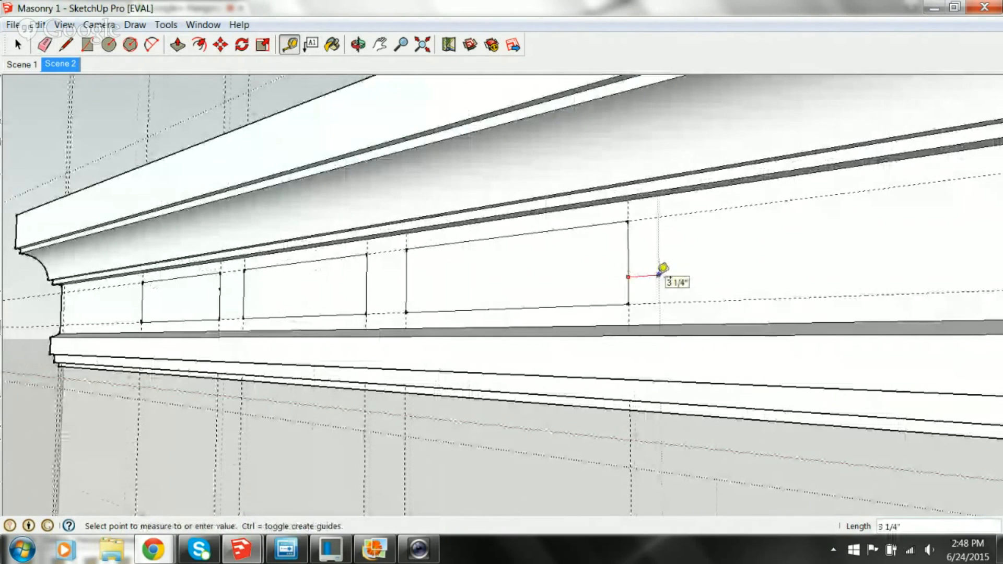
{"action": "type", "text": "8"}
{"action": "key", "text": "Return"}
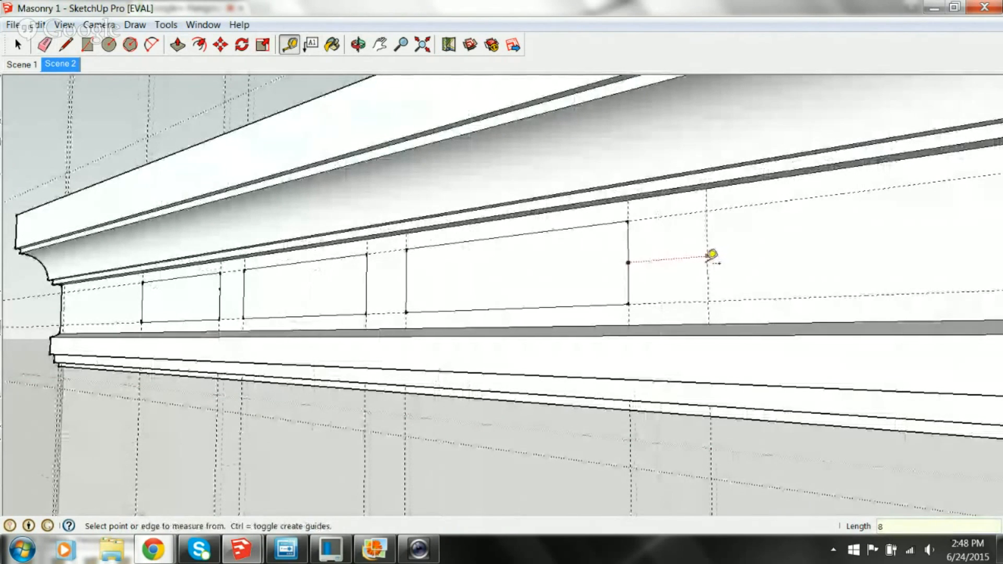
{"action": "left_click", "coordinate": [709, 258]}
{"action": "left_click", "coordinate": [710, 281]}
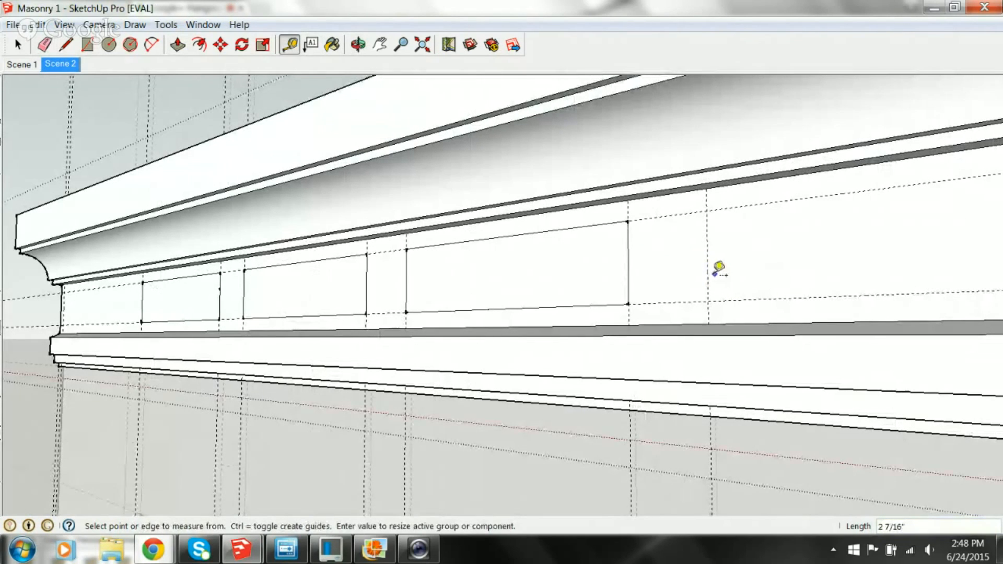
{"action": "left_click", "coordinate": [711, 273]}
{"action": "type", "text": "32"}
{"action": "key", "text": "Return"}
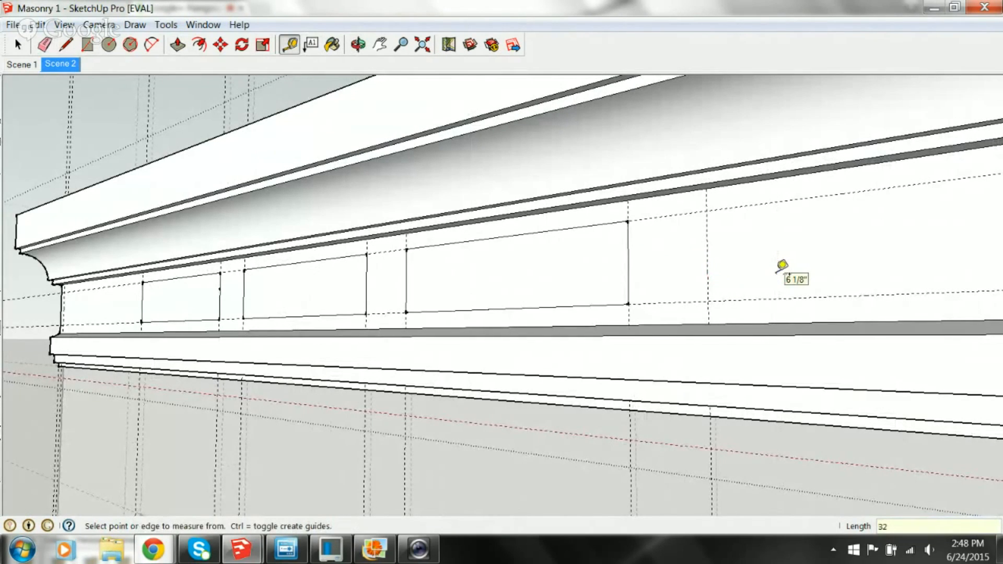
Draw a fourth rectangle of 2'8" by 8" on the flat band between the new guides beyond the third window
{"action": "scroll", "coordinate": [776, 268], "scroll_direction": "down", "scroll_amount": 5}
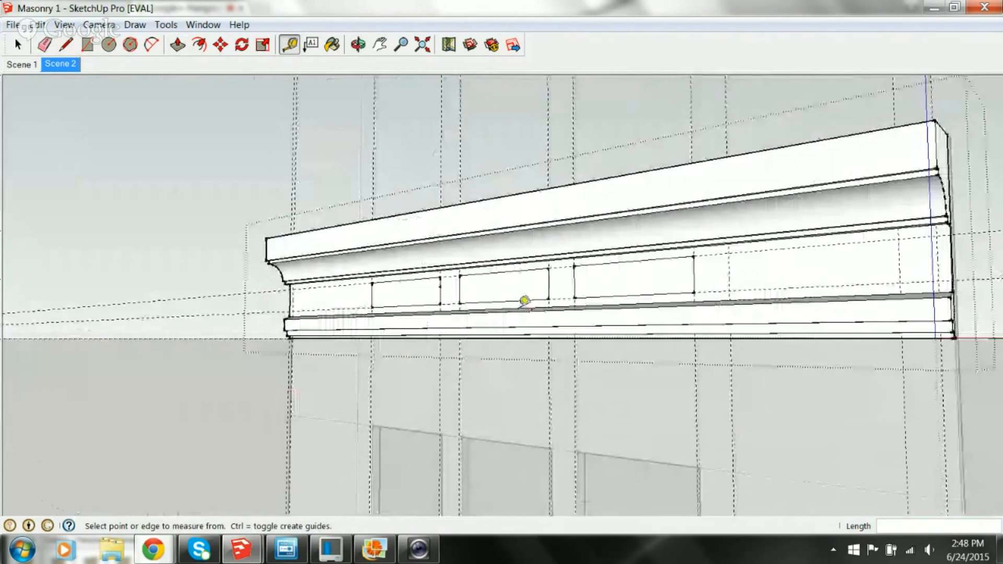
{"action": "middle_click_drag", "start_coordinate": [524, 300], "coordinate": [376, 285]}
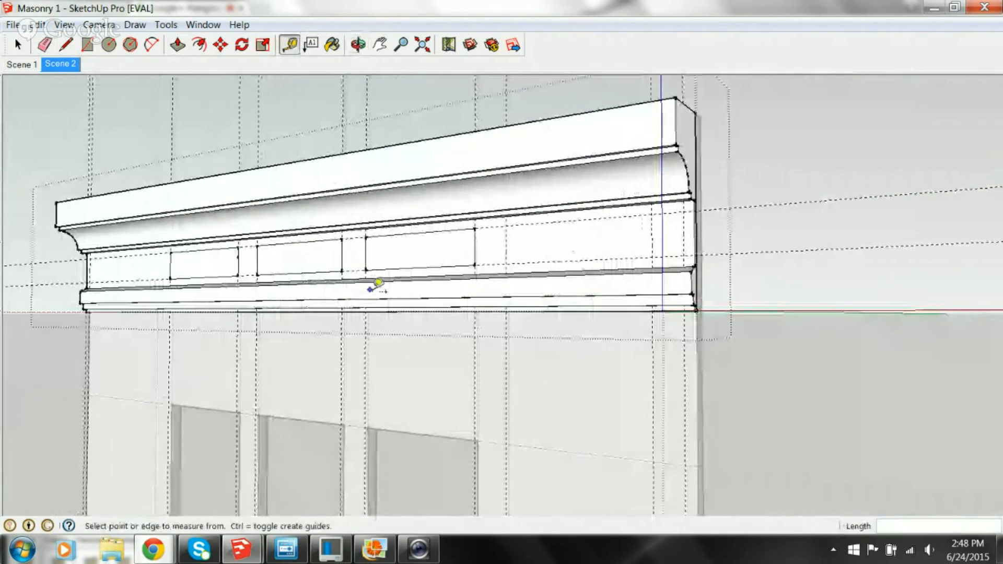
{"action": "mouse_move", "coordinate": [533, 274]}
{"action": "middle_mouse_down"}
{"action": "mouse_move", "coordinate": [573, 253]}
{"action": "mouse_move", "coordinate": [528, 268]}
{"action": "middle_mouse_up"}
{"action": "scroll", "coordinate": [528, 268], "scroll_direction": "up", "scroll_amount": 3}
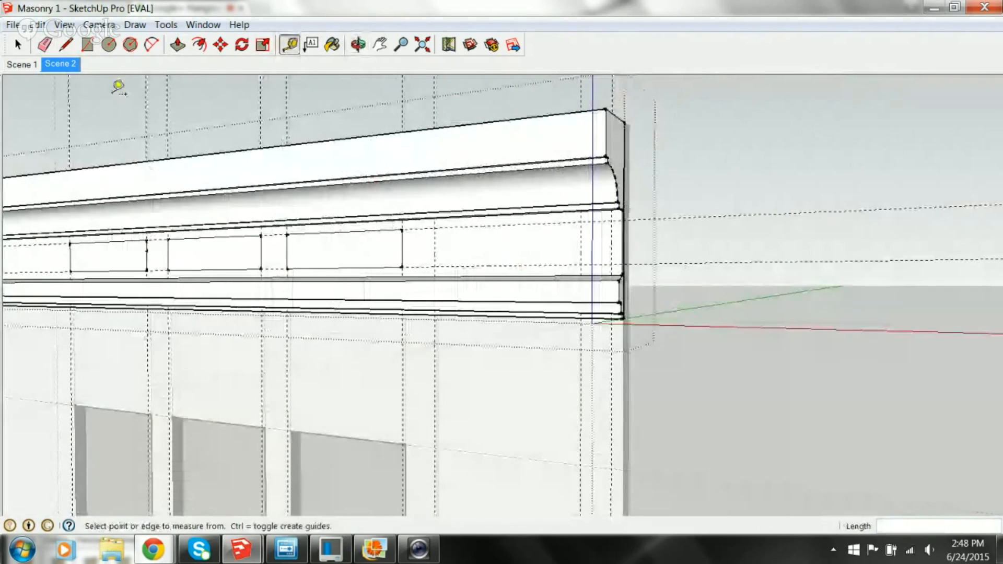
{"action": "left_click", "coordinate": [88, 45]}
{"action": "left_click", "coordinate": [434, 267]}
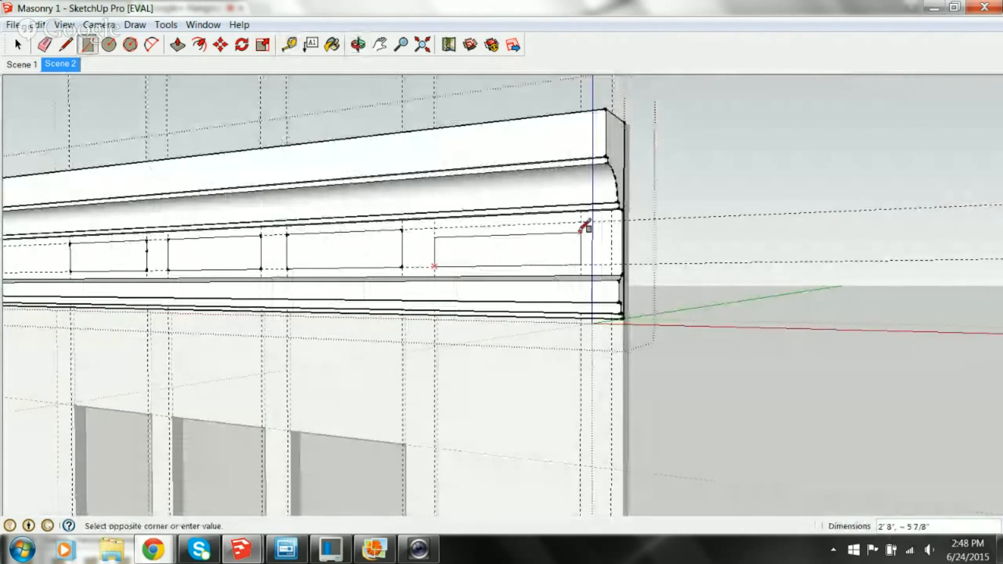
{"action": "left_click", "coordinate": [581, 222]}
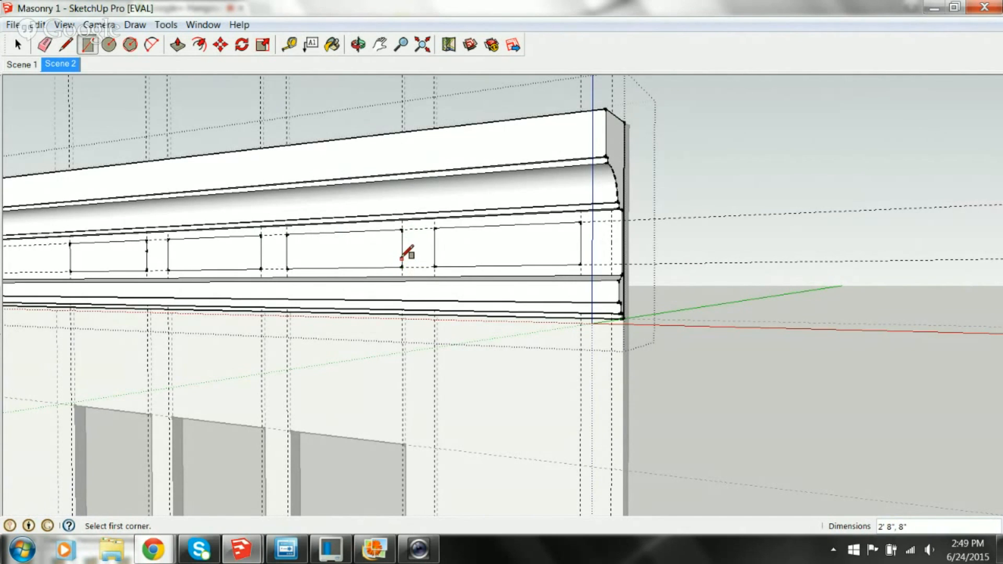
Place vertical guides toward the band's opposite end, 8" beyond the first rectangle's outer edge and another 32" past that guide
{"action": "middle_click_drag", "start_coordinate": [360, 253], "coordinate": [724, 250], "text": "shift"}
{"action": "scroll", "coordinate": [349, 262], "scroll_direction": "up", "scroll_amount": 4}
{"action": "scroll", "coordinate": [349, 258], "scroll_direction": "up", "scroll_amount": 3}
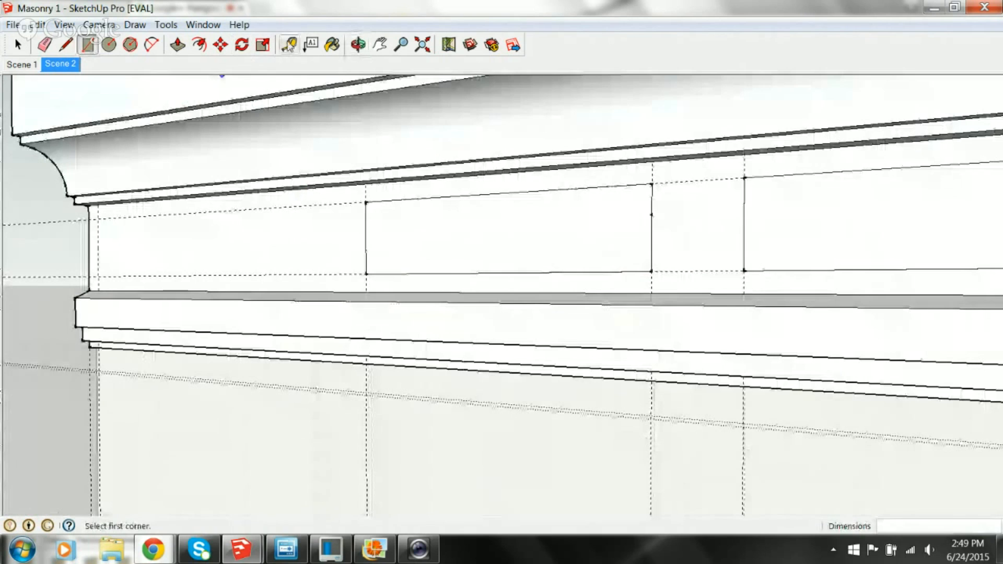
{"action": "left_click", "coordinate": [289, 45]}
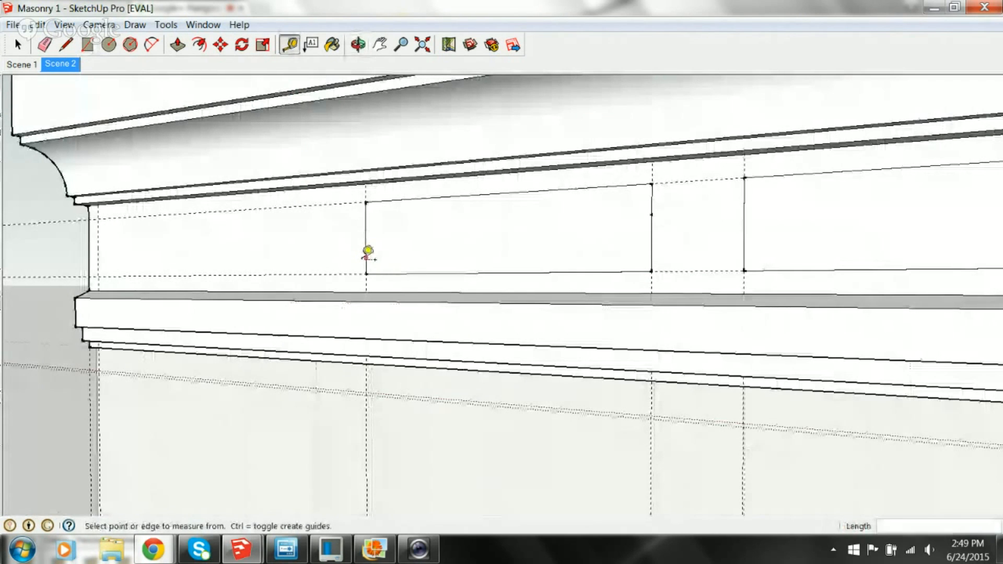
{"action": "left_click", "coordinate": [366, 251]}
{"action": "type", "text": "8"}
{"action": "key", "text": "Return"}
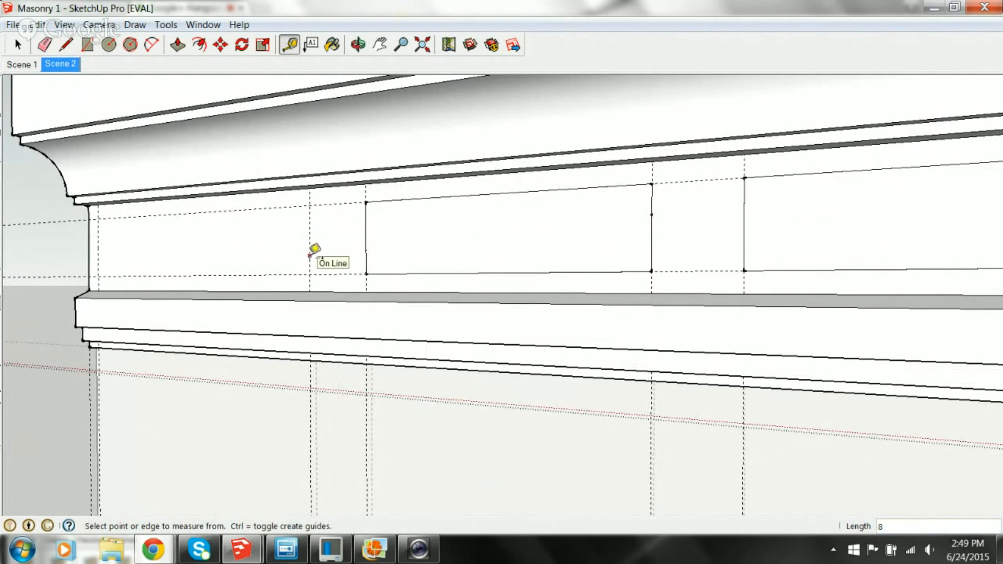
{"action": "left_click", "coordinate": [310, 255]}
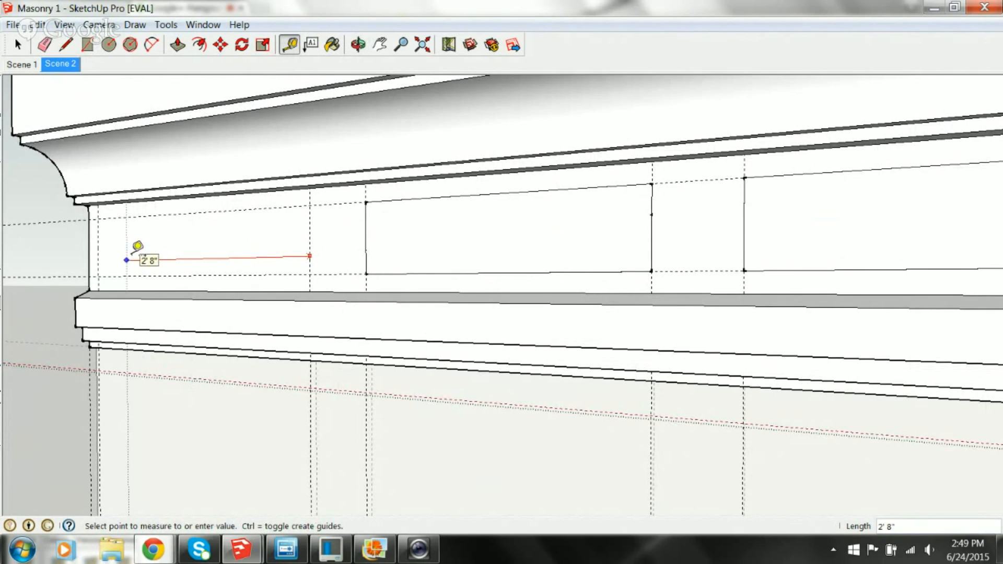
{"action": "type", "text": "32"}
{"action": "key", "text": "Return"}
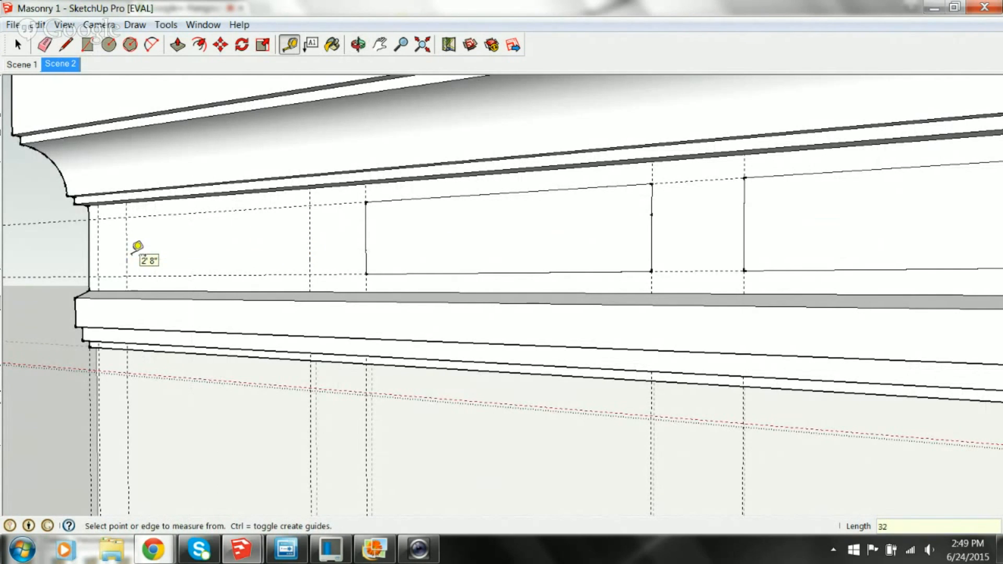
Draw a fifth rectangle between the two new guides before the first rectangle, bounded by the band's horizontal guides
{"action": "left_click", "coordinate": [88, 45]}
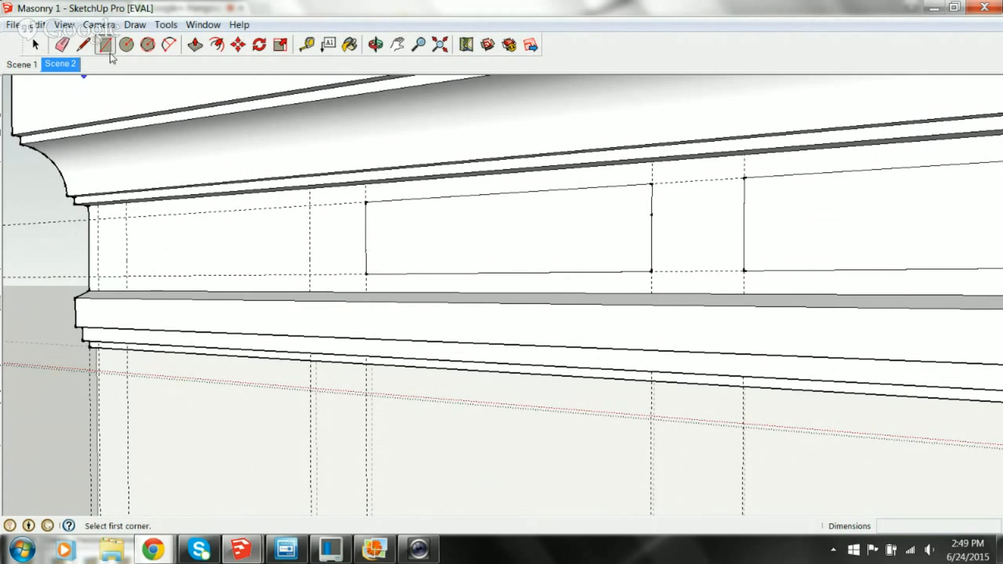
{"action": "left_click", "coordinate": [127, 275]}
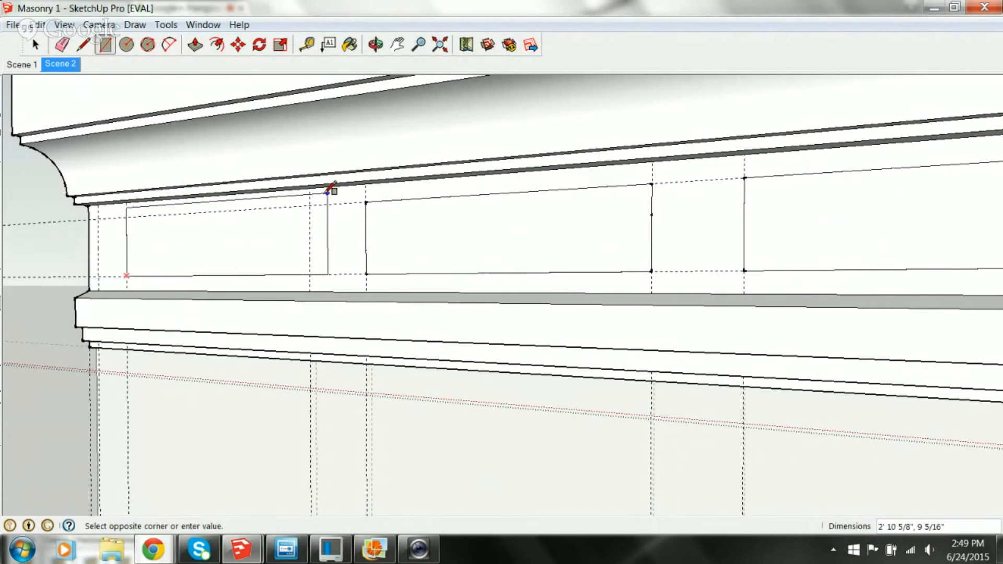
{"action": "left_click", "coordinate": [310, 205]}
Compare the row of five cornice panels with the cornice and window layout in the reference photo in Windows Live Photo Gallery
{"action": "scroll", "coordinate": [317, 204], "scroll_direction": "down", "scroll_amount": 6}
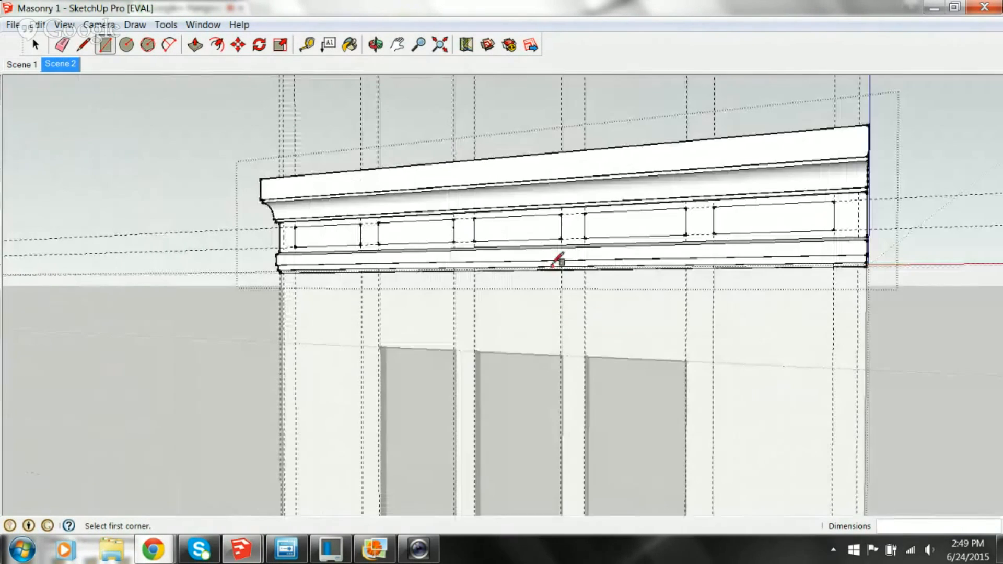
{"action": "scroll", "coordinate": [552, 266], "scroll_direction": "down", "scroll_amount": 2}
{"action": "middle_click_drag", "start_coordinate": [552, 267], "coordinate": [397, 263], "text": "shift"}
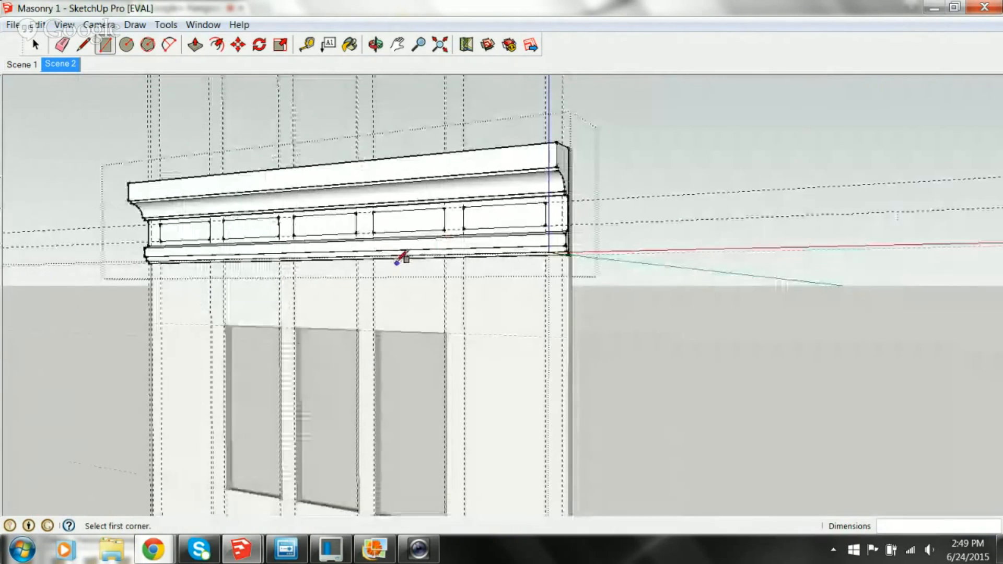
{"action": "left_click", "coordinate": [374, 549]}
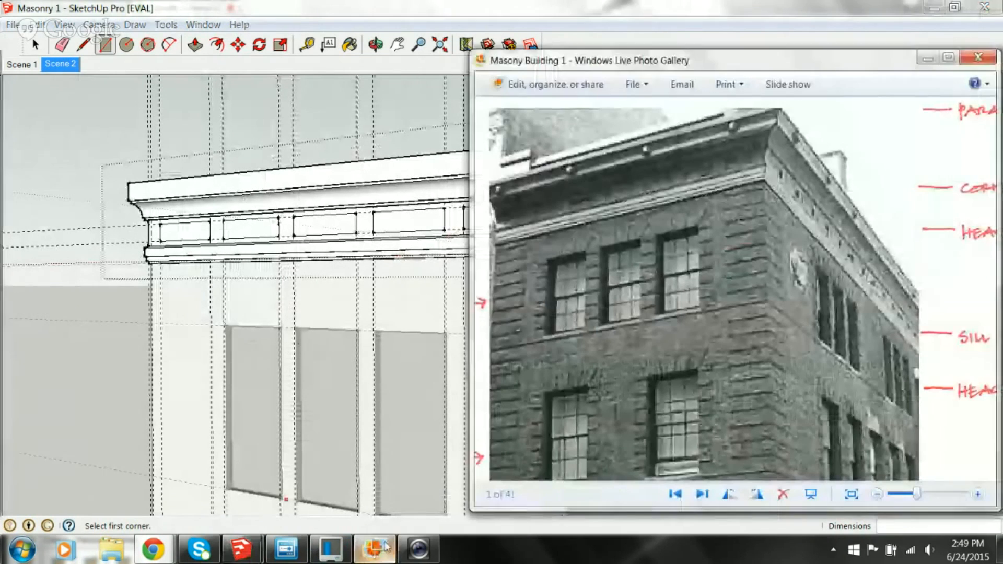
{"action": "middle_click_drag", "start_coordinate": [409, 303], "coordinate": [228, 313], "text": "shift"}
{"action": "middle_click_drag", "start_coordinate": [326, 313], "coordinate": [345, 294]}
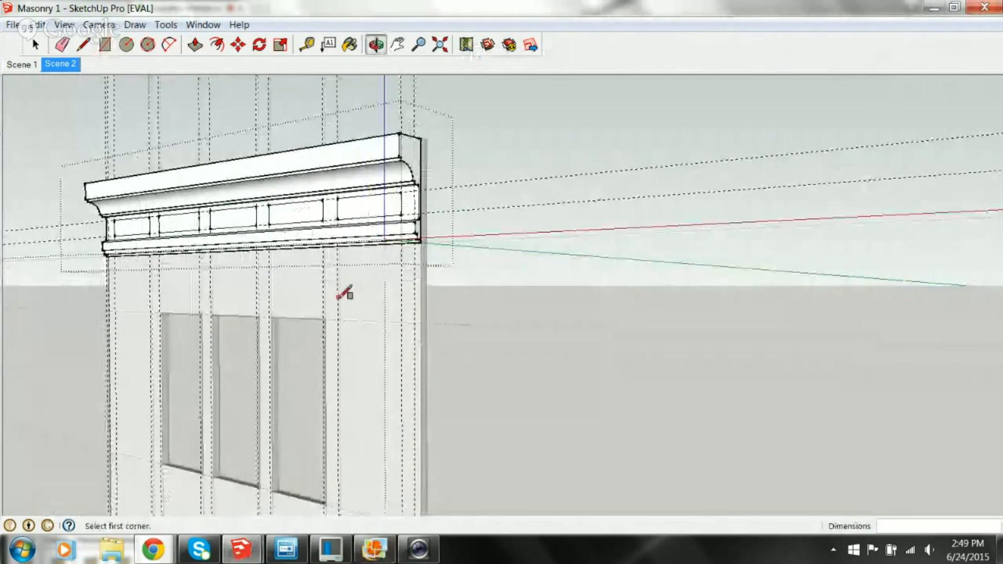
{"action": "left_click", "coordinate": [385, 554]}
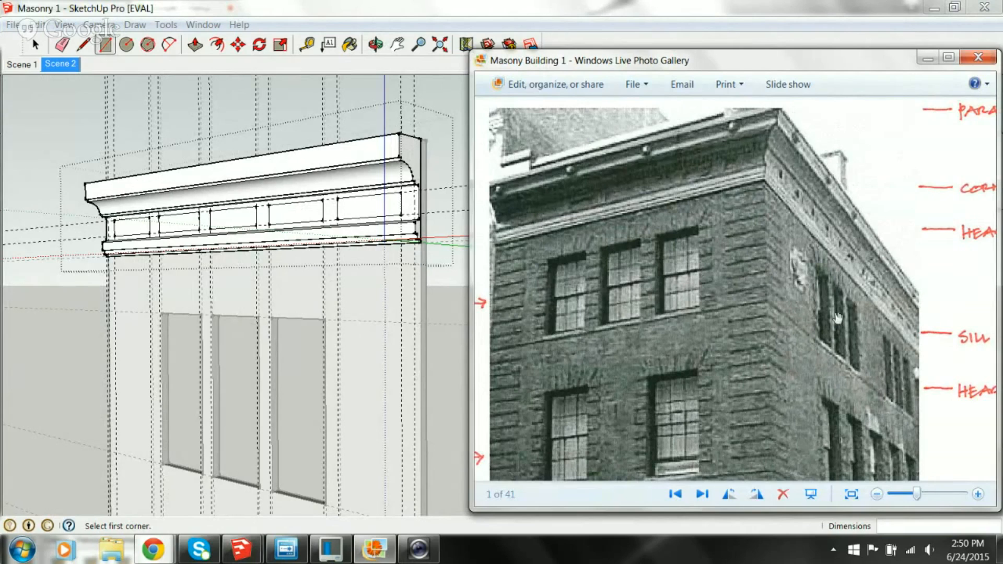
{"action": "scroll", "coordinate": [846, 363], "scroll_direction": "down", "scroll_amount": 2}
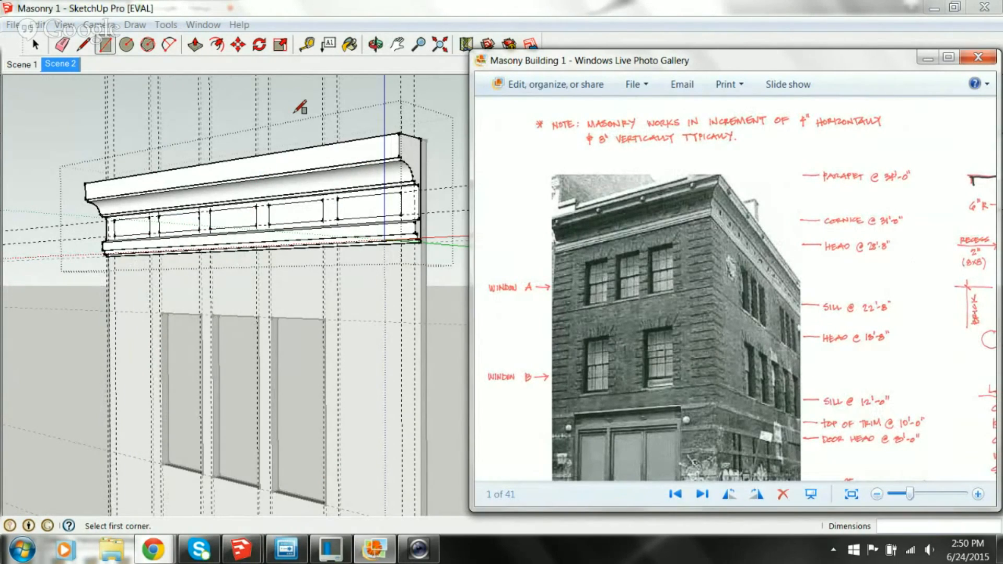
Return to the SketchUp model, open the cornice group for editing and select the face of the fourth-drawn panel beyond the third window
{"action": "left_click", "coordinate": [294, 108]}
{"action": "key", "text": "space"}
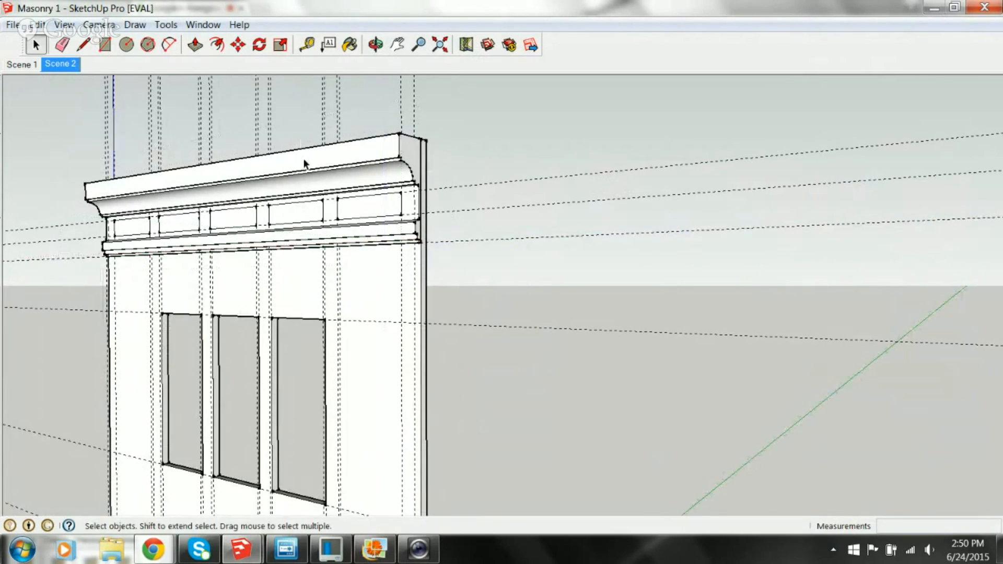
{"action": "left_click", "coordinate": [304, 160]}
{"action": "double_click", "coordinate": [304, 160]}
{"action": "scroll", "coordinate": [284, 234], "scroll_direction": "up", "scroll_amount": 1}
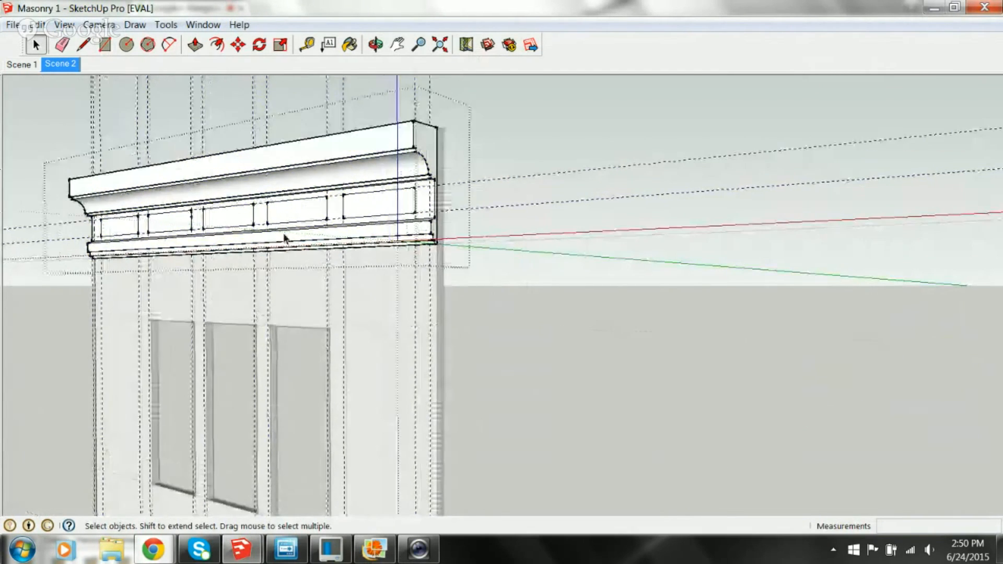
{"action": "scroll", "coordinate": [285, 239], "scroll_direction": "up", "scroll_amount": 1}
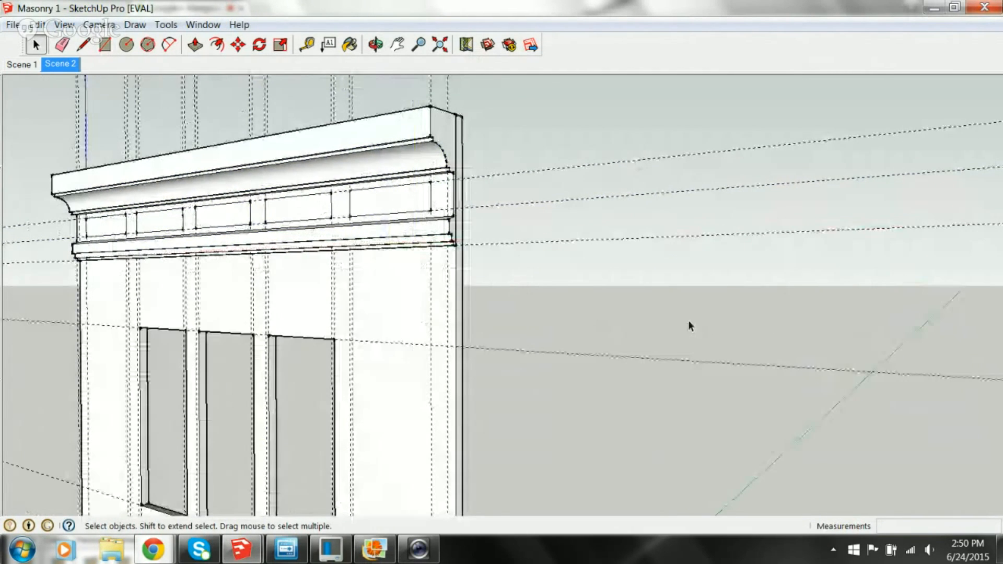
{"action": "left_click", "coordinate": [430, 192]}
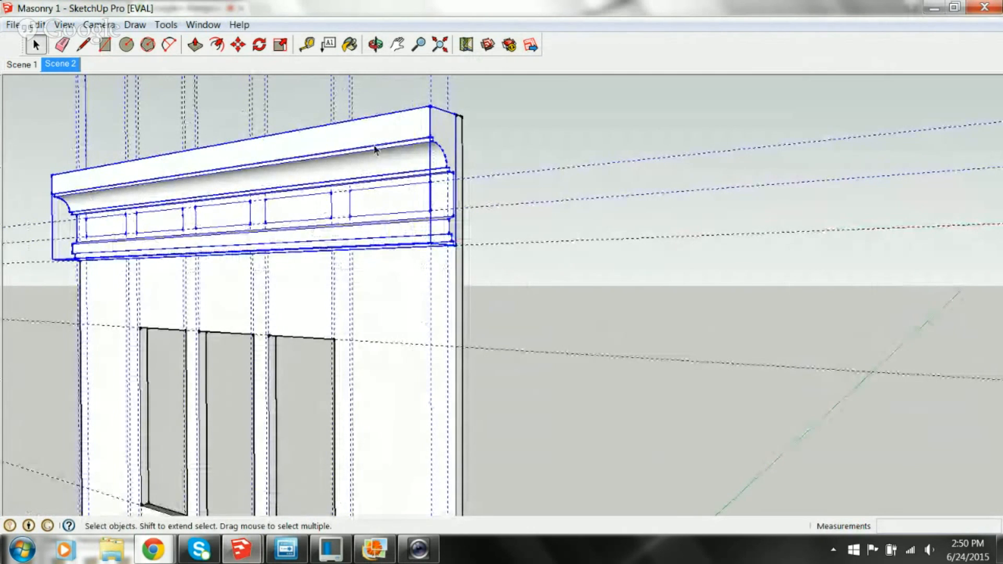
{"action": "double_click", "coordinate": [392, 215]}
{"action": "left_click", "coordinate": [384, 208]}
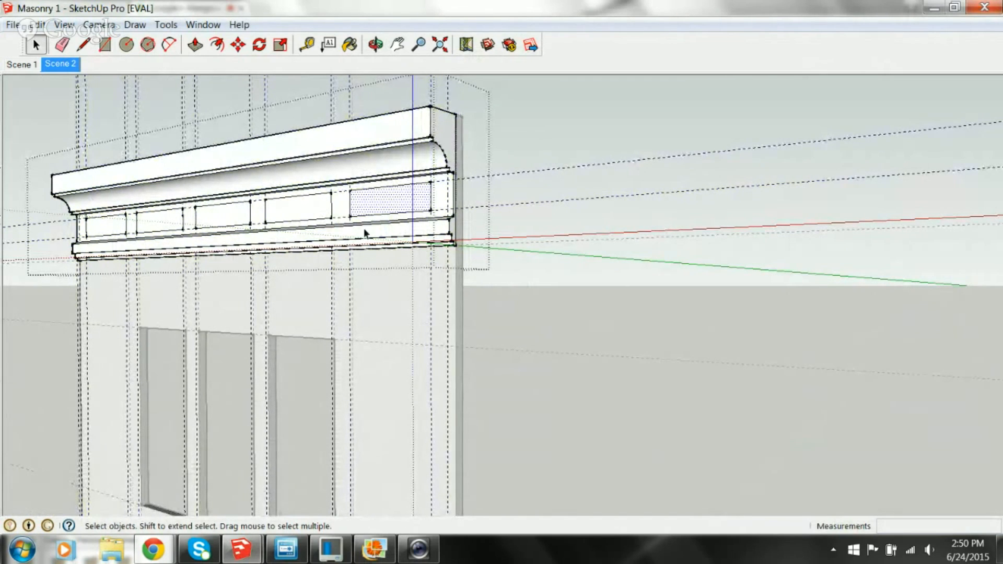
Try pushing the cornice's end face beside the fourth-drawn panel inward by 8" and further, and undo the changes
{"action": "left_click", "coordinate": [439, 136]}
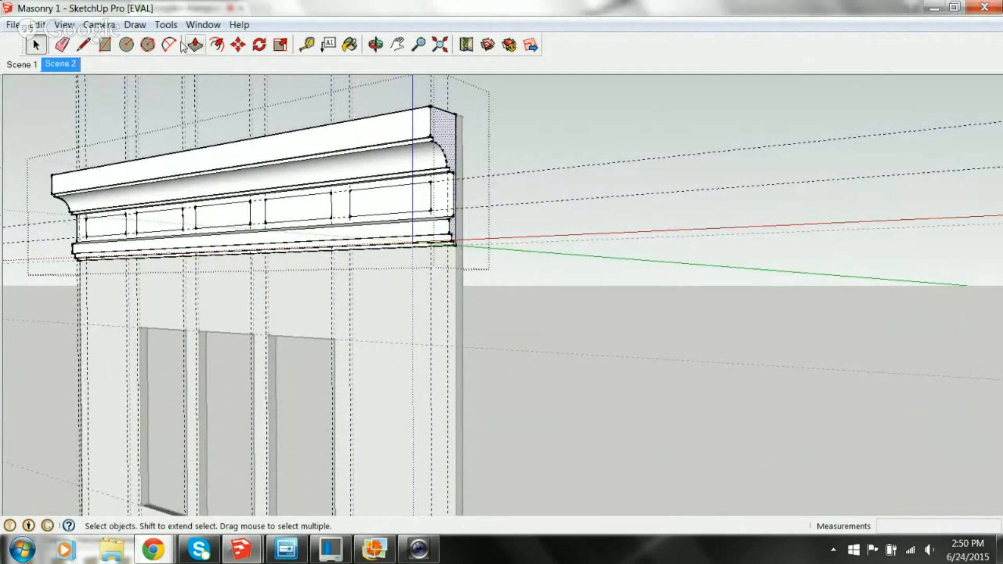
{"action": "left_click", "coordinate": [201, 47]}
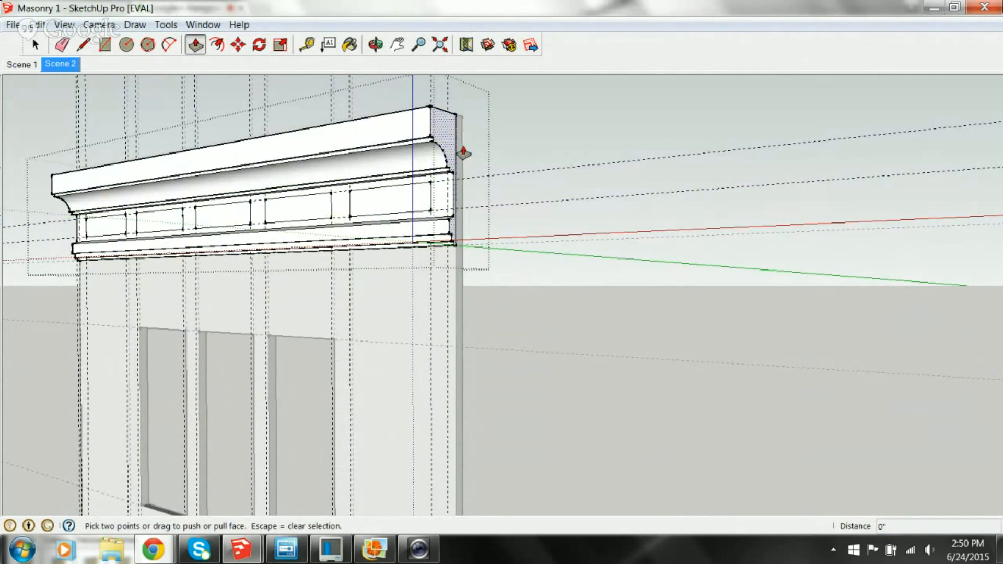
{"action": "left_click", "coordinate": [446, 130]}
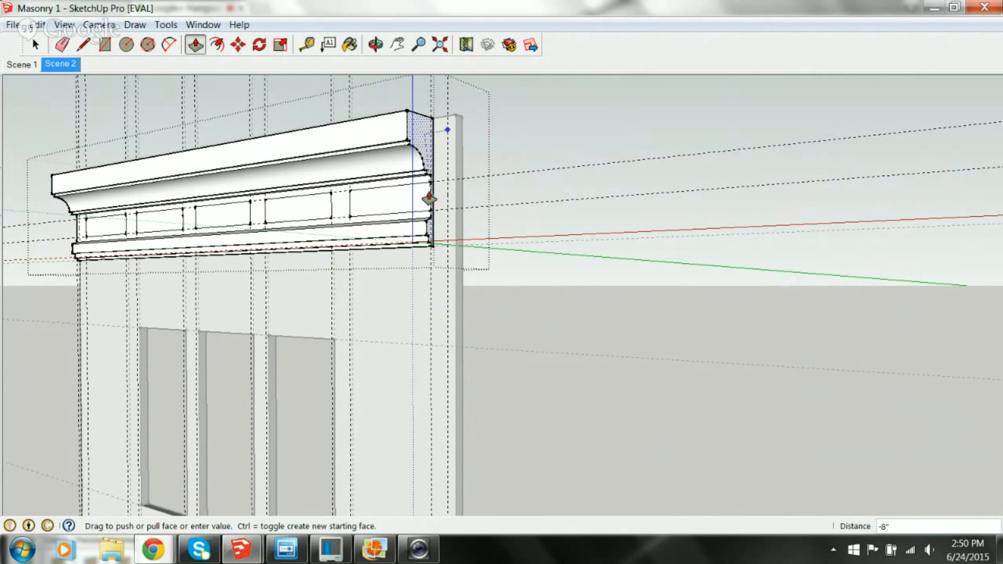
{"action": "left_click", "coordinate": [428, 199]}
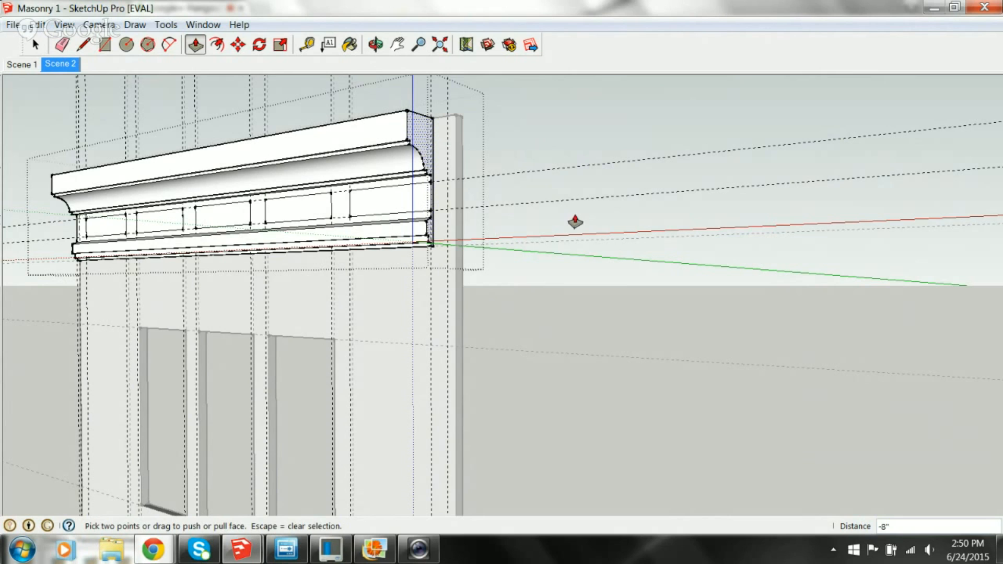
{"action": "left_click_drag", "start_coordinate": [422, 134], "coordinate": [339, 147]}
{"action": "key", "text": "ctrl+z"}
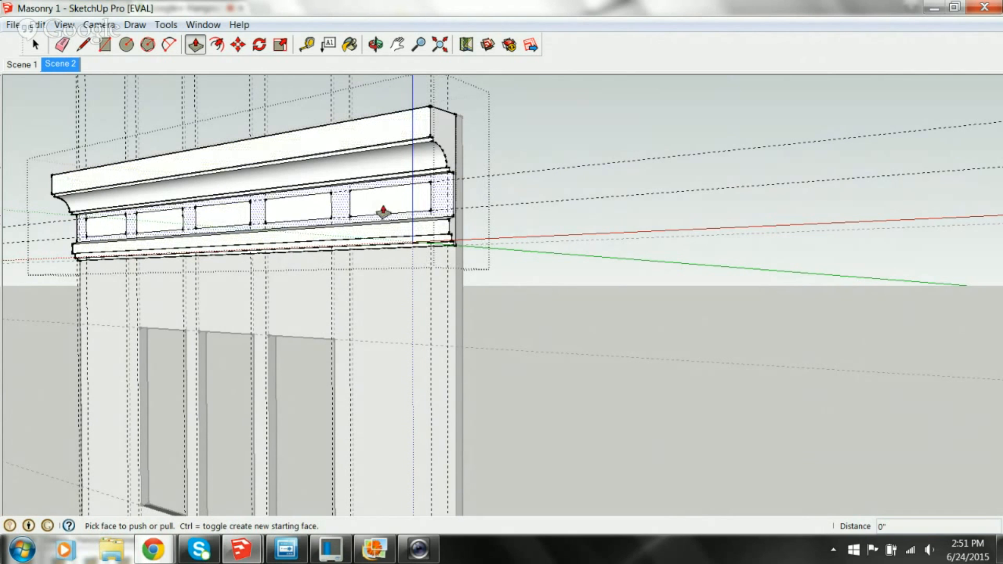
Open the wall group for editing and push its top face down to the underside of the cornice
{"action": "scroll", "coordinate": [457, 224], "scroll_direction": "up", "scroll_amount": 4}
{"action": "scroll", "coordinate": [457, 224], "scroll_direction": "up", "scroll_amount": 1}
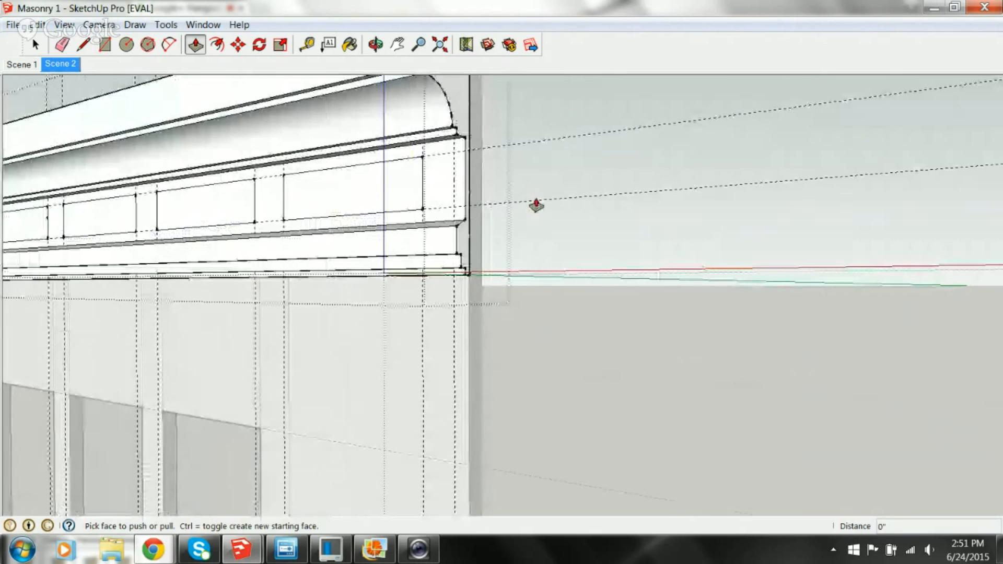
{"action": "middle_click_drag", "start_coordinate": [536, 206], "coordinate": [297, 311]}
{"action": "scroll", "coordinate": [378, 221], "scroll_direction": "up", "scroll_amount": 3}
{"action": "mouse_move", "coordinate": [378, 222]}
{"action": "middle_mouse_down"}
{"action": "mouse_move", "coordinate": [430, 228]}
{"action": "mouse_move", "coordinate": [358, 202]}
{"action": "mouse_move", "coordinate": [376, 229]}
{"action": "middle_mouse_up"}
{"action": "scroll", "coordinate": [441, 224], "scroll_direction": "down", "scroll_amount": 1}
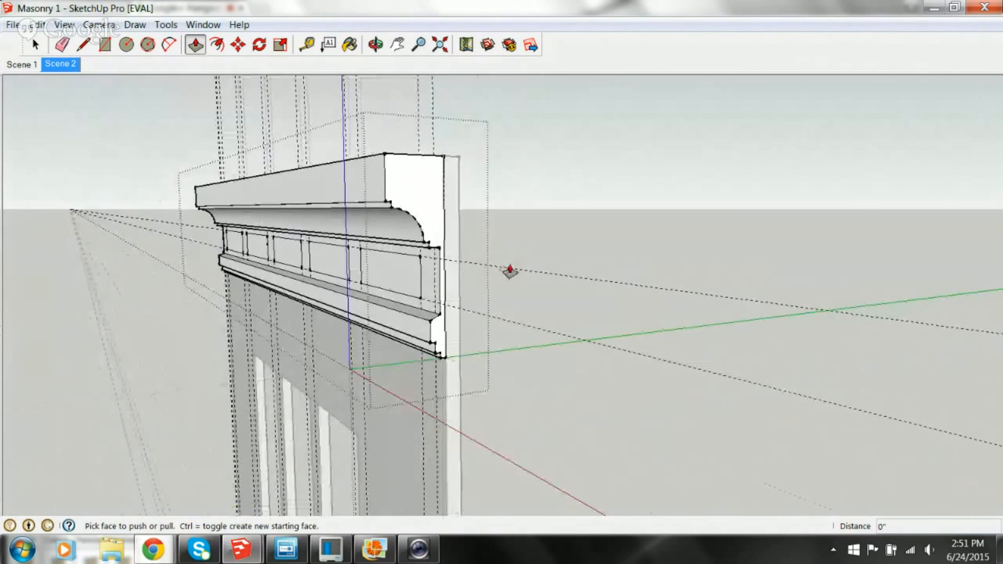
{"action": "middle_click_drag", "start_coordinate": [510, 271], "coordinate": [410, 320]}
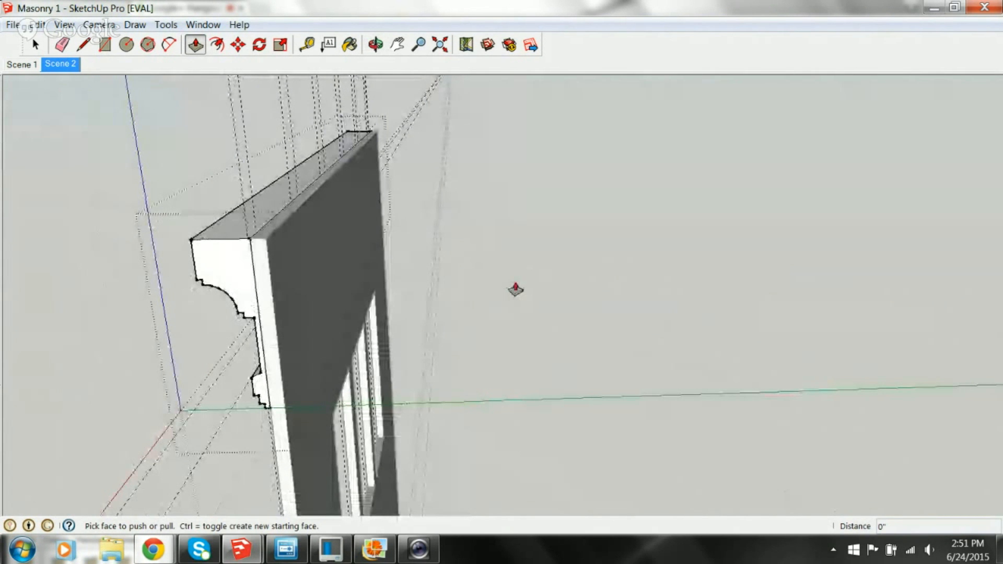
{"action": "key", "text": "space"}
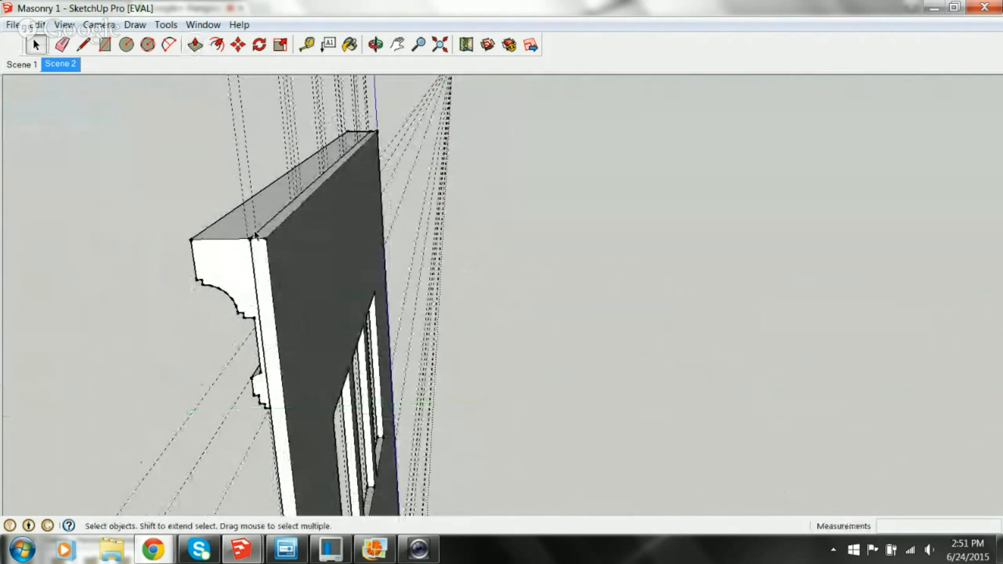
{"action": "left_click", "coordinate": [263, 238]}
{"action": "double_click", "coordinate": [264, 238]}
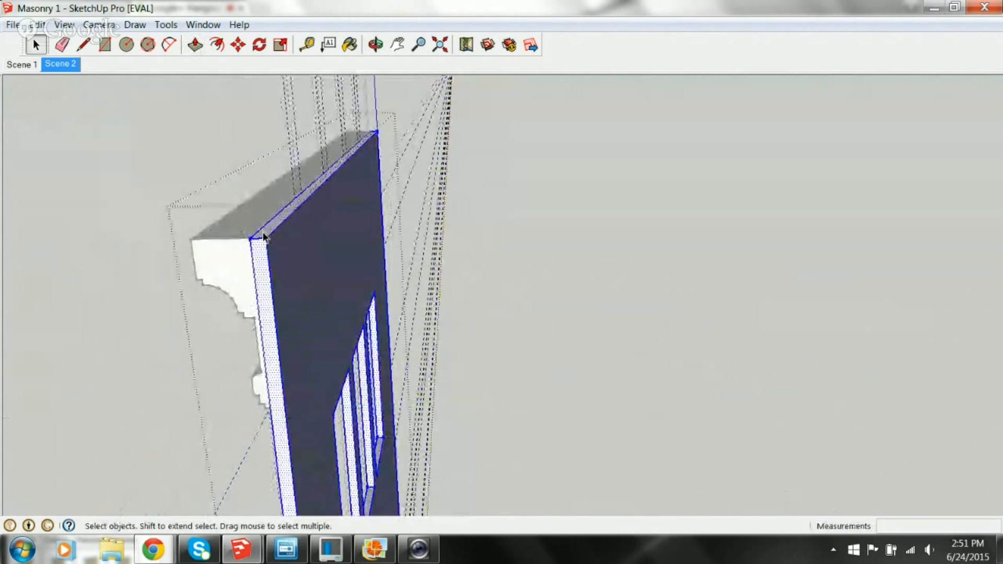
{"action": "left_click", "coordinate": [264, 238]}
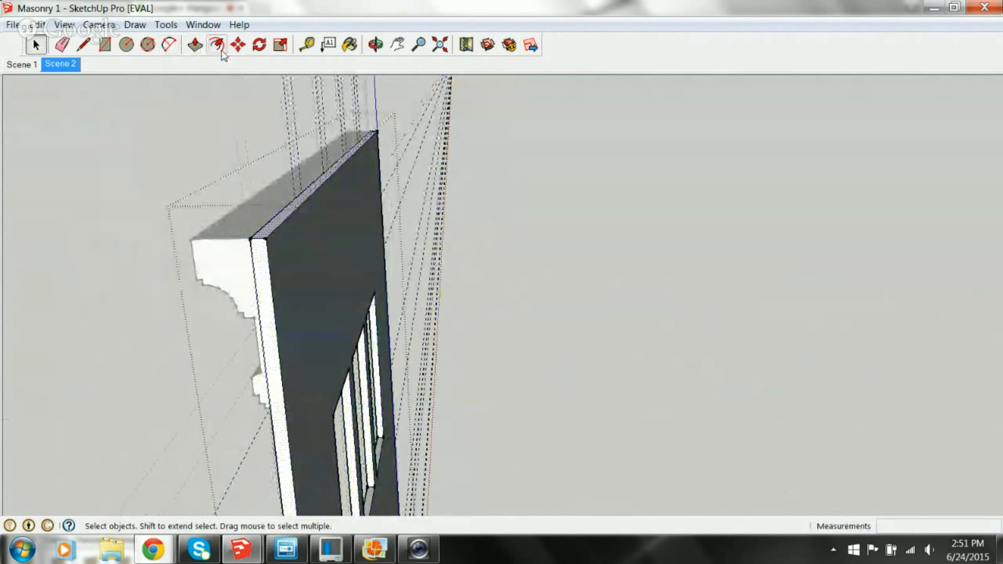
{"action": "left_click", "coordinate": [195, 45]}
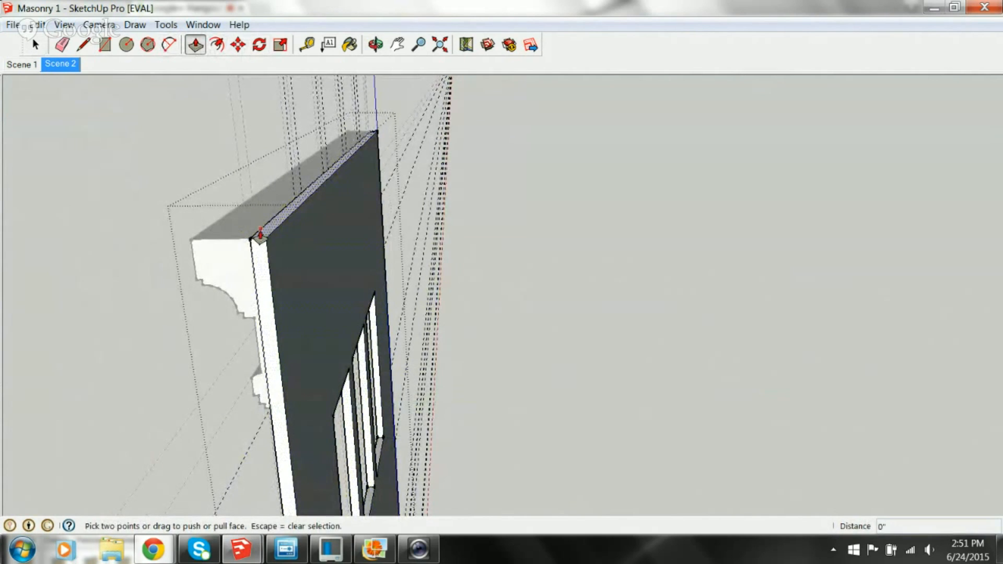
{"action": "left_click_drag", "start_coordinate": [263, 239], "coordinate": [268, 408]}
{"action": "key", "text": "space"}
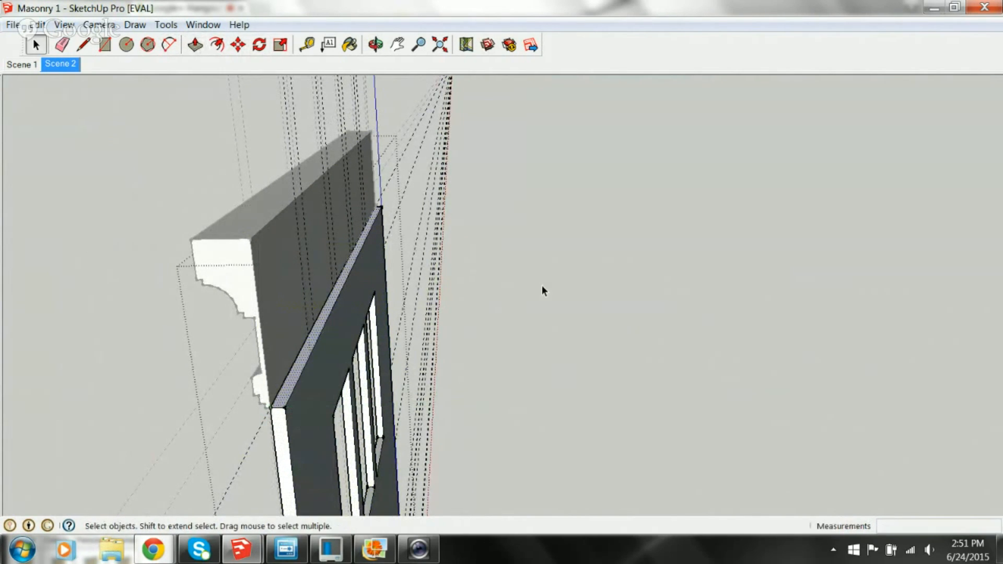
Open the cornice group for editing and extend its back face by 1", flush with the back of the wall
{"action": "left_click", "coordinate": [543, 288]}
{"action": "left_click", "coordinate": [274, 284]}
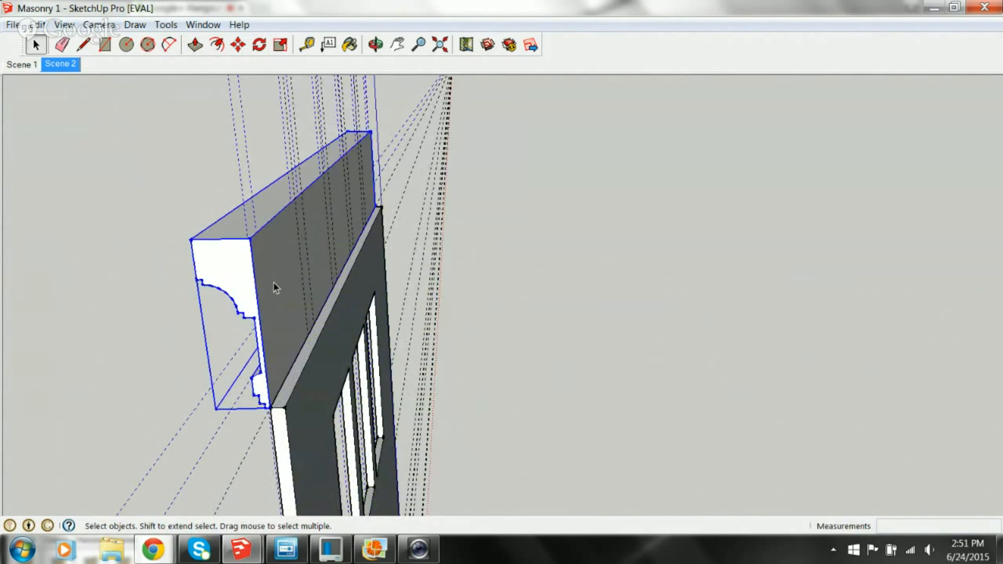
{"action": "double_click", "coordinate": [275, 288]}
{"action": "left_click", "coordinate": [276, 313]}
{"action": "key", "text": "p"}
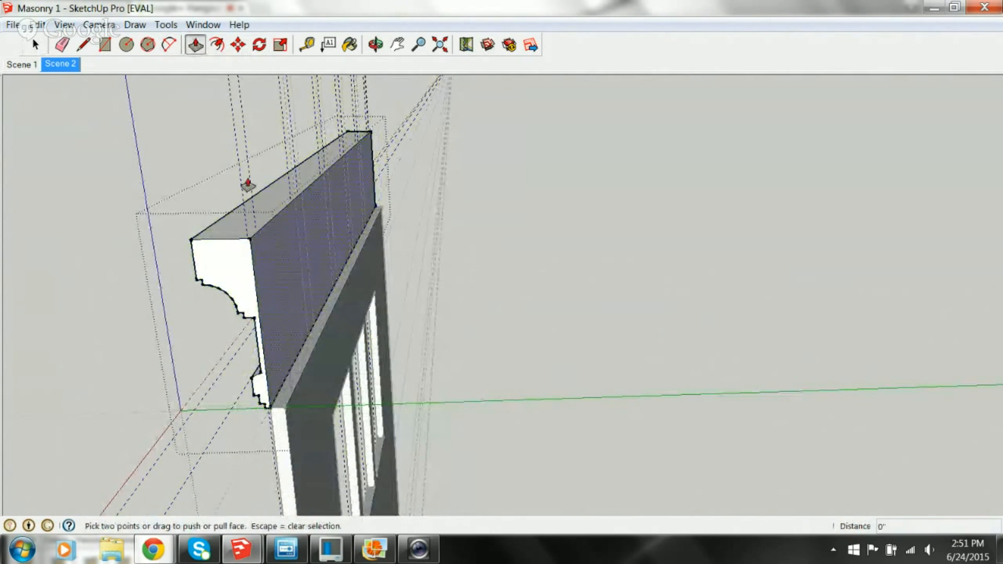
{"action": "left_click_drag", "start_coordinate": [273, 385], "coordinate": [280, 409]}
{"action": "type", "text": "-1"}
{"action": "key", "text": "Return"}
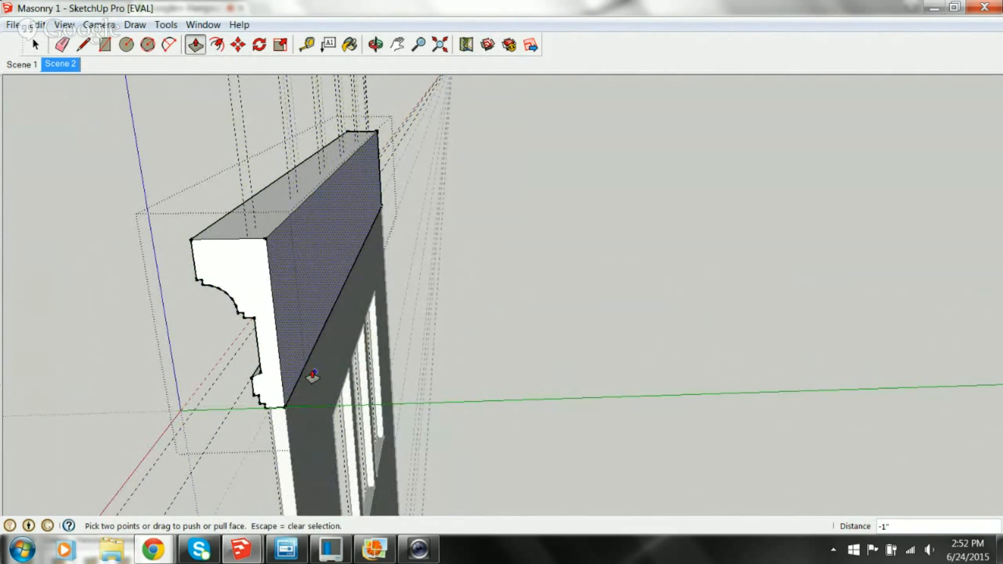
Inspect the cornice's end profile and panel band, and compare them with the reference photo in Windows Live Photo Gallery
{"action": "middle_click_drag", "start_coordinate": [172, 362], "coordinate": [310, 279]}
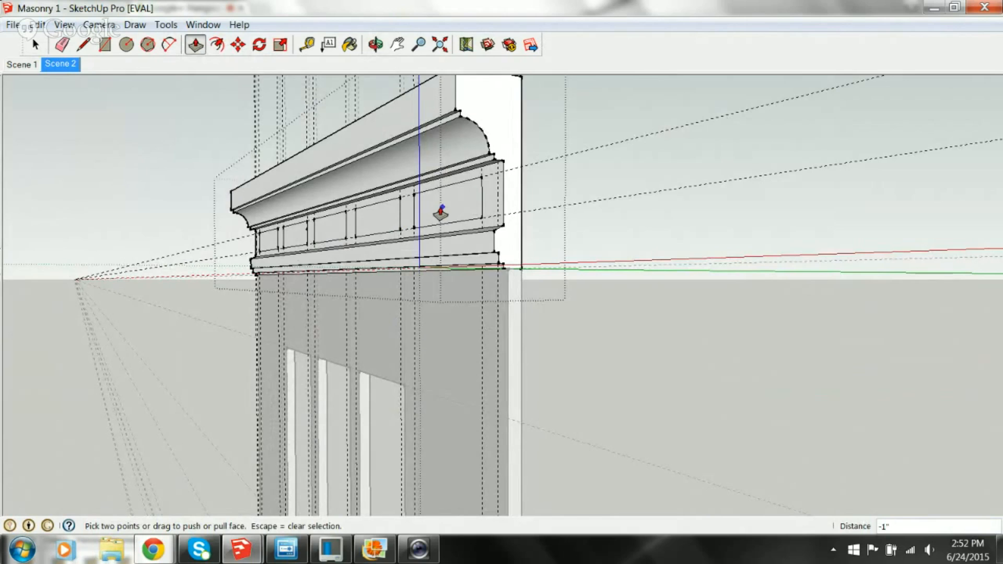
{"action": "mouse_move", "coordinate": [500, 277]}
{"action": "middle_mouse_down"}
{"action": "mouse_move", "coordinate": [403, 281]}
{"action": "mouse_move", "coordinate": [501, 278]}
{"action": "middle_mouse_up"}
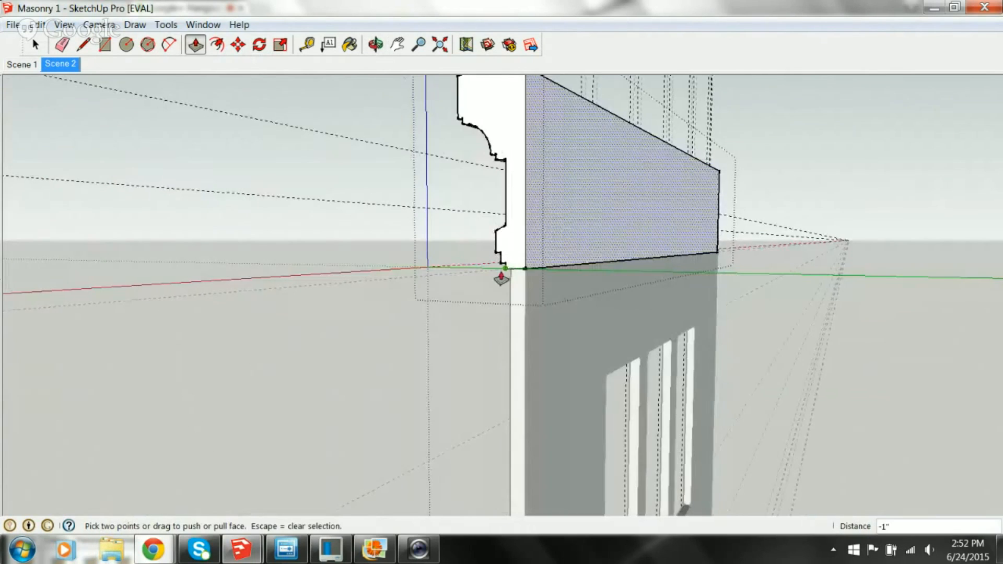
{"action": "middle_click_drag", "start_coordinate": [321, 279], "coordinate": [432, 253]}
{"action": "scroll", "coordinate": [477, 260], "scroll_direction": "up", "scroll_amount": 6}
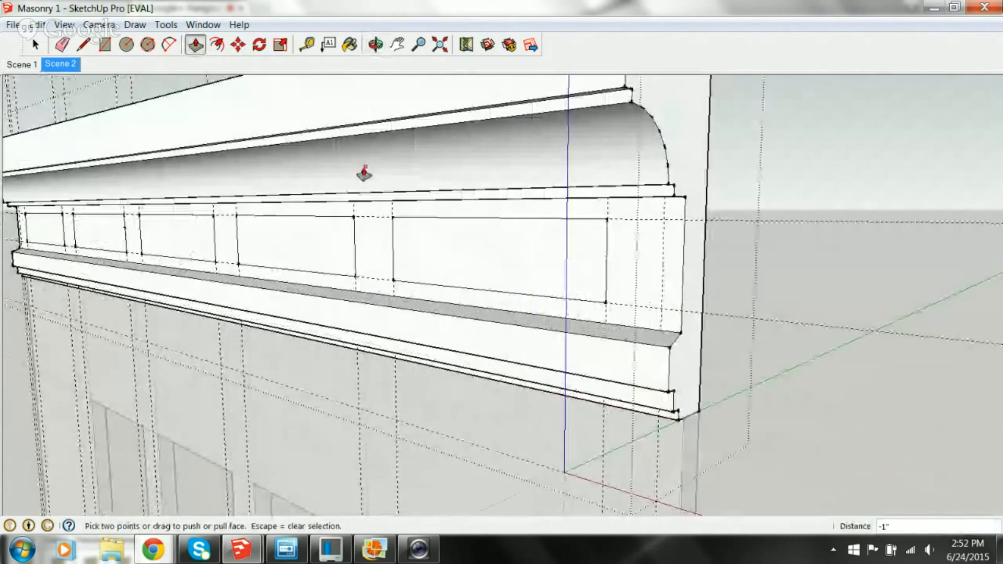
{"action": "left_click", "coordinate": [384, 557]}
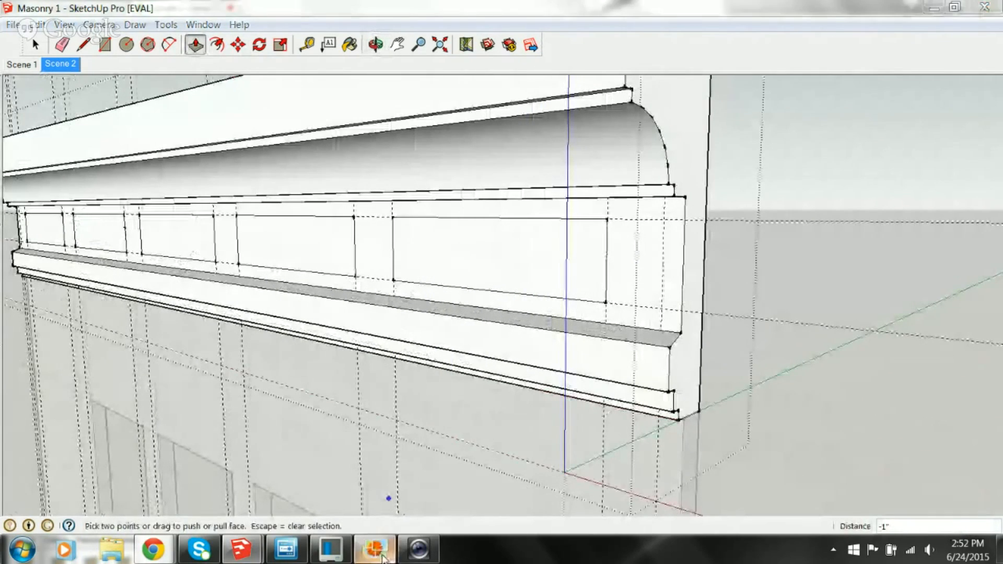
{"action": "scroll", "coordinate": [691, 224], "scroll_direction": "up", "scroll_amount": 3}
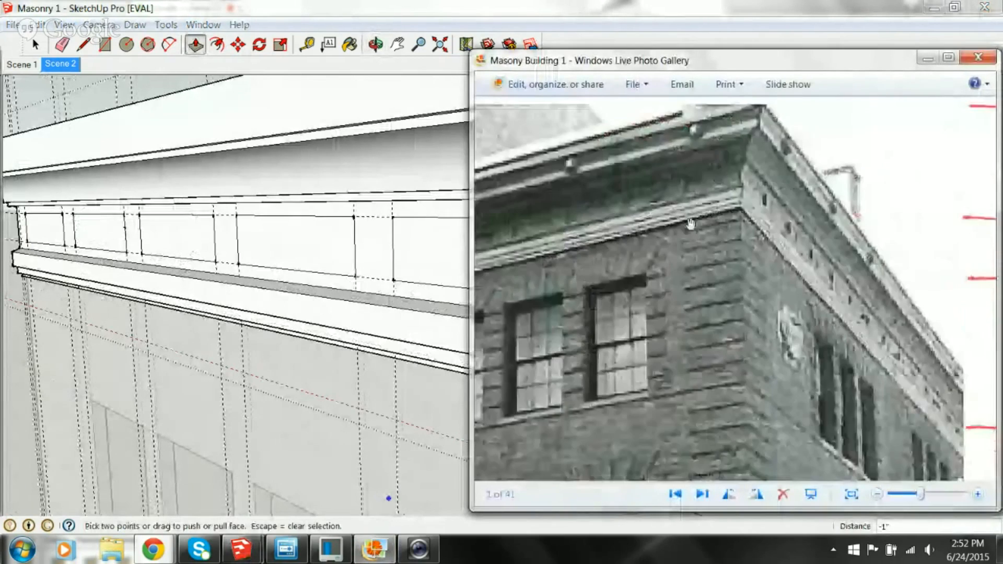
{"action": "scroll", "coordinate": [692, 211], "scroll_direction": "up", "scroll_amount": 2}
{"action": "scroll", "coordinate": [696, 197], "scroll_direction": "down", "scroll_amount": 3}
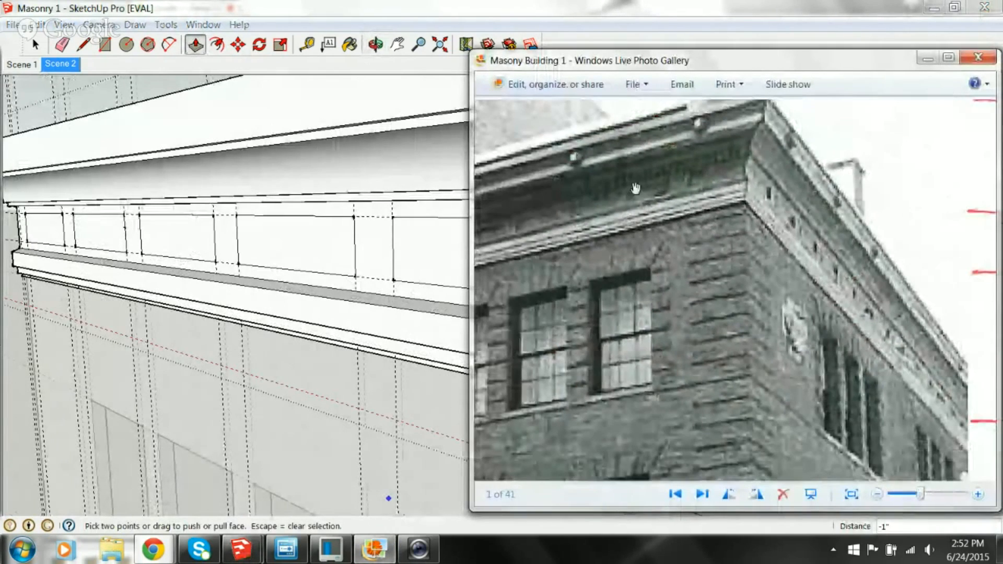
{"action": "scroll", "coordinate": [690, 246], "scroll_direction": "down", "scroll_amount": 1}
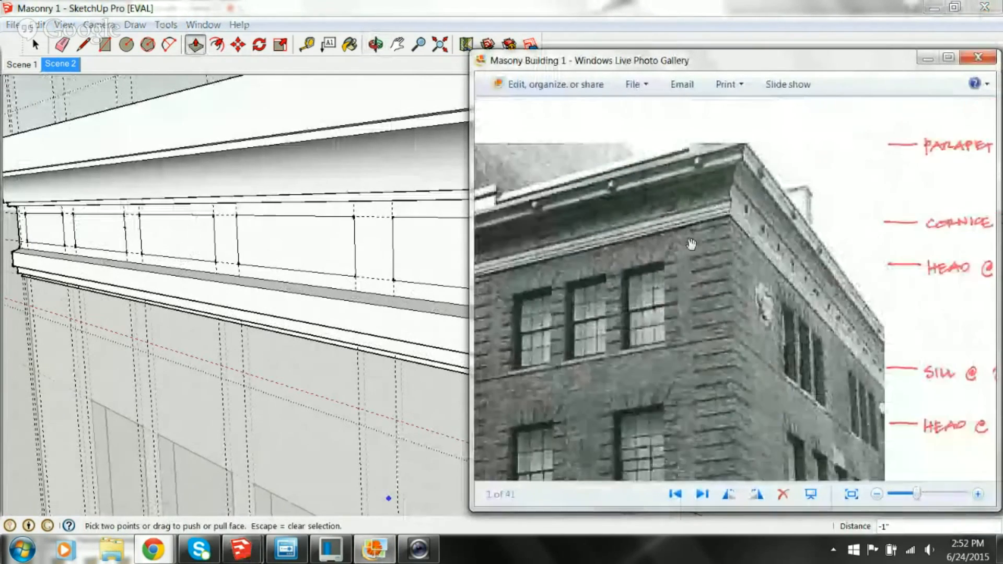
Return to the SketchUp model and offset the outline of the end panel beyond the third window inward by 1"
{"action": "left_click", "coordinate": [404, 261]}
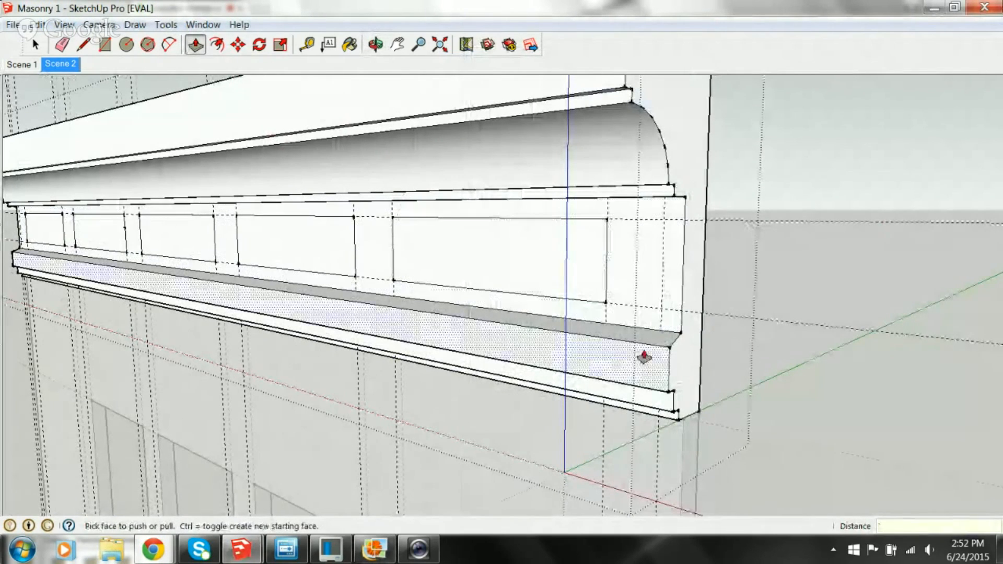
{"action": "key", "text": "Escape"}
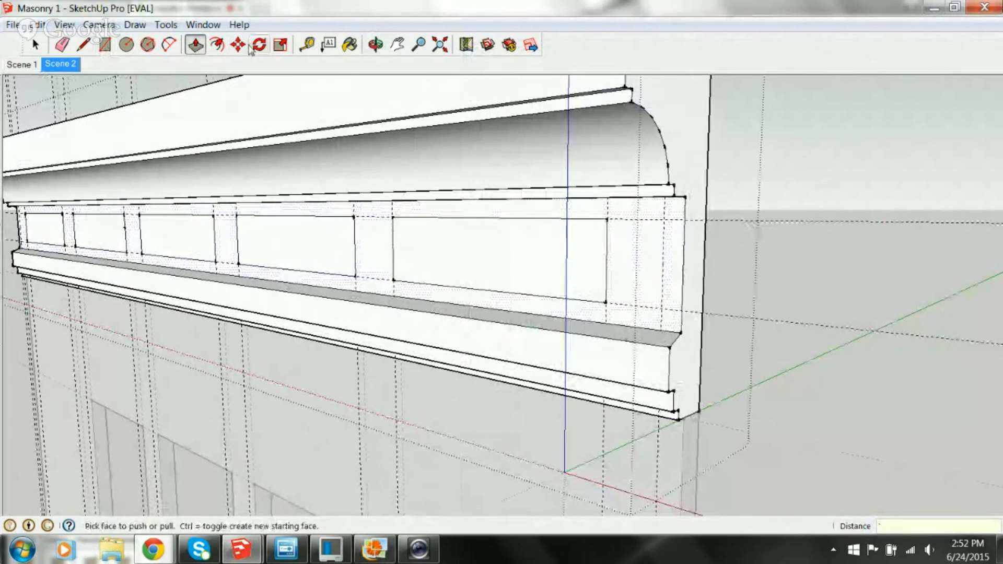
{"action": "left_click", "coordinate": [165, 25]}
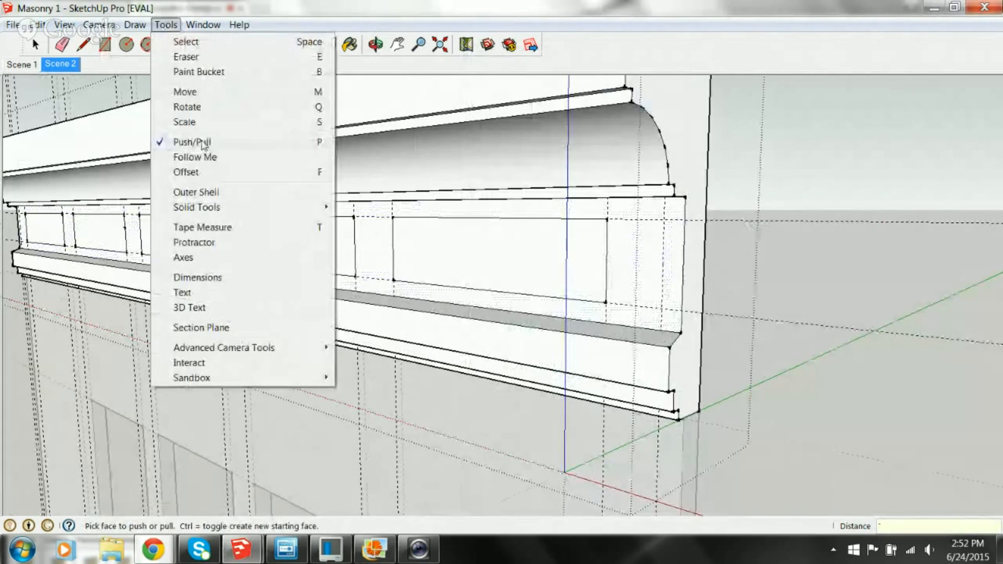
{"action": "left_click", "coordinate": [184, 174]}
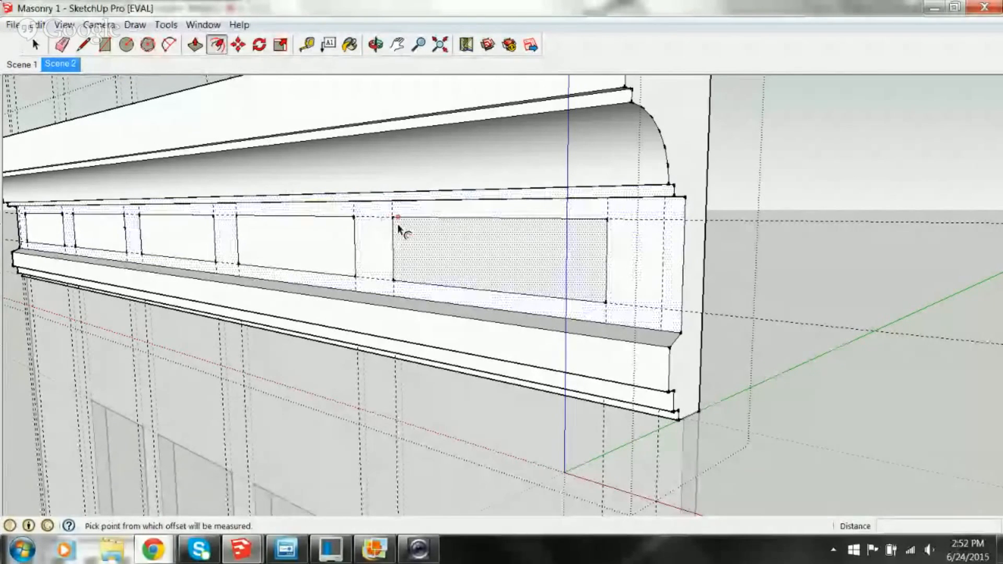
{"action": "left_click", "coordinate": [472, 223]}
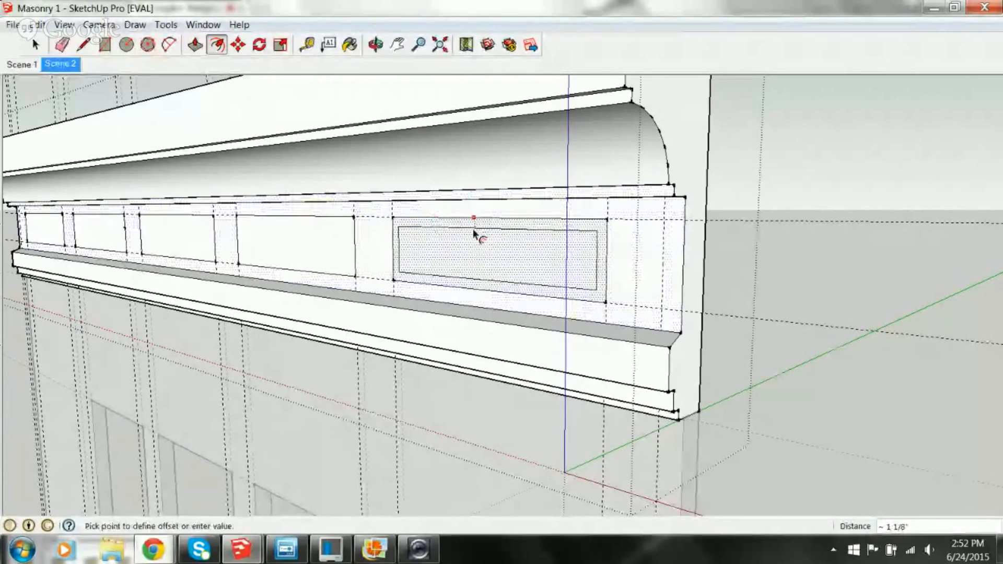
{"action": "type", "text": "1"}
{"action": "key", "text": "Return"}
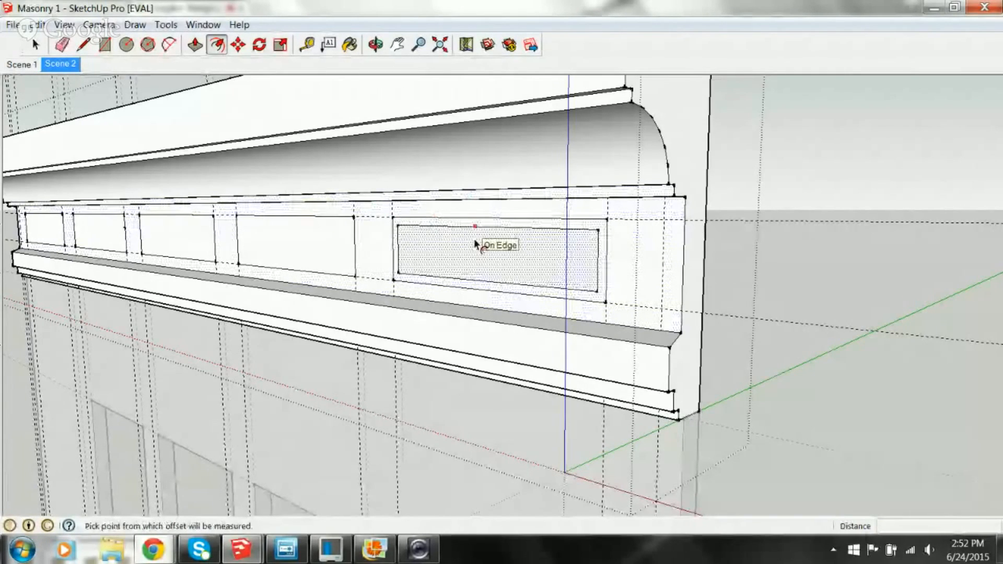
Offset the outlines of the other four cornice panels inward by 1" each
{"action": "left_click", "coordinate": [295, 235]}
{"action": "type", "text": "1"}
{"action": "key", "text": "Return"}
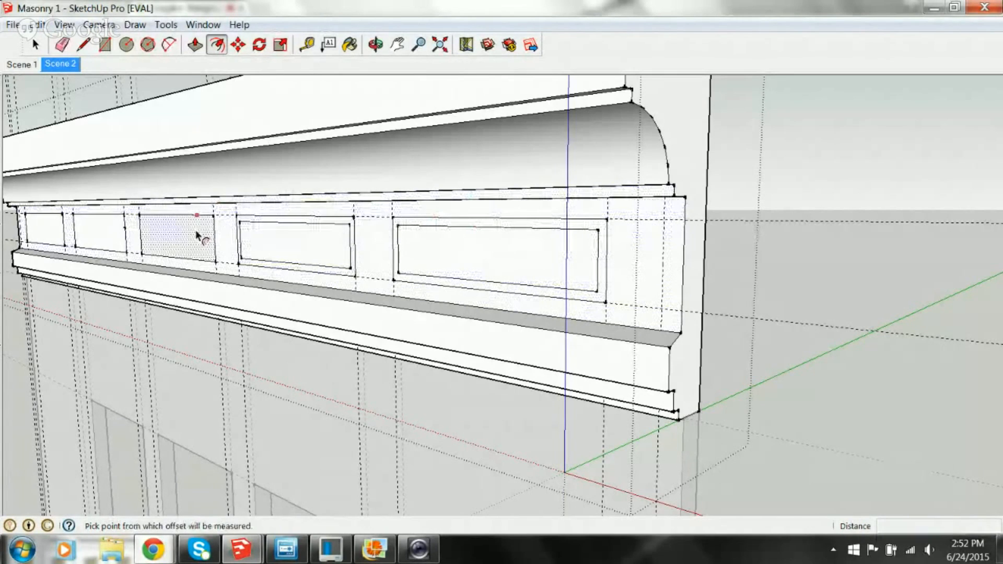
{"action": "left_click", "coordinate": [189, 230]}
{"action": "type", "text": "1"}
{"action": "key", "text": "Return"}
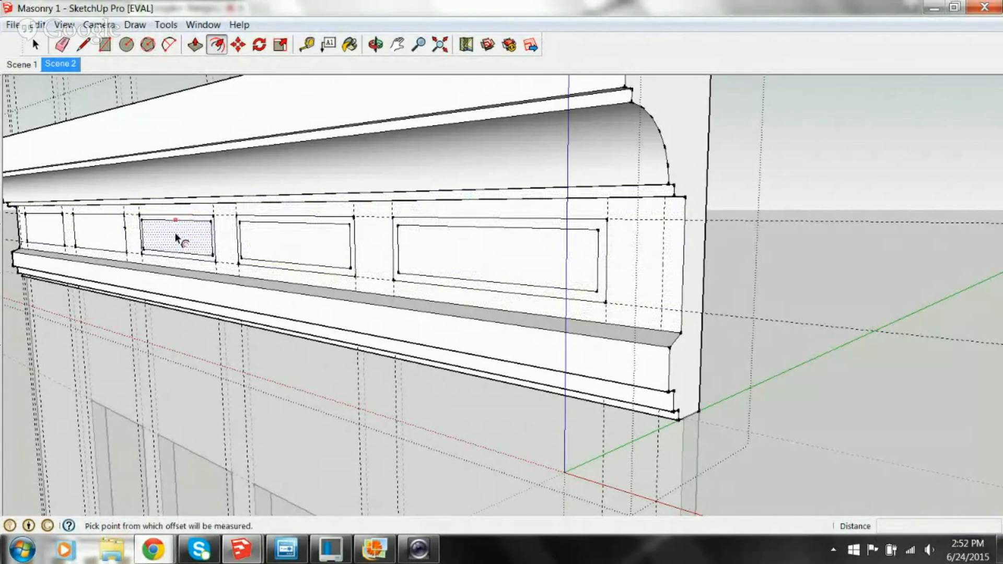
{"action": "left_click", "coordinate": [102, 226]}
{"action": "type", "text": "1"}
{"action": "key", "text": "Return"}
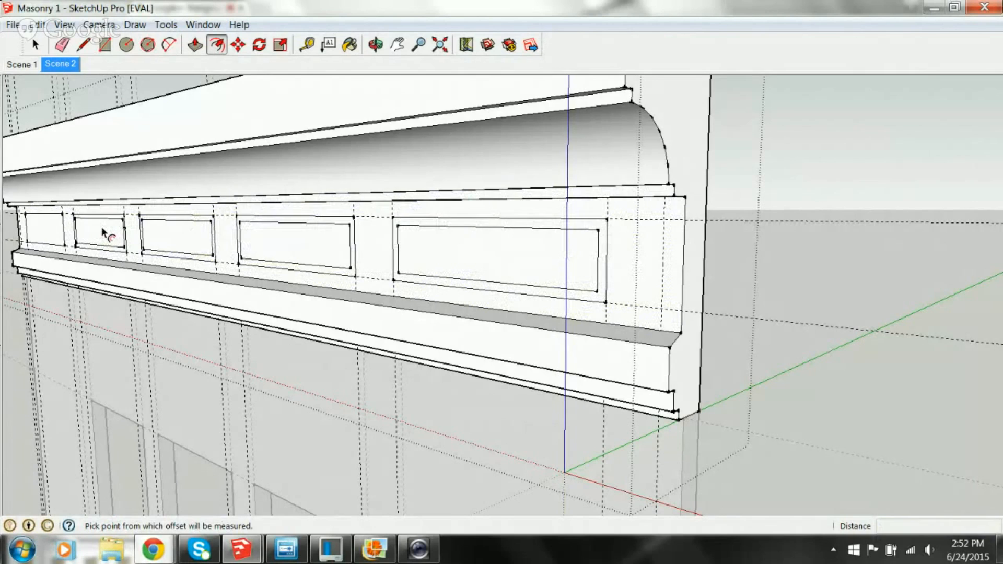
{"action": "left_click", "coordinate": [43, 224]}
{"action": "type", "text": "1 11/16\""}
{"action": "key", "text": "Return"}
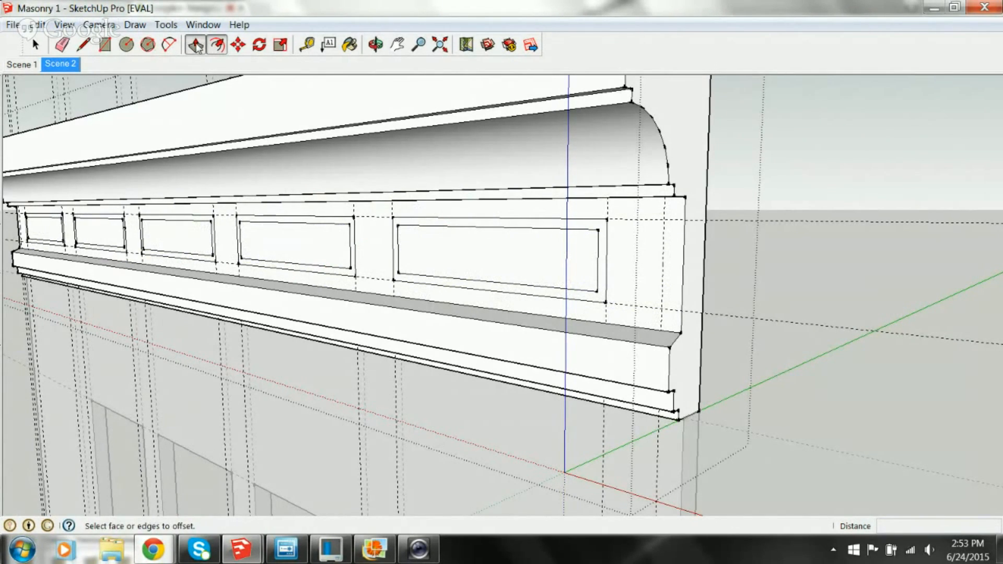
Push the end panel's inner face in by 2" and its surrounding frame in by 1"
{"action": "left_click", "coordinate": [195, 46]}
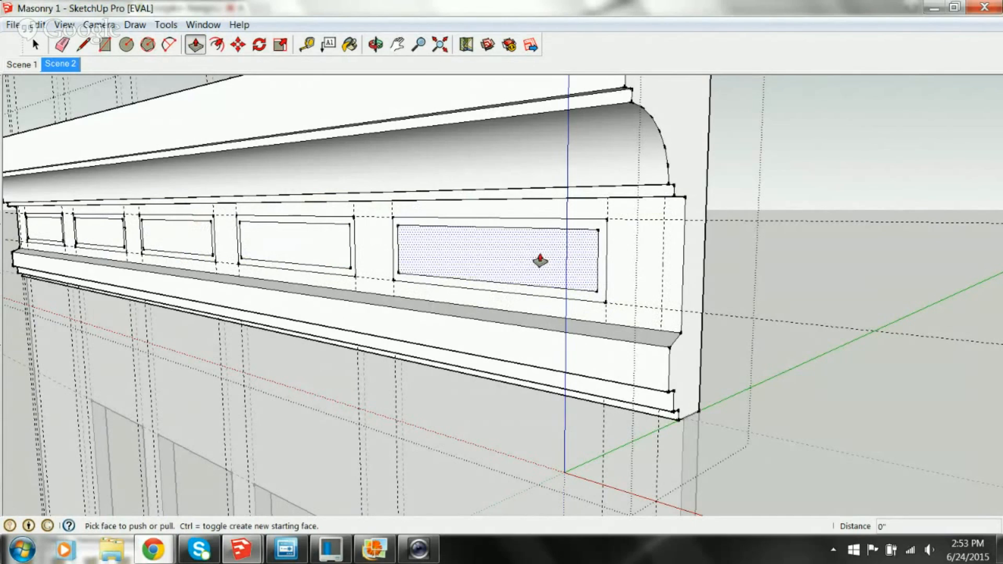
{"action": "left_click", "coordinate": [474, 266]}
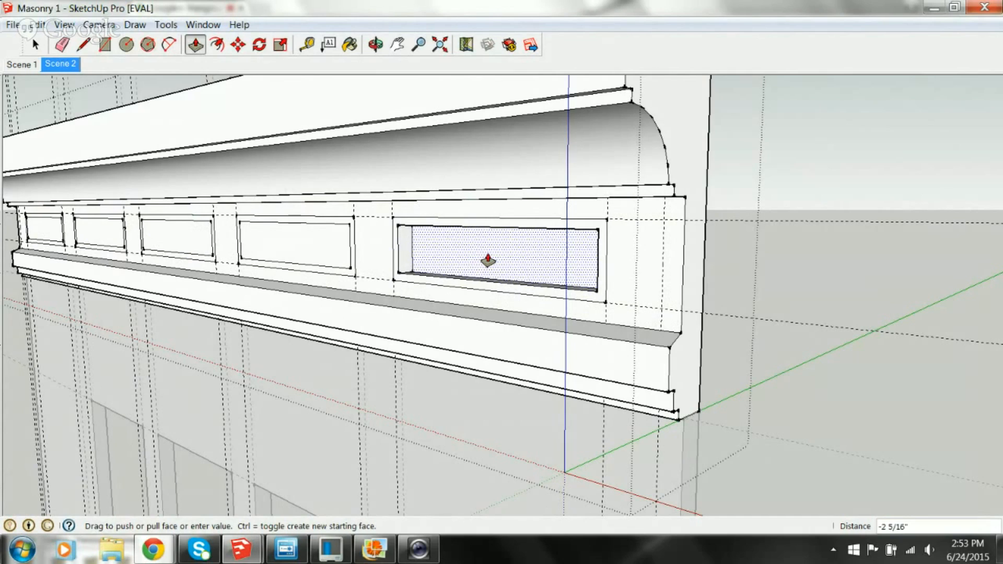
{"action": "key", "text": "Return"}
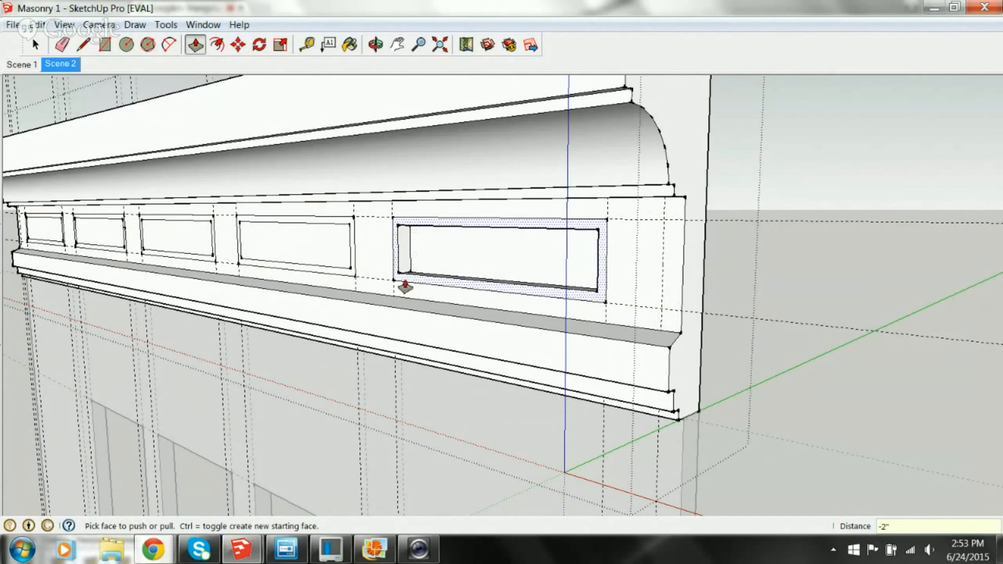
{"action": "left_click", "coordinate": [420, 228]}
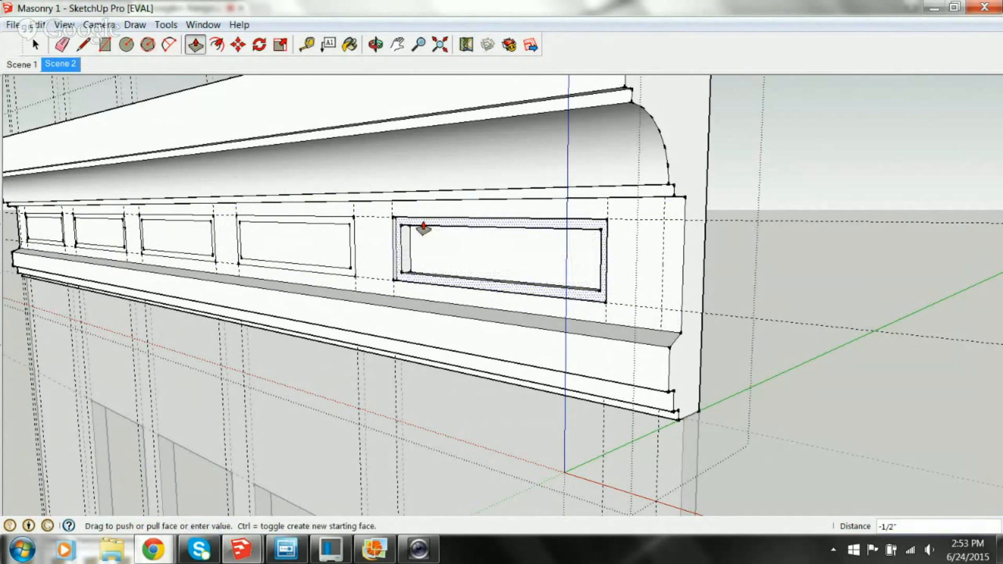
{"action": "left_click", "coordinate": [453, 289]}
Push the inner face of the panel beside the finished end panel in by 2" and its surrounding frame in by 1"
{"action": "mouse_move", "coordinate": [452, 289]}
{"action": "middle_mouse_down"}
{"action": "mouse_move", "coordinate": [439, 210]}
{"action": "mouse_move", "coordinate": [443, 257]}
{"action": "mouse_move", "coordinate": [388, 230]}
{"action": "mouse_move", "coordinate": [452, 266]}
{"action": "mouse_move", "coordinate": [433, 288]}
{"action": "middle_mouse_up"}
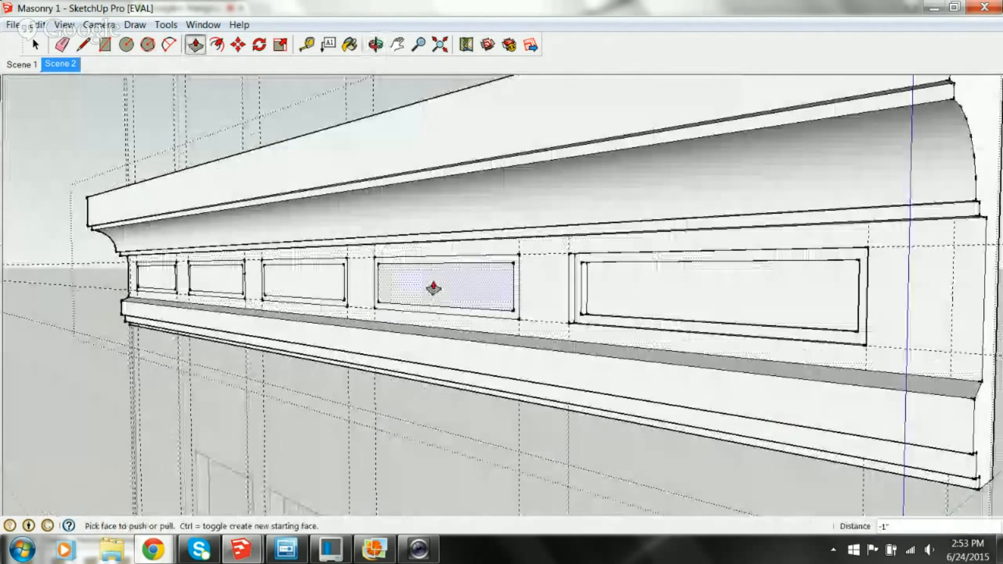
{"action": "scroll", "coordinate": [410, 332], "scroll_direction": "up", "scroll_amount": 3}
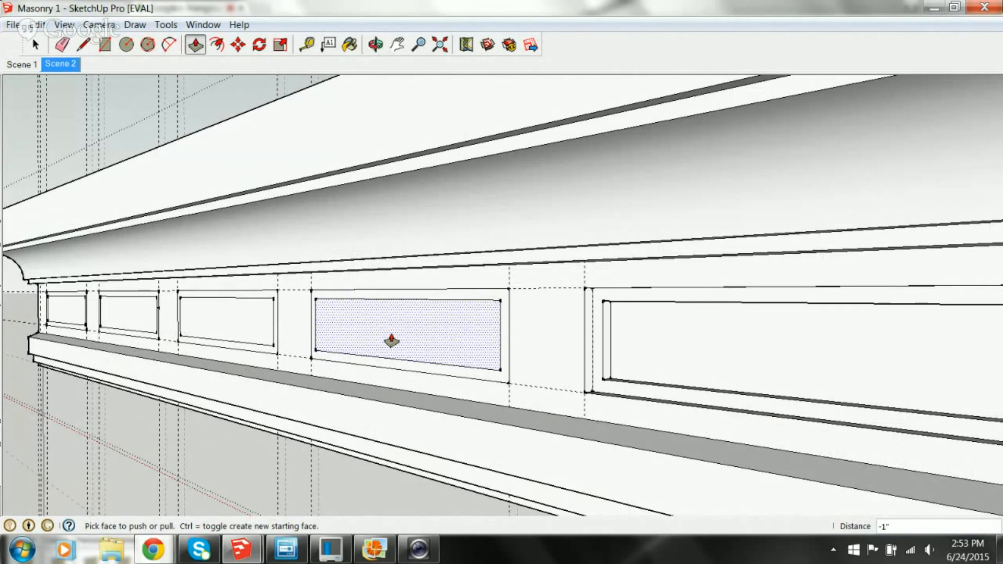
{"action": "left_click", "coordinate": [388, 342]}
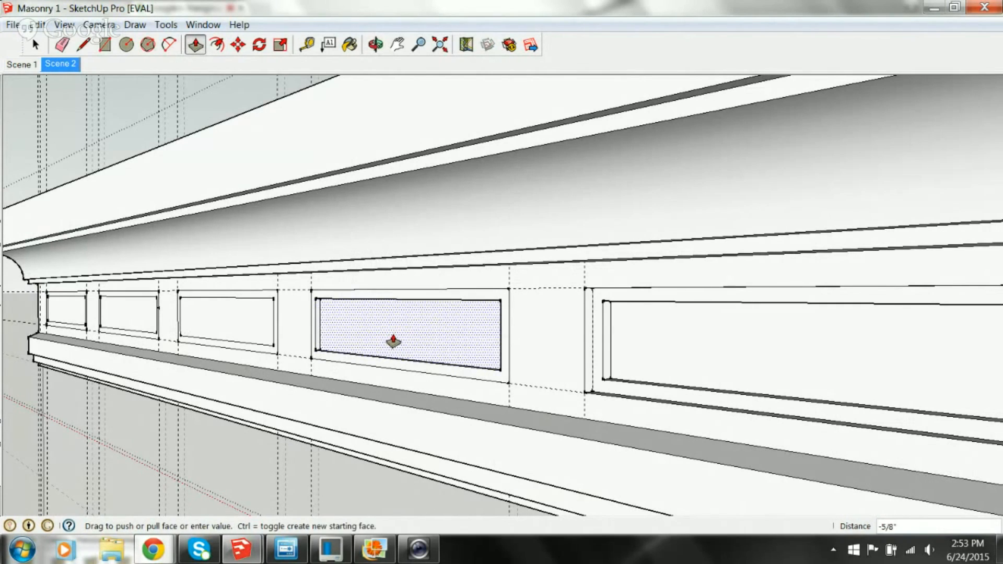
{"action": "type", "text": "-2"}
{"action": "key", "text": "Return"}
{"action": "left_click", "coordinate": [381, 305]}
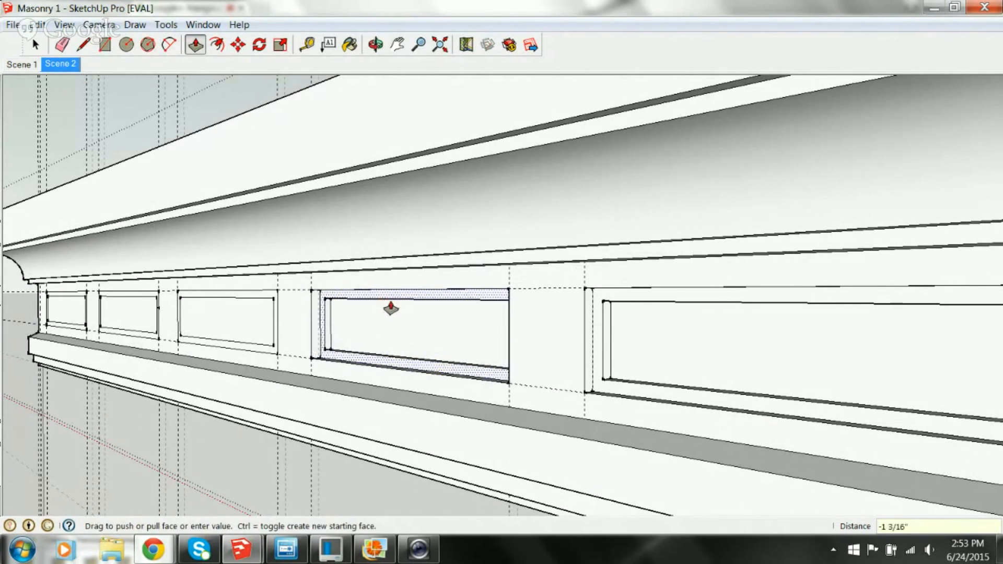
{"action": "key", "text": "Return"}
Push the middle cornice panel's inner face in by 2" and its surrounding frame in by 1"
{"action": "left_click", "coordinate": [221, 329]}
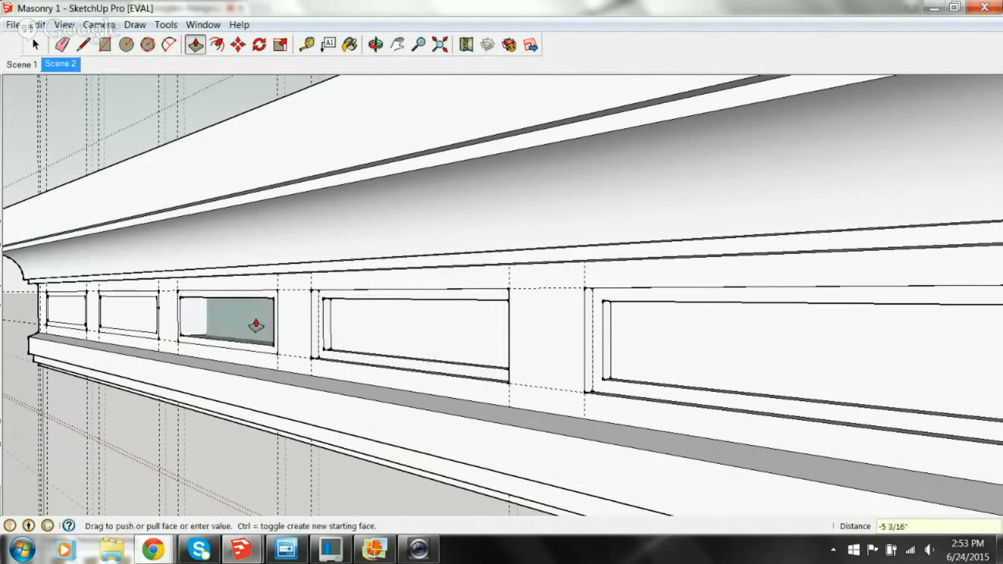
{"action": "type", "text": "2"}
{"action": "key", "text": "Return"}
{"action": "left_click", "coordinate": [233, 301]}
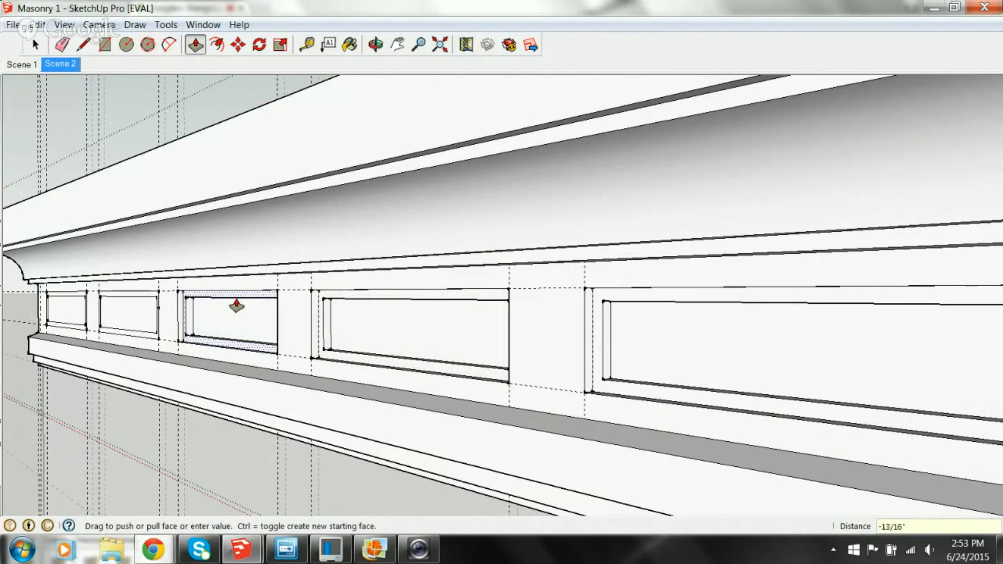
{"action": "type", "text": "1"}
{"action": "key", "text": "Return"}
Push the inner face of the second panel from the far end in by 2" and its frame in by 1"
{"action": "middle_click_drag", "start_coordinate": [101, 343], "coordinate": [252, 324]}
{"action": "scroll", "coordinate": [253, 324], "scroll_direction": "up", "scroll_amount": 2}
{"action": "left_click", "coordinate": [251, 324]}
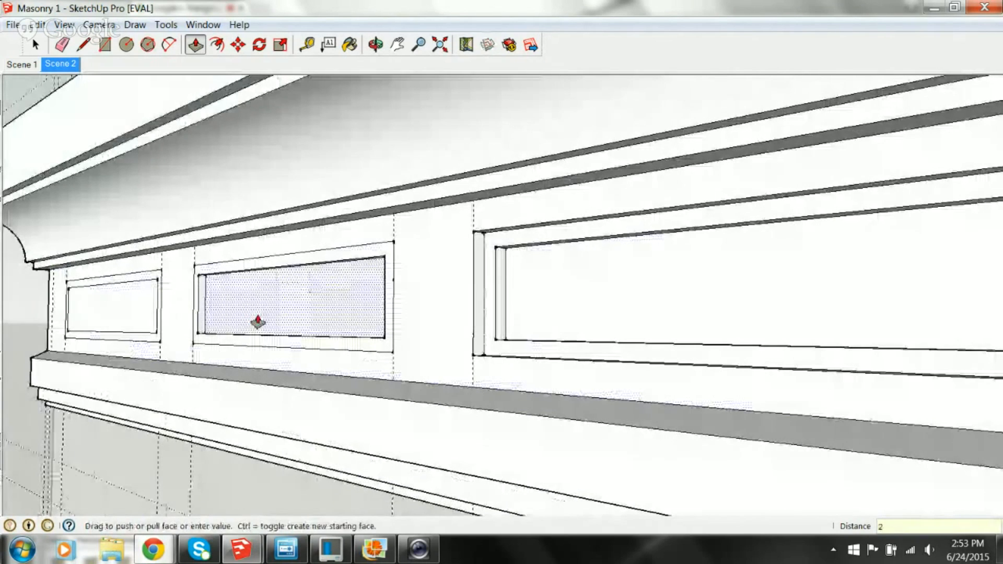
{"action": "left_click", "coordinate": [260, 317]}
{"action": "key", "text": "ctrl+z"}
{"action": "left_click", "coordinate": [259, 318]}
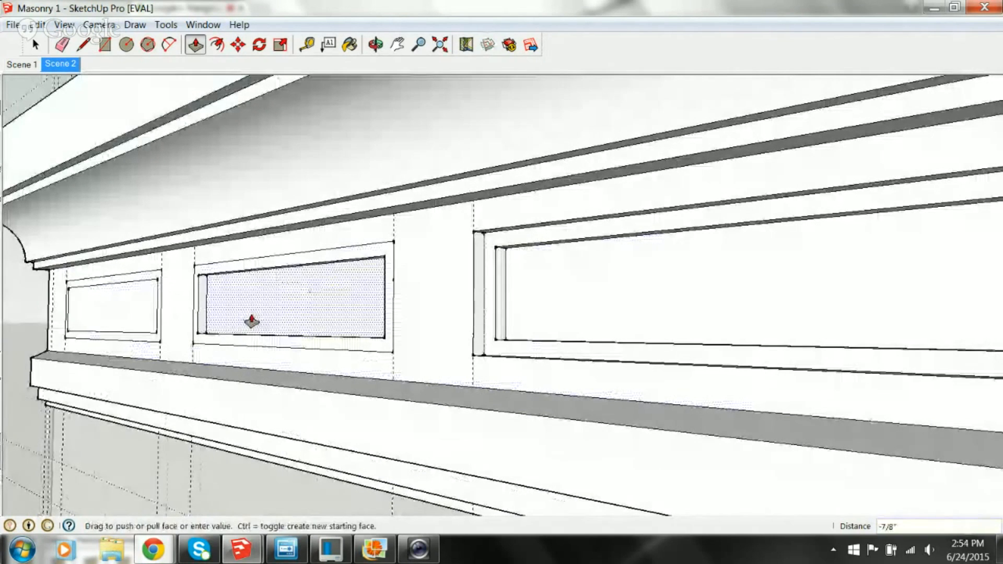
{"action": "type", "text": "2"}
{"action": "key", "text": "Return"}
{"action": "left_click", "coordinate": [254, 270]}
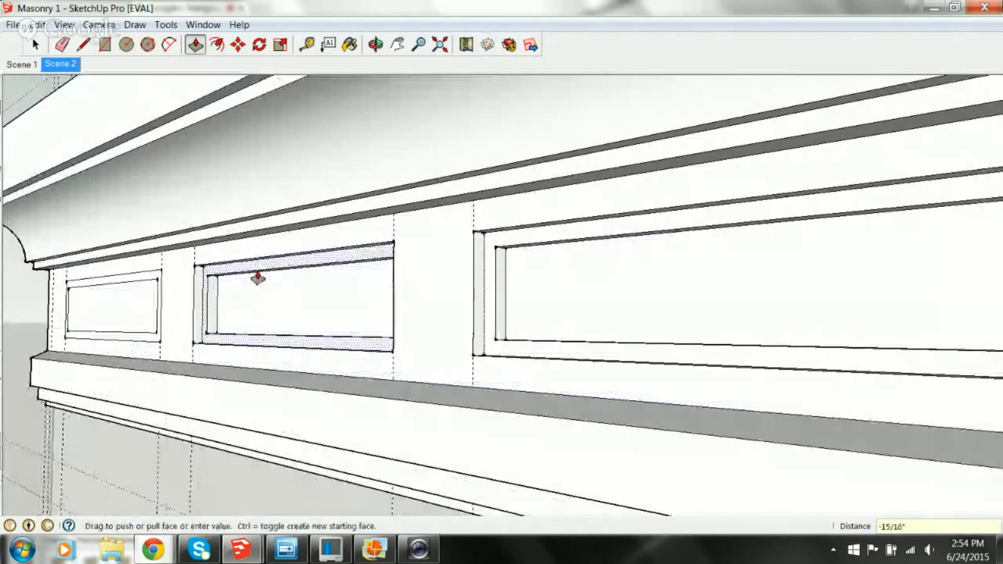
{"action": "type", "text": "1"}
{"action": "key", "text": "Return"}
Push the inner face of the last panel at the cornice's far end in by 2" and its frame in by 1"
{"action": "scroll", "coordinate": [95, 329], "scroll_direction": "up", "scroll_amount": 2}
{"action": "scroll", "coordinate": [96, 330], "scroll_direction": "up", "scroll_amount": 3}
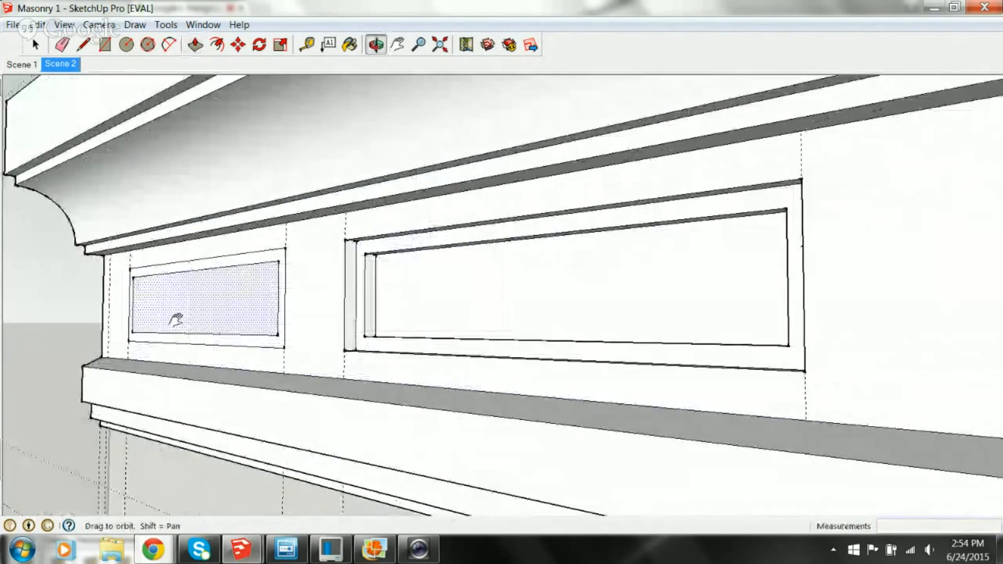
{"action": "left_click", "coordinate": [178, 311]}
{"action": "type", "text": "2"}
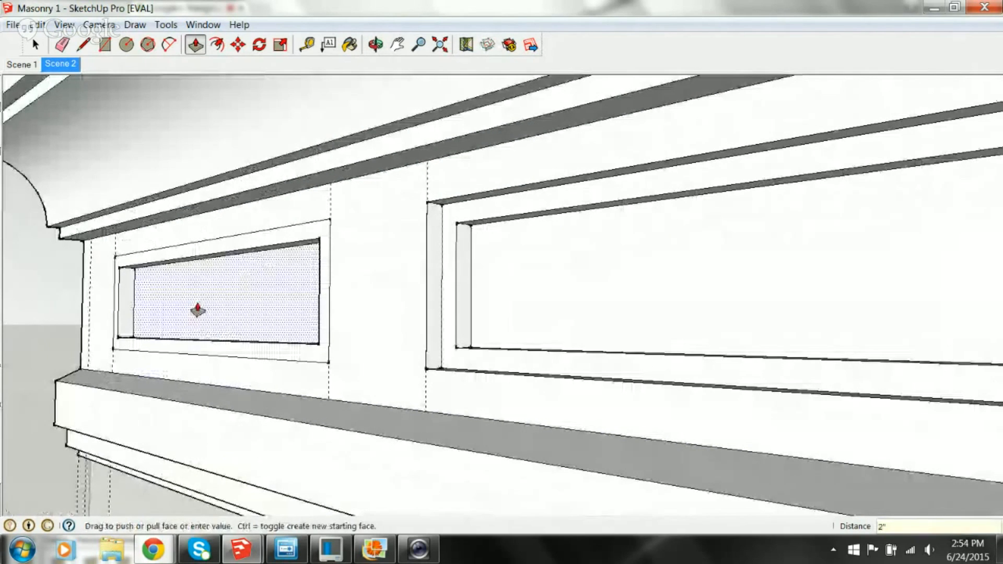
{"action": "key", "text": "Return"}
{"action": "left_click", "coordinate": [180, 256]}
{"action": "type", "text": "1"}
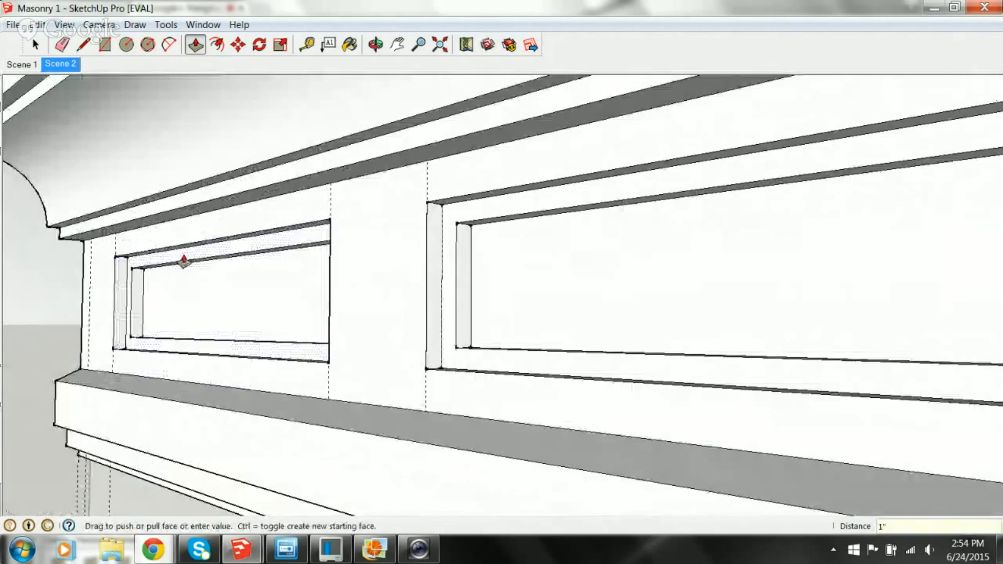
{"action": "key", "text": "Return"}
Check the stepped recesses along the whole panel band and leave the cornice group
{"action": "scroll", "coordinate": [208, 340], "scroll_direction": "down", "scroll_amount": 2}
{"action": "scroll", "coordinate": [210, 340], "scroll_direction": "down", "scroll_amount": 3}
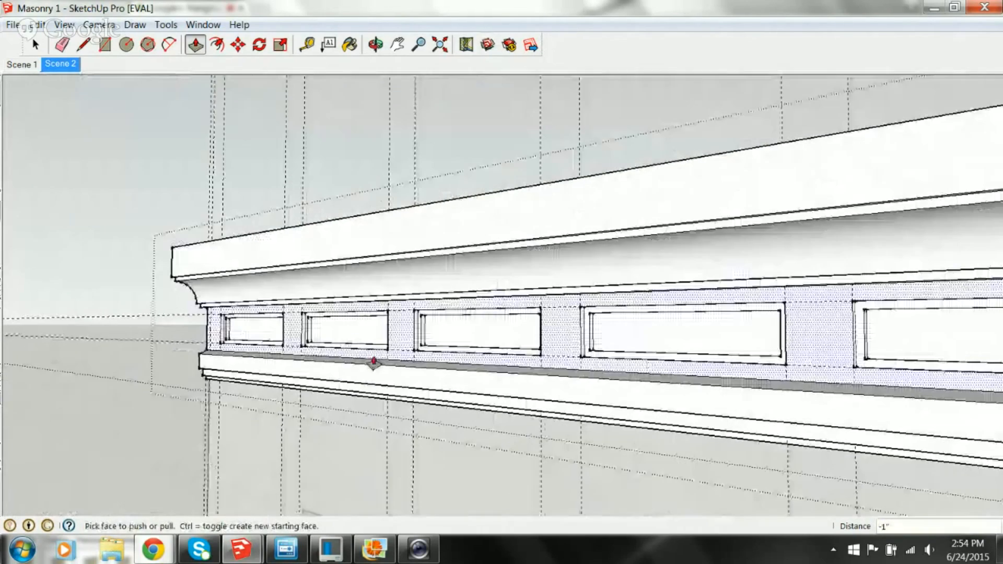
{"action": "middle_click_drag", "start_coordinate": [586, 396], "coordinate": [544, 359]}
{"action": "key", "text": "p"}
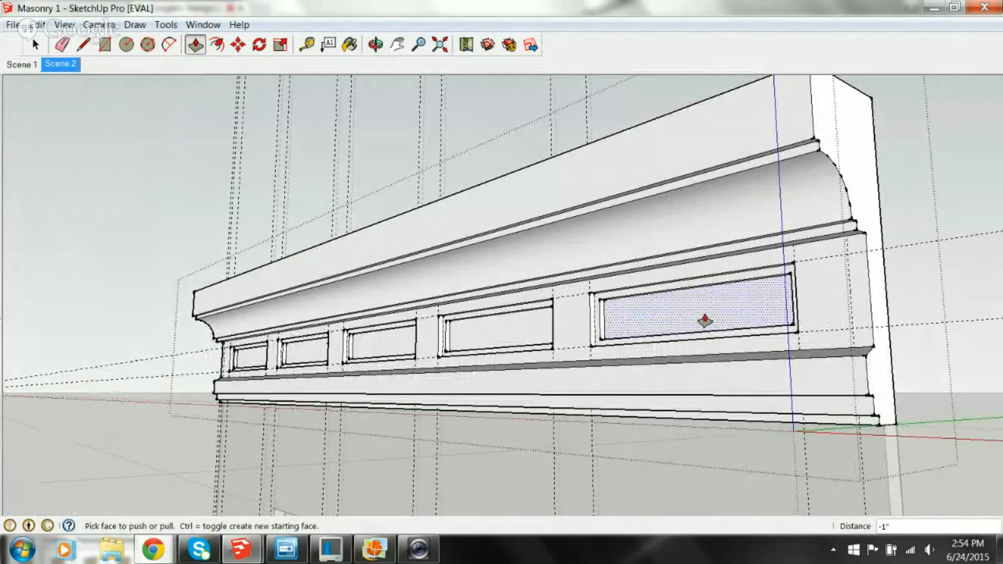
{"action": "middle_click_drag", "start_coordinate": [705, 321], "coordinate": [600, 332]}
{"action": "scroll", "coordinate": [530, 332], "scroll_direction": "down", "scroll_amount": 3}
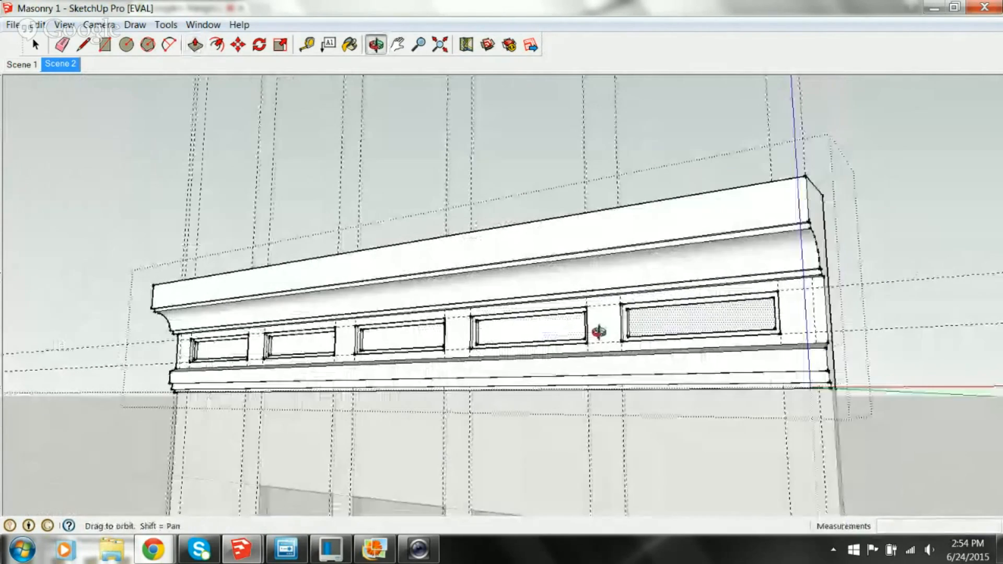
{"action": "key", "text": "space"}
{"action": "left_click", "coordinate": [262, 243]}
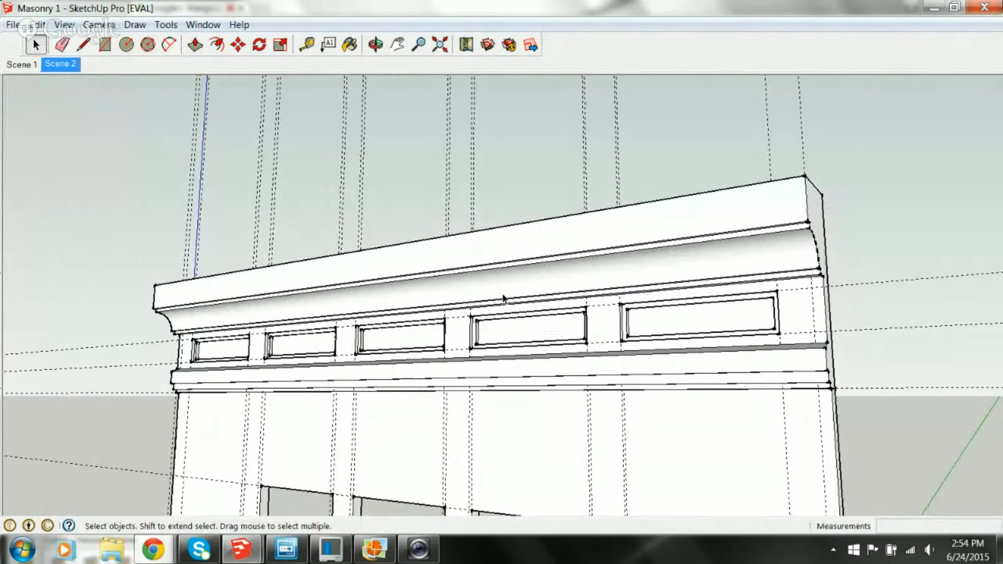
Examine the cornice's profile and panels from several angles and compare them with the reference photo in Windows Live Photo Gallery
{"action": "middle_click_drag", "start_coordinate": [504, 299], "coordinate": [383, 295]}
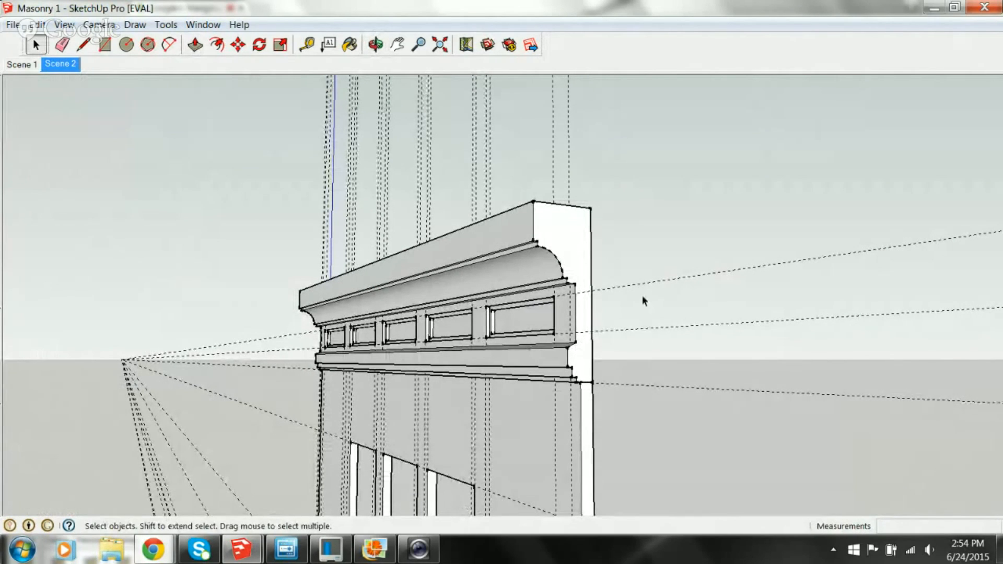
{"action": "scroll", "coordinate": [629, 298], "scroll_direction": "down", "scroll_amount": 2}
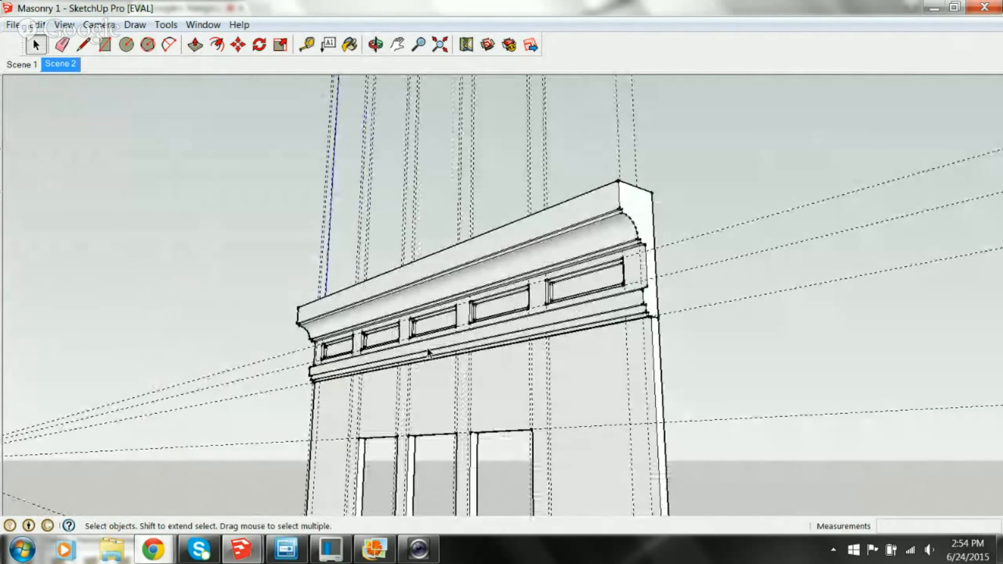
{"action": "scroll", "coordinate": [566, 284], "scroll_direction": "up", "scroll_amount": 5}
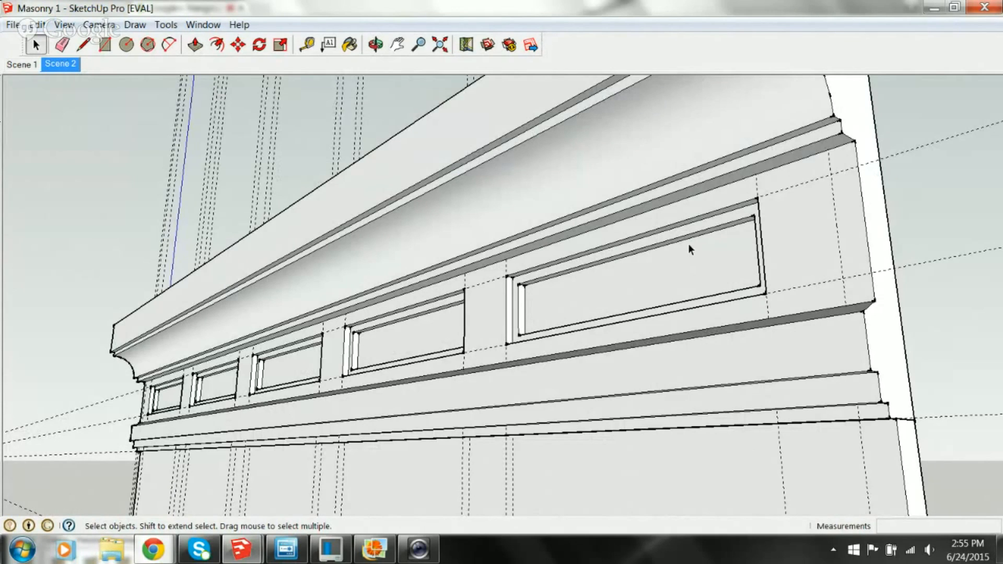
{"action": "scroll", "coordinate": [688, 244], "scroll_direction": "down", "scroll_amount": 3}
{"action": "middle_click_drag", "start_coordinate": [688, 256], "coordinate": [720, 254]}
{"action": "scroll", "coordinate": [720, 254], "scroll_direction": "up", "scroll_amount": 2}
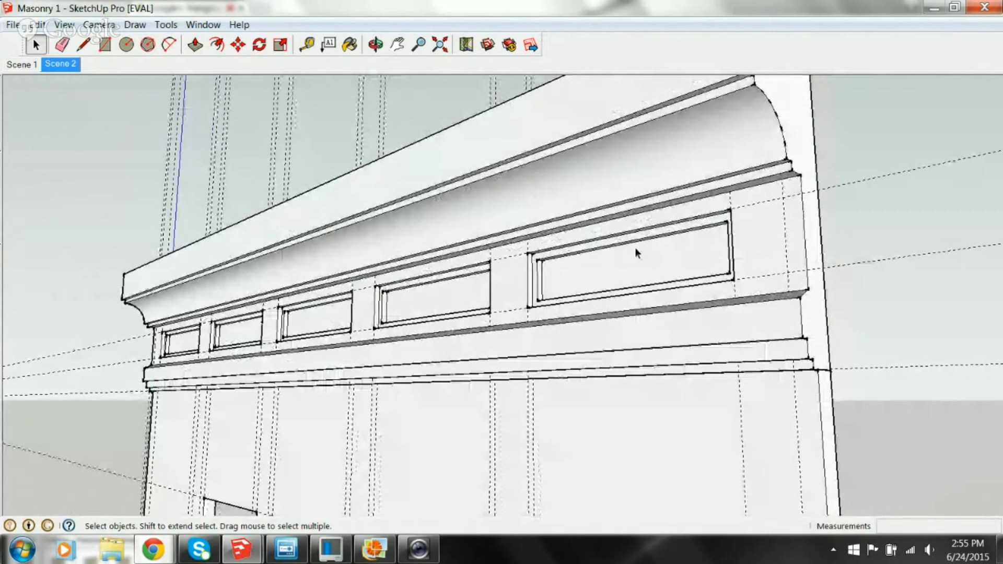
{"action": "scroll", "coordinate": [624, 250], "scroll_direction": "down", "scroll_amount": 3}
{"action": "middle_click_drag", "start_coordinate": [587, 313], "coordinate": [631, 233]}
{"action": "scroll", "coordinate": [632, 233], "scroll_direction": "up", "scroll_amount": 3}
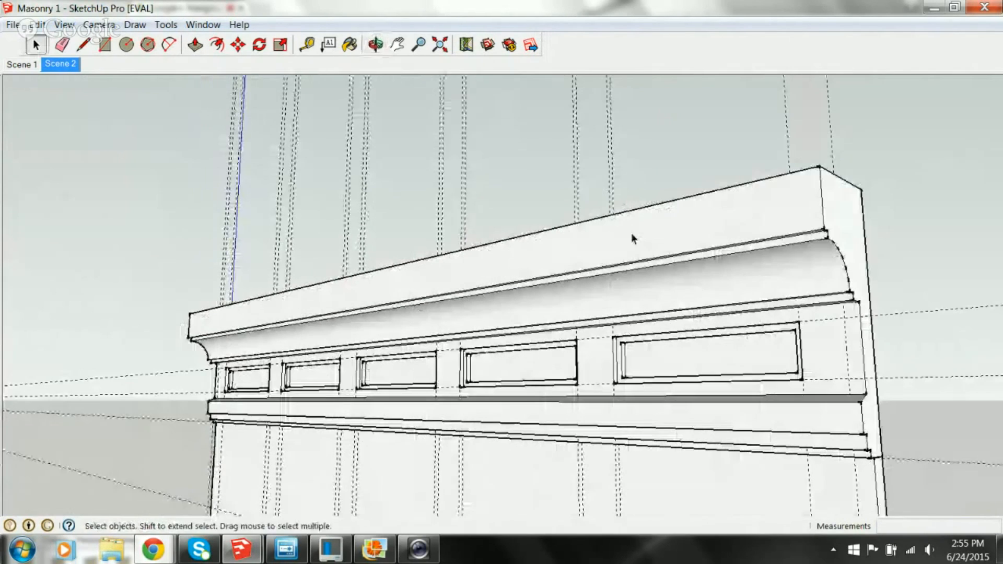
{"action": "middle_click_drag", "start_coordinate": [320, 376], "coordinate": [337, 310]}
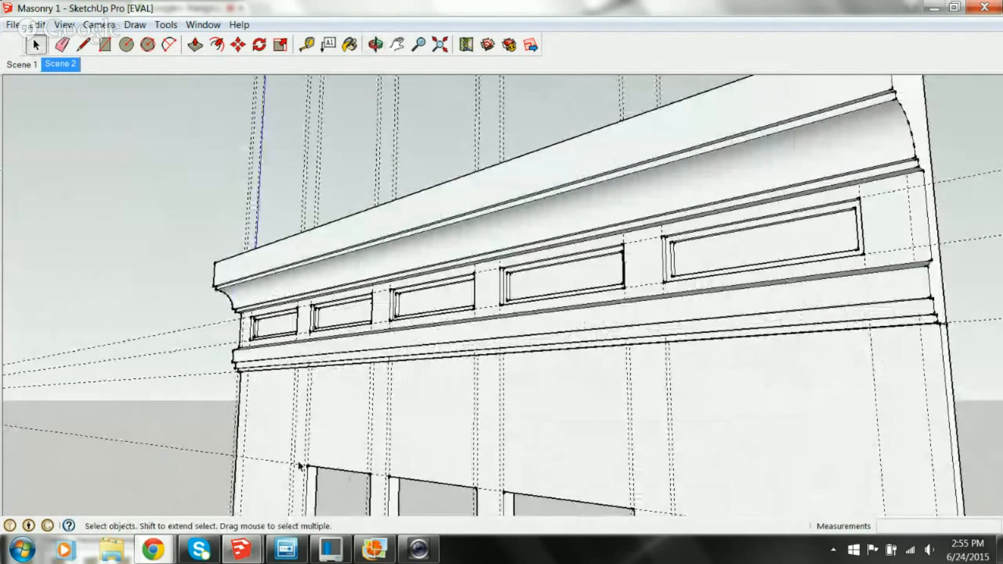
{"action": "left_click", "coordinate": [374, 549]}
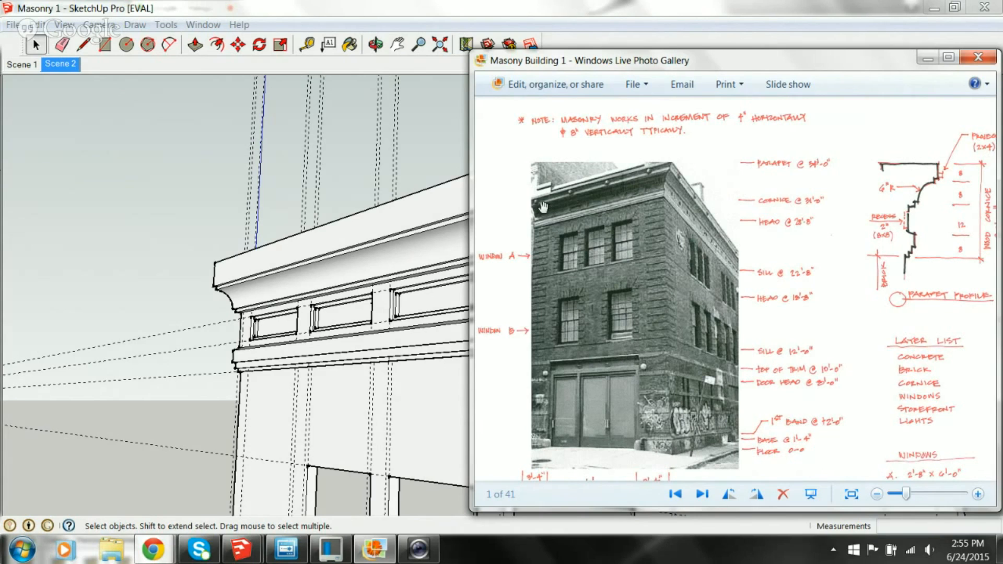
{"action": "left_click", "coordinate": [294, 236]}
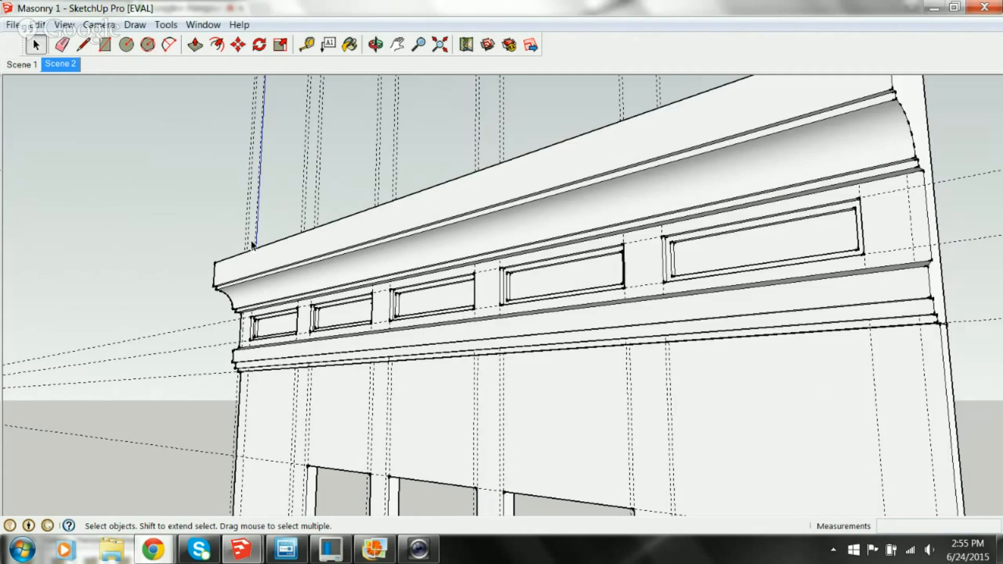
Reopen the cornice group in SketchUp and place vertical guides 12" in from each end of the top fascia
{"action": "scroll", "coordinate": [361, 295], "scroll_direction": "down", "scroll_amount": 3}
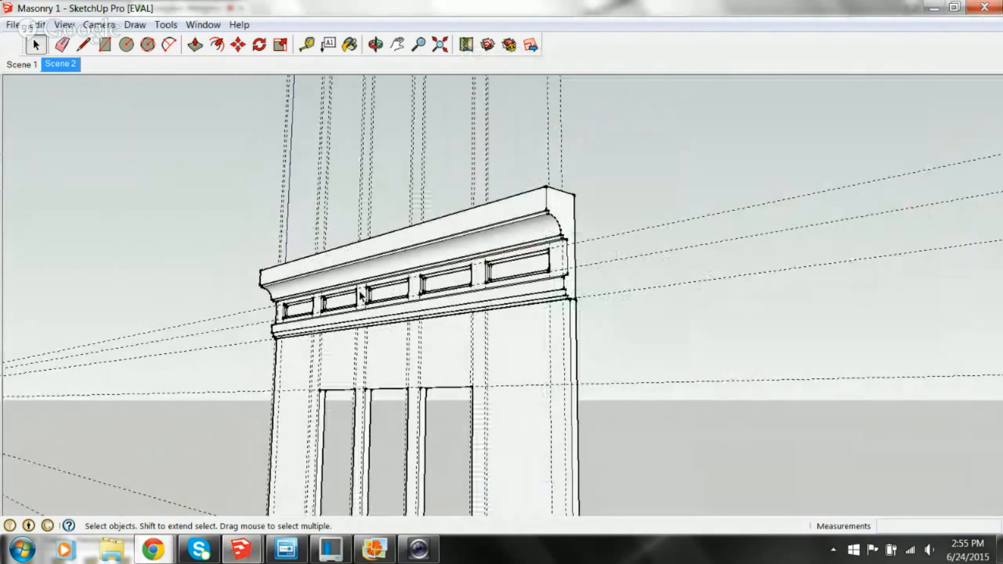
{"action": "scroll", "coordinate": [305, 266], "scroll_direction": "up", "scroll_amount": 2}
{"action": "scroll", "coordinate": [227, 265], "scroll_direction": "up", "scroll_amount": 4}
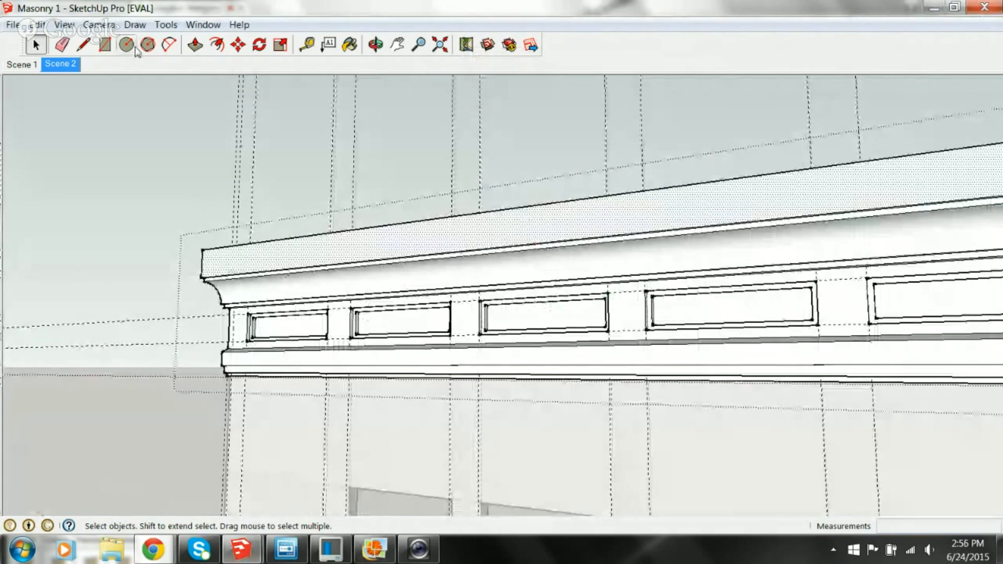
{"action": "left_click", "coordinate": [307, 45]}
{"action": "left_click", "coordinate": [202, 262]}
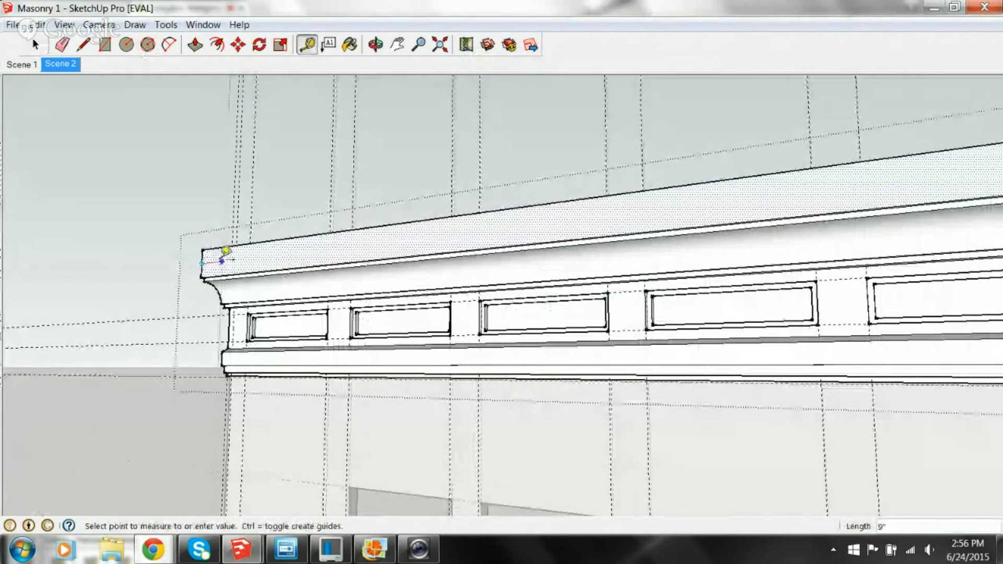
{"action": "type", "text": "12"}
{"action": "key", "text": "Return"}
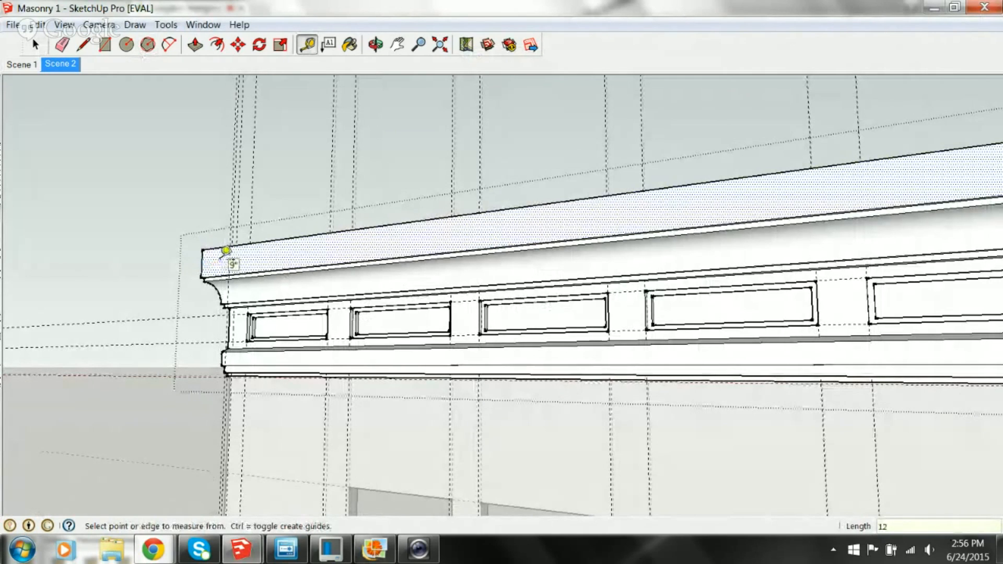
{"action": "scroll", "coordinate": [225, 251], "scroll_direction": "down", "scroll_amount": 3}
{"action": "left_click", "coordinate": [812, 179]}
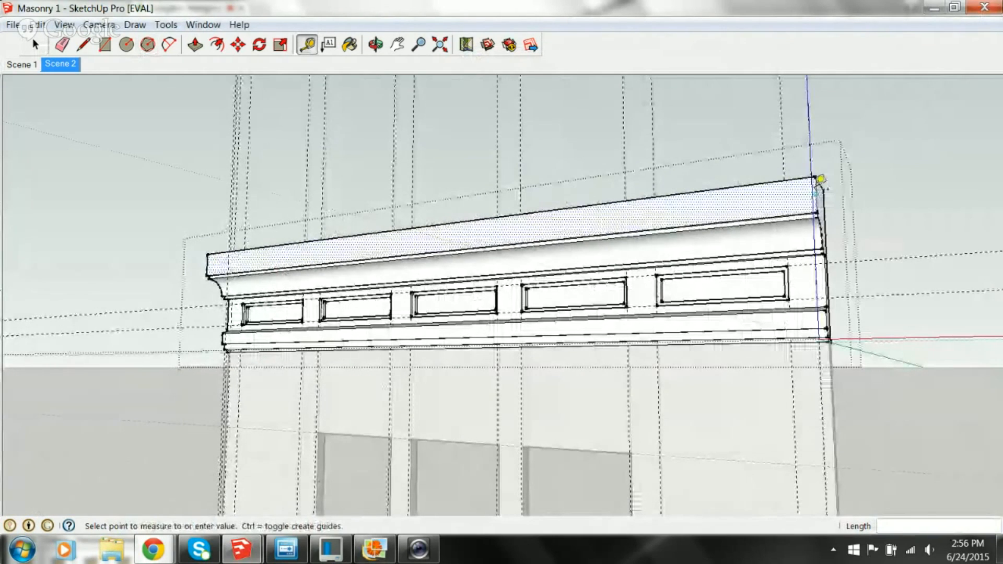
{"action": "type", "text": "12"}
{"action": "key", "text": "Return"}
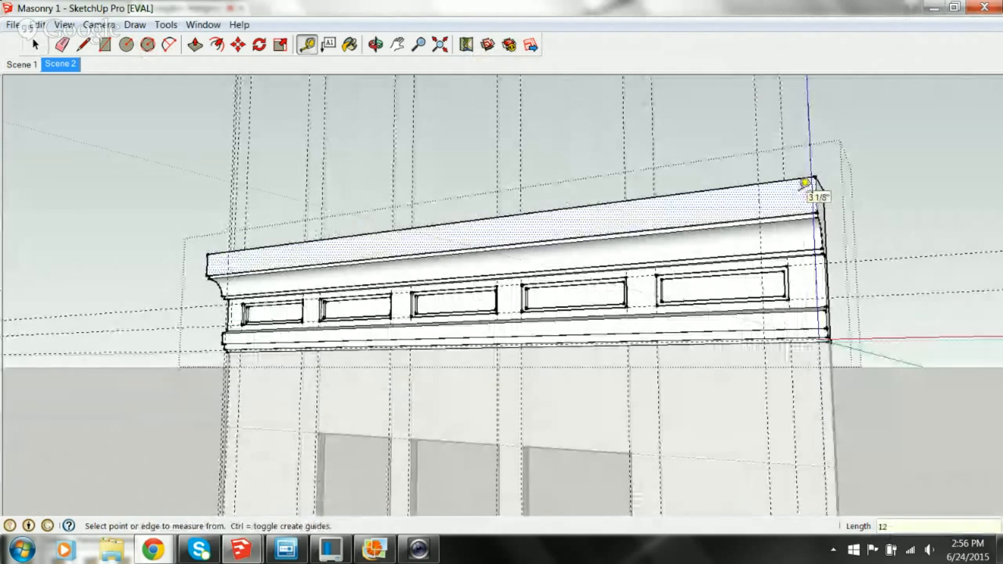
Delete the old vertical panel-layout guides across the cornice, leaving the two 12" guides near the fascia's ends
{"action": "key", "text": "space"}
{"action": "left_click_drag", "start_coordinate": [788, 103], "coordinate": [767, 136]}
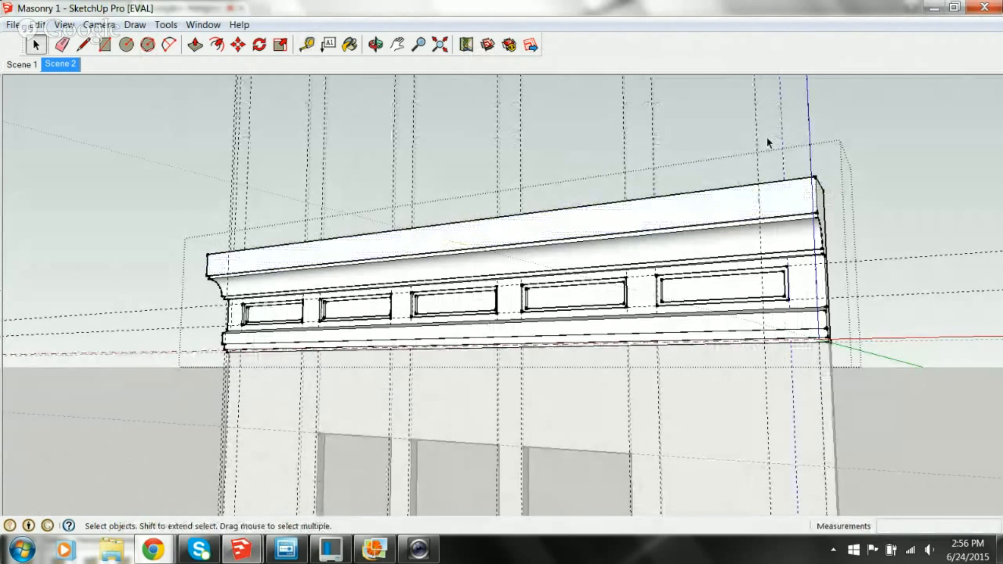
{"action": "left_click_drag", "start_coordinate": [446, 144], "coordinate": [443, 137]}
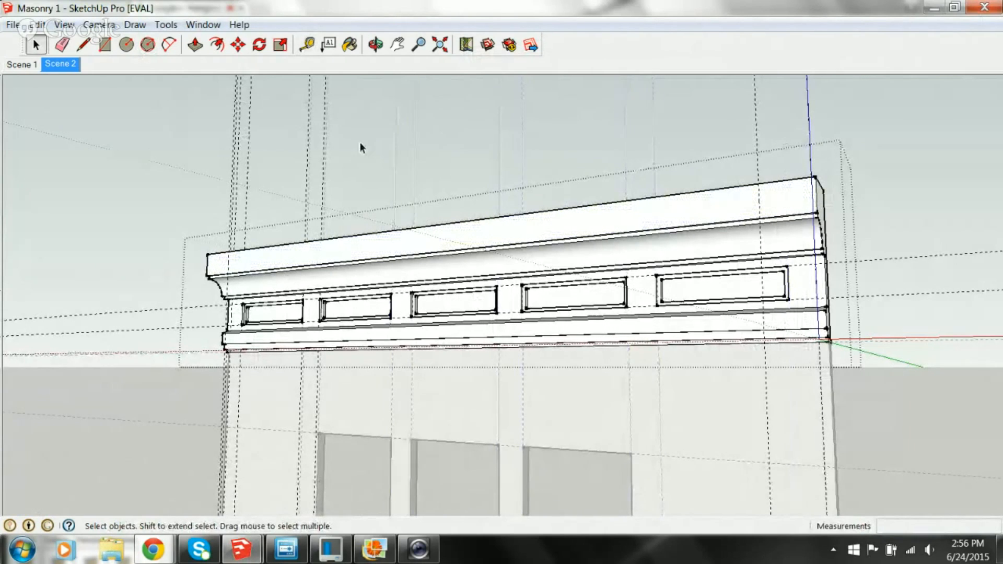
{"action": "left_click_drag", "start_coordinate": [274, 168], "coordinate": [273, 168]}
{"action": "key", "text": "Delete"}
{"action": "left_click_drag", "start_coordinate": [268, 161], "coordinate": [236, 183]}
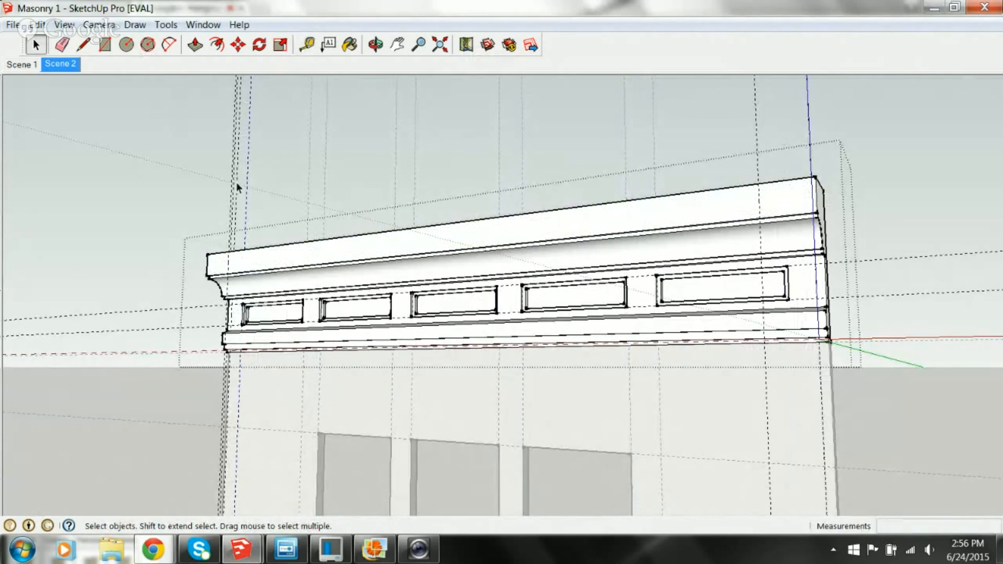
{"action": "scroll", "coordinate": [242, 255], "scroll_direction": "up", "scroll_amount": 3}
{"action": "scroll", "coordinate": [236, 231], "scroll_direction": "up", "scroll_amount": 2}
{"action": "left_click_drag", "start_coordinate": [236, 232], "coordinate": [220, 244]}
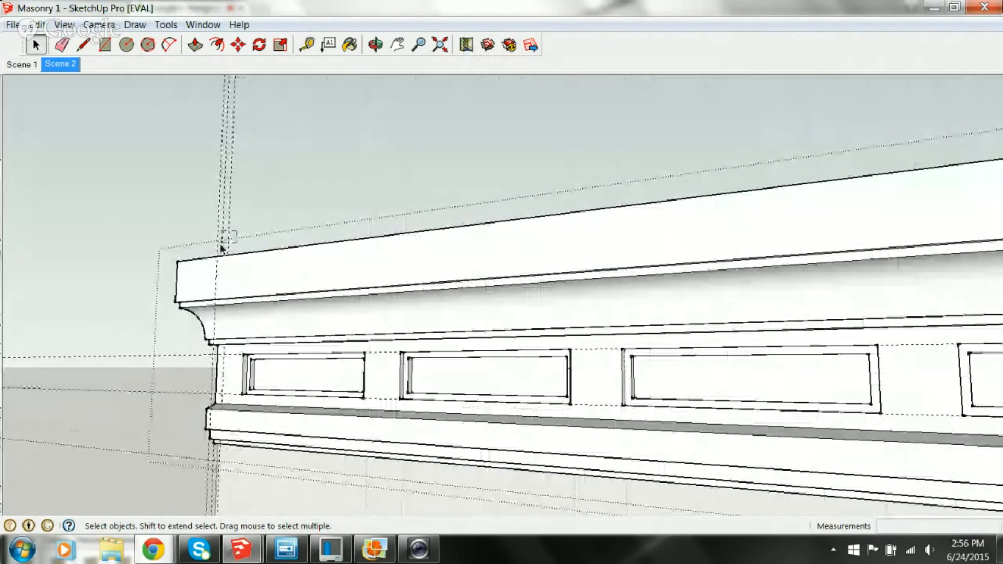
{"action": "key", "text": "Delete"}
{"action": "scroll", "coordinate": [229, 241], "scroll_direction": "down", "scroll_amount": 1}
{"action": "middle_click_drag", "start_coordinate": [229, 240], "coordinate": [306, 225]}
{"action": "scroll", "coordinate": [290, 218], "scroll_direction": "down", "scroll_amount": 2}
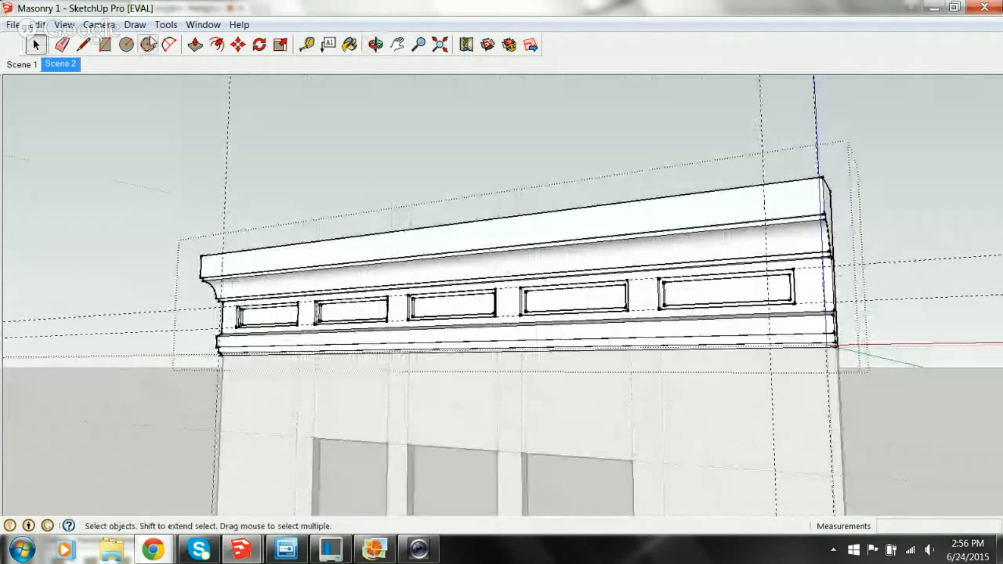
Place a vertical guide on the top fascia 60" inward from the left-end 12" guide
{"action": "left_click", "coordinate": [308, 46]}
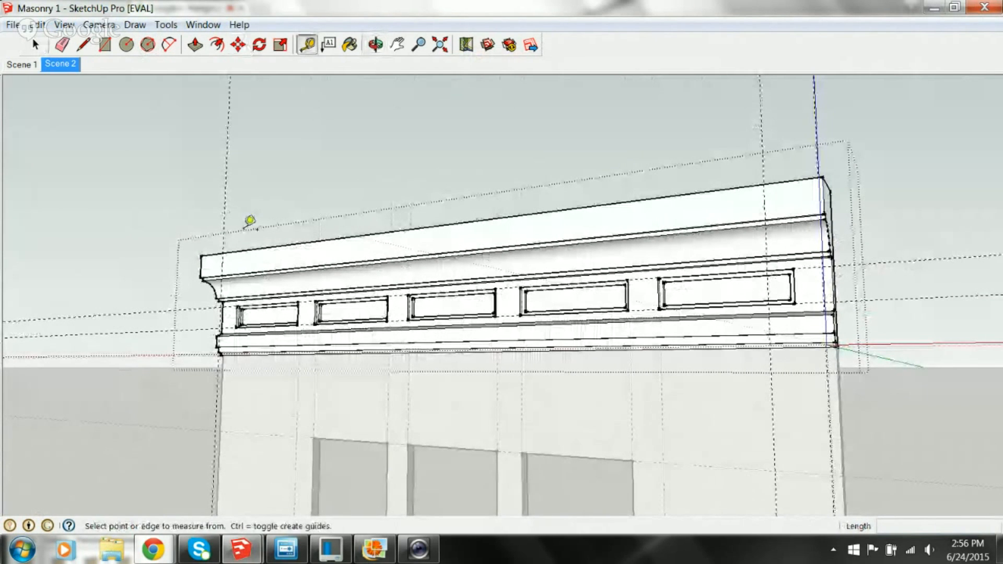
{"action": "left_click", "coordinate": [222, 253]}
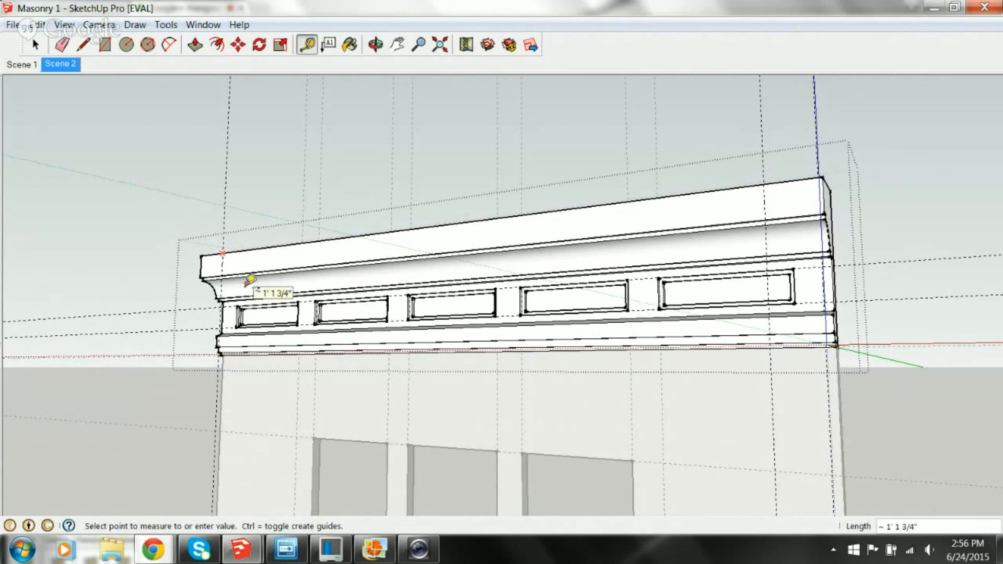
{"action": "key", "text": "Escape"}
{"action": "left_click", "coordinate": [222, 264]}
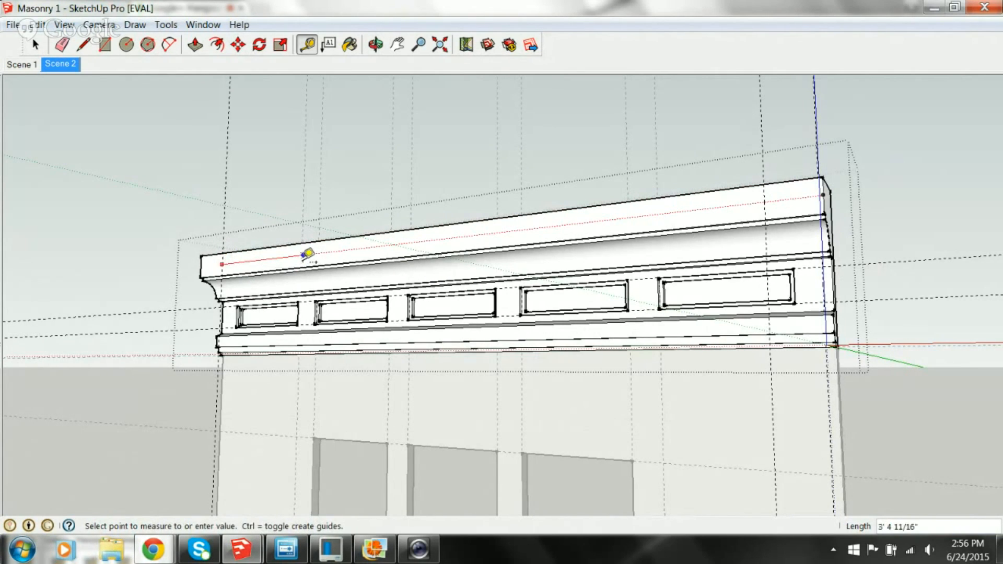
{"action": "left_click", "coordinate": [305, 254]}
{"action": "type", "text": "60"}
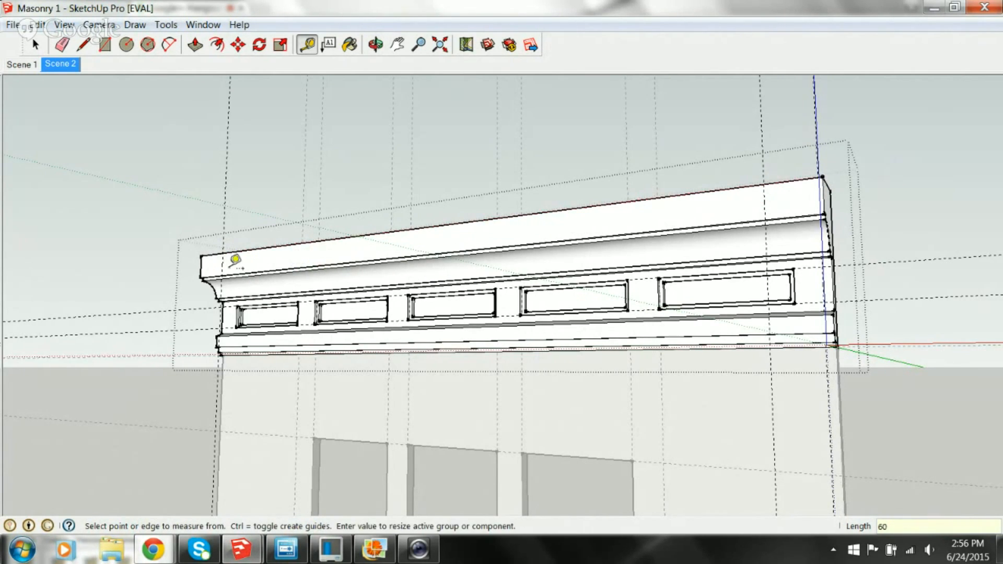
{"action": "scroll", "coordinate": [234, 264], "scroll_direction": "up", "scroll_amount": 3}
{"action": "scroll", "coordinate": [235, 264], "scroll_direction": "up", "scroll_amount": 1}
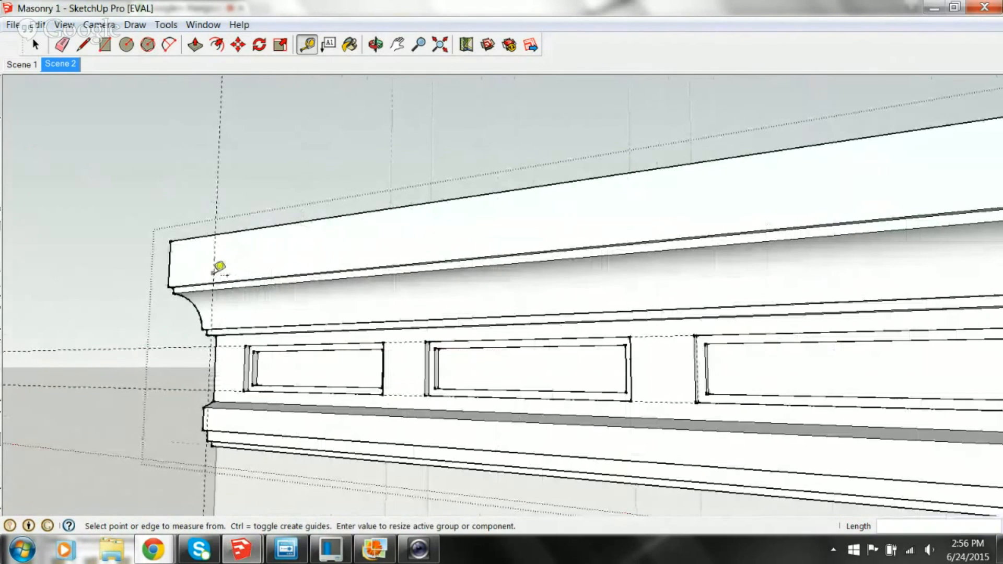
{"action": "left_click", "coordinate": [217, 266]}
{"action": "type", "text": "60"}
{"action": "key", "text": "Return"}
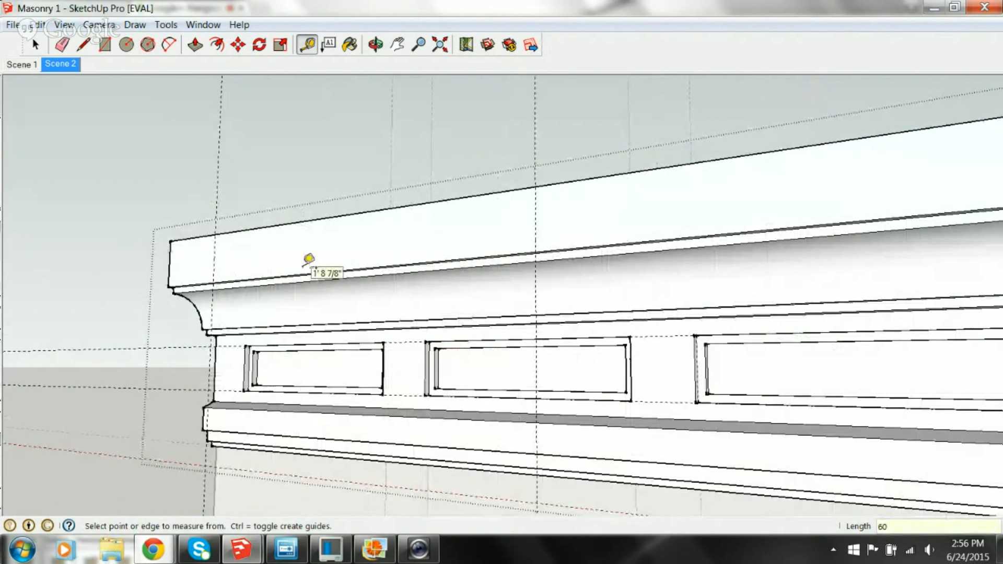
Place a vertical guide on the top fascia 60" inward from the right-end 12" guide
{"action": "scroll", "coordinate": [308, 258], "scroll_direction": "down", "scroll_amount": 2}
{"action": "middle_click_drag", "start_coordinate": [690, 217], "coordinate": [376, 209]}
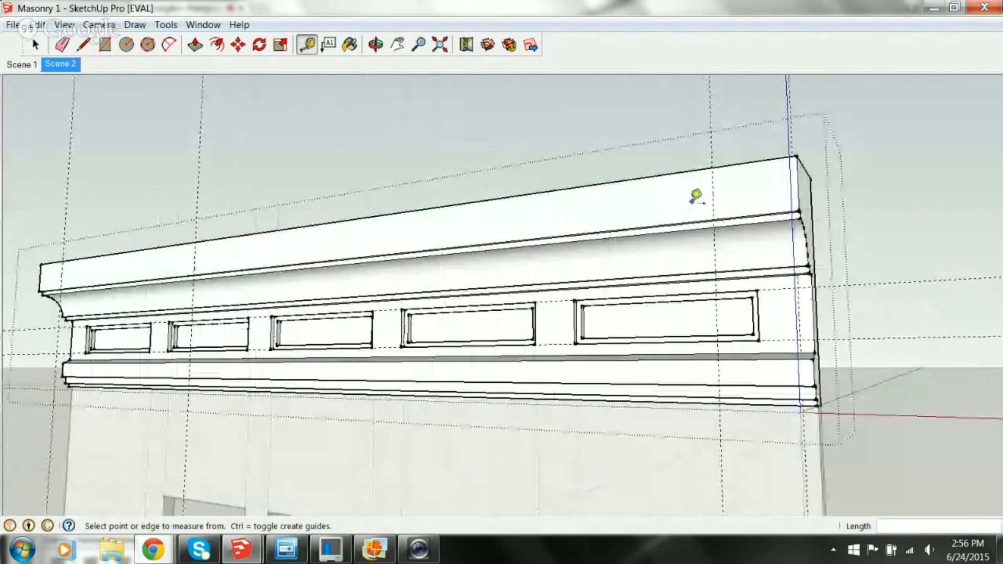
{"action": "left_click", "coordinate": [713, 205]}
{"action": "type", "text": "60"}
{"action": "key", "text": "Return"}
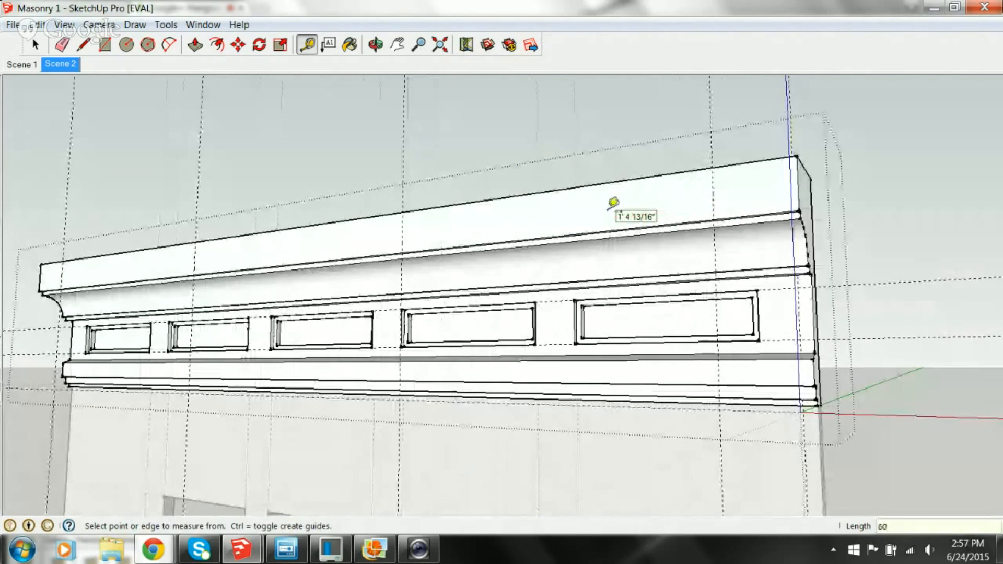
Measure the top fascia's height and place horizontal guides 2" below its upper edge and 2" above its lower edge
{"action": "middle_click_drag", "start_coordinate": [537, 217], "coordinate": [186, 198]}
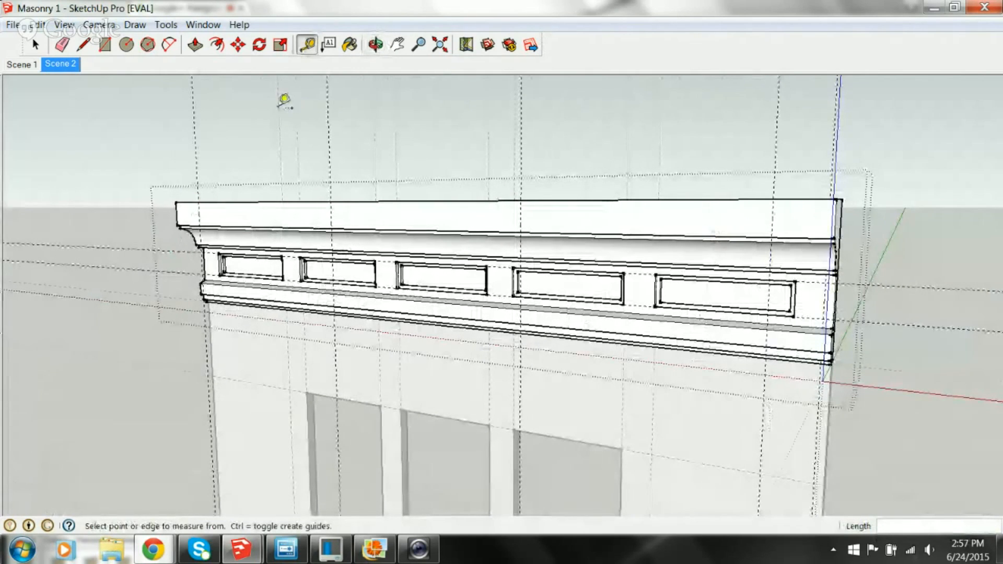
{"action": "scroll", "coordinate": [224, 217], "scroll_direction": "up", "scroll_amount": 4}
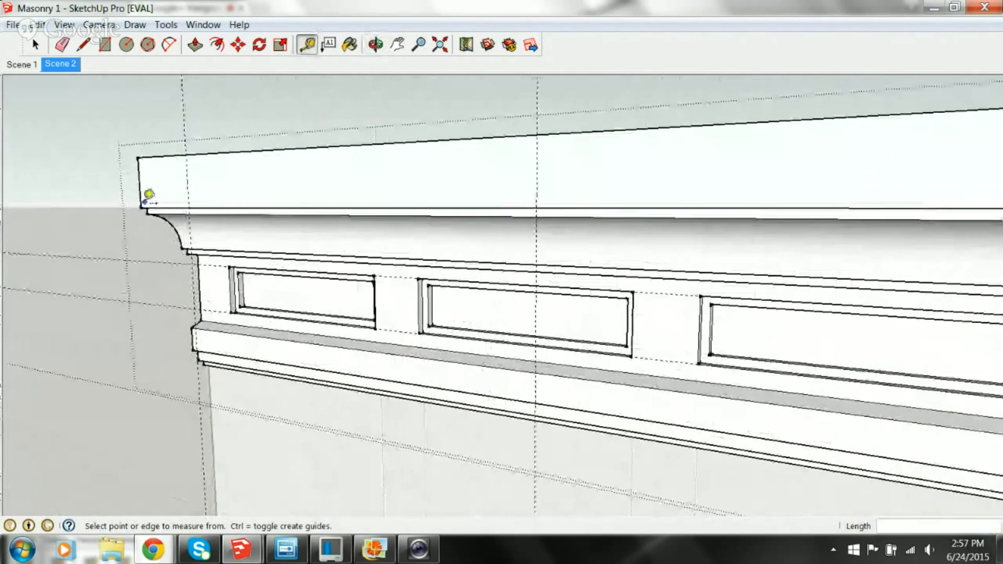
{"action": "left_click", "coordinate": [142, 204]}
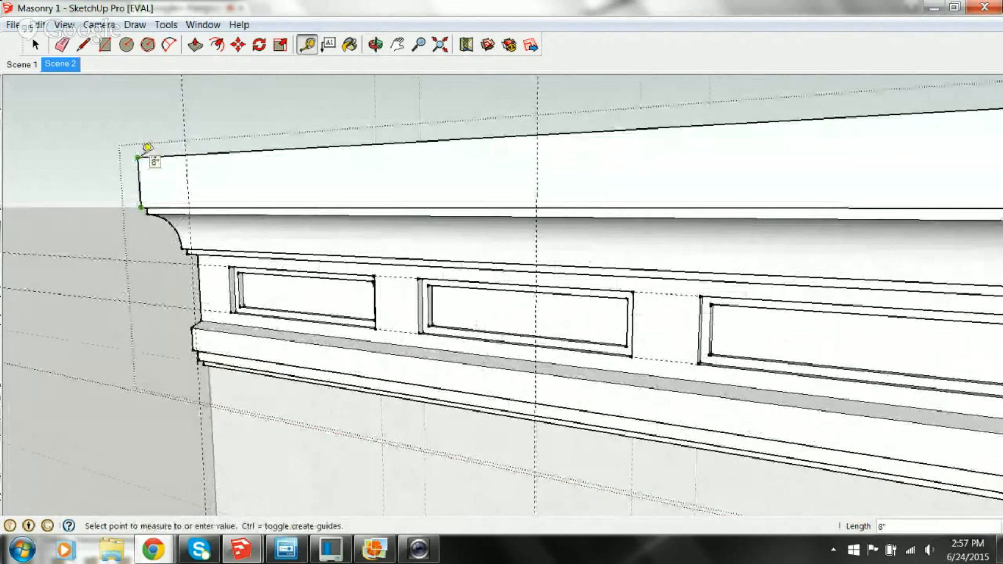
{"action": "left_click", "coordinate": [198, 152]}
{"action": "left_click", "coordinate": [199, 154]}
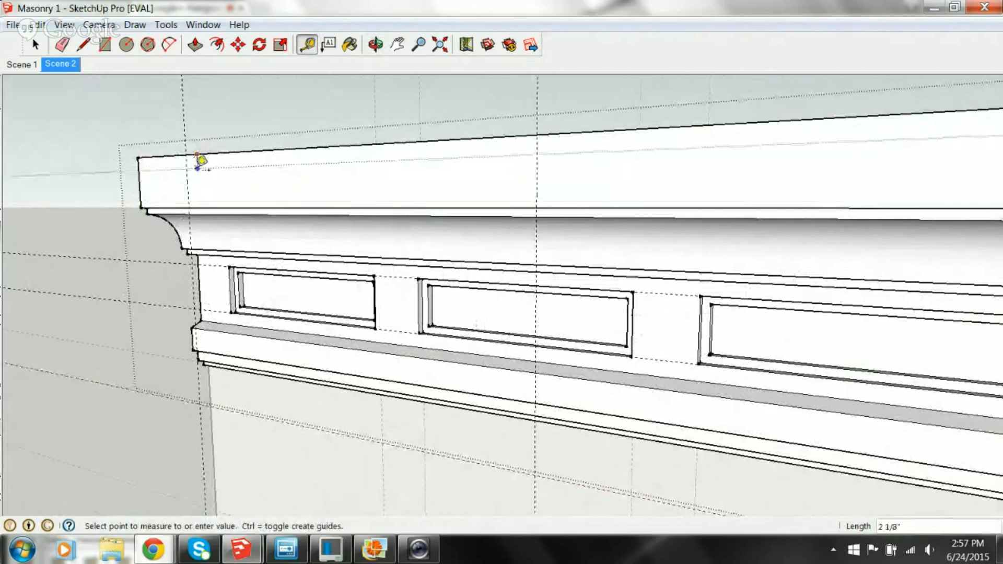
{"action": "type", "text": "2"}
{"action": "key", "text": "Return"}
{"action": "left_click", "coordinate": [209, 200]}
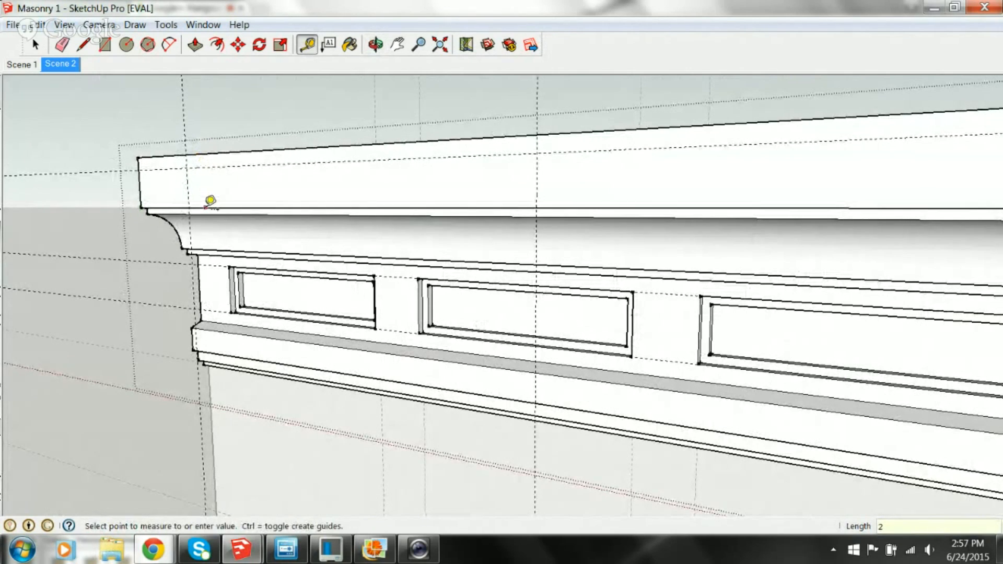
{"action": "type", "text": "2"}
{"action": "key", "text": "Return"}
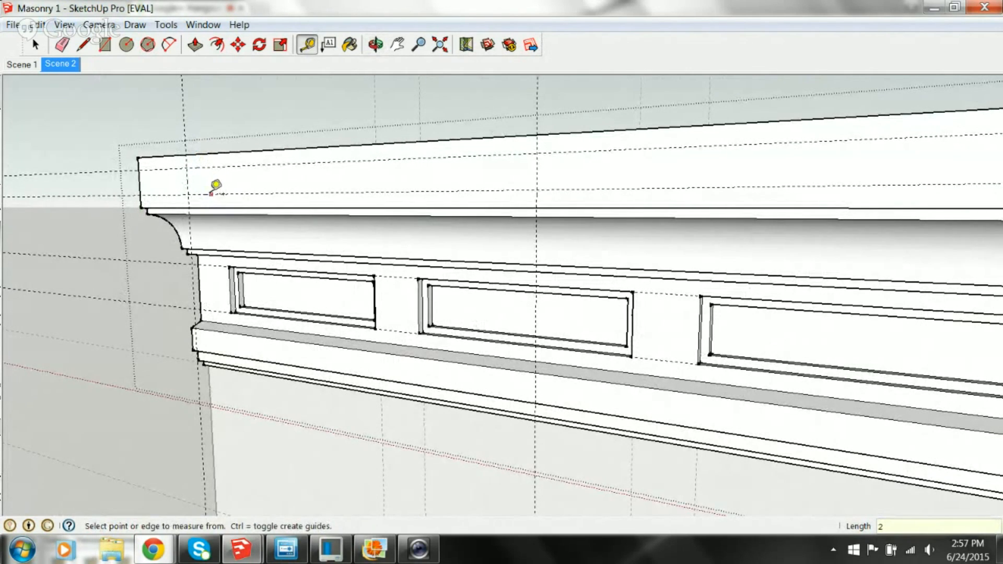
Add vertical guides 2" to either side of the fascia's left-end guide
{"action": "scroll", "coordinate": [216, 186], "scroll_direction": "up", "scroll_amount": 2}
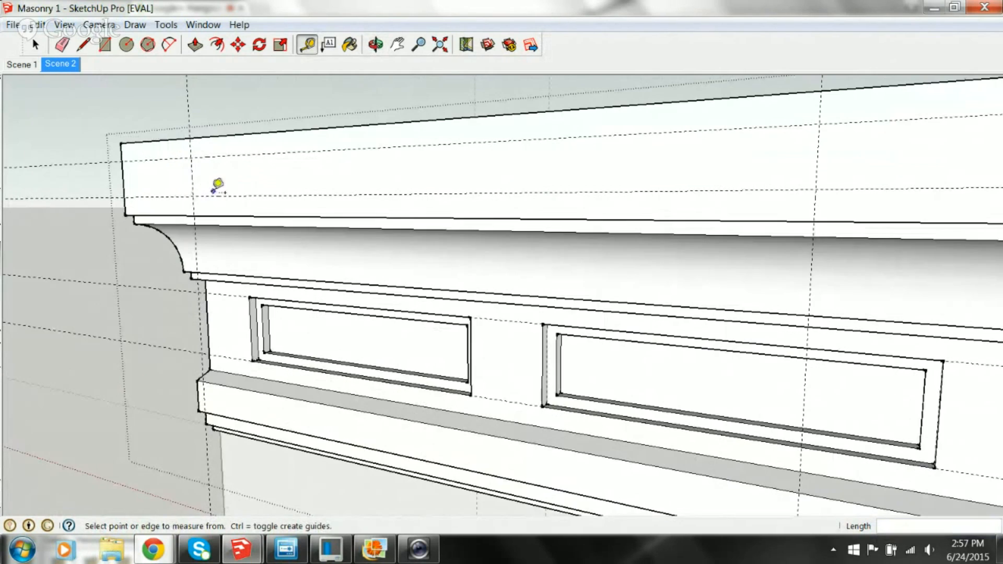
{"action": "left_click", "coordinate": [193, 185]}
{"action": "type", "text": "2"}
{"action": "key", "text": "Return"}
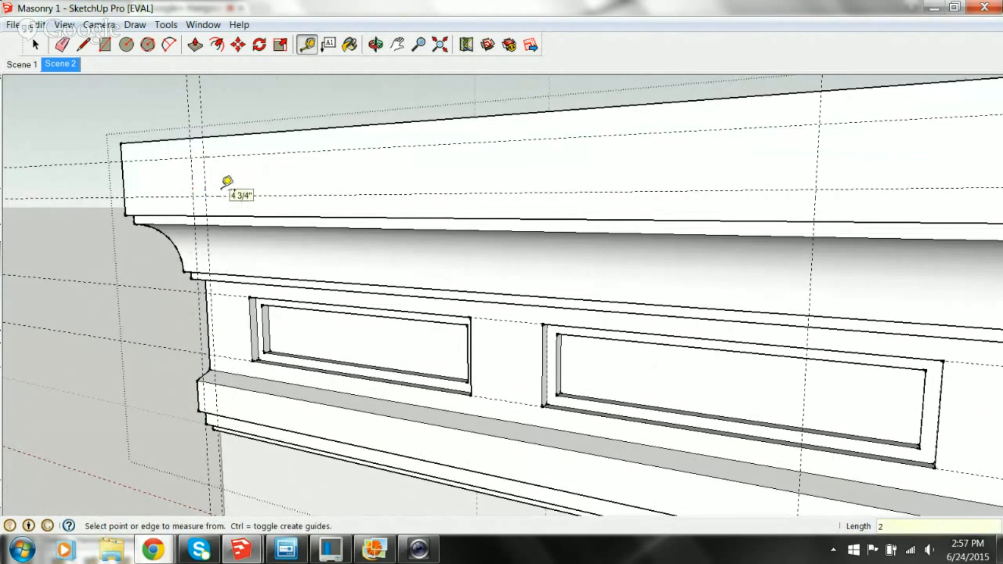
{"action": "left_click", "coordinate": [187, 183]}
{"action": "type", "text": "2"}
{"action": "key", "text": "Return"}
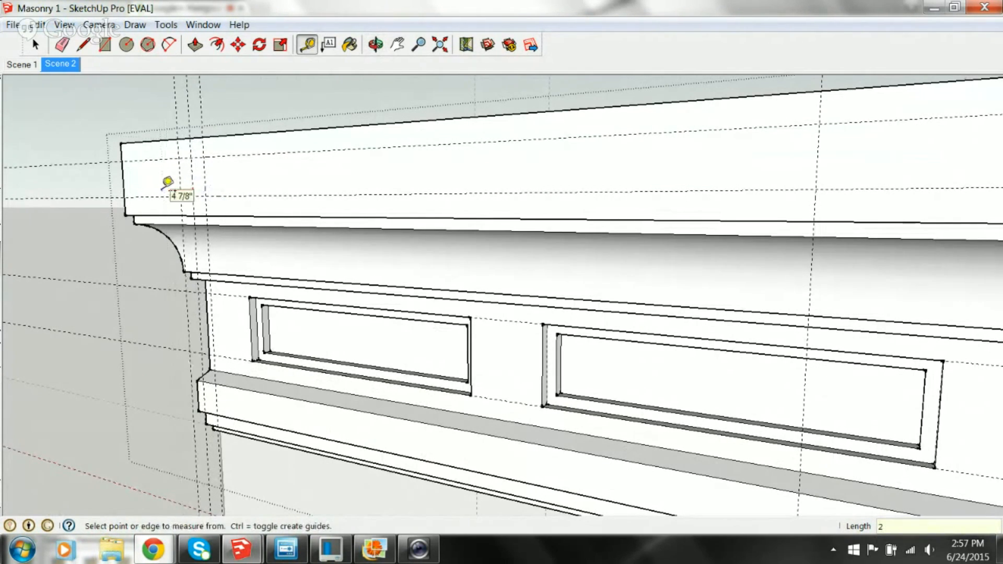
Draw a 4" by 4" square between the guides at the fascia's left end
{"action": "left_click", "coordinate": [105, 44]}
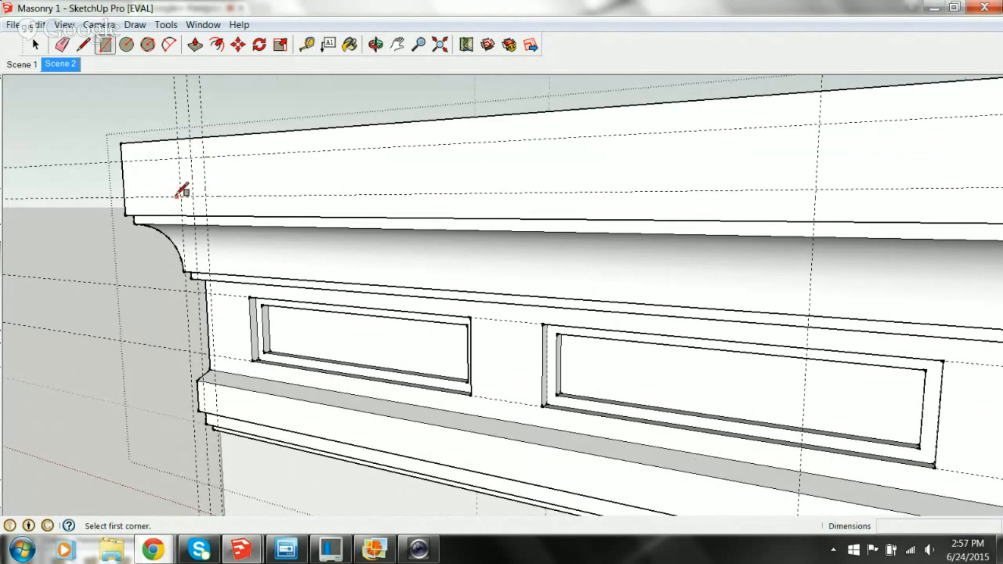
{"action": "left_click", "coordinate": [180, 197]}
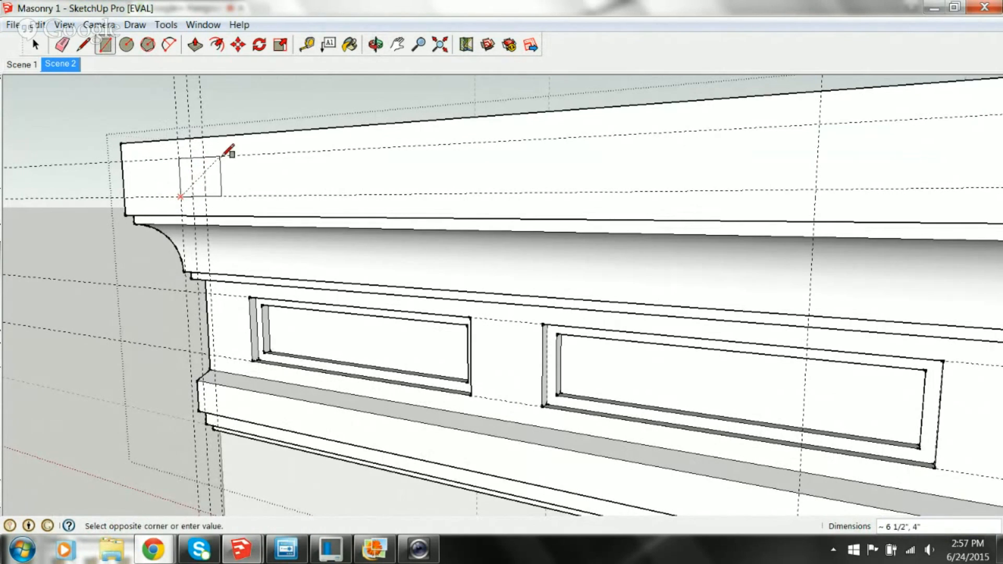
{"action": "left_click", "coordinate": [205, 157]}
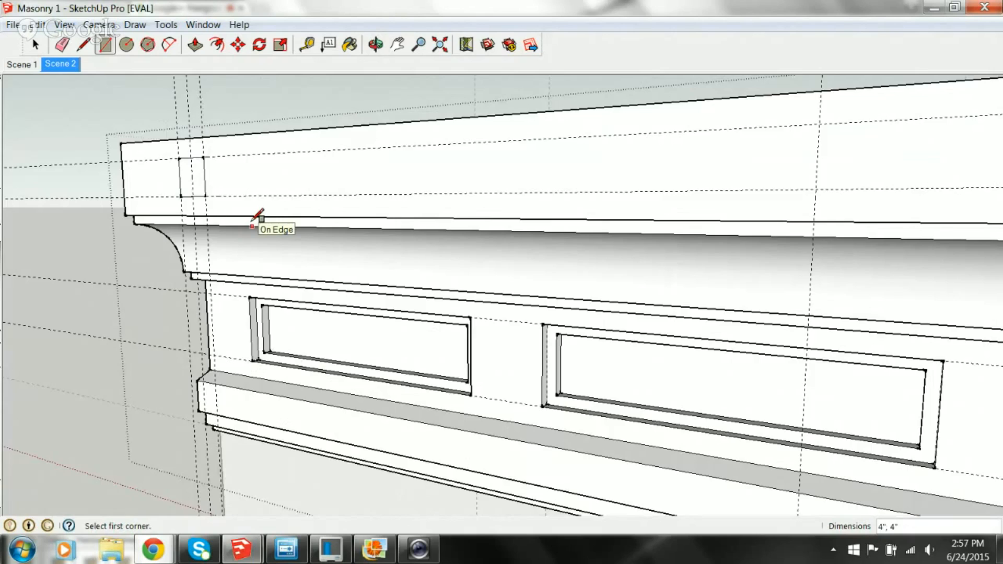
Add vertical guides 2" to either side of the fascia's second guide from the left
{"action": "scroll", "coordinate": [254, 222], "scroll_direction": "down", "scroll_amount": 2}
{"action": "scroll", "coordinate": [268, 222], "scroll_direction": "down", "scroll_amount": 2}
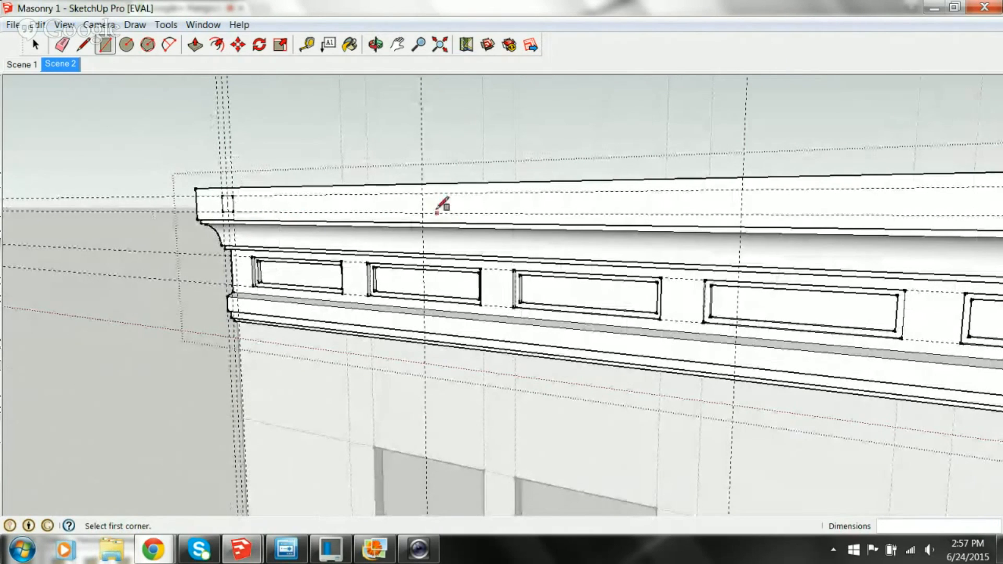
{"action": "left_click", "coordinate": [307, 47]}
{"action": "scroll", "coordinate": [422, 207], "scroll_direction": "up", "scroll_amount": 2}
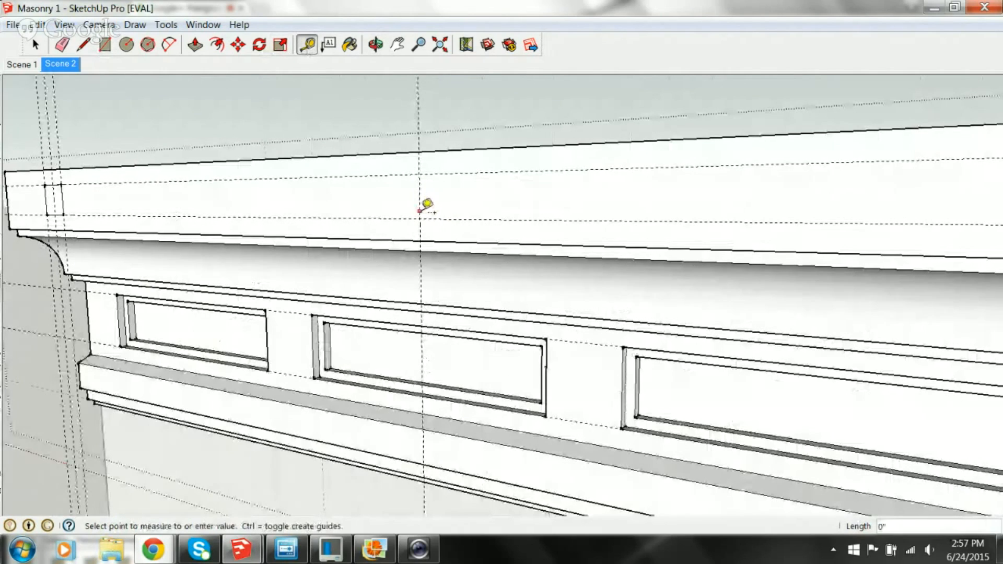
{"action": "type", "text": "2"}
{"action": "key", "text": "Return"}
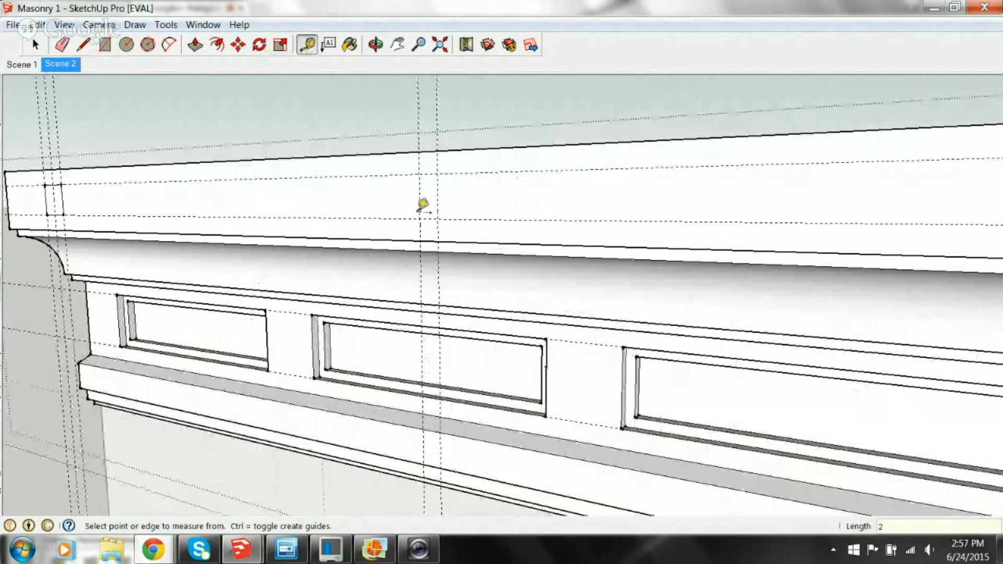
{"action": "left_click", "coordinate": [422, 206]}
{"action": "left_click", "coordinate": [407, 205]}
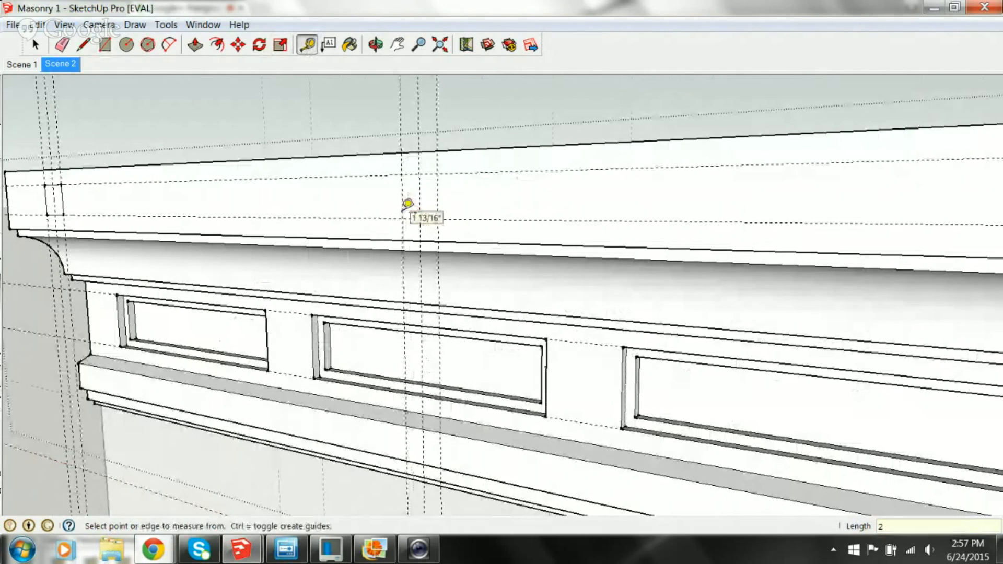
Add vertical guides 2" to either side of the fascia's third guide from the left
{"action": "middle_click_drag", "start_coordinate": [407, 203], "coordinate": [257, 221]}
{"action": "scroll", "coordinate": [257, 221], "scroll_direction": "up", "scroll_amount": 3}
{"action": "left_click", "coordinate": [373, 195]}
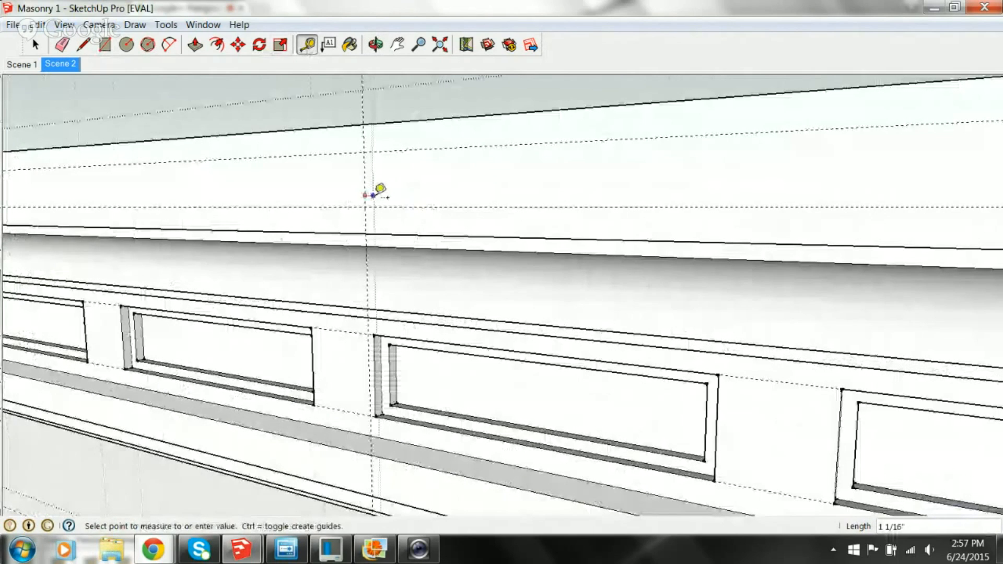
{"action": "type", "text": "2"}
{"action": "key", "text": "Return"}
{"action": "left_click", "coordinate": [345, 189]}
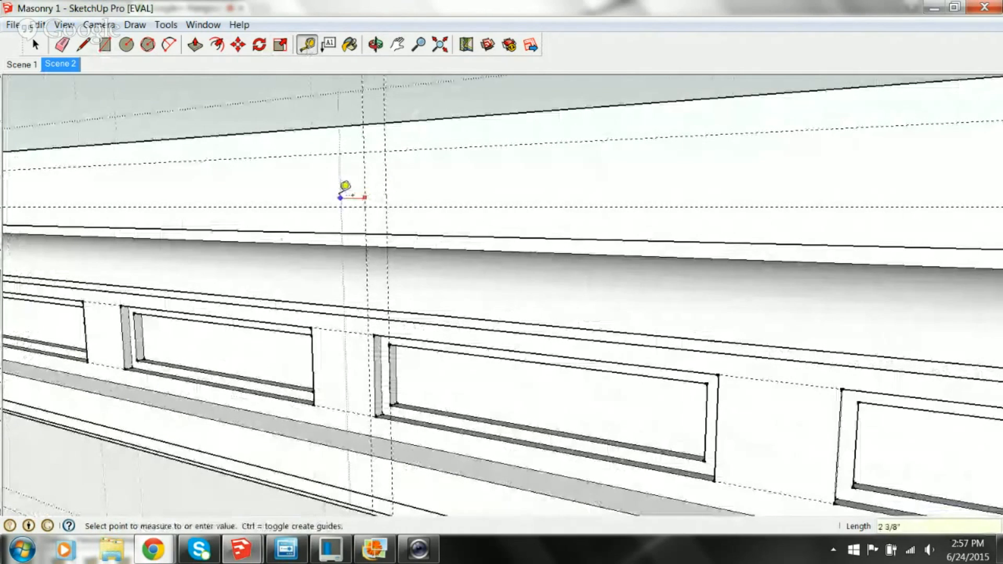
{"action": "left_click", "coordinate": [344, 193]}
Add vertical guides 2" to either side of the fascia's right-end guide
{"action": "middle_click_drag", "start_coordinate": [345, 193], "coordinate": [202, 161]}
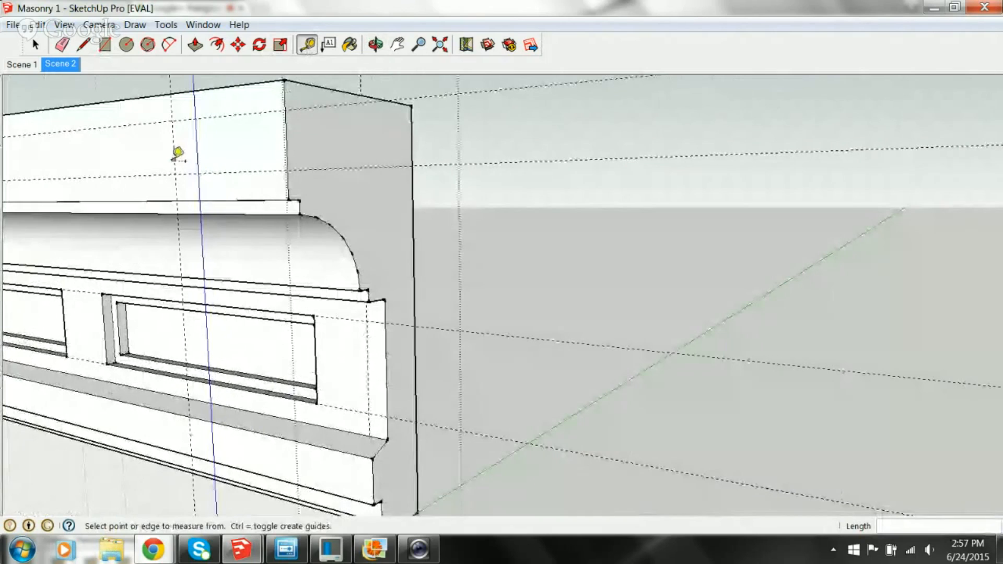
{"action": "left_click", "coordinate": [180, 161]}
{"action": "left_click", "coordinate": [187, 157]}
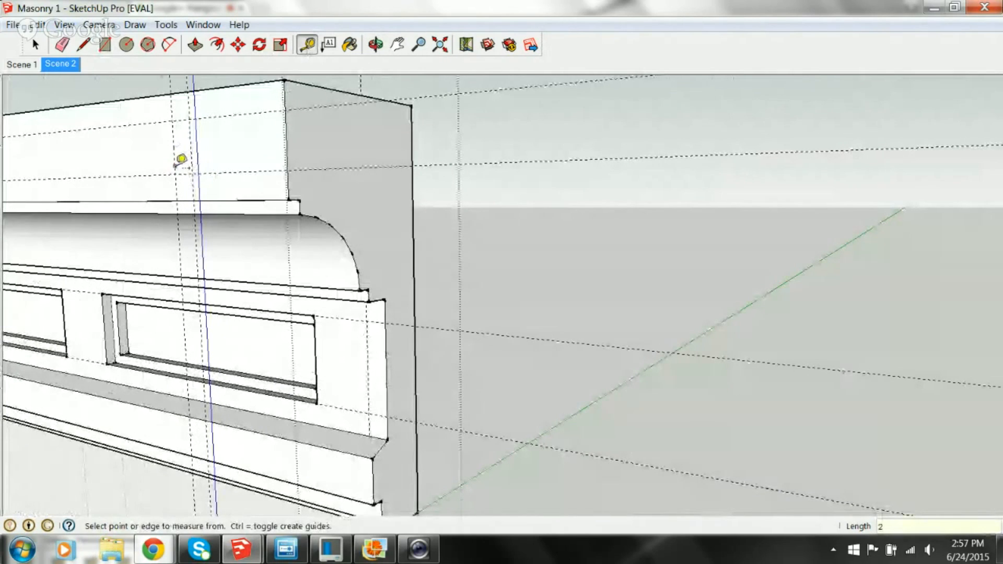
{"action": "left_click", "coordinate": [176, 158]}
{"action": "left_click", "coordinate": [158, 159]}
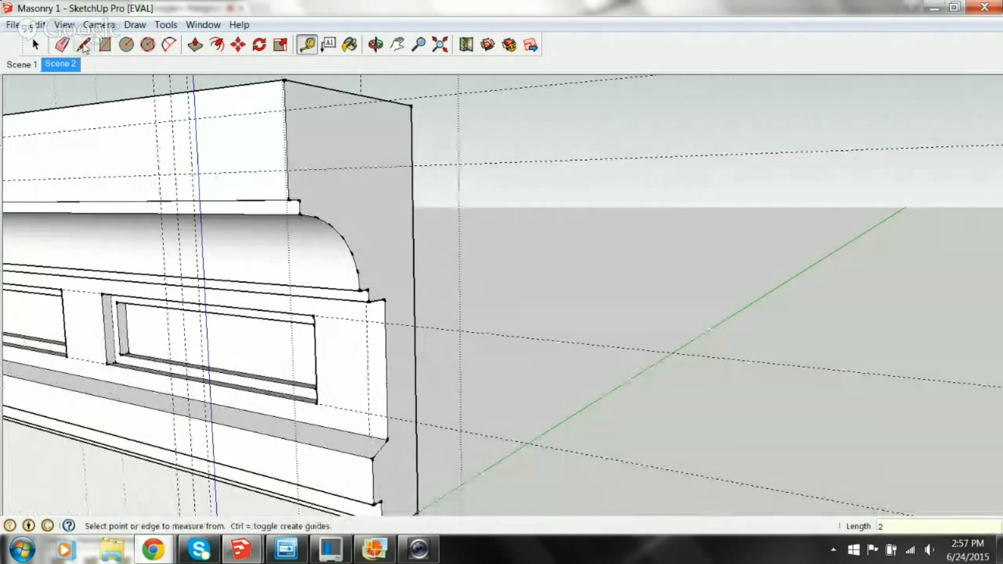
Draw 4" by 4" squares between the guides at the fascia's right end and at its two intermediate positions
{"action": "key", "text": "r"}
{"action": "left_click", "coordinate": [160, 176]}
{"action": "left_click", "coordinate": [190, 119]}
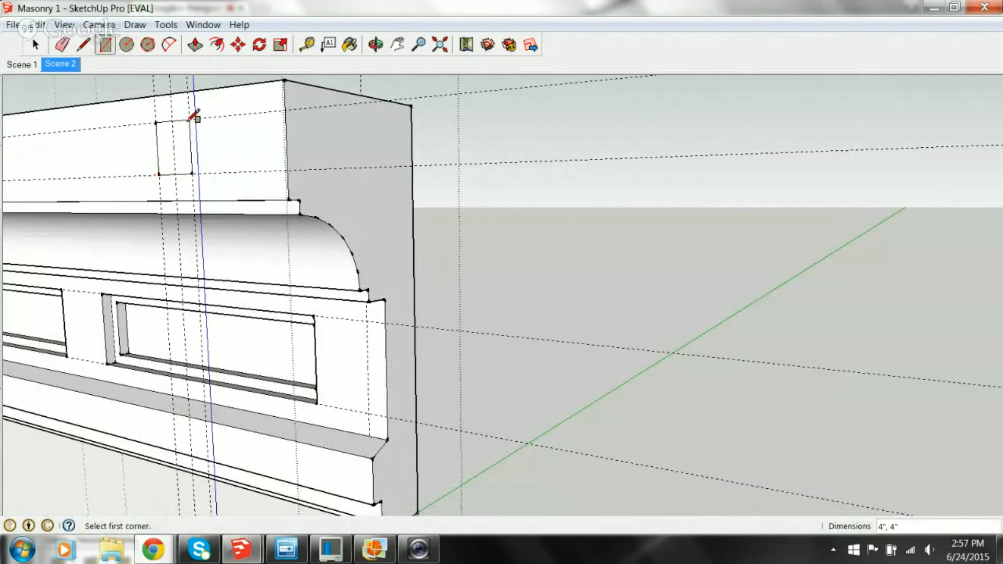
{"action": "middle_click_drag", "start_coordinate": [72, 171], "coordinate": [195, 222]}
{"action": "left_click", "coordinate": [203, 210]}
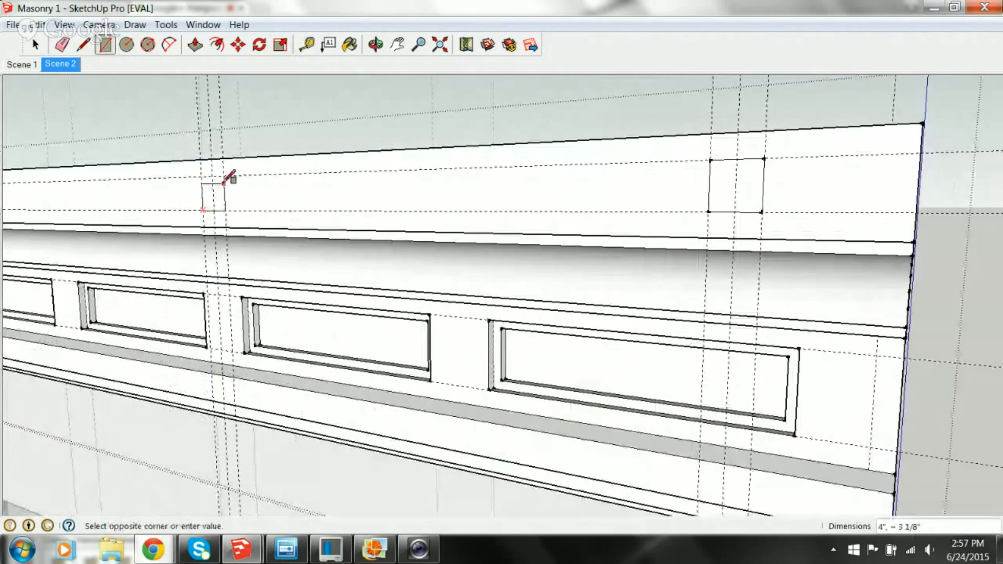
{"action": "left_click", "coordinate": [224, 176]}
{"action": "middle_click_drag", "start_coordinate": [113, 212], "coordinate": [231, 213]}
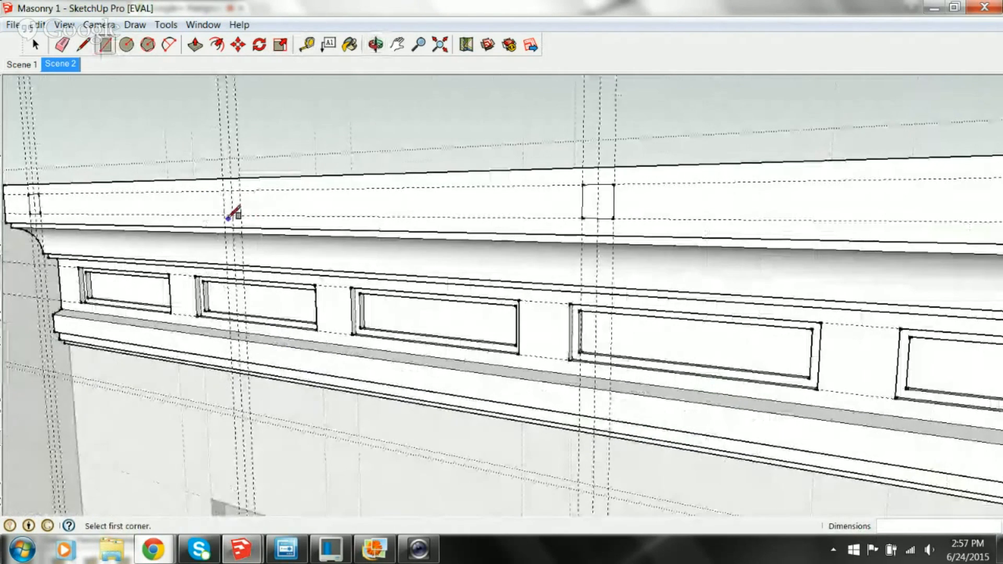
{"action": "left_click", "coordinate": [225, 215]}
{"action": "left_click", "coordinate": [241, 190]}
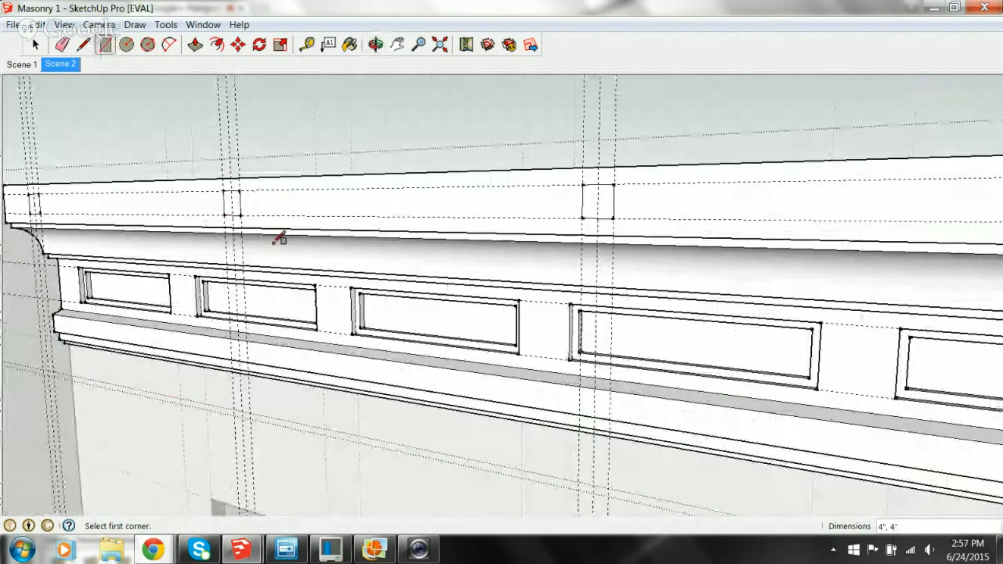
{"action": "middle_click_drag", "start_coordinate": [107, 240], "coordinate": [257, 244], "text": "shift"}
{"action": "scroll", "coordinate": [312, 254], "scroll_direction": "down", "scroll_amount": 3}
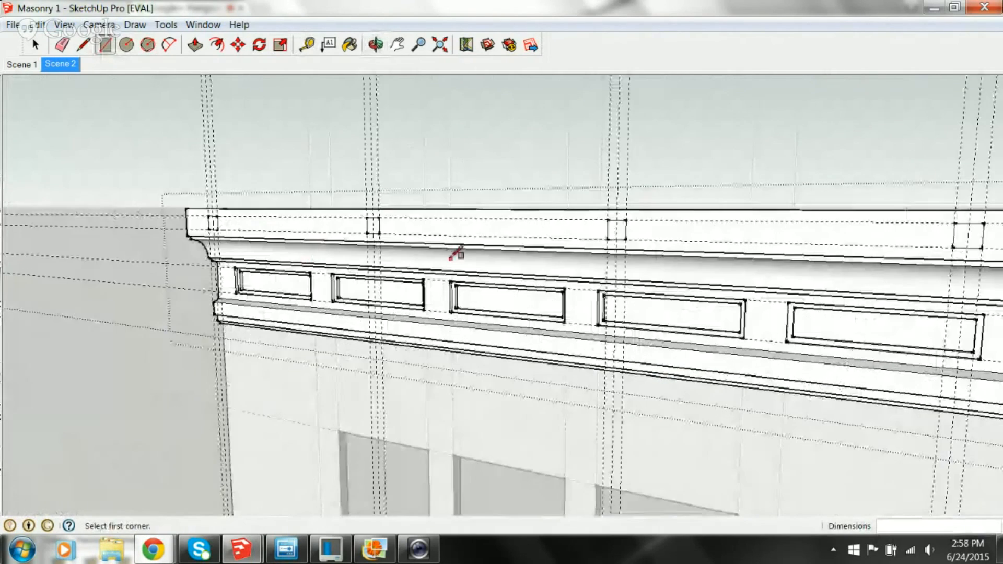
{"action": "middle_click_drag", "start_coordinate": [451, 258], "coordinate": [343, 240], "text": "shift"}
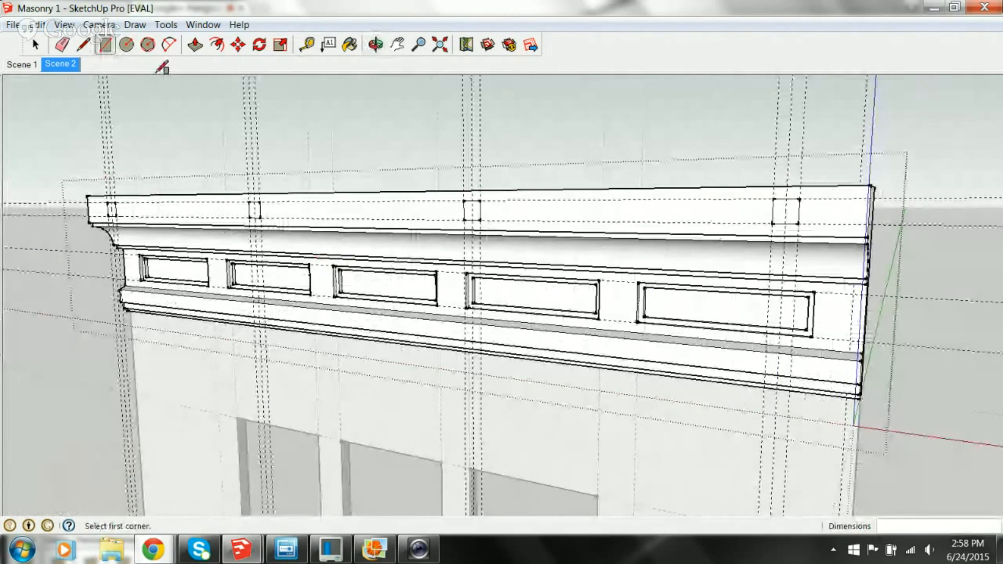
Push/Pull the fascia's left-end 4" square outward 2"
{"action": "left_click", "coordinate": [195, 46]}
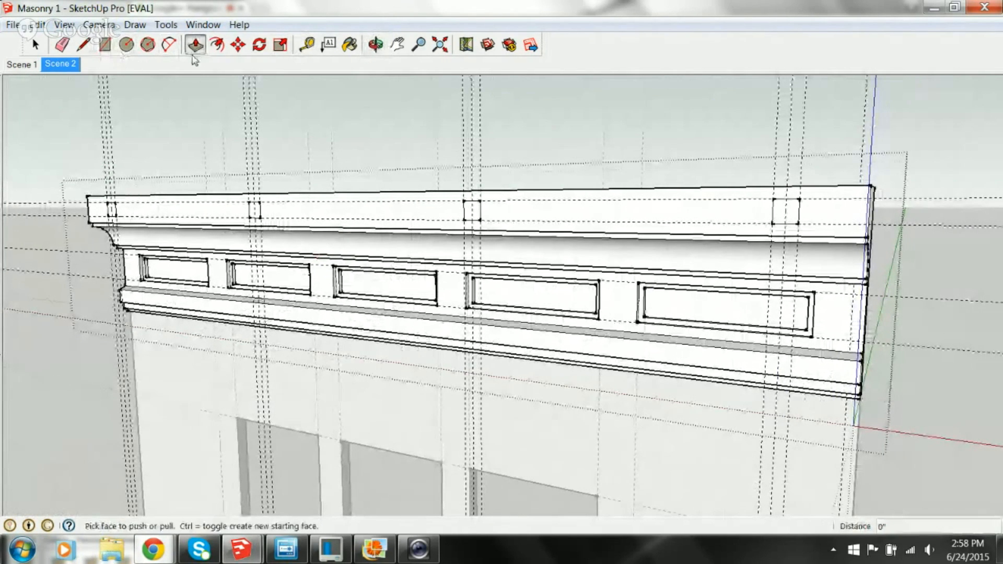
{"action": "scroll", "coordinate": [111, 214], "scroll_direction": "up", "scroll_amount": 5}
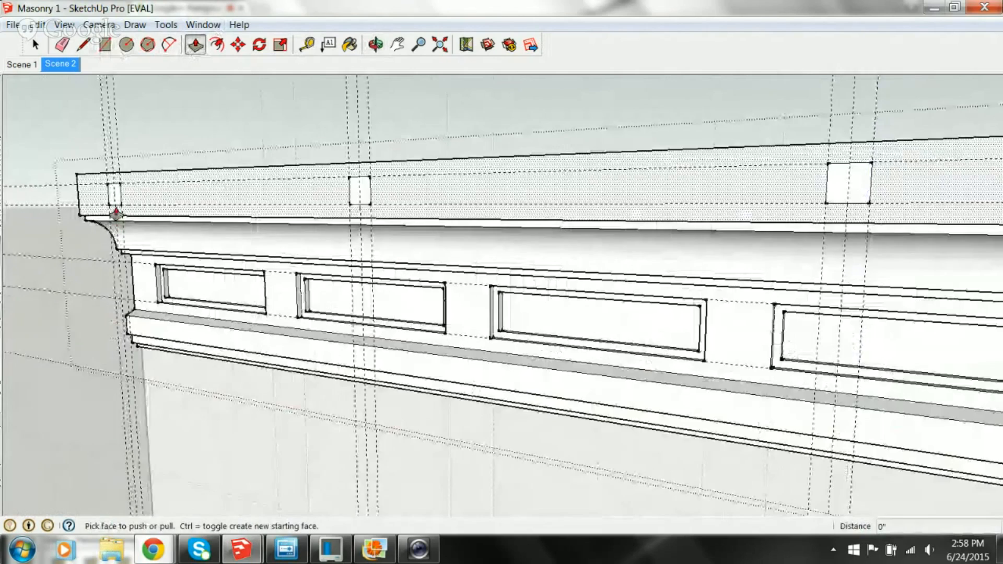
{"action": "left_click_drag", "start_coordinate": [116, 198], "coordinate": [111, 201]}
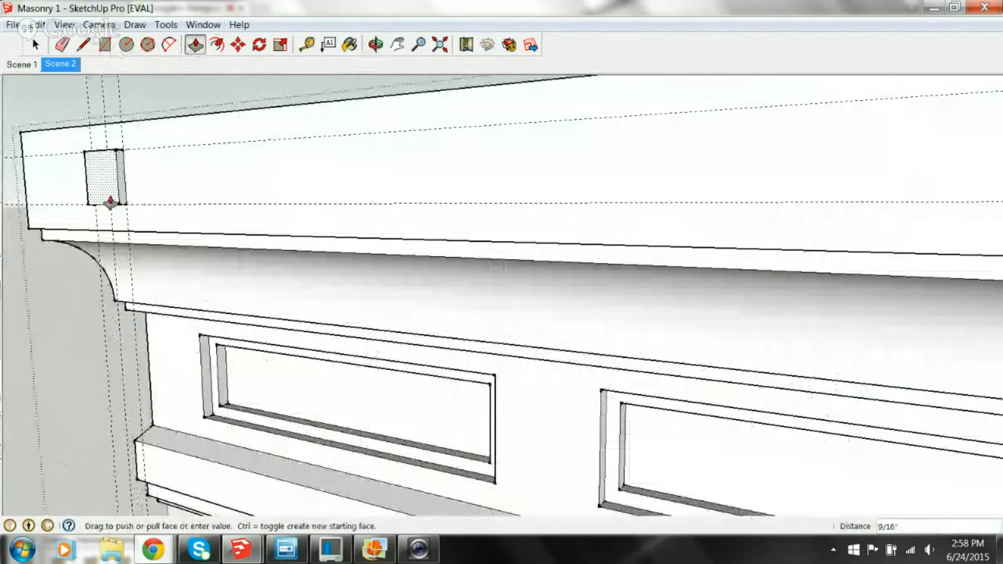
{"action": "type", "text": "2"}
{"action": "key", "text": "Return"}
Extrude the second square from the fascia's left end outward 2"
{"action": "scroll", "coordinate": [107, 205], "scroll_direction": "down", "scroll_amount": 2}
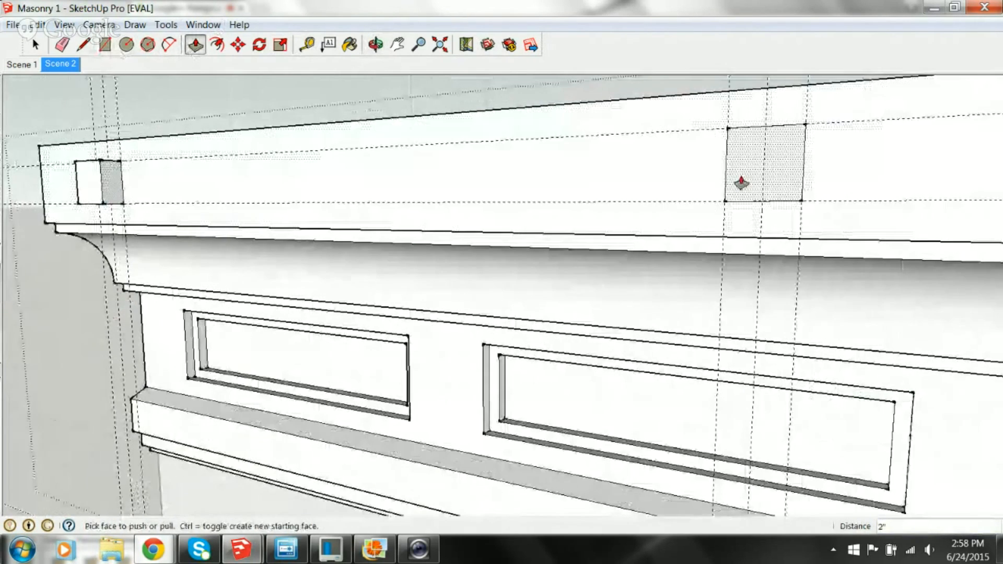
{"action": "left_click", "coordinate": [741, 183]}
{"action": "type", "text": "2"}
{"action": "key", "text": "Return"}
{"action": "scroll", "coordinate": [776, 177], "scroll_direction": "down", "scroll_amount": 1}
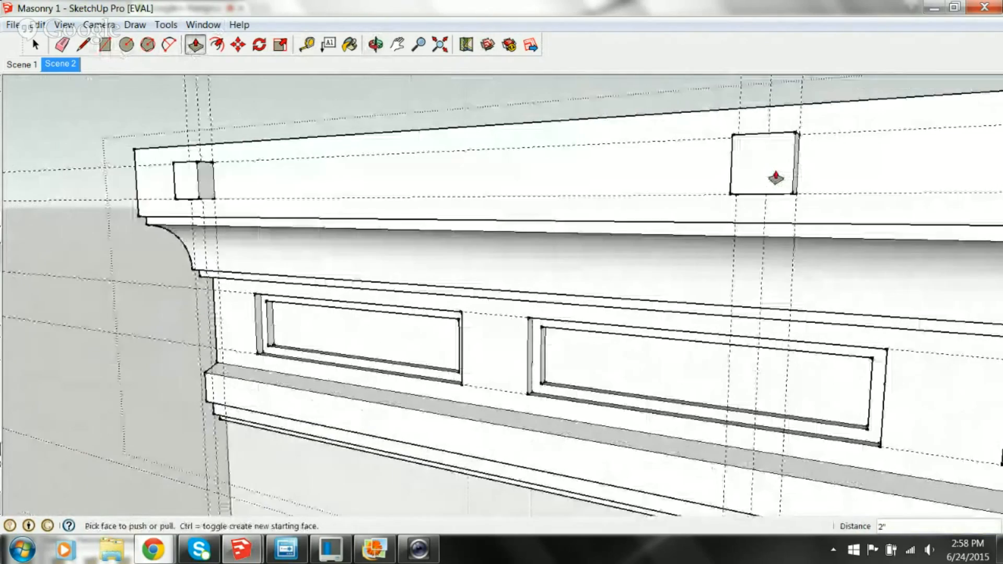
{"action": "scroll", "coordinate": [776, 177], "scroll_direction": "down", "scroll_amount": 2}
{"action": "middle_click_drag", "start_coordinate": [776, 177], "coordinate": [777, 197]}
{"action": "scroll", "coordinate": [777, 204], "scroll_direction": "down", "scroll_amount": 3}
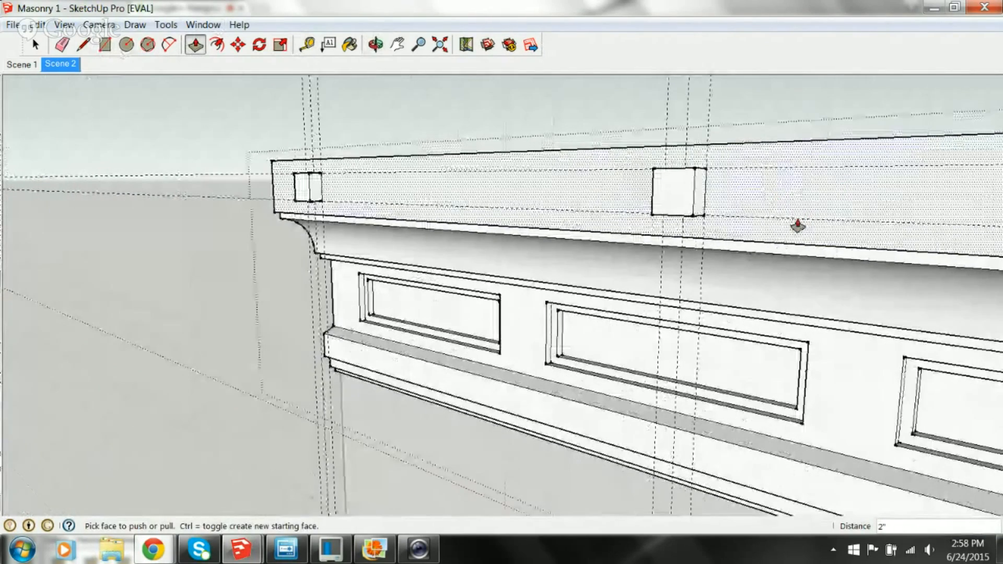
{"action": "left_click", "coordinate": [675, 203]}
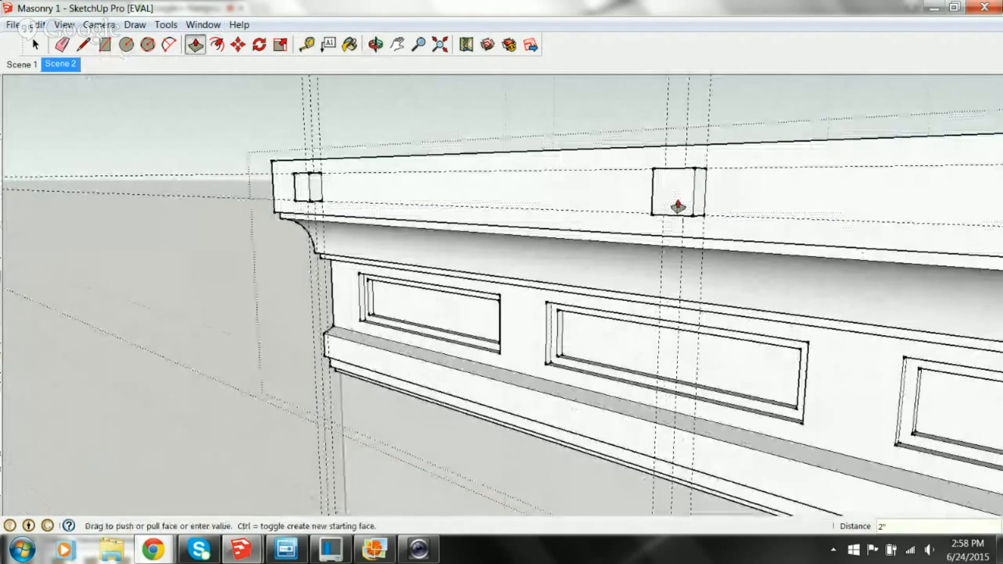
{"action": "left_click", "coordinate": [668, 206]}
{"action": "scroll", "coordinate": [335, 221], "scroll_direction": "up", "scroll_amount": 1}
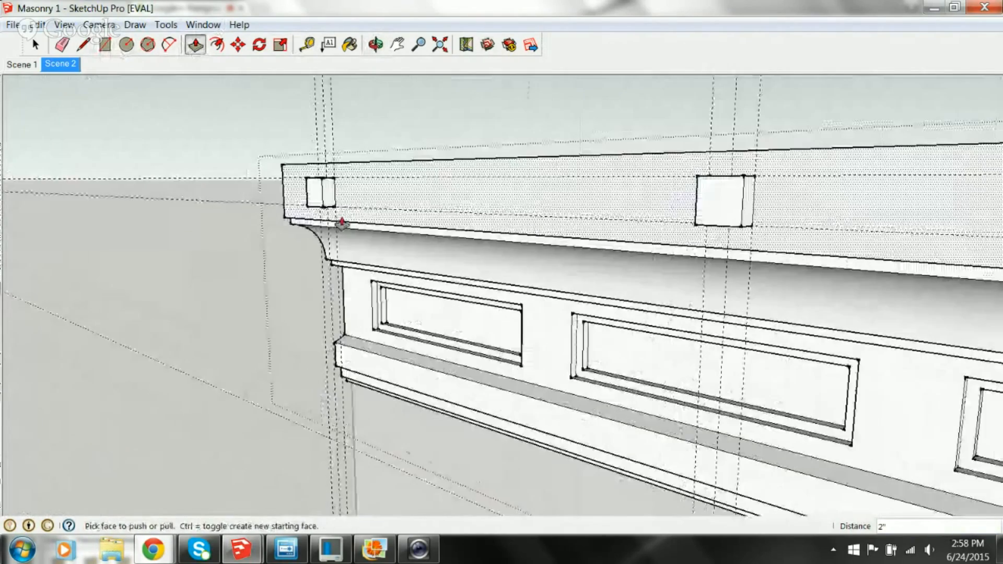
Extrude the third square from the left and the right-end square outward 2" to match the other blocks
{"action": "middle_click_drag", "start_coordinate": [342, 223], "coordinate": [540, 271]}
{"action": "scroll", "coordinate": [540, 271], "scroll_direction": "down", "scroll_amount": 3}
{"action": "scroll", "coordinate": [358, 197], "scroll_direction": "up", "scroll_amount": 8}
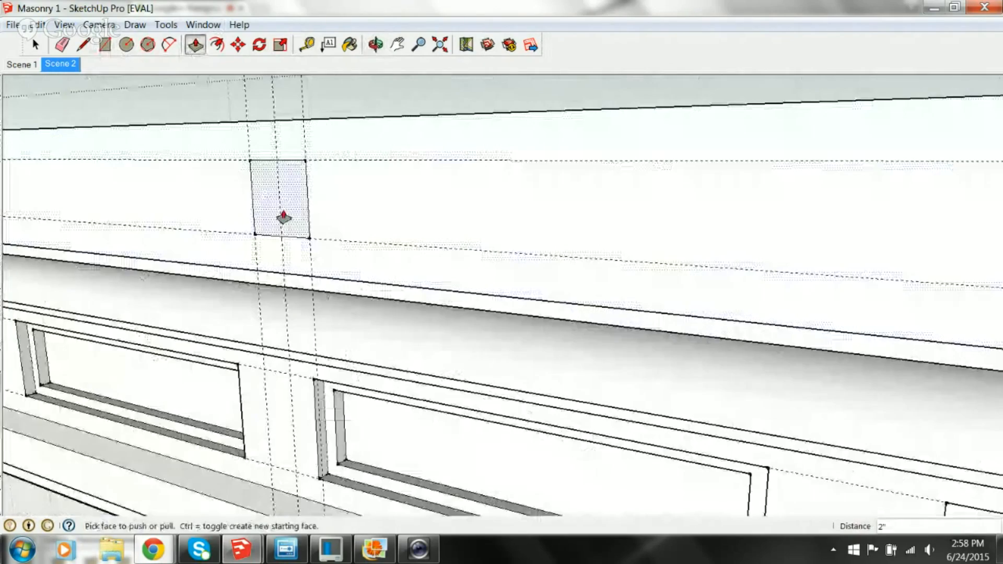
{"action": "left_click", "coordinate": [283, 216]}
{"action": "left_click", "coordinate": [284, 215]}
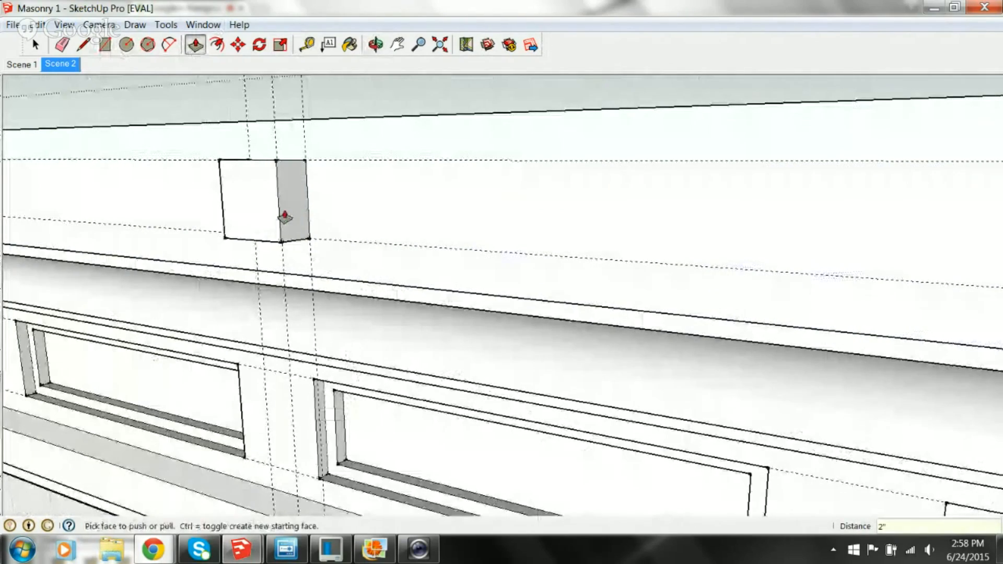
{"action": "scroll", "coordinate": [285, 215], "scroll_direction": "down", "scroll_amount": 2}
{"action": "middle_click_drag", "start_coordinate": [598, 234], "coordinate": [513, 191]}
{"action": "left_click", "coordinate": [488, 203]}
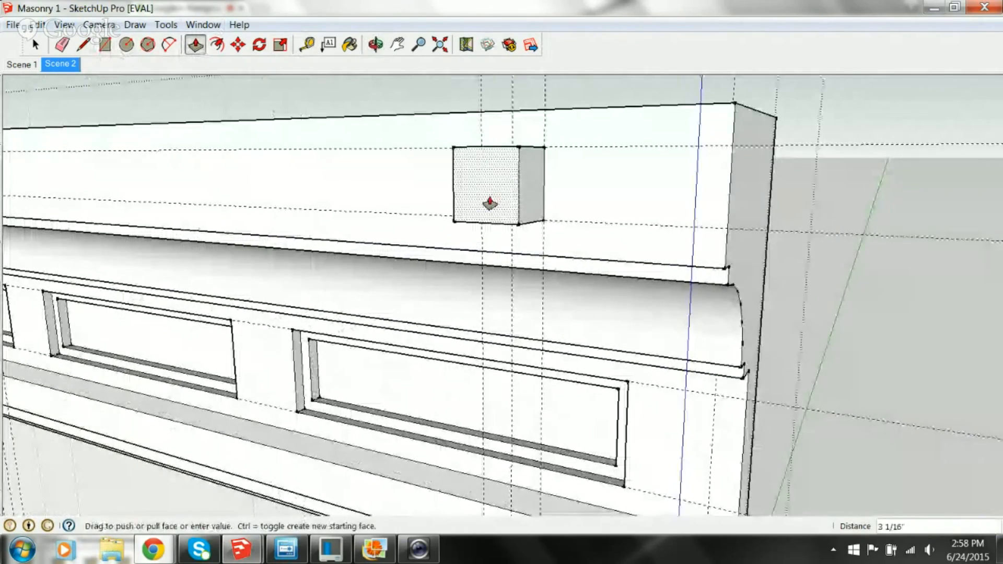
{"action": "left_click", "coordinate": [491, 203]}
Offset the front-face outline of the fascia's right-end block inward by 0.5"
{"action": "scroll", "coordinate": [292, 210], "scroll_direction": "down", "scroll_amount": 2}
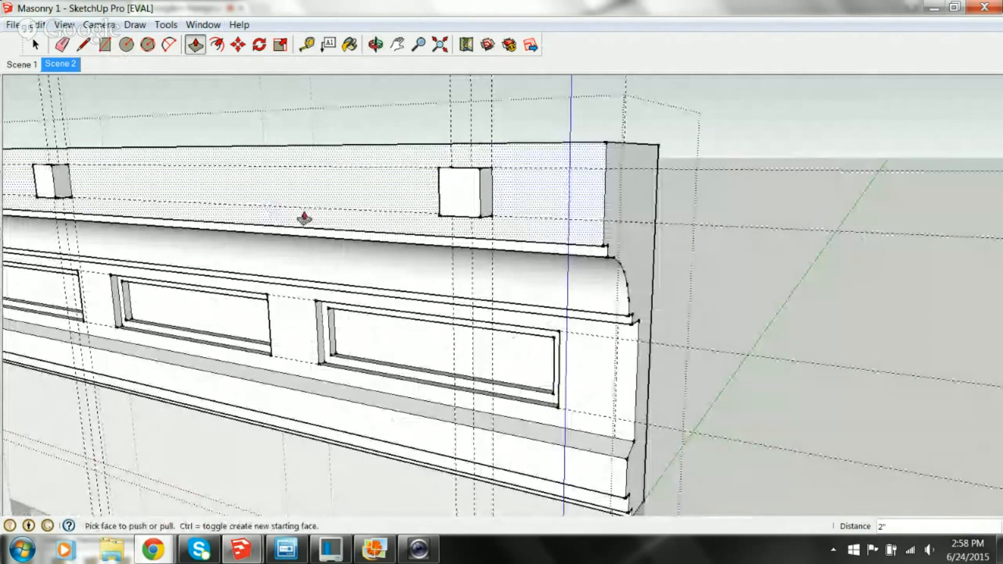
{"action": "middle_click_drag", "start_coordinate": [304, 217], "coordinate": [412, 214]}
{"action": "scroll", "coordinate": [572, 195], "scroll_direction": "up", "scroll_amount": 2}
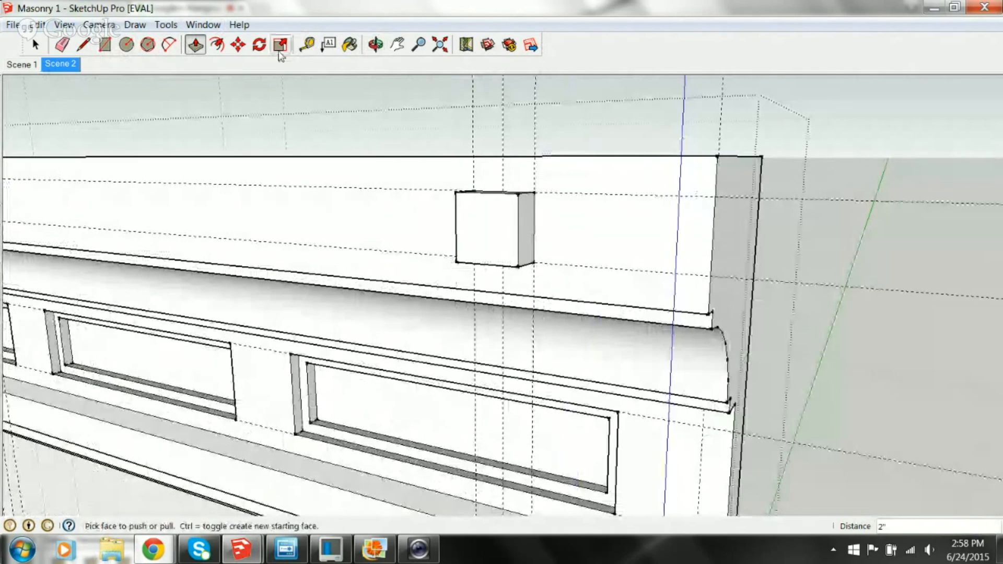
{"action": "left_click", "coordinate": [166, 24]}
{"action": "left_click", "coordinate": [186, 173]}
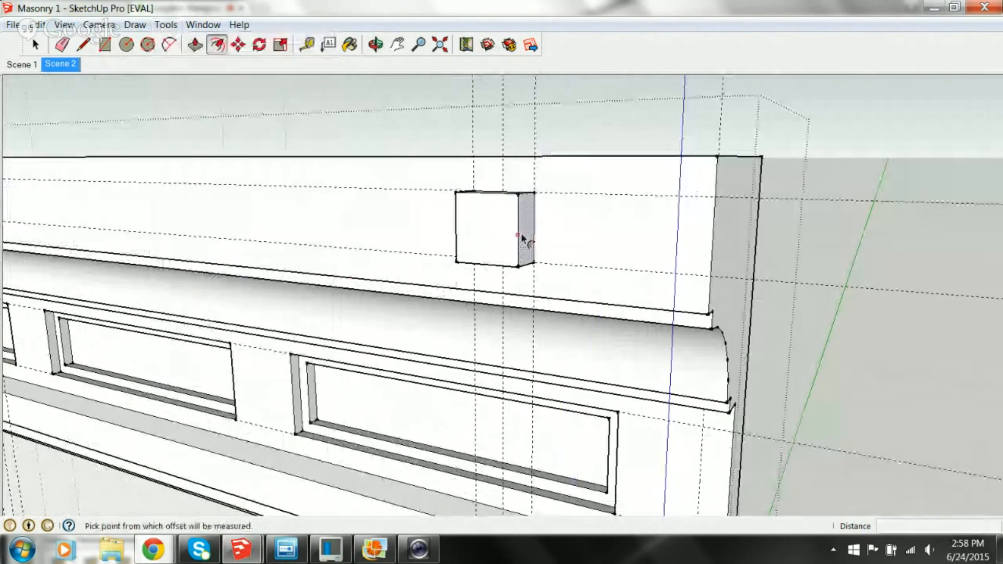
{"action": "left_click", "coordinate": [479, 196]}
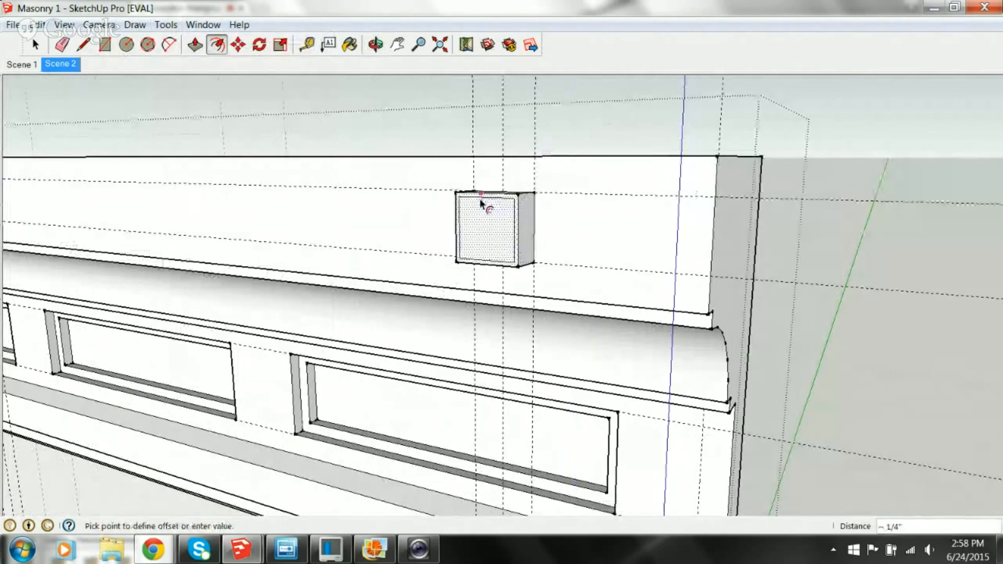
{"action": "type", "text": ".5"}
{"action": "key", "text": "Return"}
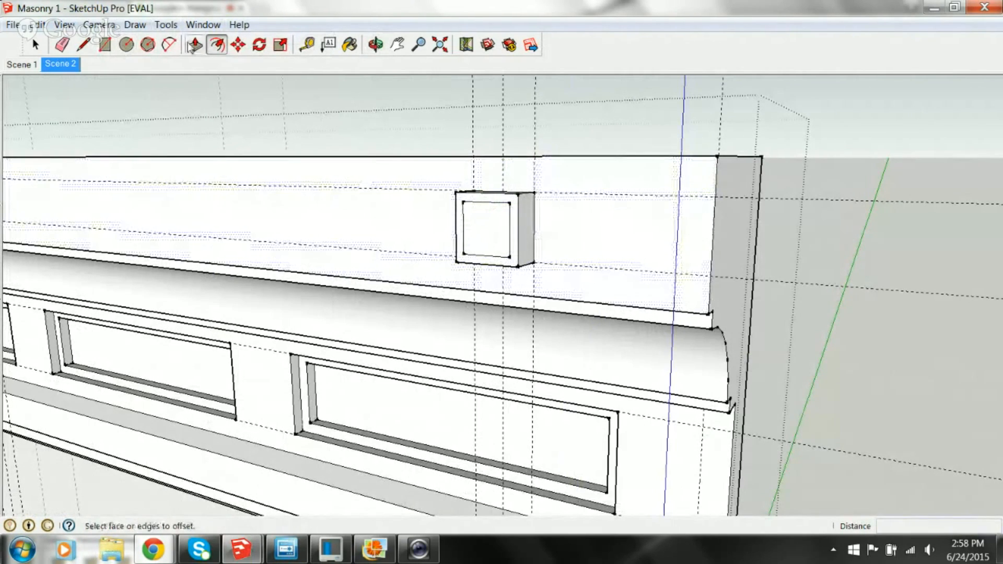
Push the border around the right-end block's inset square back 3/4", leaving a raised center
{"action": "left_click", "coordinate": [197, 45]}
{"action": "left_click", "coordinate": [515, 220]}
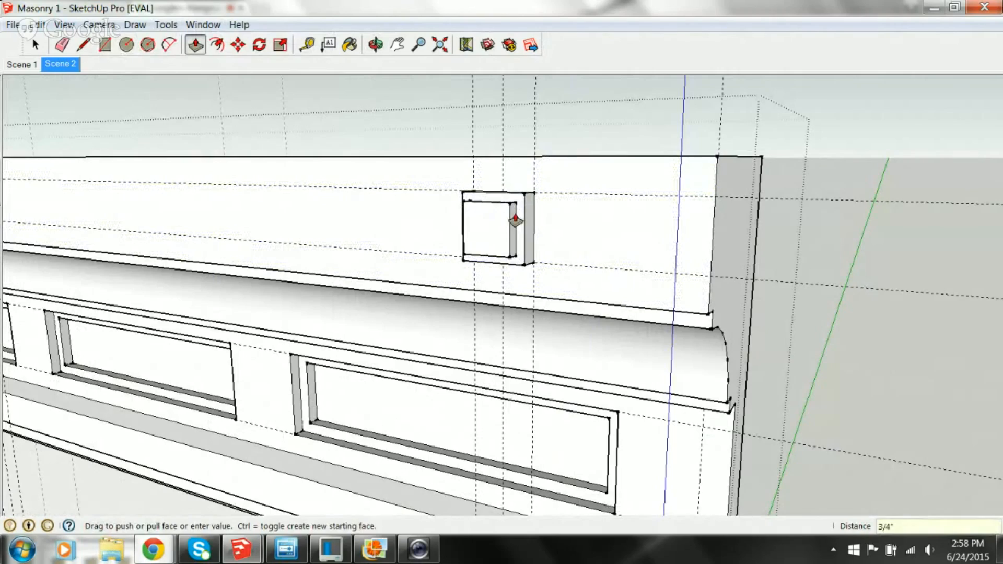
{"action": "left_click", "coordinate": [515, 218]}
{"action": "scroll", "coordinate": [505, 293], "scroll_direction": "down", "scroll_amount": 3}
{"action": "scroll", "coordinate": [504, 293], "scroll_direction": "down", "scroll_amount": 3}
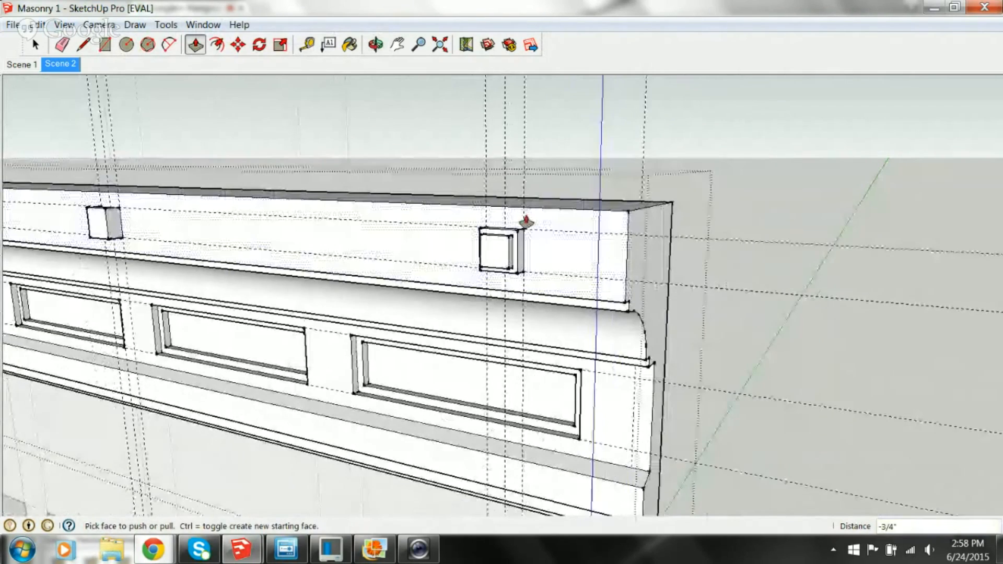
{"action": "middle_click_drag", "start_coordinate": [522, 222], "coordinate": [473, 285]}
{"action": "scroll", "coordinate": [473, 285], "scroll_direction": "up", "scroll_amount": 3}
{"action": "scroll", "coordinate": [509, 277], "scroll_direction": "up", "scroll_amount": 3}
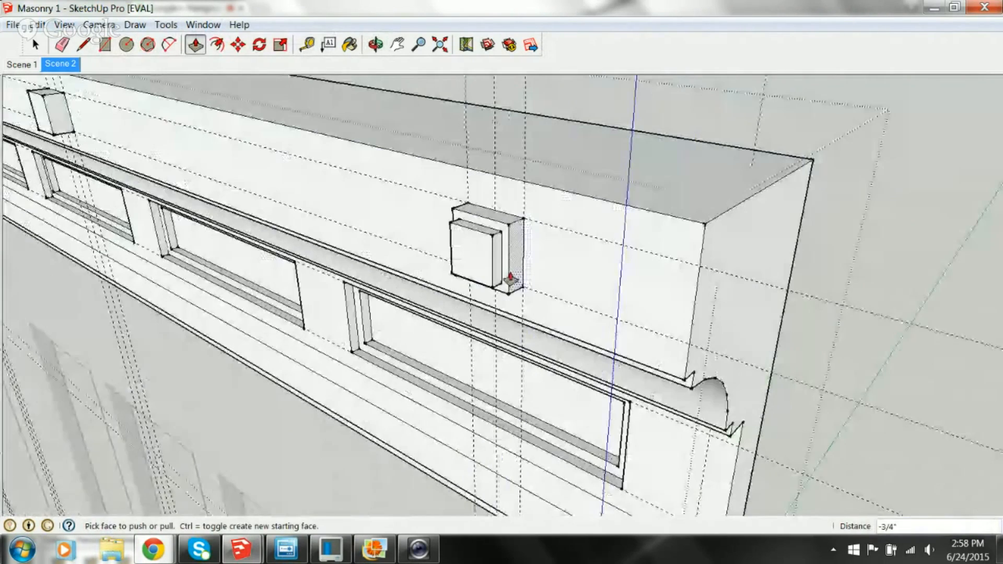
Offset the front-face outline of the third block from the left inward by 0.5"
{"action": "scroll", "coordinate": [299, 309], "scroll_direction": "down", "scroll_amount": 4}
{"action": "middle_click_drag", "start_coordinate": [172, 243], "coordinate": [504, 250], "text": "shift"}
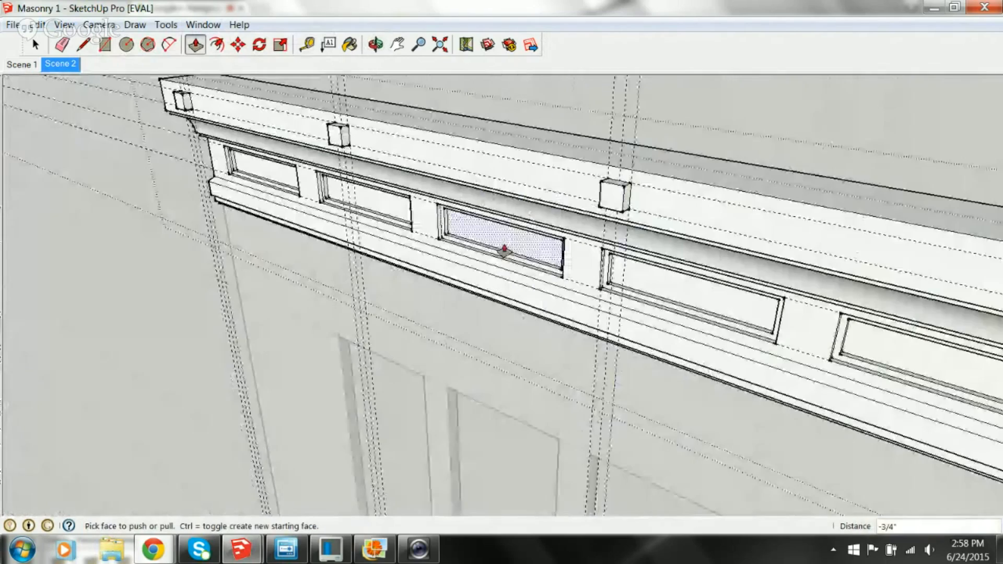
{"action": "middle_click_drag", "start_coordinate": [685, 218], "coordinate": [391, 196], "text": "shift"}
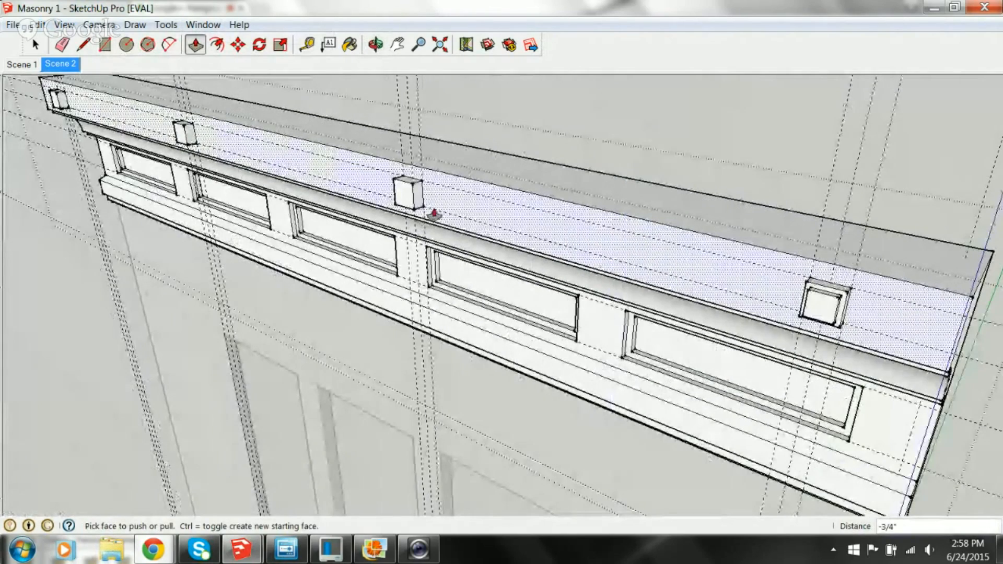
{"action": "scroll", "coordinate": [434, 213], "scroll_direction": "up", "scroll_amount": 3}
{"action": "left_click", "coordinate": [165, 25]}
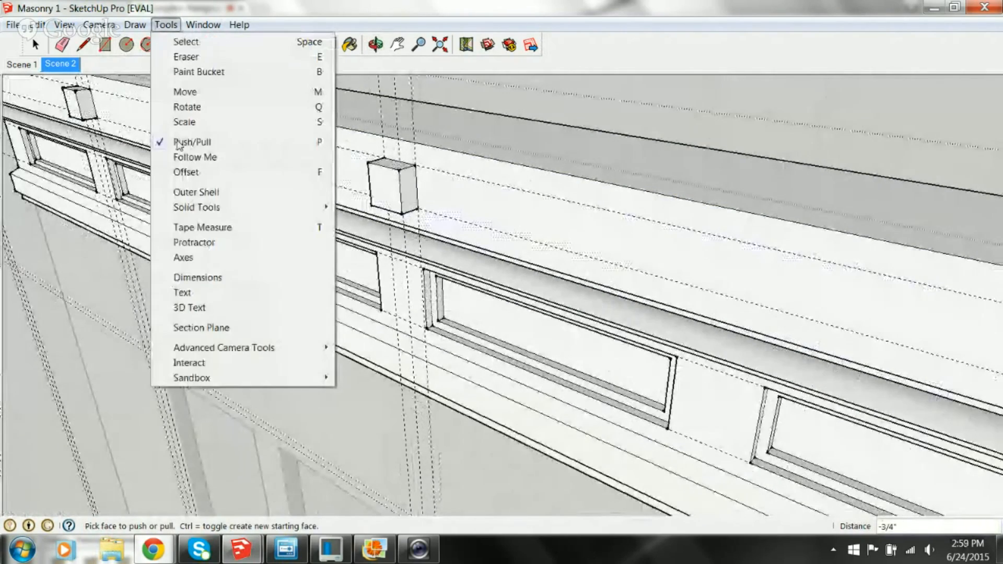
{"action": "left_click", "coordinate": [176, 172]}
{"action": "left_click", "coordinate": [390, 175]}
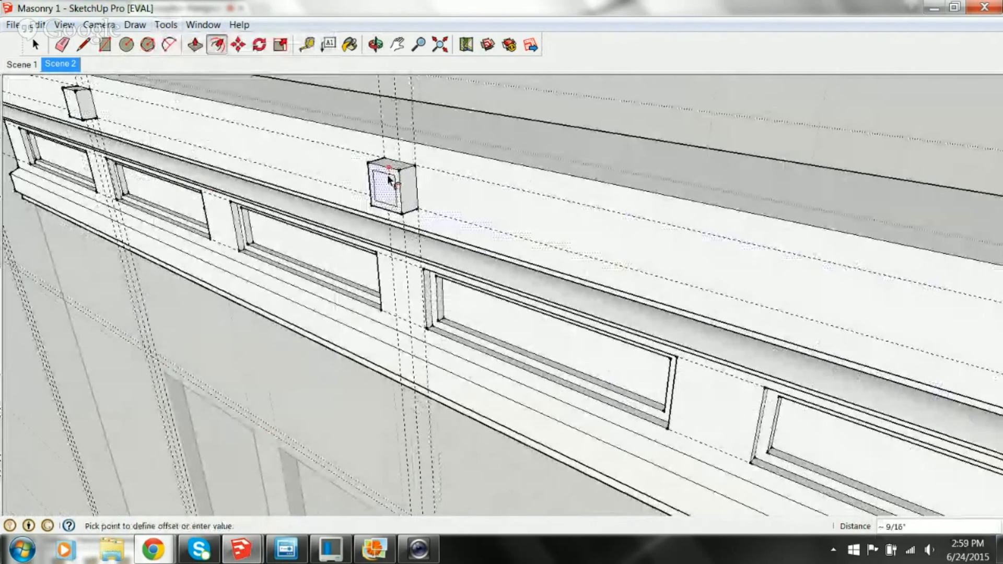
{"action": "type", "text": ".5"}
{"action": "key", "text": "Return"}
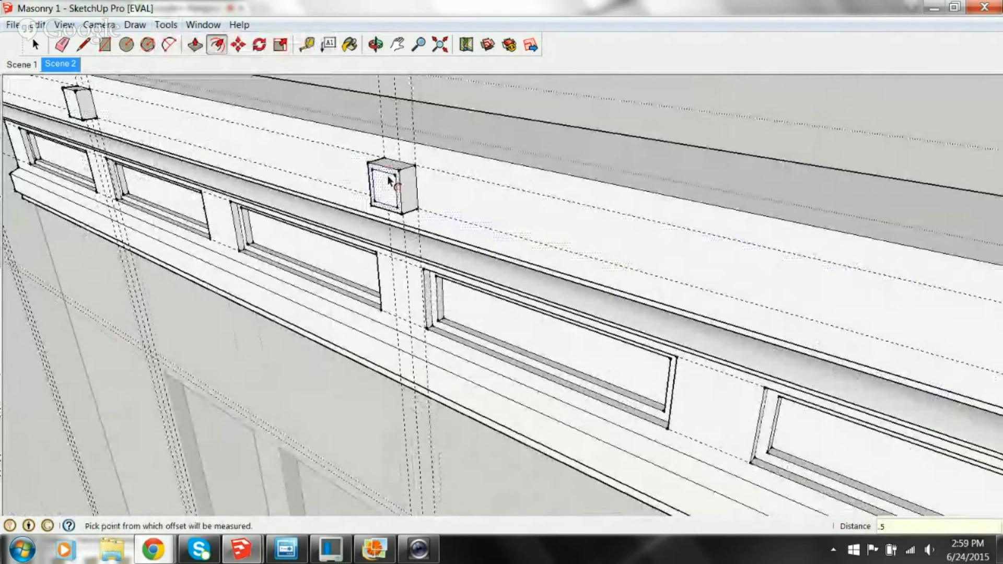
Offset the front-face outline of the second block from the left inward by 0.5"
{"action": "middle_click_drag", "start_coordinate": [280, 174], "coordinate": [566, 203], "text": "shift"}
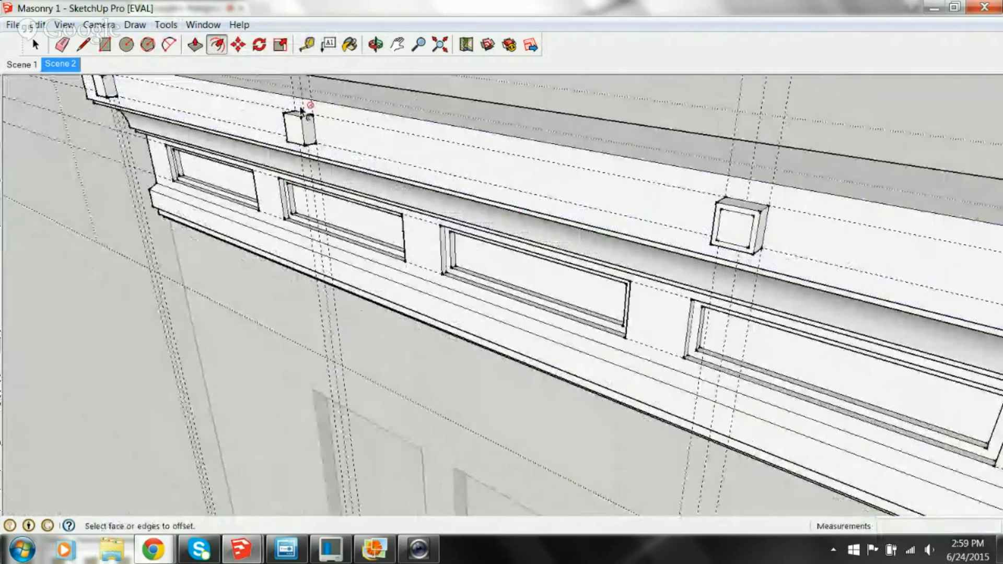
{"action": "scroll", "coordinate": [290, 123], "scroll_direction": "up", "scroll_amount": 3}
{"action": "left_click", "coordinate": [288, 123]}
{"action": "type", "text": ".5"}
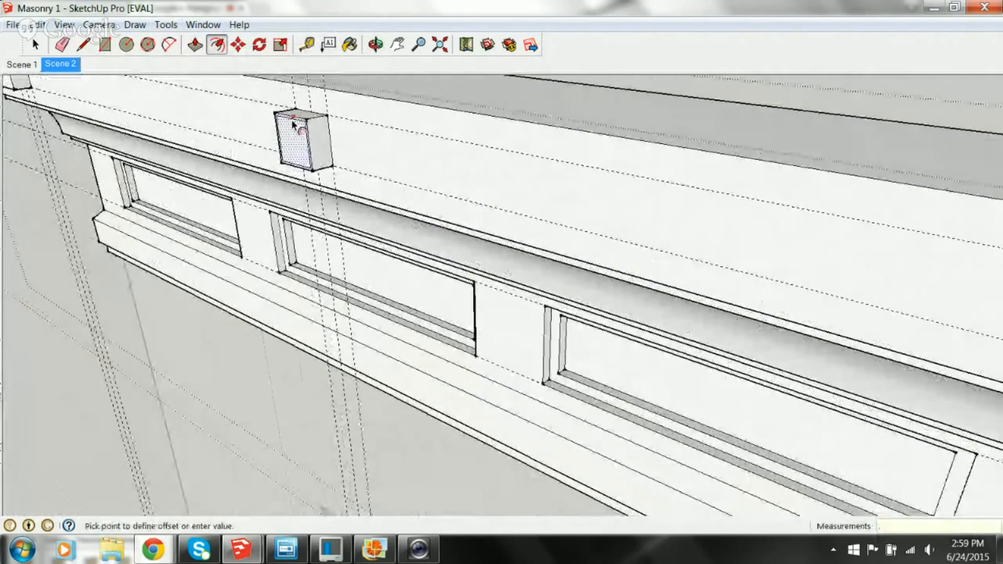
{"action": "key", "text": "Return"}
Repeat the 0.5" inward offset on the front face of the fascia's left-end block
{"action": "middle_click_drag", "start_coordinate": [202, 122], "coordinate": [543, 230], "text": "shift"}
{"action": "scroll", "coordinate": [274, 171], "scroll_direction": "up", "scroll_amount": 3}
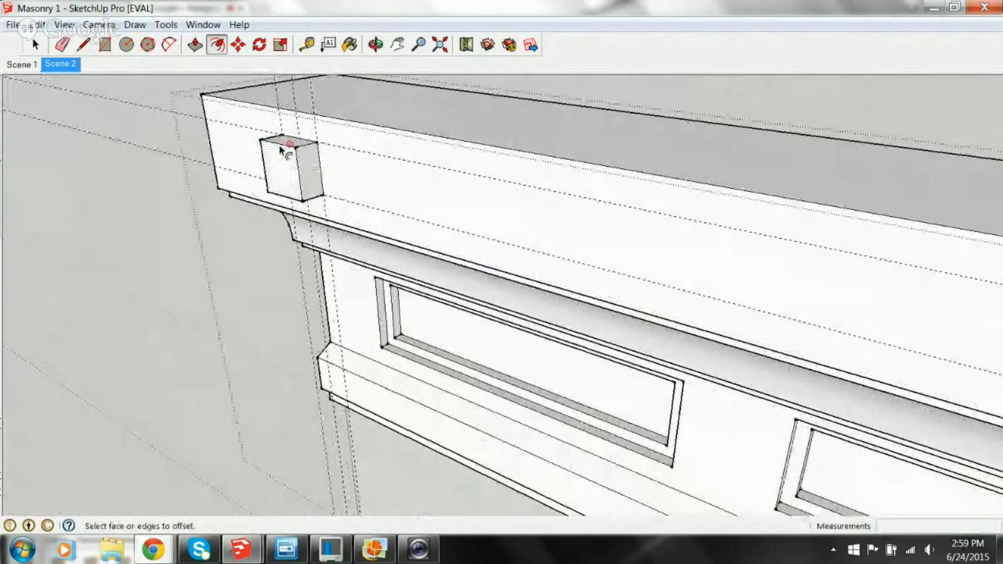
{"action": "left_click", "coordinate": [278, 159]}
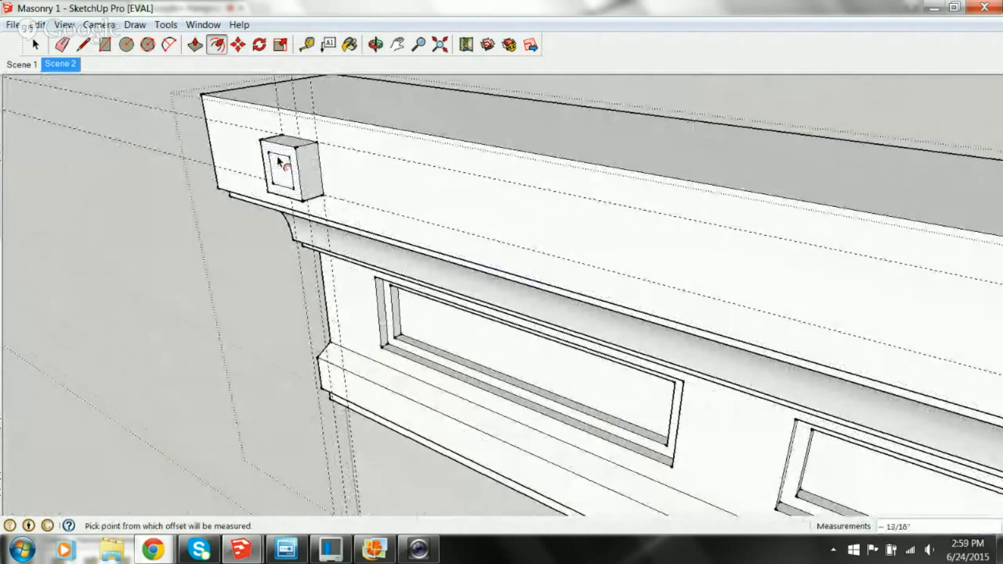
{"action": "left_click", "coordinate": [280, 158]}
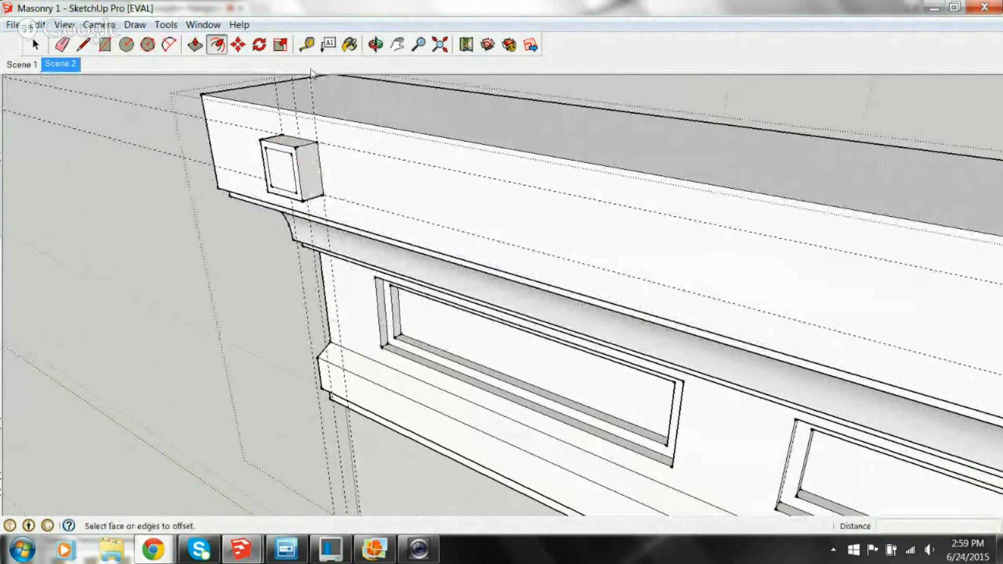
Push the border around the left-end block's inset square back 3/4"
{"action": "left_click", "coordinate": [195, 45]}
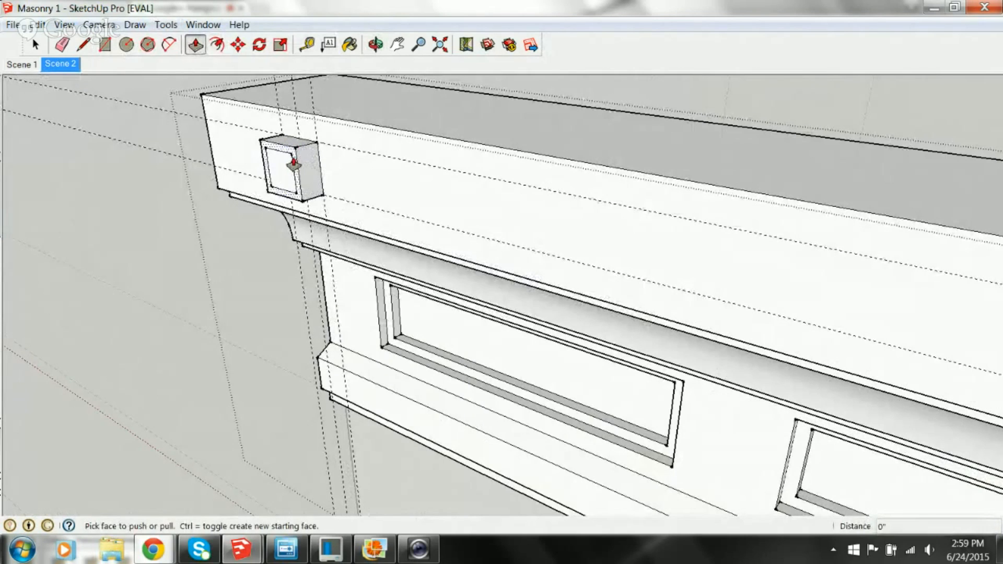
{"action": "scroll", "coordinate": [293, 163], "scroll_direction": "up", "scroll_amount": 3}
{"action": "left_click", "coordinate": [294, 152]}
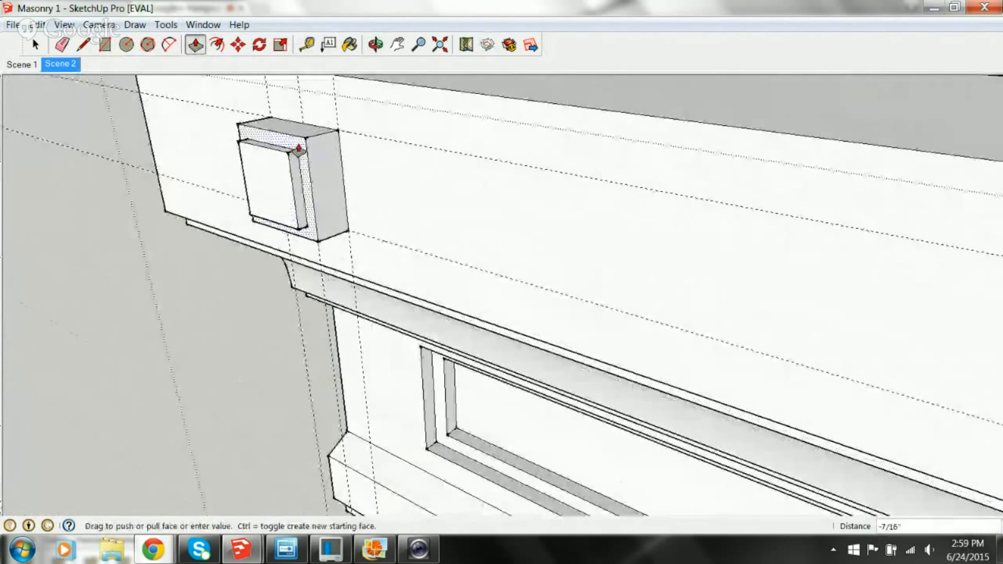
{"action": "type", "text": "3/4"}
{"action": "key", "text": "Return"}
Push the front border of the second block from the left back 3/4" around its inset square
{"action": "scroll", "coordinate": [298, 150], "scroll_direction": "down", "scroll_amount": 3}
{"action": "middle_click_drag", "start_coordinate": [696, 184], "coordinate": [80, 124], "text": "shift"}
{"action": "middle_click_drag", "start_coordinate": [620, 347], "coordinate": [412, 151], "text": "shift"}
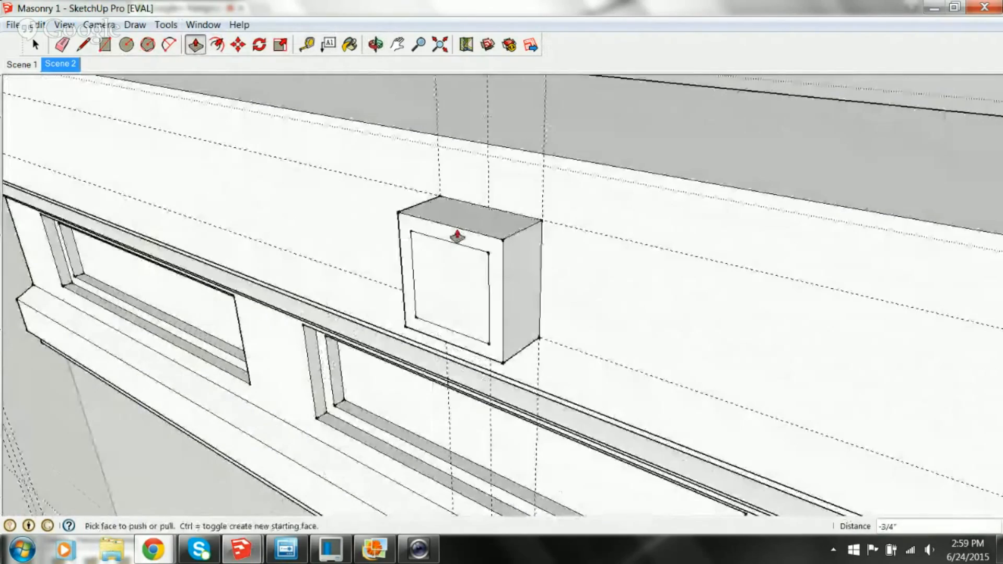
{"action": "left_click", "coordinate": [490, 244]}
{"action": "type", "text": "3/4"}
{"action": "key", "text": "Return"}
Push the front border of the third block from the left back 3/4" around its inset square
{"action": "scroll", "coordinate": [496, 244], "scroll_direction": "down", "scroll_amount": 3}
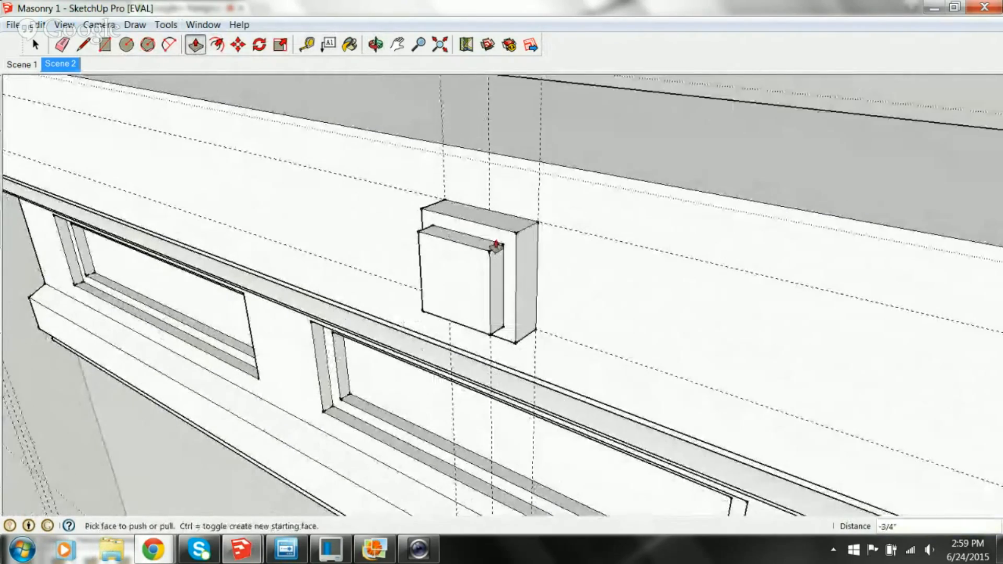
{"action": "middle_click_drag", "start_coordinate": [551, 252], "coordinate": [230, 235], "text": "shift"}
{"action": "middle_click_drag", "start_coordinate": [538, 350], "coordinate": [450, 202], "text": "shift"}
{"action": "scroll", "coordinate": [488, 244], "scroll_direction": "down", "scroll_amount": 4}
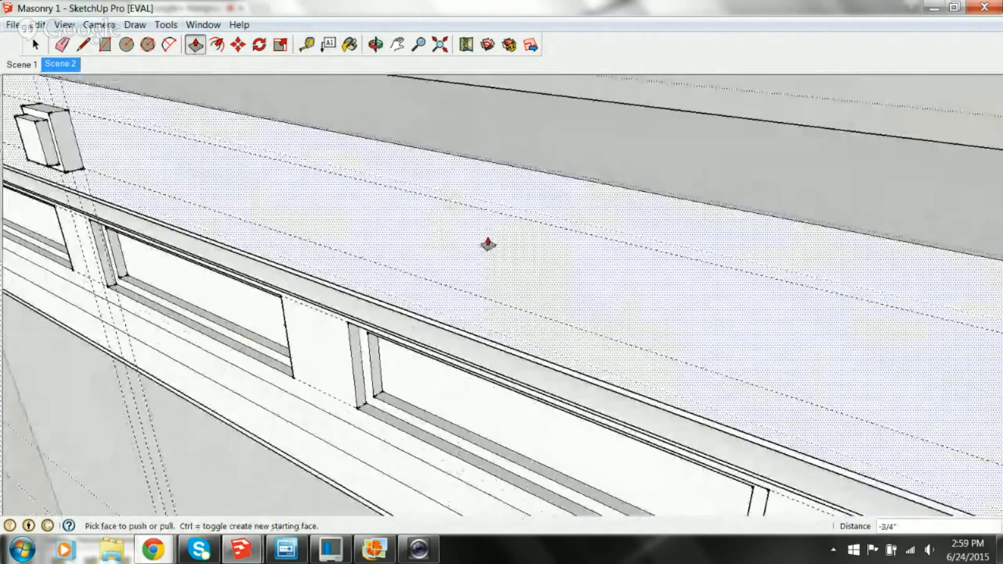
{"action": "middle_click_drag", "start_coordinate": [712, 298], "coordinate": [266, 209], "text": "shift"}
{"action": "left_click", "coordinate": [401, 240]}
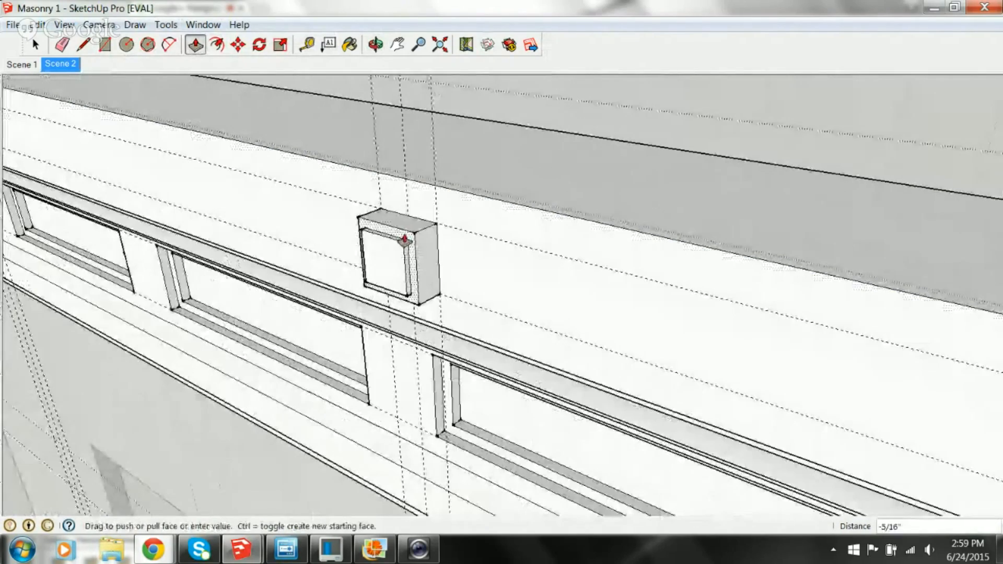
{"action": "type", "text": ".75"}
{"action": "key", "text": "Return"}
{"action": "scroll", "coordinate": [454, 270], "scroll_direction": "down", "scroll_amount": 4}
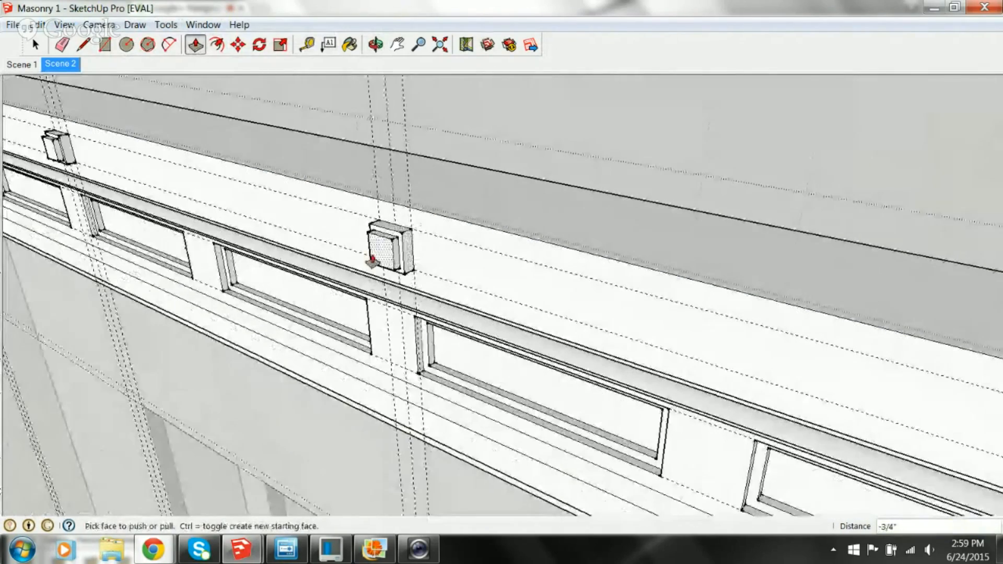
{"action": "middle_click_drag", "start_coordinate": [454, 270], "coordinate": [423, 202], "text": "shift"}
{"action": "key", "text": "space"}
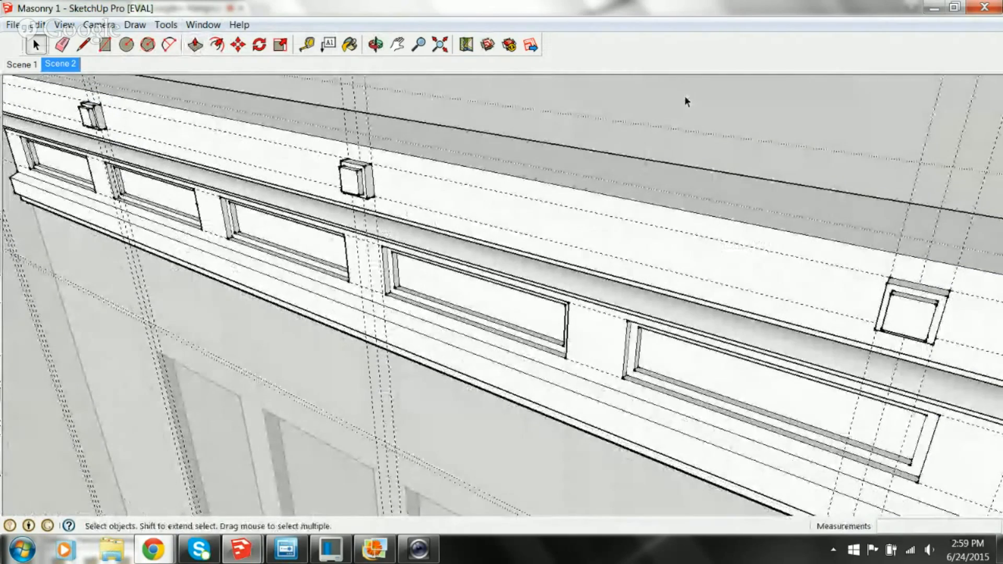
Compare the whole detailed cornice with the masonry building reference photo and its parapet profile notes
{"action": "middle_click_drag", "start_coordinate": [685, 96], "coordinate": [627, 201]}
{"action": "middle_click_drag", "start_coordinate": [627, 201], "coordinate": [503, 221], "text": "shift"}
{"action": "scroll", "coordinate": [497, 233], "scroll_direction": "up", "scroll_amount": 3}
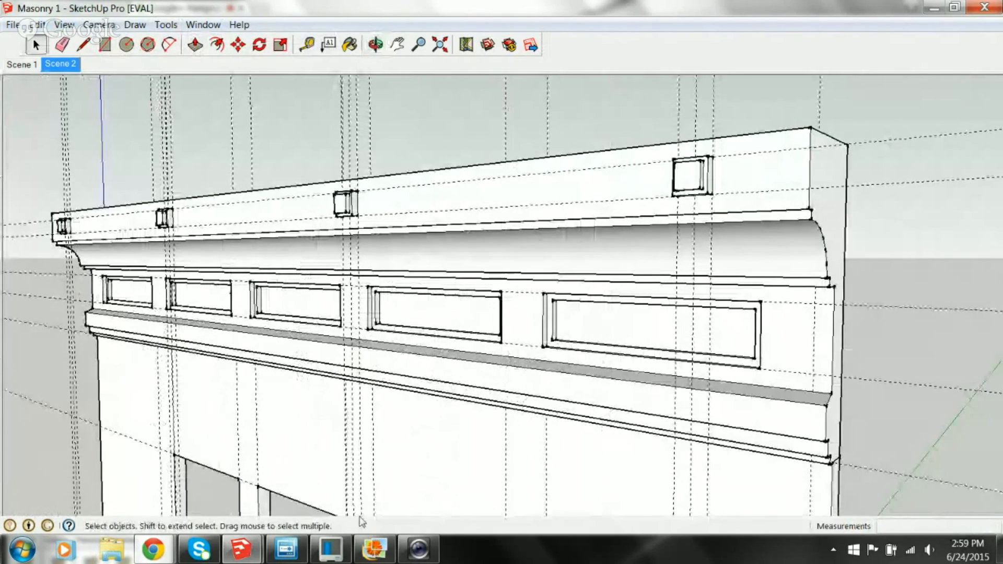
{"action": "middle_click_drag", "start_coordinate": [666, 370], "coordinate": [340, 303]}
{"action": "left_click", "coordinate": [374, 549]}
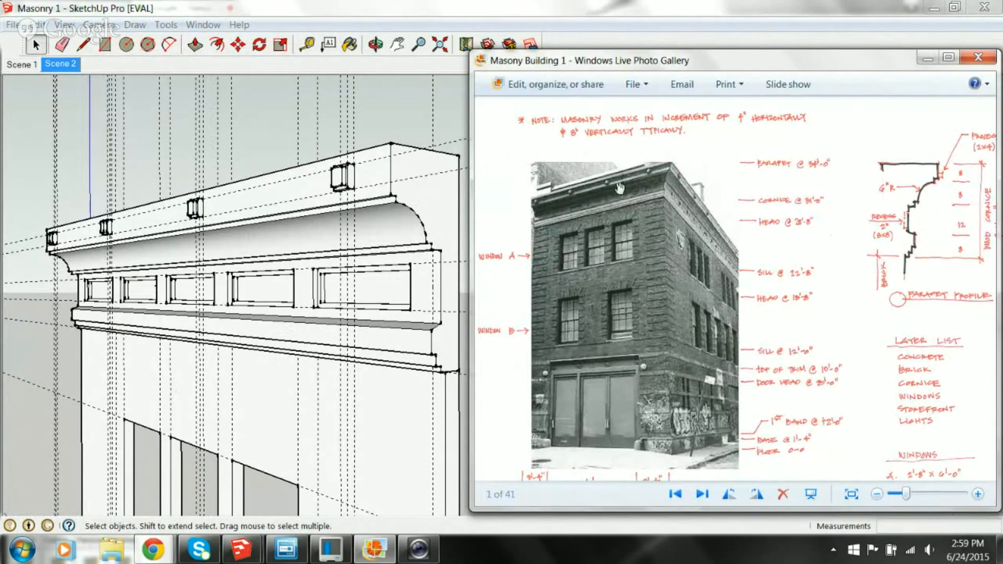
Leave the cornice group's editing and paste a copy of the whole group in place
{"action": "left_click", "coordinate": [299, 226]}
{"action": "left_click", "coordinate": [285, 188]}
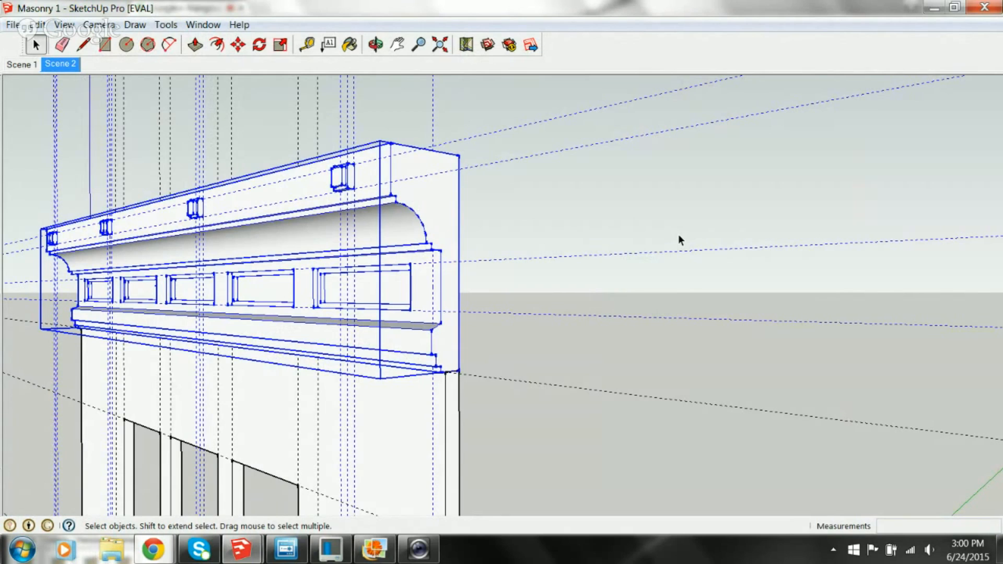
{"action": "right_click", "coordinate": [427, 207]}
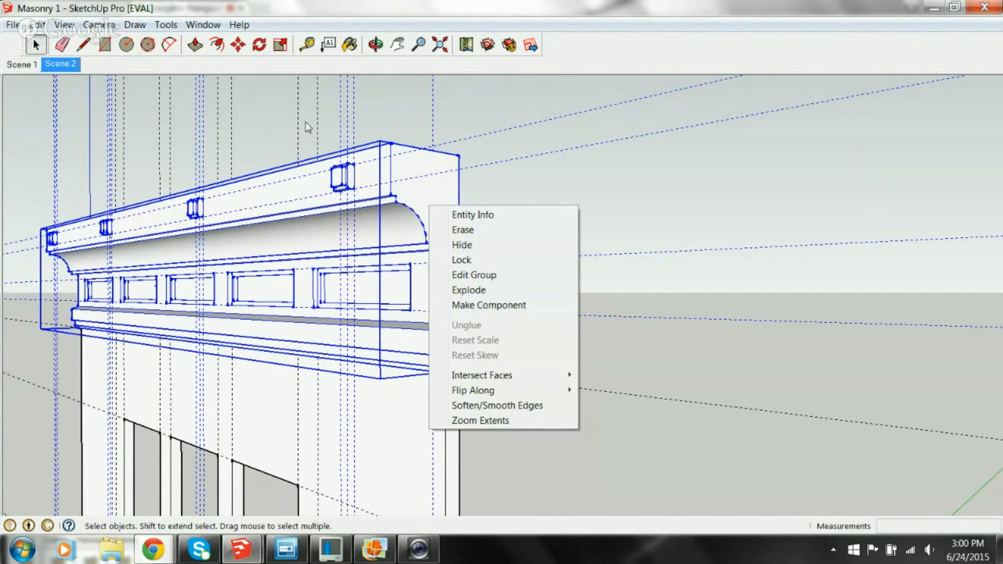
{"action": "left_click", "coordinate": [306, 123]}
{"action": "left_click", "coordinate": [440, 212]}
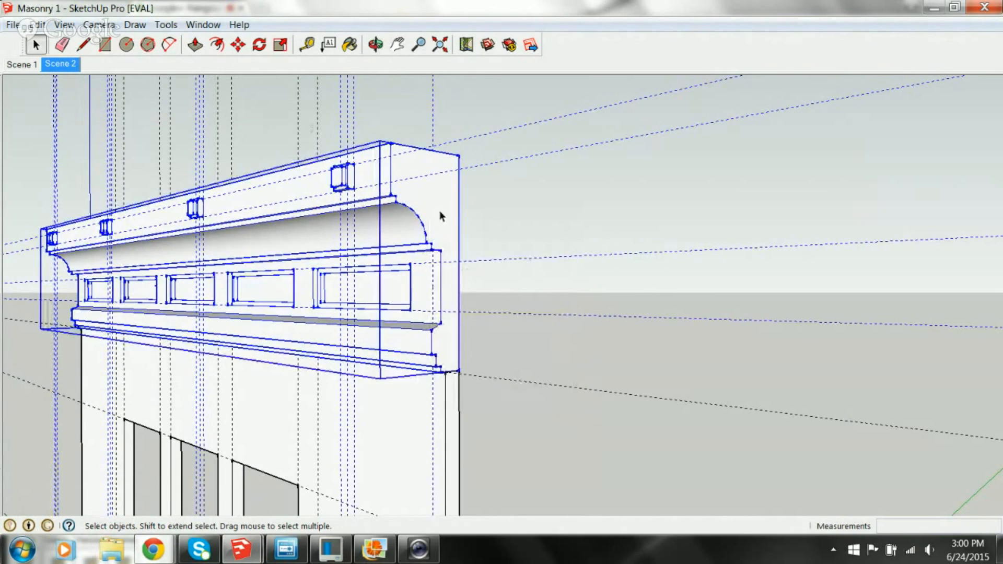
{"action": "left_click", "coordinate": [37, 24]}
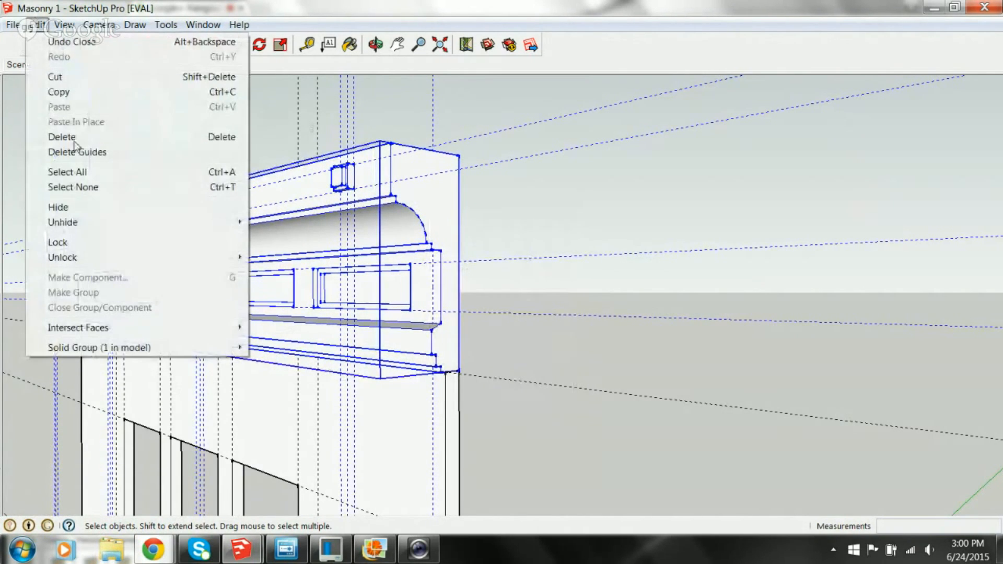
{"action": "left_click", "coordinate": [52, 91]}
{"action": "left_click", "coordinate": [38, 25]}
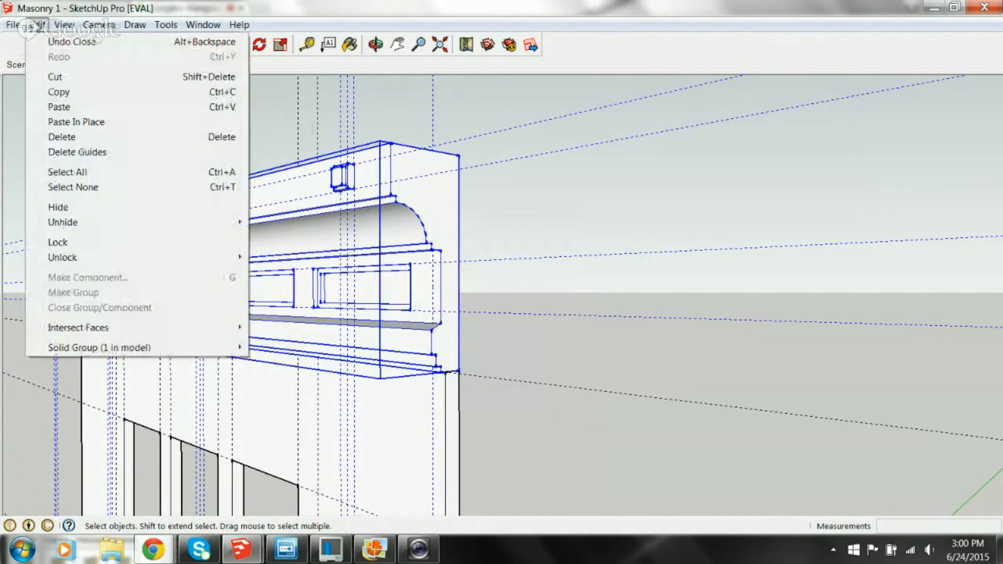
{"action": "left_click", "coordinate": [58, 121]}
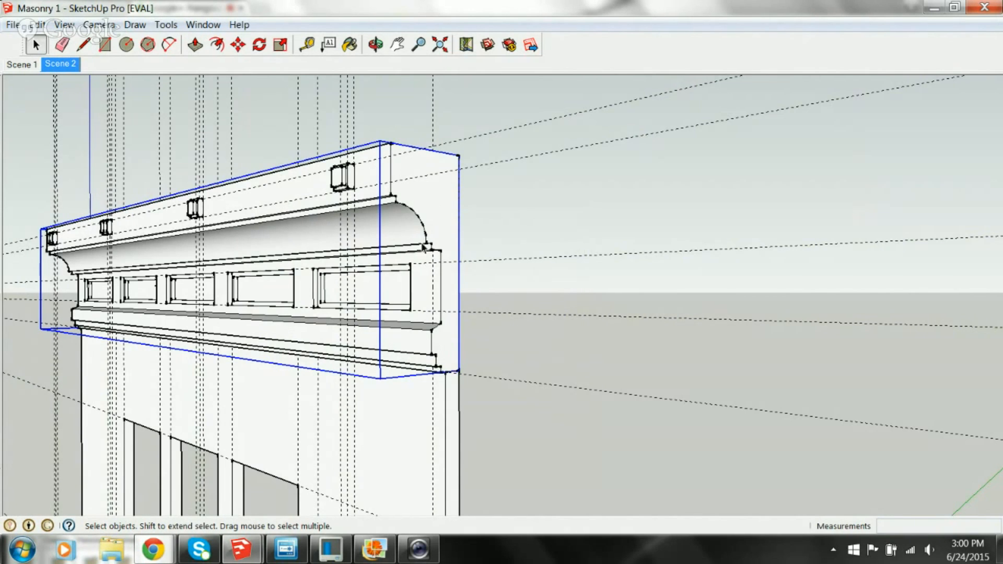
Move the pasted cornice copy about 3' 9" behind the original along the green axis, from its lower back corner
{"action": "left_click", "coordinate": [238, 45]}
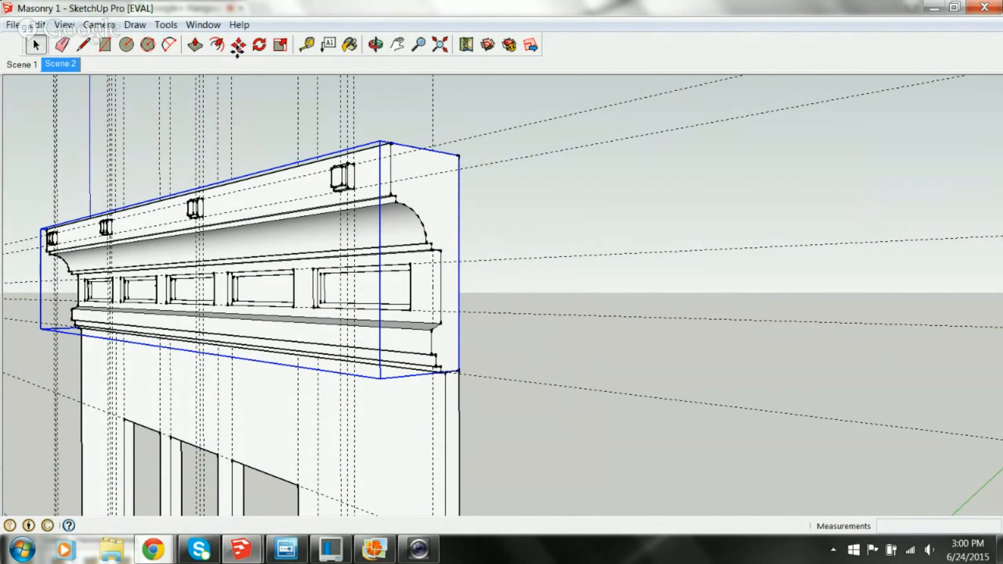
{"action": "scroll", "coordinate": [463, 373], "scroll_direction": "up", "scroll_amount": 5}
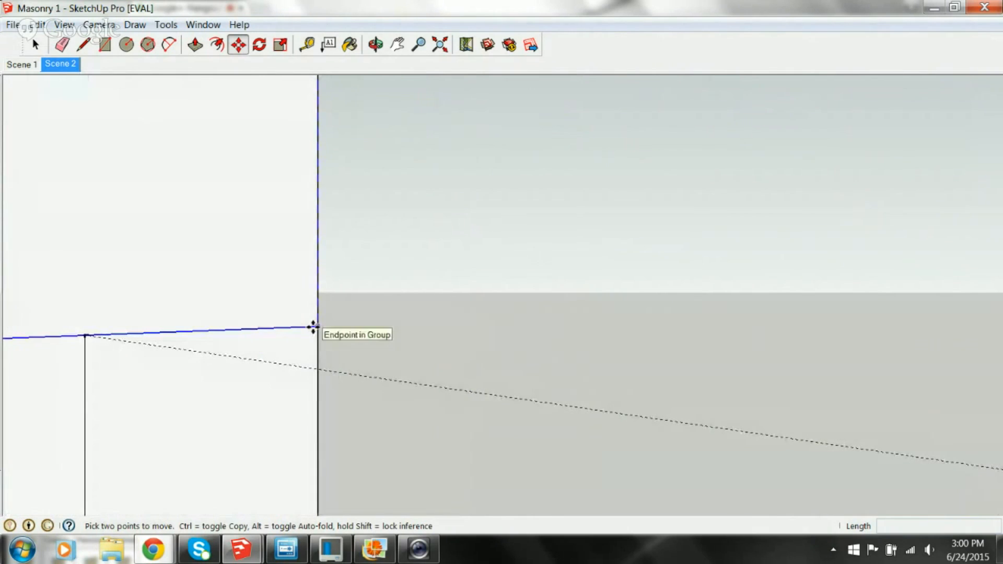
{"action": "scroll", "coordinate": [313, 327], "scroll_direction": "down", "scroll_amount": 5}
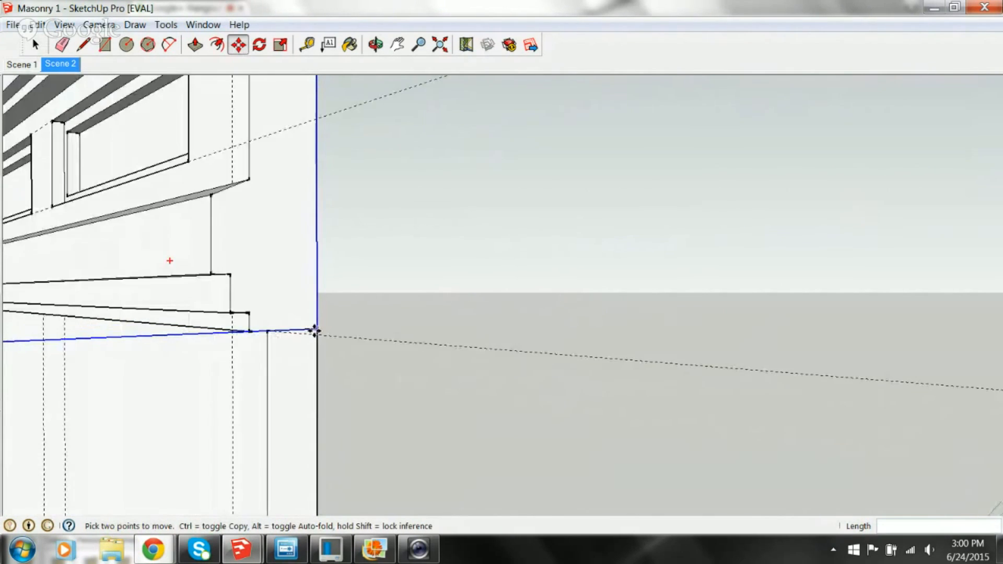
{"action": "scroll", "coordinate": [315, 331], "scroll_direction": "down", "scroll_amount": 4}
{"action": "middle_click_drag", "start_coordinate": [315, 331], "coordinate": [340, 402]}
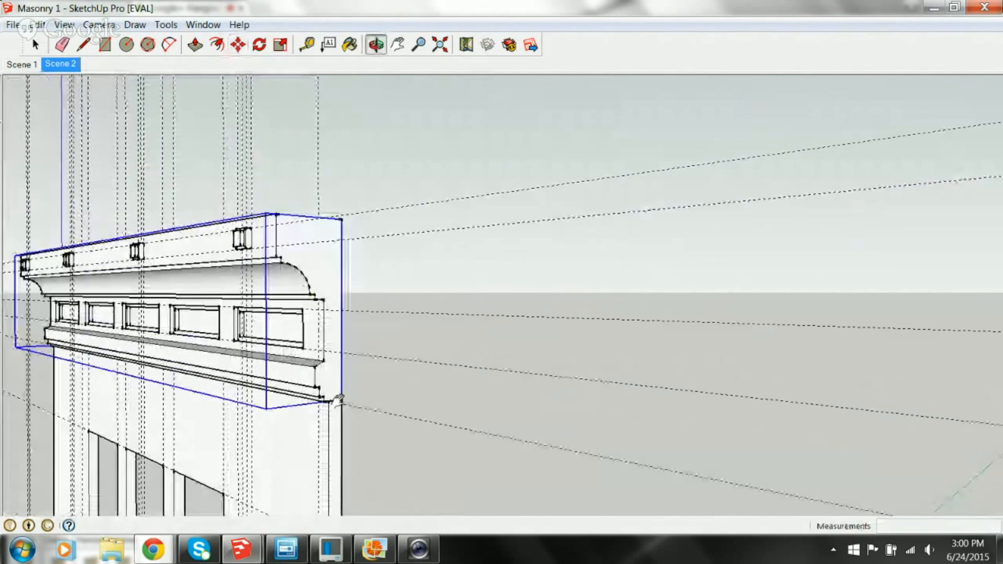
{"action": "left_click", "coordinate": [342, 404]}
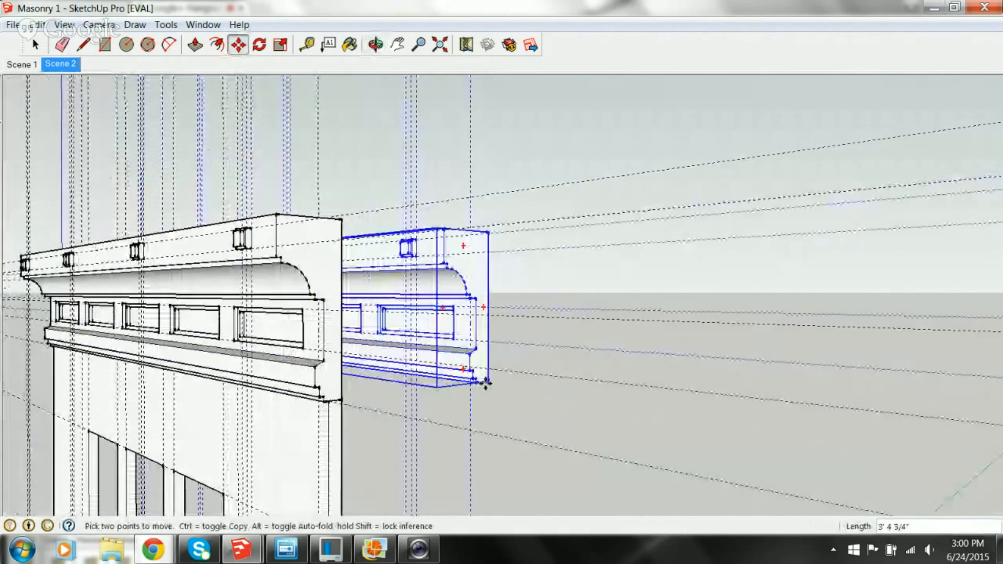
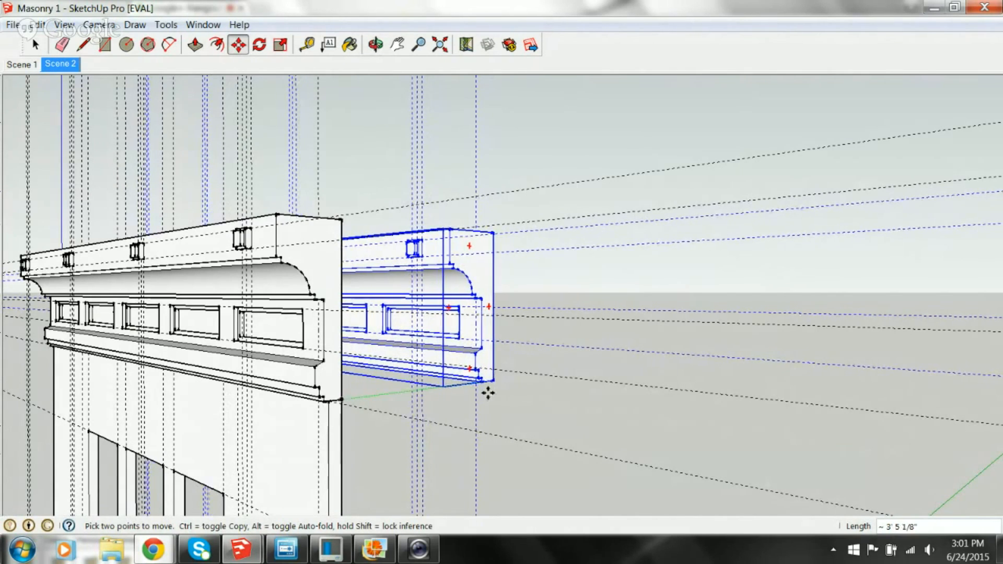
{"action": "left_click", "coordinate": [501, 391]}
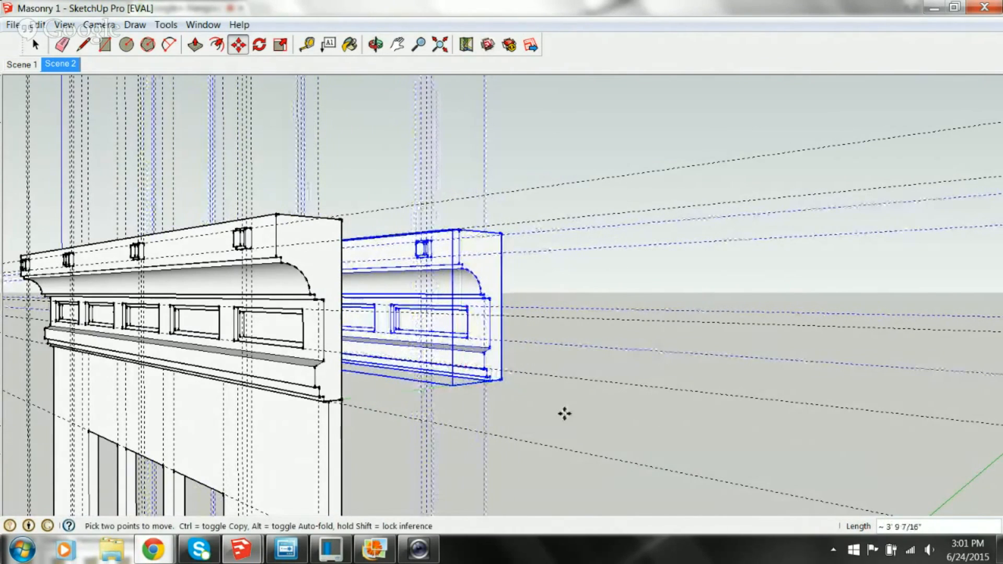
Try to flip the cornice copy along the group's red axis
{"action": "scroll", "coordinate": [563, 414], "scroll_direction": "down", "scroll_amount": 3}
{"action": "middle_click_drag", "start_coordinate": [562, 408], "coordinate": [394, 448], "text": "shift"}
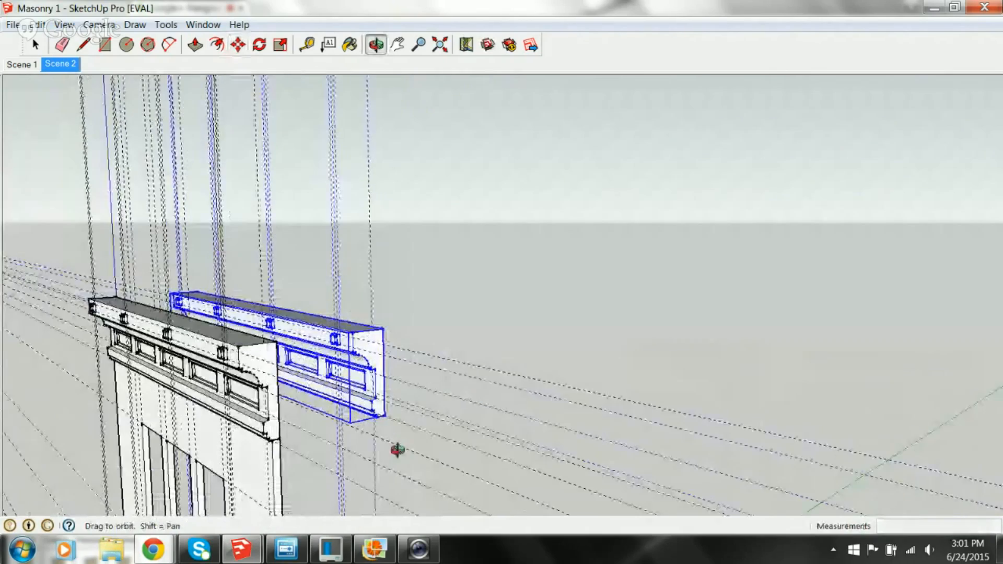
{"action": "key", "text": "q"}
{"action": "key", "text": "m"}
{"action": "scroll", "coordinate": [369, 349], "scroll_direction": "up", "scroll_amount": 2}
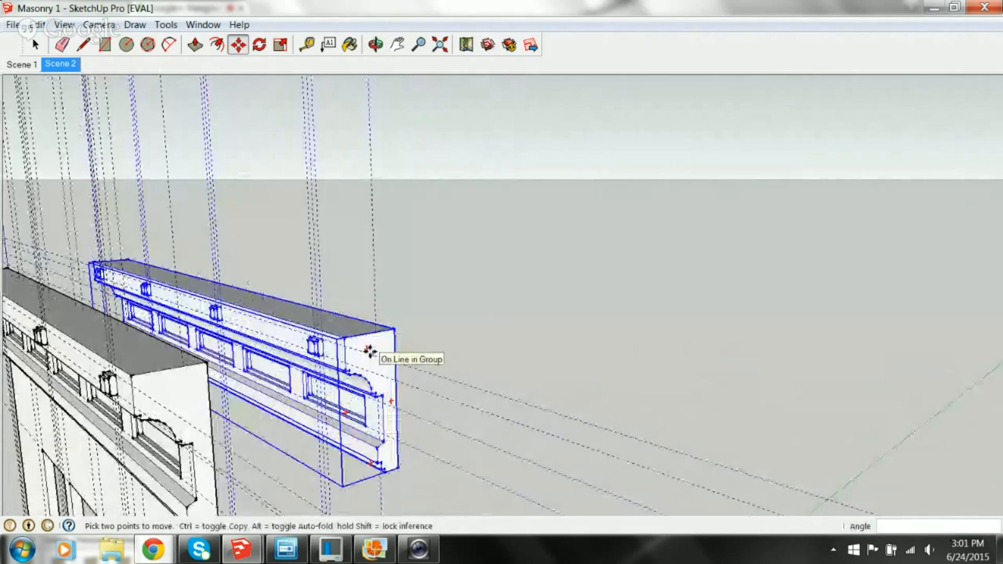
{"action": "middle_click_drag", "start_coordinate": [368, 351], "coordinate": [391, 288]}
{"action": "scroll", "coordinate": [391, 289], "scroll_direction": "up", "scroll_amount": 2}
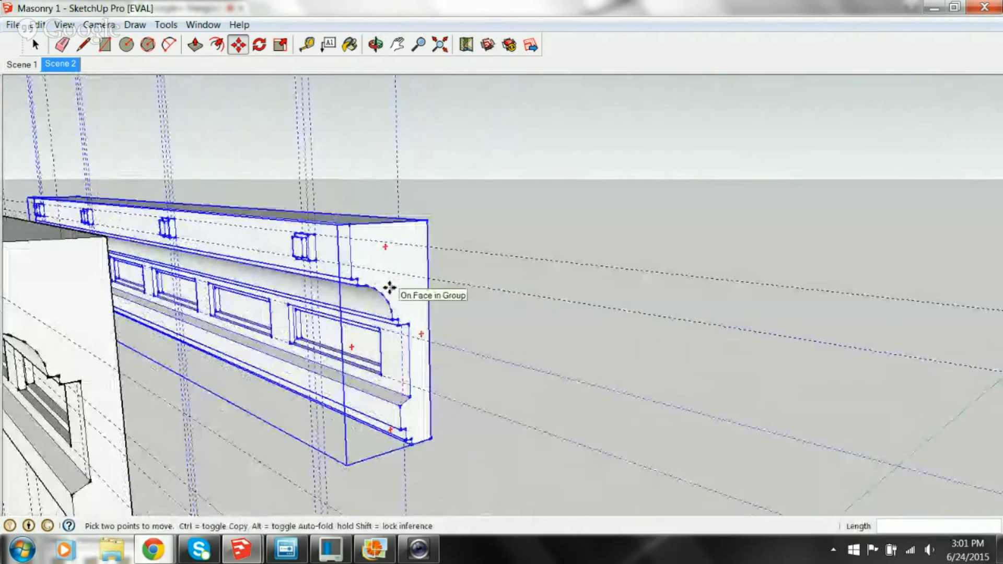
{"action": "right_click", "coordinate": [395, 270]}
{"action": "mouse_move", "coordinate": [458, 455]}
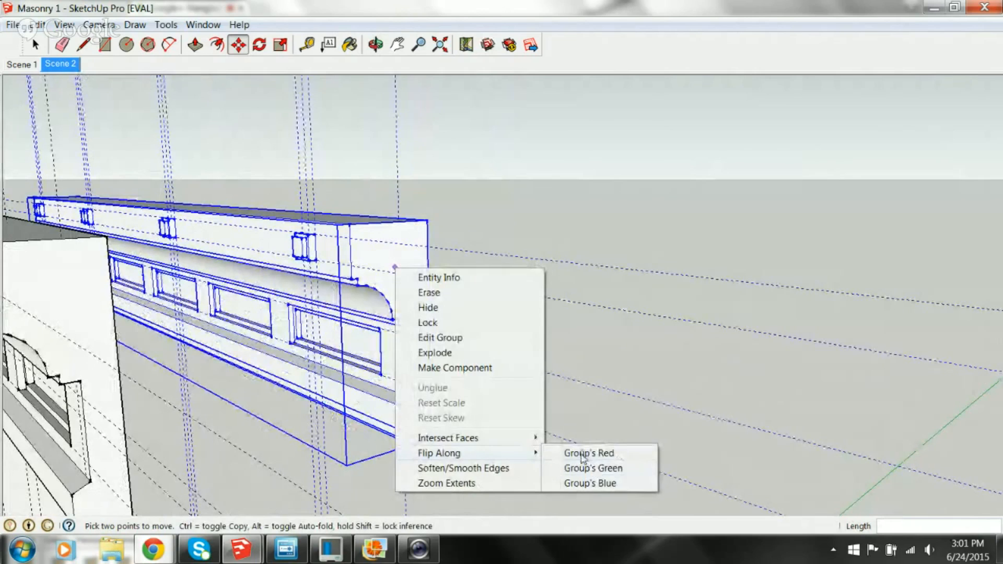
{"action": "left_click", "coordinate": [585, 466]}
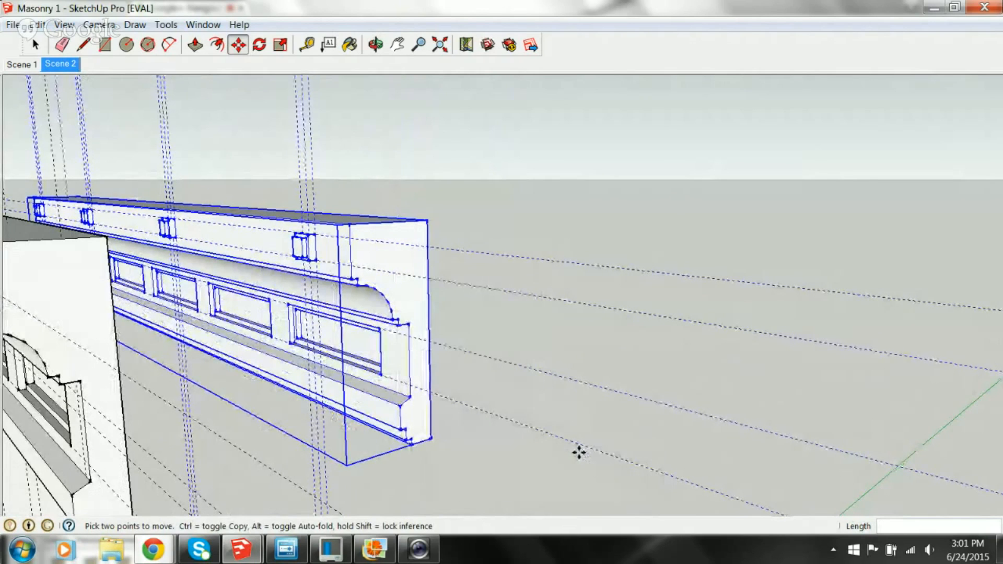
{"action": "right_click", "coordinate": [385, 274]}
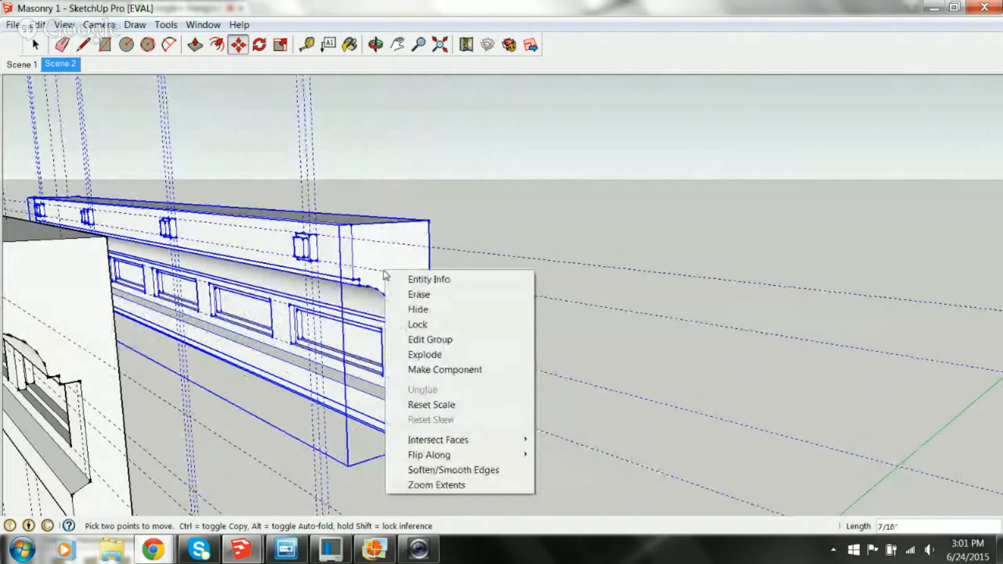
{"action": "key", "text": "Escape"}
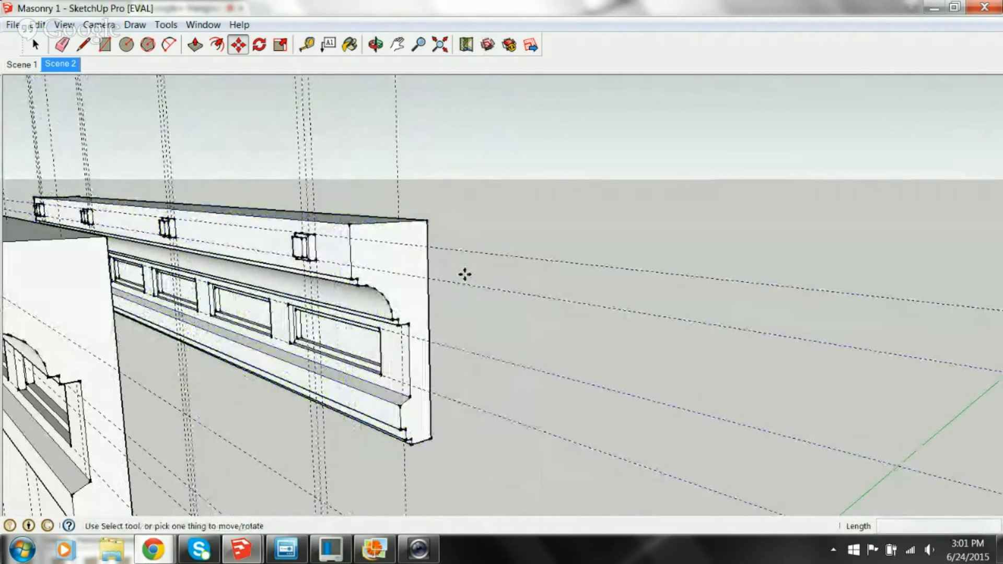
Undo the red-axis flip of the cornice copy while restoring its offset position behind the original
{"action": "key", "text": "ctrl+z"}
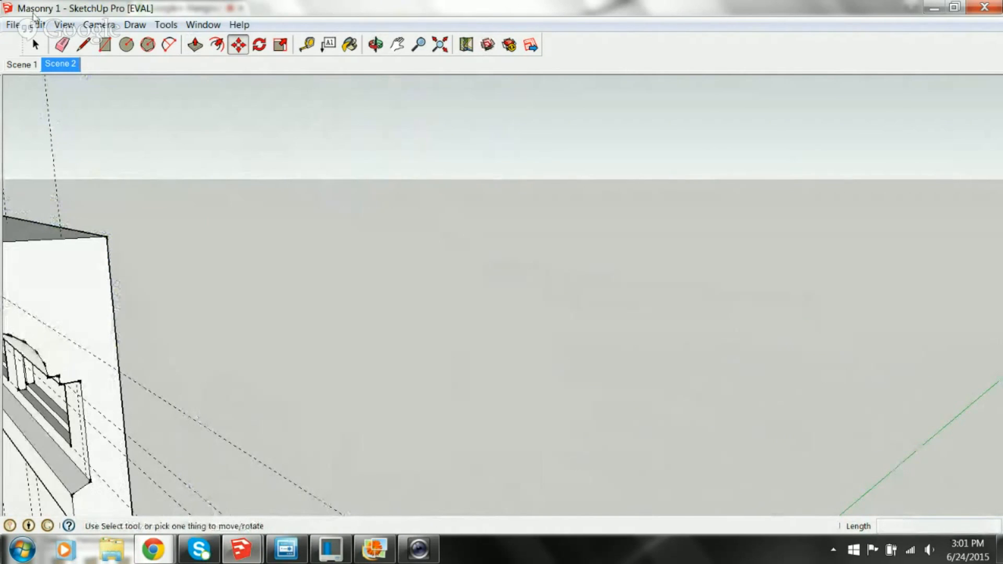
{"action": "left_click", "coordinate": [35, 24]}
{"action": "left_click", "coordinate": [73, 58]}
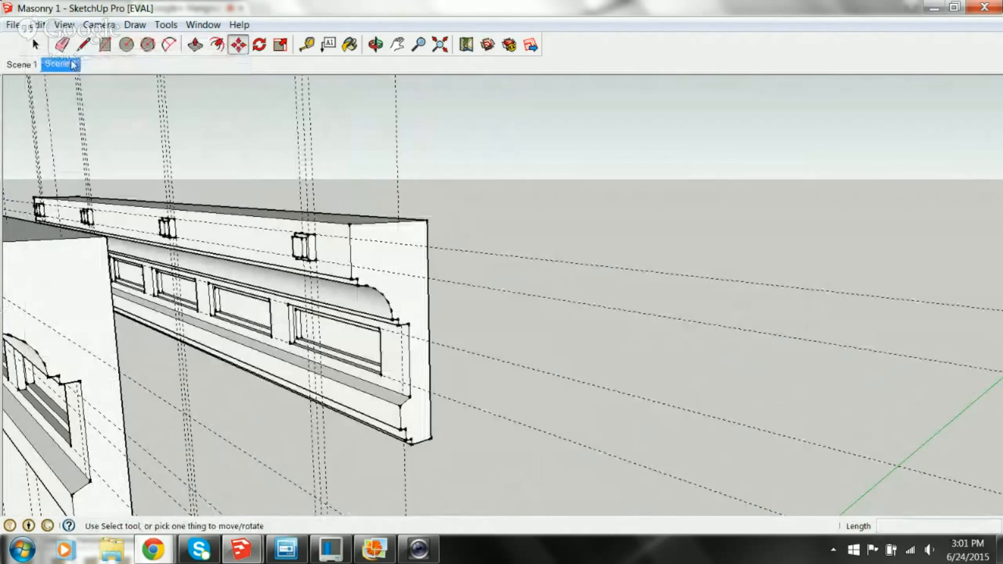
Flip the cornice copy along the group's green axis so its detailed front faces away from the original
{"action": "right_click", "coordinate": [411, 291]}
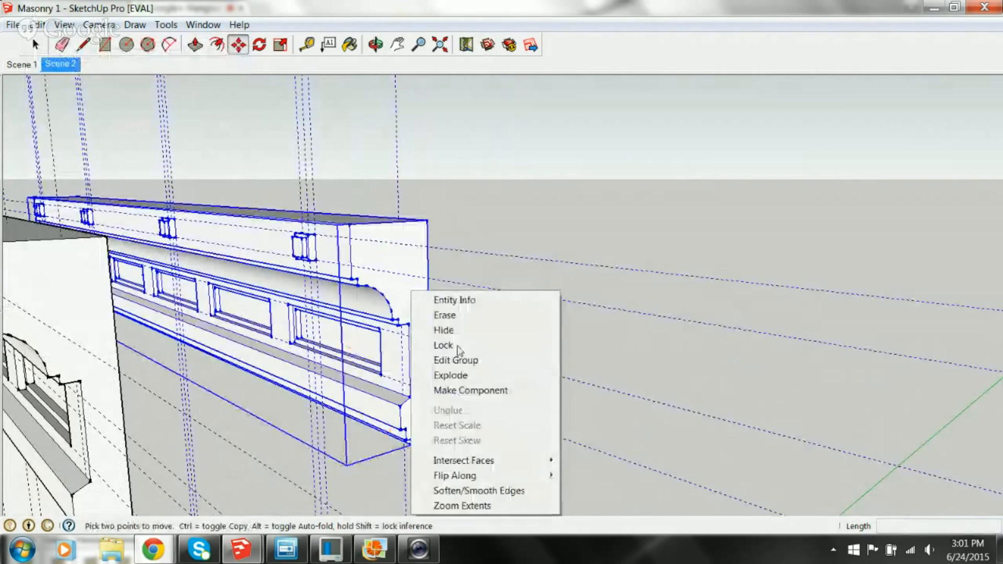
{"action": "mouse_move", "coordinate": [460, 476]}
{"action": "left_click", "coordinate": [590, 488]}
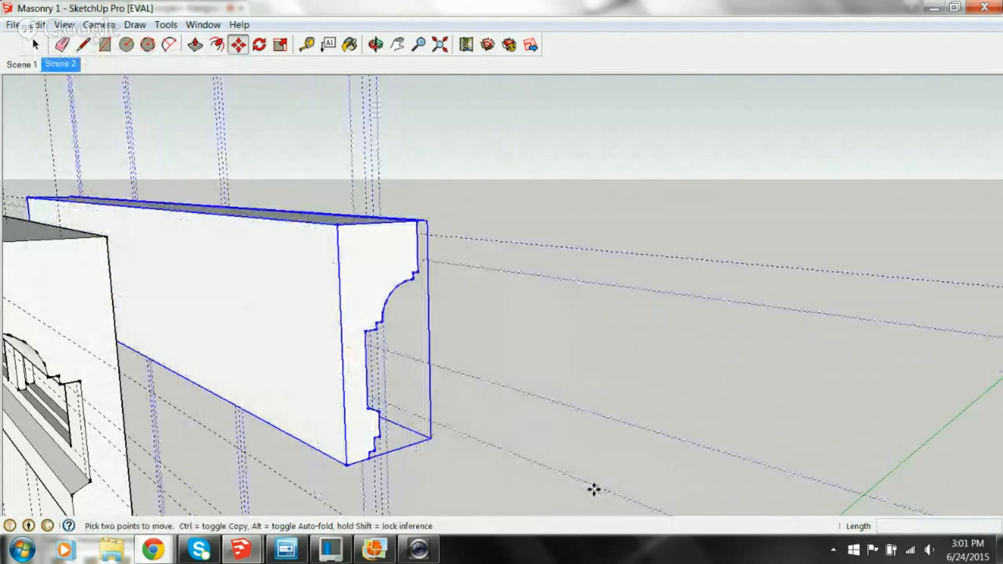
{"action": "middle_click_drag", "start_coordinate": [580, 387], "coordinate": [179, 347]}
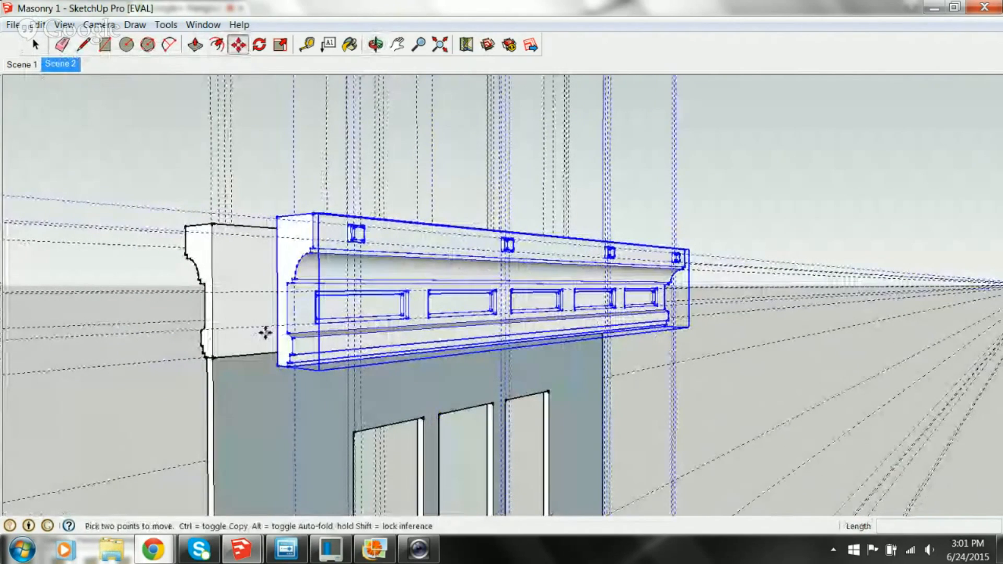
{"action": "middle_click_drag", "start_coordinate": [265, 333], "coordinate": [442, 364]}
Open the flipped cornice copy for editing and delete the vertical guide lines inside it
{"action": "key", "text": "space"}
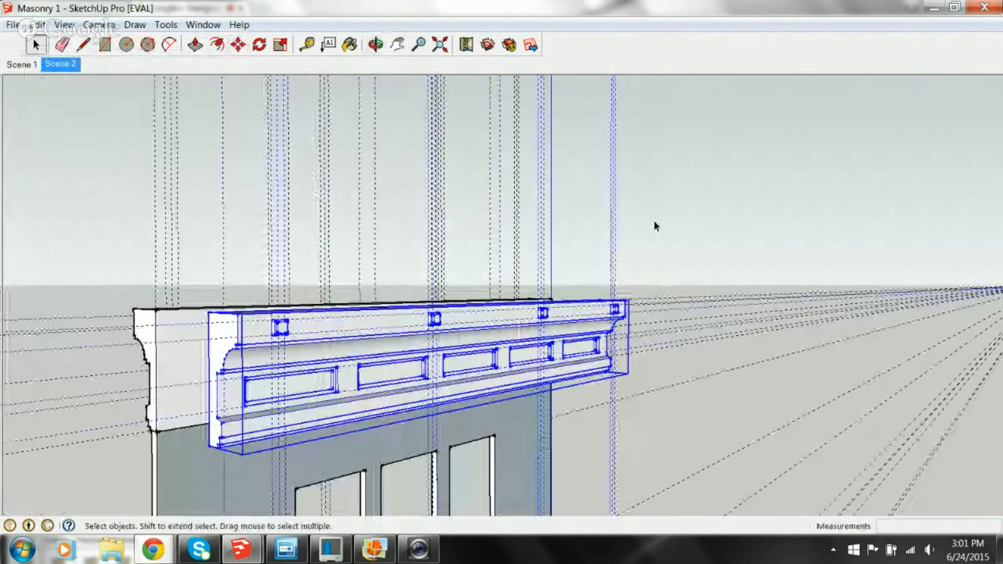
{"action": "left_click", "coordinate": [636, 266]}
{"action": "left_click_drag", "start_coordinate": [656, 209], "coordinate": [95, 245]}
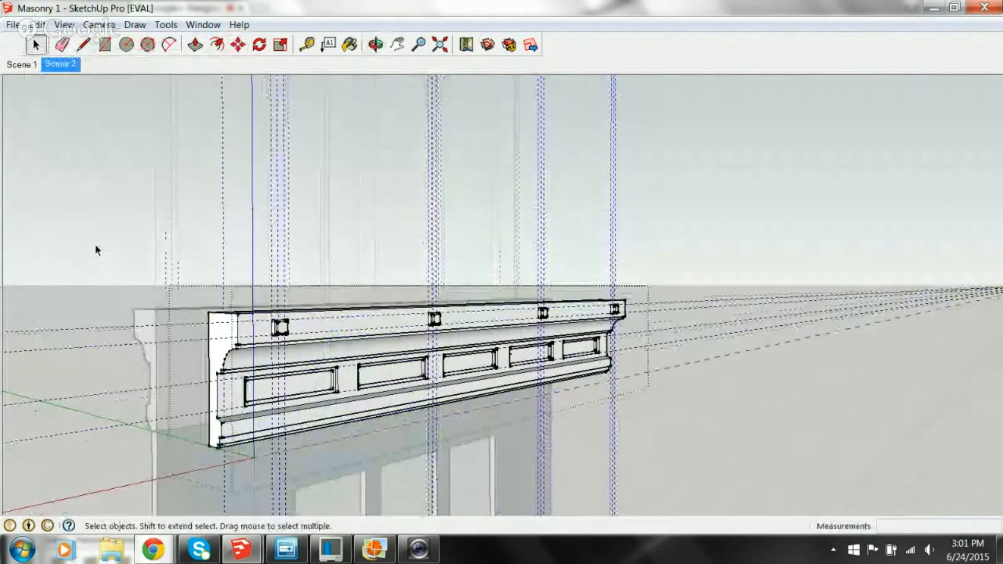
{"action": "key", "text": "Delete"}
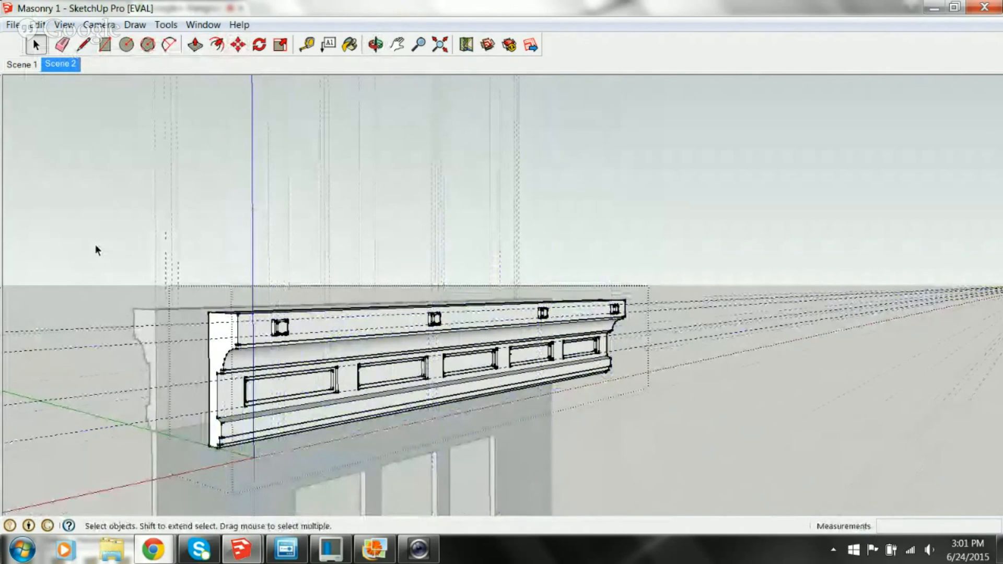
Push the raised inner square of the first block on the cornice copy's top band back 3/4" flush with its frame
{"action": "middle_click_drag", "start_coordinate": [214, 278], "coordinate": [224, 293]}
{"action": "scroll", "coordinate": [235, 296], "scroll_direction": "down", "scroll_amount": 2}
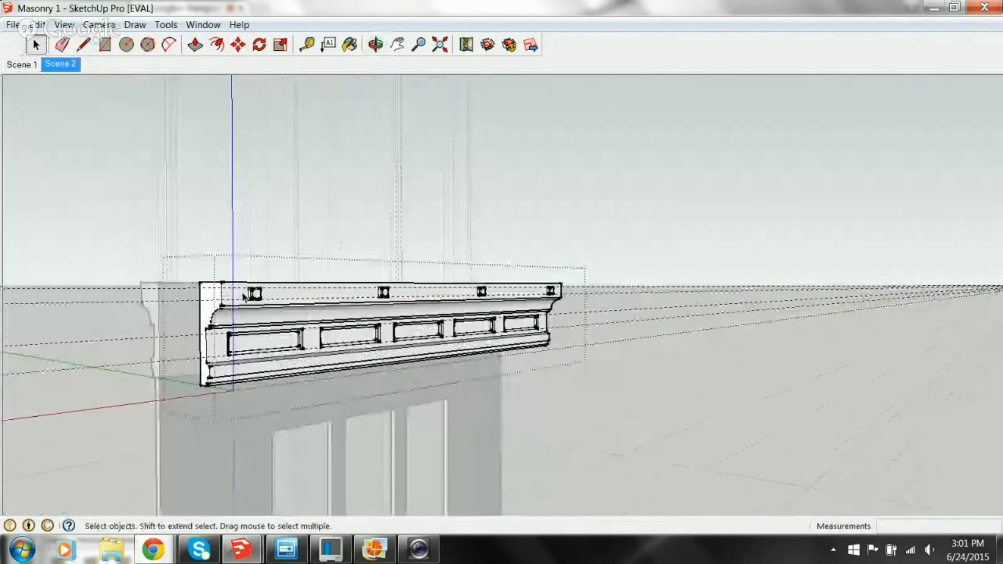
{"action": "scroll", "coordinate": [243, 297], "scroll_direction": "up", "scroll_amount": 3}
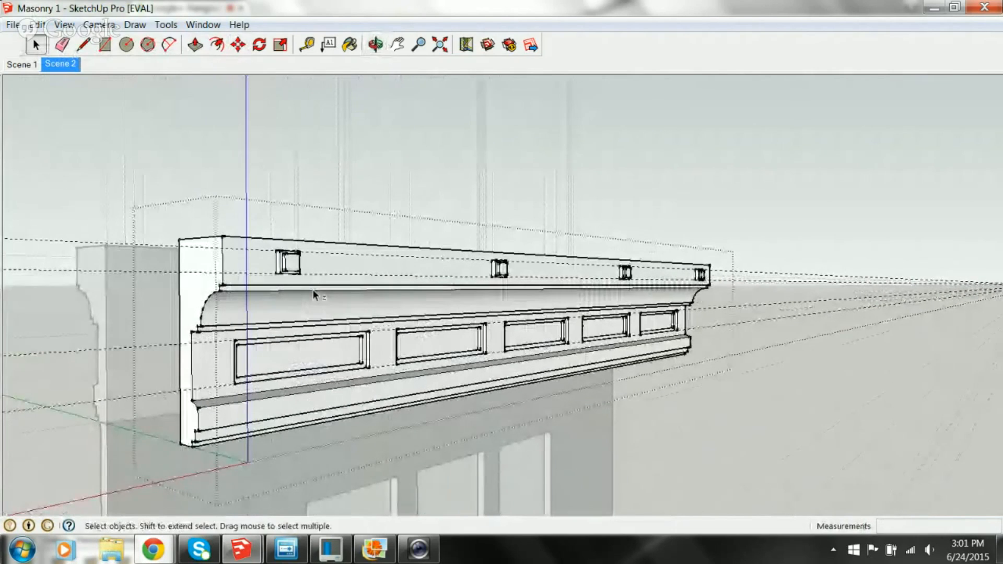
{"action": "middle_click_drag", "start_coordinate": [312, 290], "coordinate": [600, 289]}
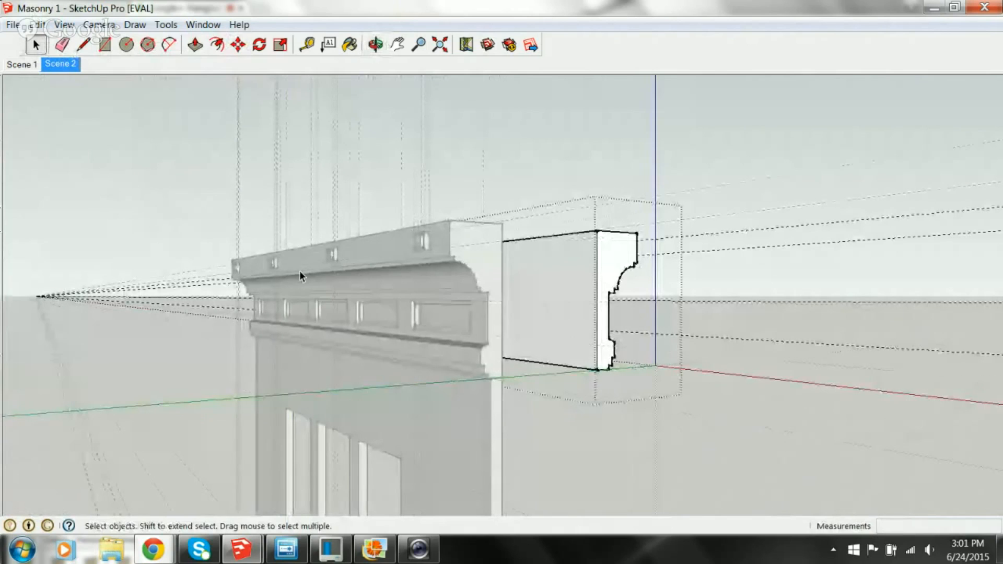
{"action": "middle_click_drag", "start_coordinate": [300, 270], "coordinate": [552, 280]}
{"action": "scroll", "coordinate": [462, 278], "scroll_direction": "up", "scroll_amount": 2}
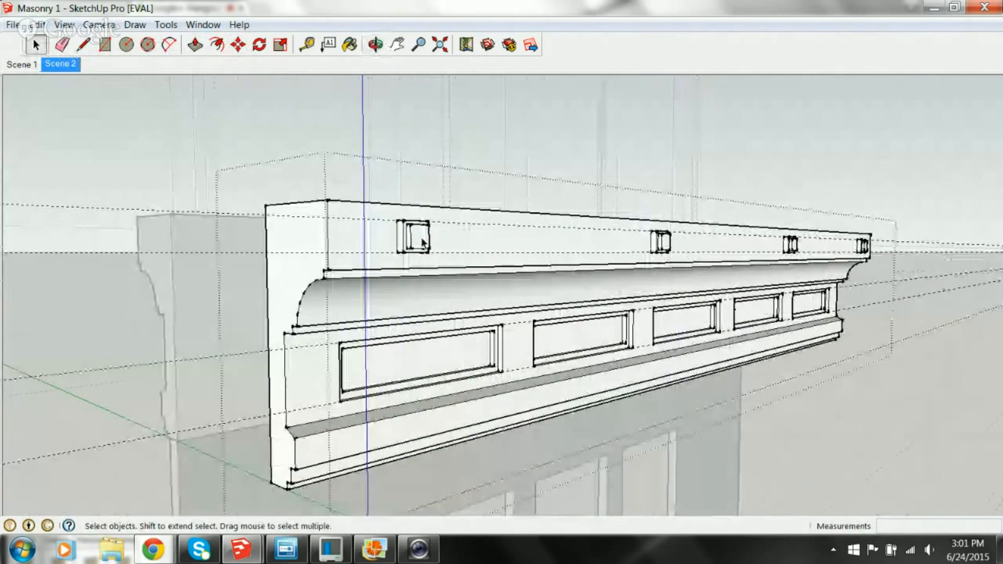
{"action": "scroll", "coordinate": [421, 238], "scroll_direction": "up", "scroll_amount": 1}
{"action": "scroll", "coordinate": [421, 239], "scroll_direction": "up", "scroll_amount": 1}
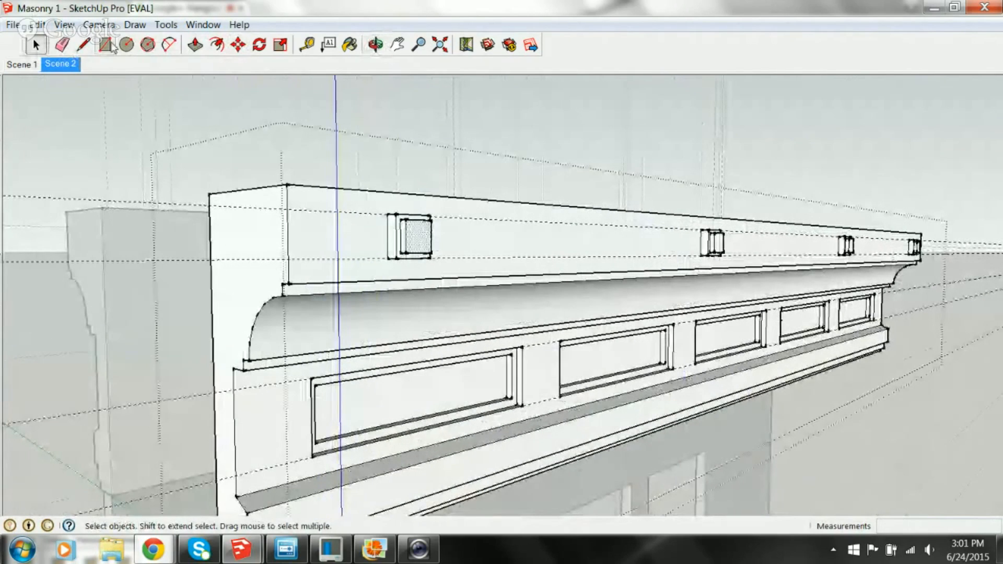
{"action": "left_click", "coordinate": [194, 46]}
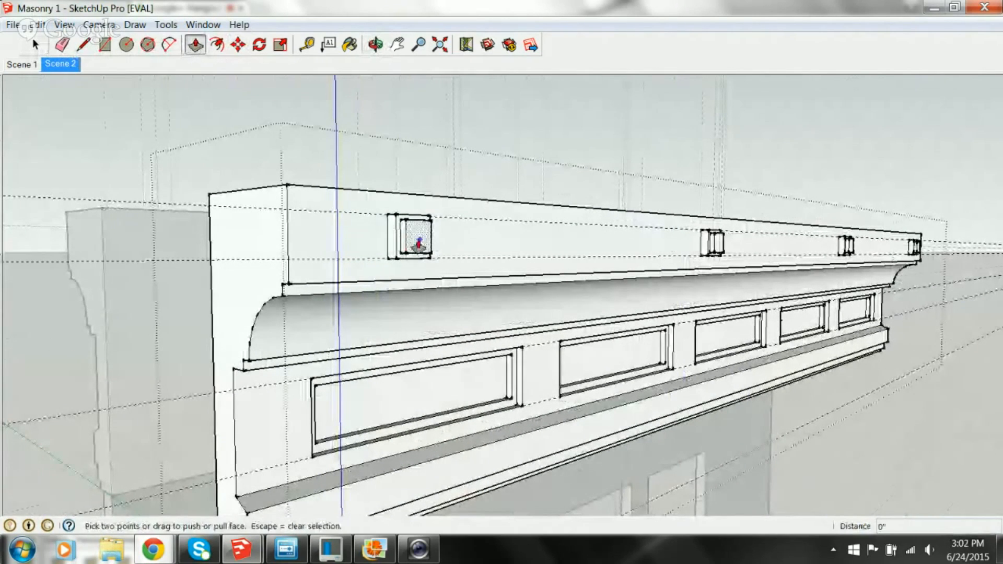
{"action": "left_click", "coordinate": [410, 233]}
{"action": "left_click", "coordinate": [405, 246]}
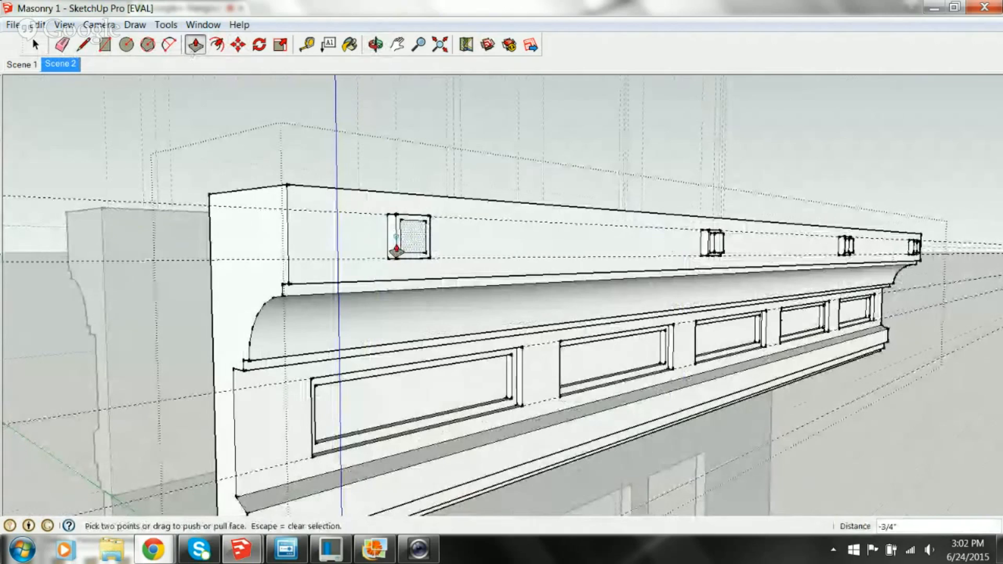
Push the first block's outer frame back 1 1/4" and its inner square by the same amount, flush with the top band
{"action": "key", "text": "space"}
{"action": "scroll", "coordinate": [392, 241], "scroll_direction": "up", "scroll_amount": 4}
{"action": "left_click", "coordinate": [411, 226]}
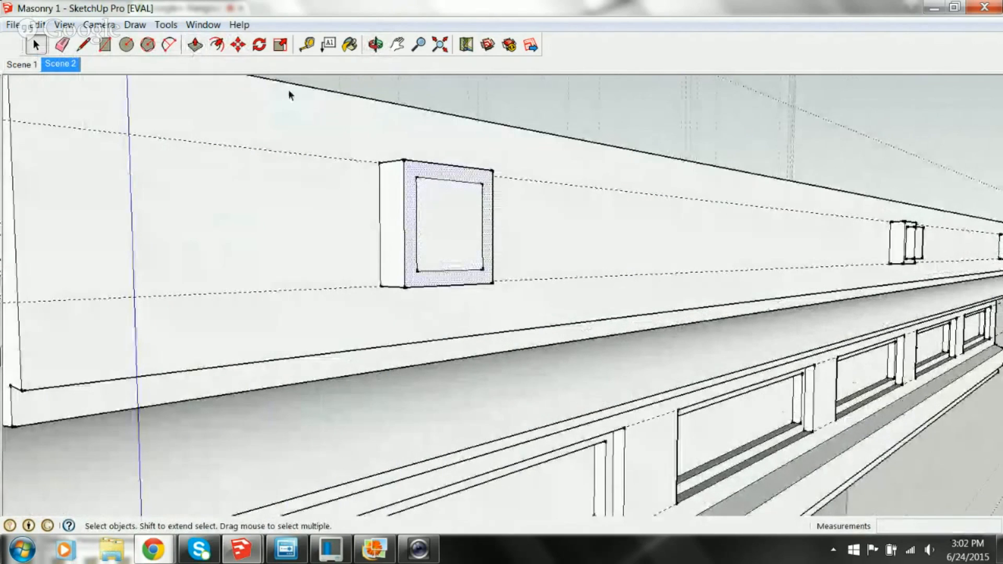
{"action": "left_click", "coordinate": [194, 44]}
{"action": "left_click", "coordinate": [405, 201]}
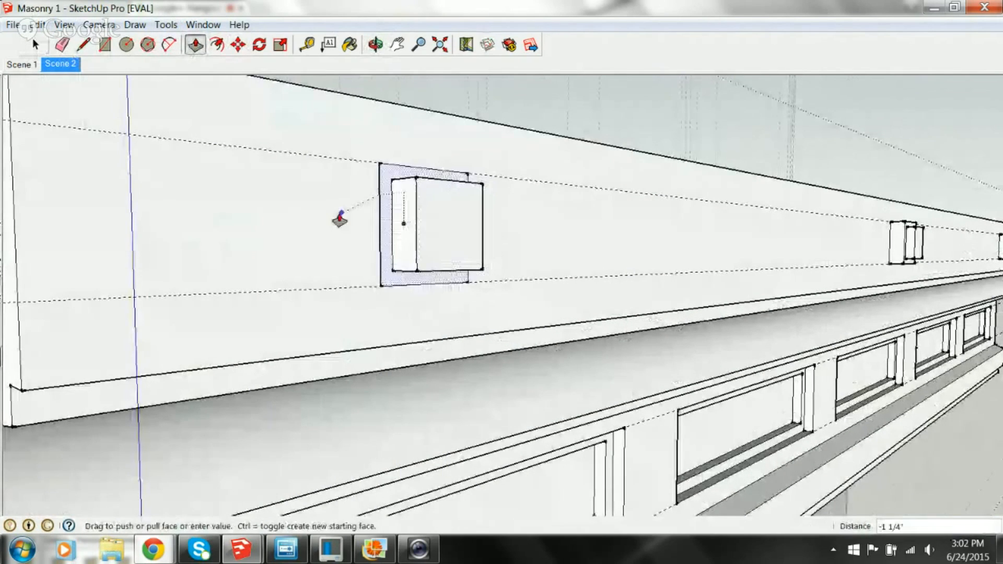
{"action": "left_click", "coordinate": [342, 217]}
{"action": "left_click", "coordinate": [457, 212]}
{"action": "left_click", "coordinate": [389, 225]}
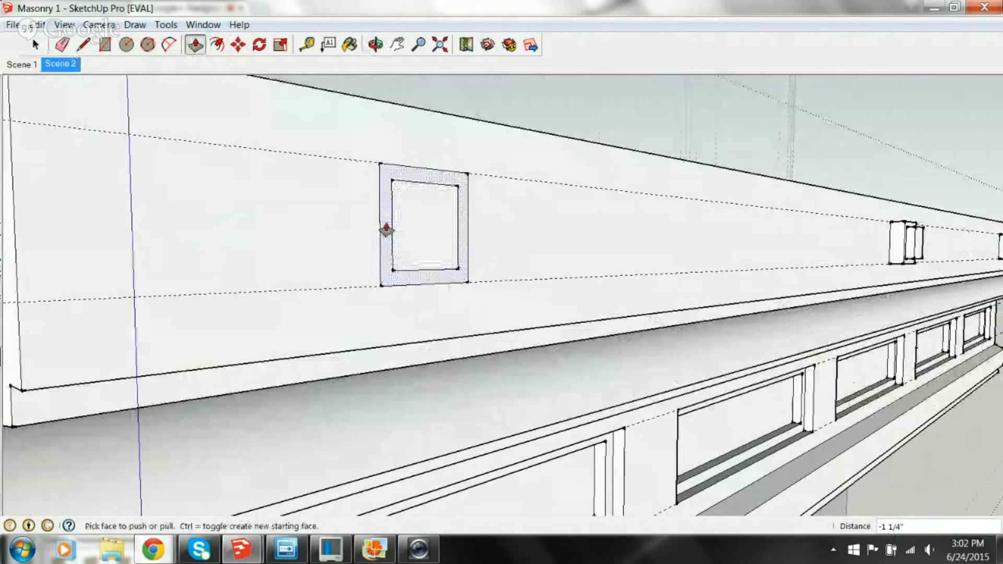
Delete the leftover edges of the flattened block's inner square
{"action": "key", "text": "space"}
{"action": "left_click", "coordinate": [394, 179]}
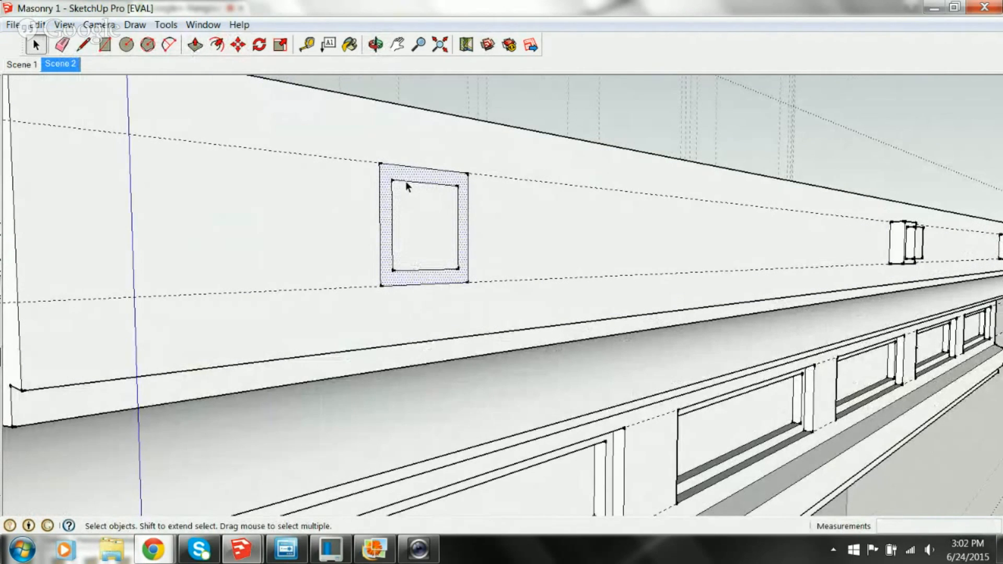
{"action": "left_click", "coordinate": [406, 181]}
{"action": "key", "text": "Delete"}
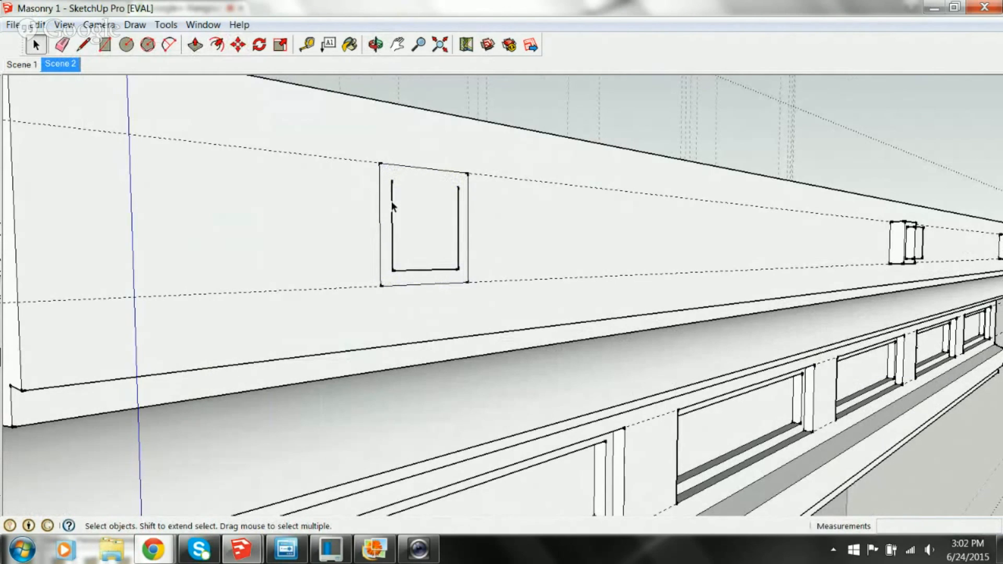
{"action": "left_click", "coordinate": [390, 248]}
{"action": "key", "text": "Delete"}
{"action": "left_click", "coordinate": [429, 270]}
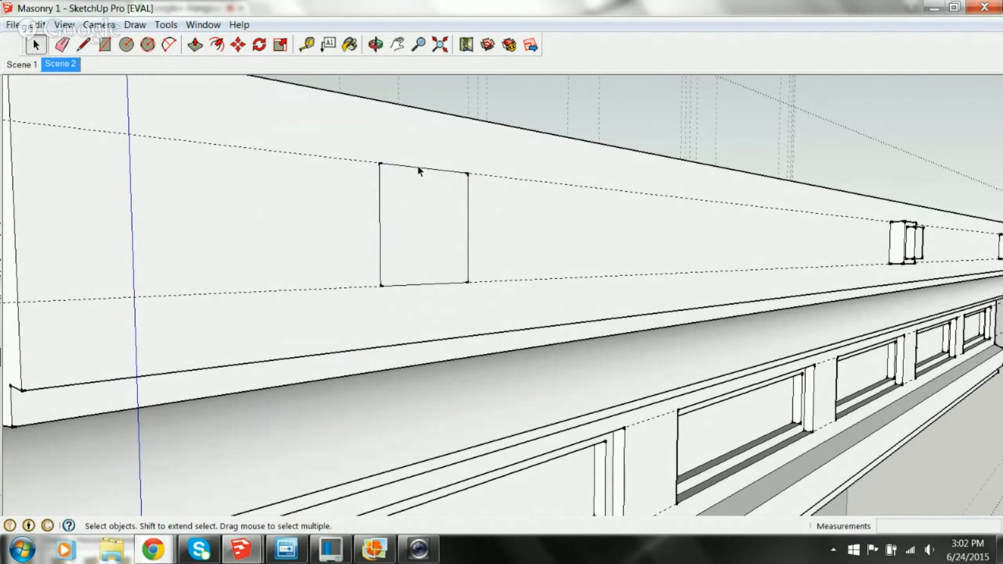
Delete the four leftover outer edges of the flattened block so the top band is one plain face there
{"action": "left_click", "coordinate": [418, 166]}
{"action": "left_click", "coordinate": [399, 167]}
{"action": "left_click", "coordinate": [379, 200], "text": "shift"}
{"action": "key", "text": "Delete"}
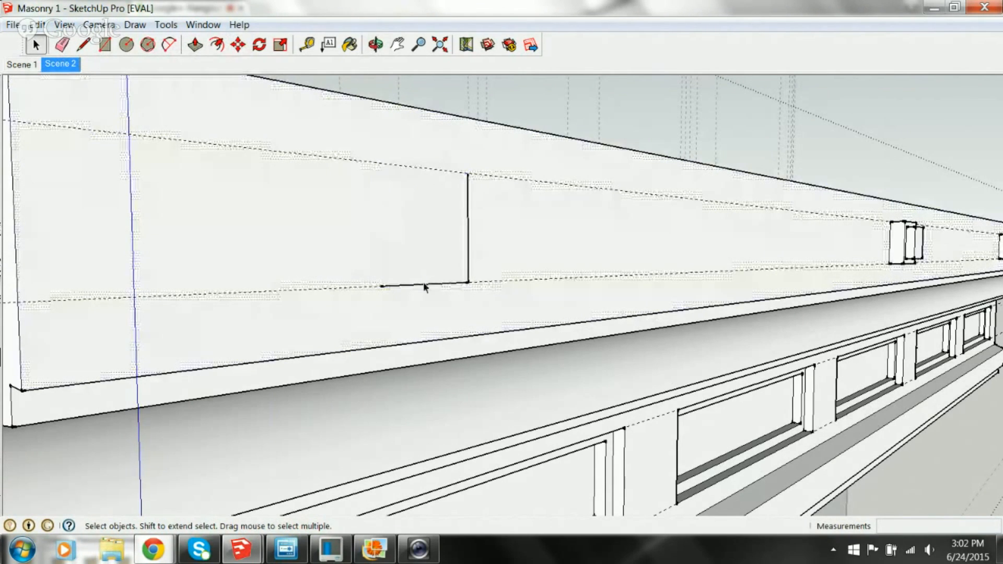
{"action": "left_click", "coordinate": [423, 284]}
{"action": "key", "text": "Delete"}
{"action": "left_click", "coordinate": [469, 245]}
{"action": "key", "text": "Delete"}
Delete the three remaining square blocks from the cornice copy's top band
{"action": "middle_click_drag", "start_coordinate": [466, 256], "coordinate": [350, 146]}
{"action": "left_click_drag", "start_coordinate": [351, 147], "coordinate": [432, 296]}
{"action": "key", "text": "Delete"}
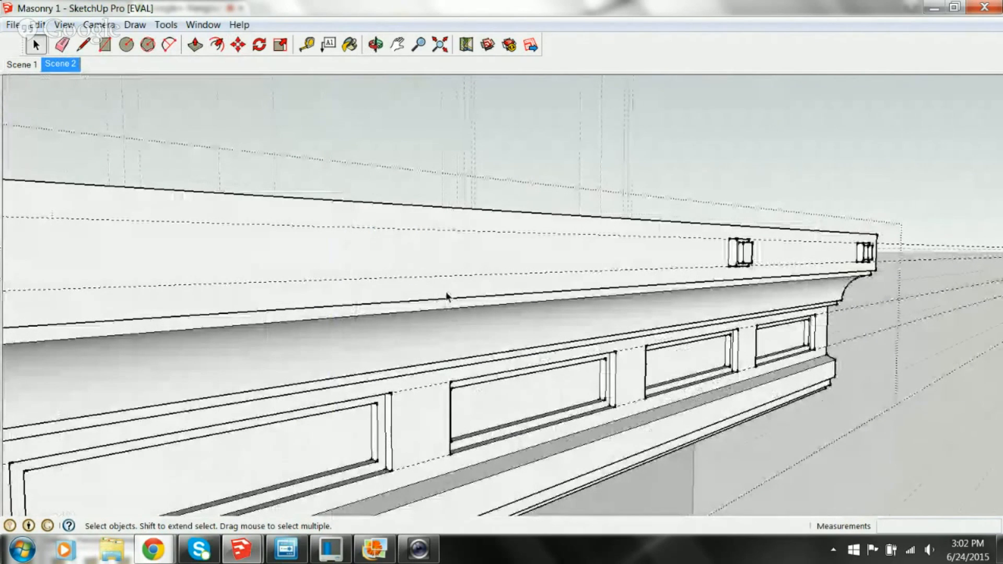
{"action": "left_click_drag", "start_coordinate": [711, 195], "coordinate": [754, 272]}
{"action": "key", "text": "Delete"}
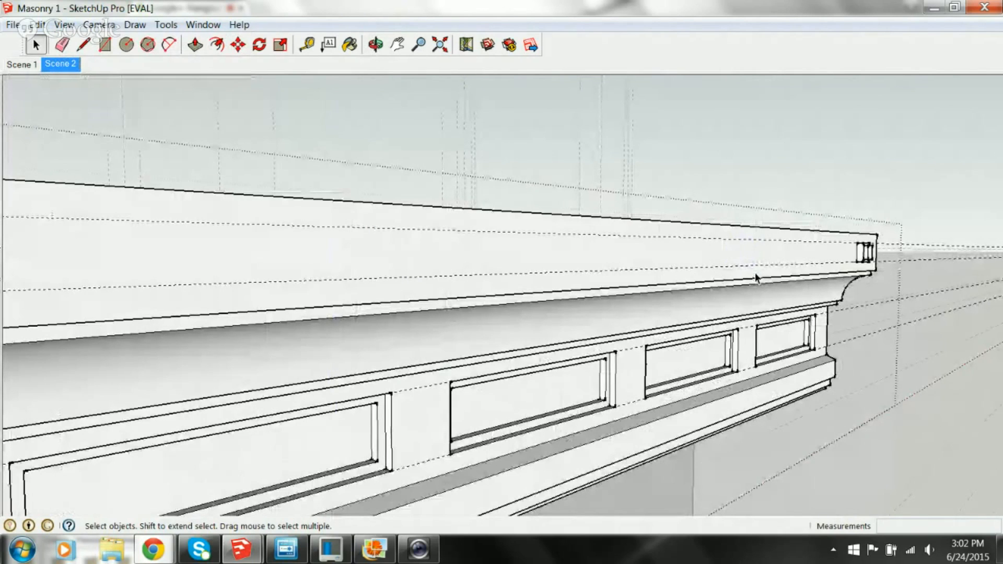
{"action": "middle_click_drag", "start_coordinate": [754, 272], "coordinate": [748, 268]}
{"action": "scroll", "coordinate": [634, 238], "scroll_direction": "up", "scroll_amount": 5}
{"action": "left_click_drag", "start_coordinate": [555, 138], "coordinate": [638, 298]}
{"action": "key", "text": "Delete"}
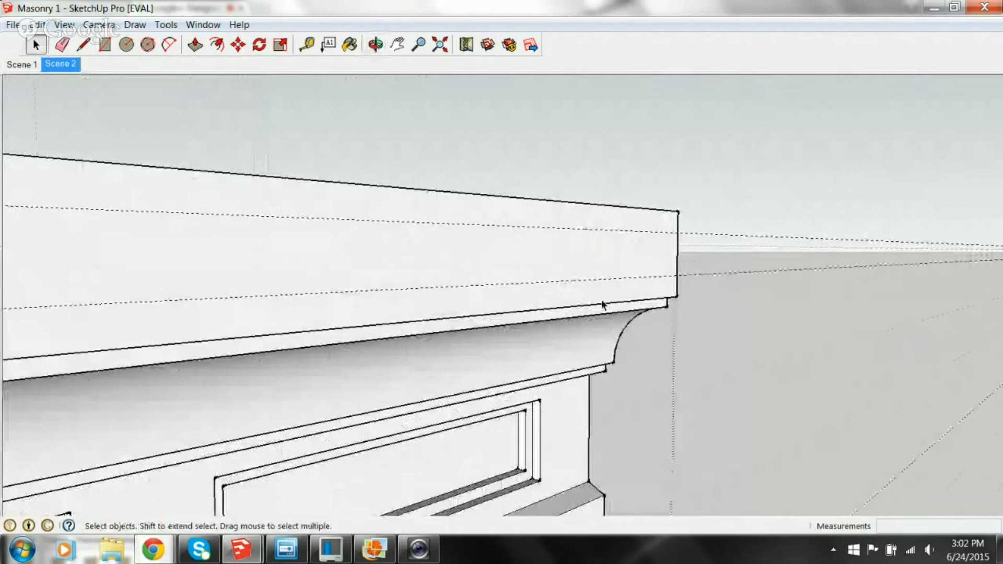
Place a vertical guide on the top band 2" in from the end edge nearest the blue axis
{"action": "scroll", "coordinate": [545, 316], "scroll_direction": "down", "scroll_amount": 3}
{"action": "middle_click_drag", "start_coordinate": [366, 303], "coordinate": [734, 168], "text": "shift"}
{"action": "scroll", "coordinate": [654, 215], "scroll_direction": "down", "scroll_amount": 4}
{"action": "mouse_move", "coordinate": [386, 173]}
{"action": "middle_mouse_down", "text": "shift"}
{"action": "mouse_move", "coordinate": [443, 208]}
{"action": "mouse_move", "coordinate": [594, 264]}
{"action": "middle_mouse_up", "text": "shift"}
{"action": "scroll", "coordinate": [595, 264], "scroll_direction": "down", "scroll_amount": 1}
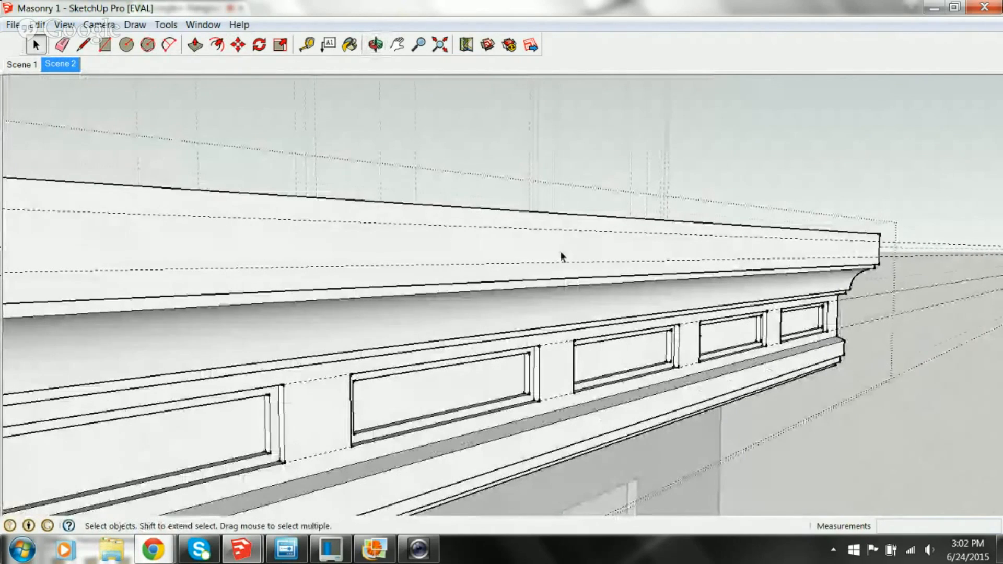
{"action": "scroll", "coordinate": [351, 245], "scroll_direction": "down", "scroll_amount": 1}
{"action": "middle_click_drag", "start_coordinate": [351, 246], "coordinate": [233, 80]}
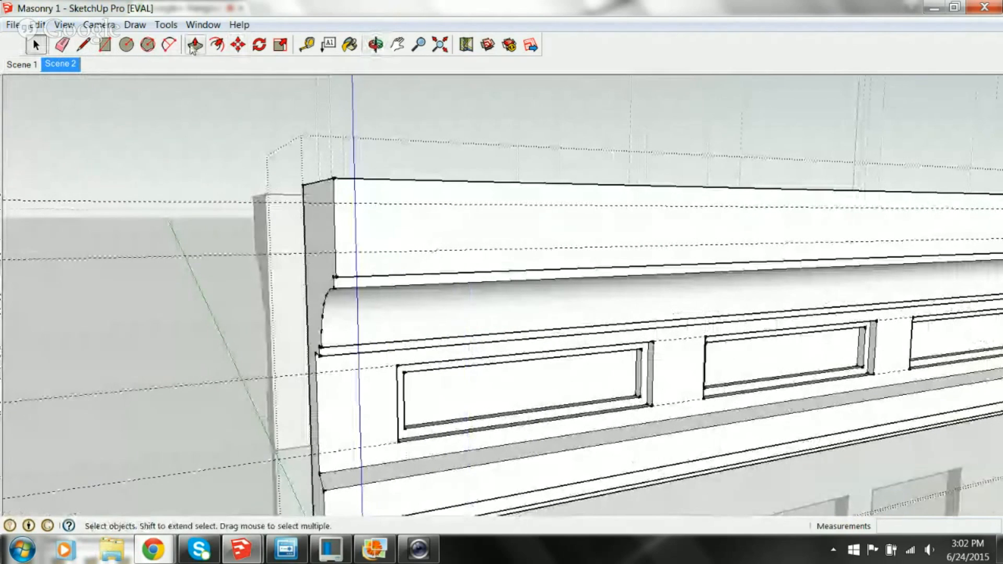
{"action": "left_click", "coordinate": [307, 46]}
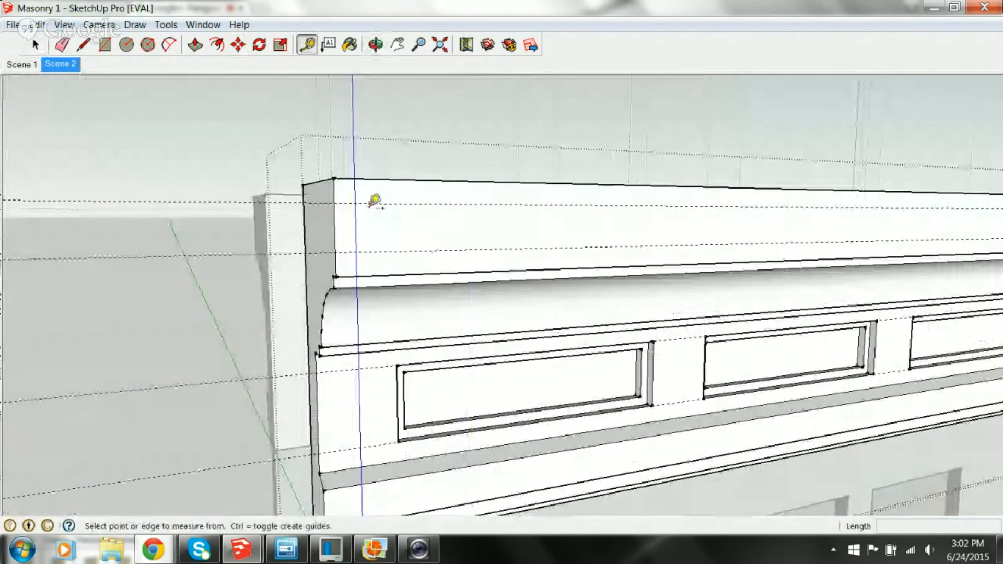
{"action": "left_click", "coordinate": [334, 229]}
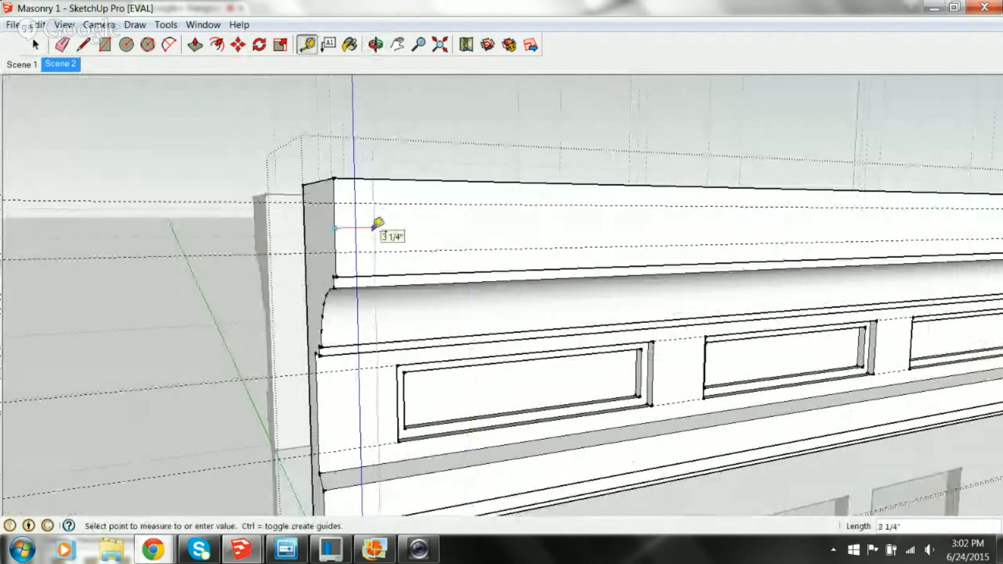
{"action": "type", "text": "2"}
{"action": "key", "text": "Return"}
Place a matching vertical guide 2" in from the opposite end of the top band
{"action": "middle_click_drag", "start_coordinate": [376, 224], "coordinate": [838, 233]}
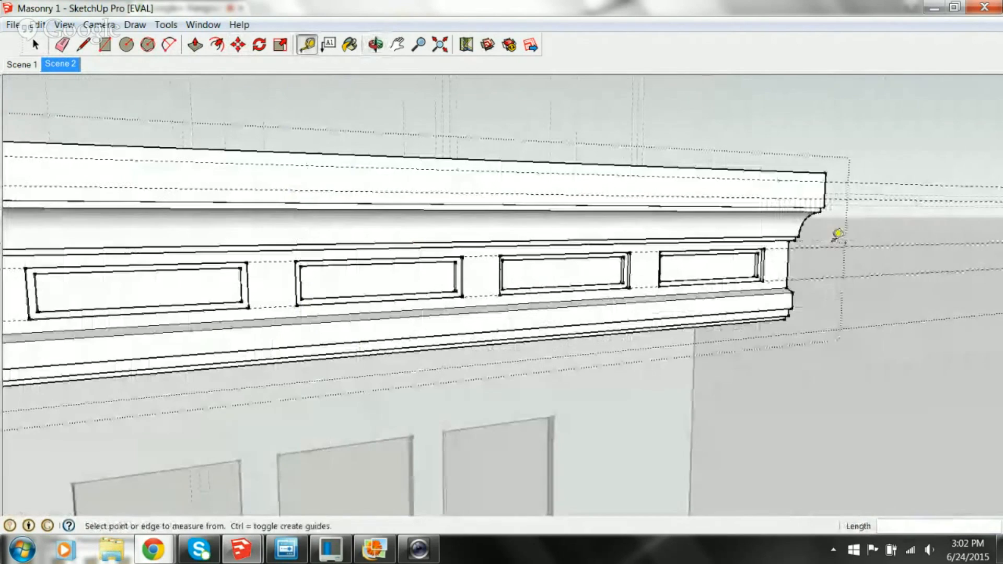
{"action": "left_click", "coordinate": [831, 178]}
{"action": "type", "text": "2"}
{"action": "key", "text": "Return"}
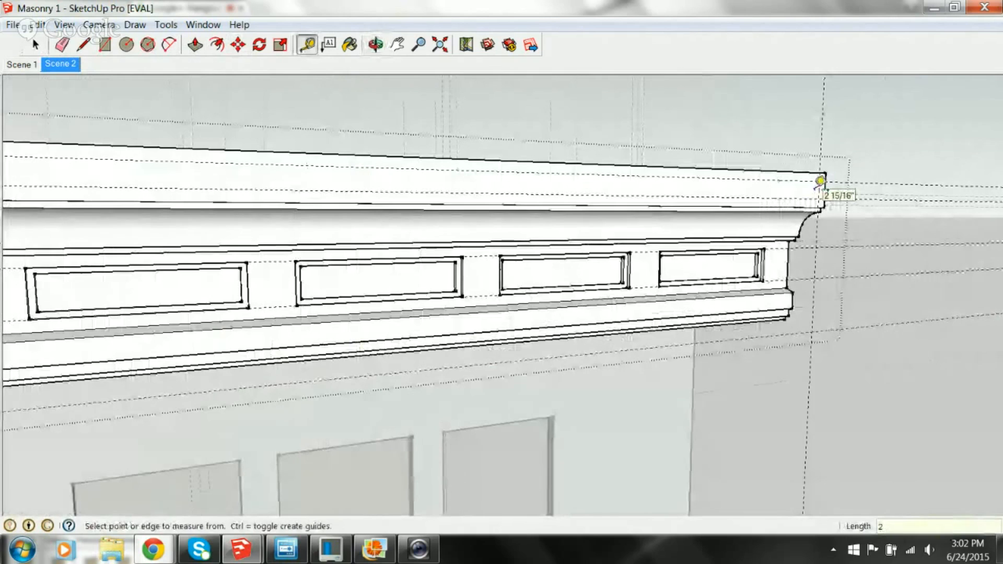
Draw a 17' by 4" rectangle on the top band between the guide intersections
{"action": "scroll", "coordinate": [374, 184], "scroll_direction": "down", "scroll_amount": 2}
{"action": "middle_click_drag", "start_coordinate": [374, 184], "coordinate": [619, 186], "text": "shift"}
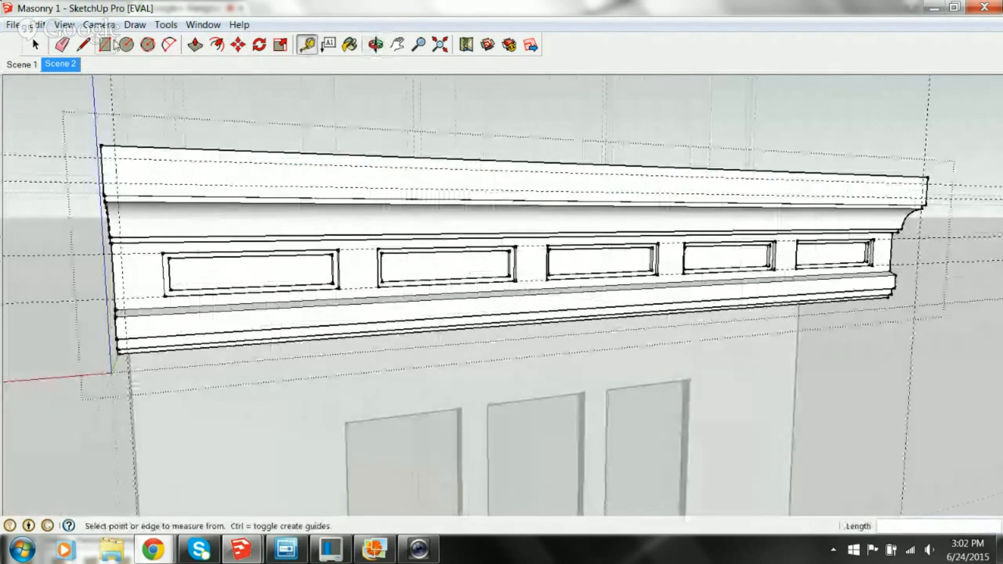
{"action": "left_click", "coordinate": [100, 49]}
{"action": "left_click", "coordinate": [116, 182]}
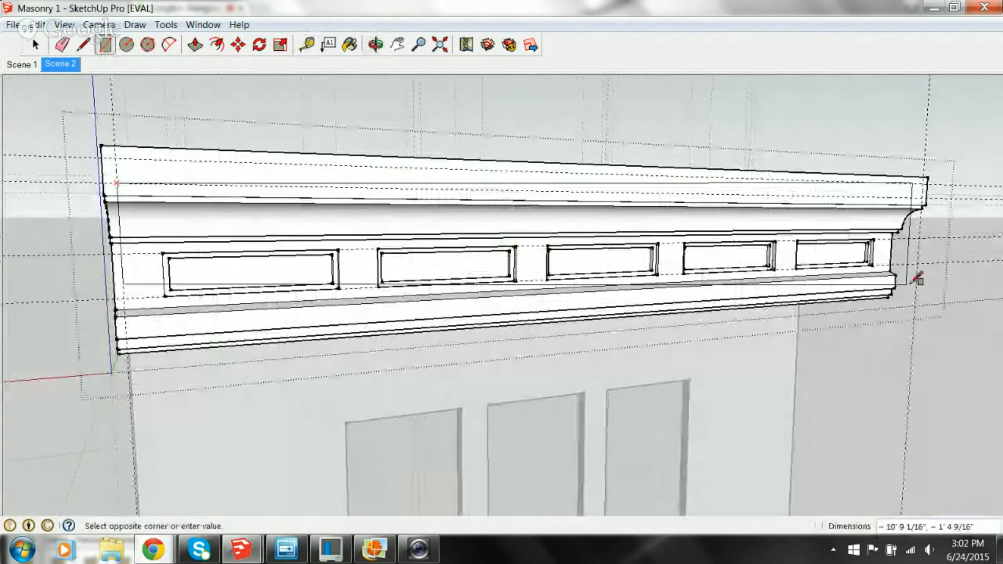
{"action": "left_click", "coordinate": [929, 180]}
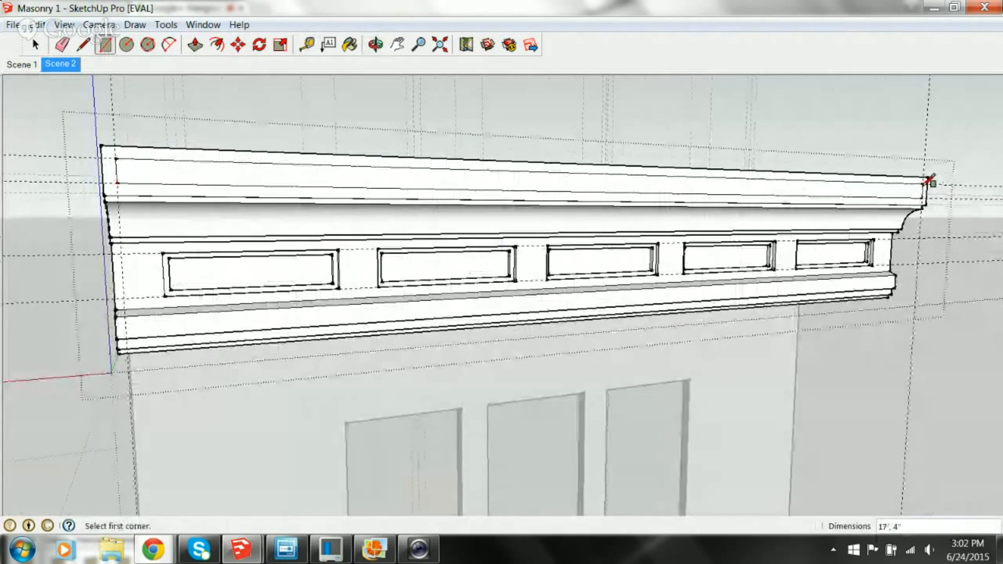
{"action": "key", "text": "space"}
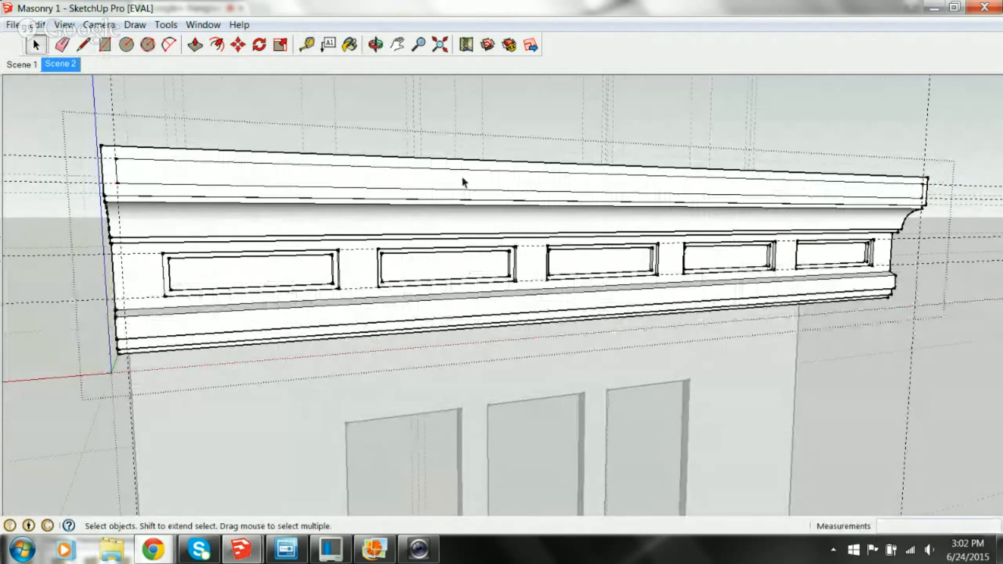
Push the new long rectangle 2" into the top band to form a recessed panel
{"action": "left_click", "coordinate": [462, 178]}
{"action": "middle_click_drag", "start_coordinate": [218, 191], "coordinate": [209, 94]}
{"action": "left_click", "coordinate": [192, 50]}
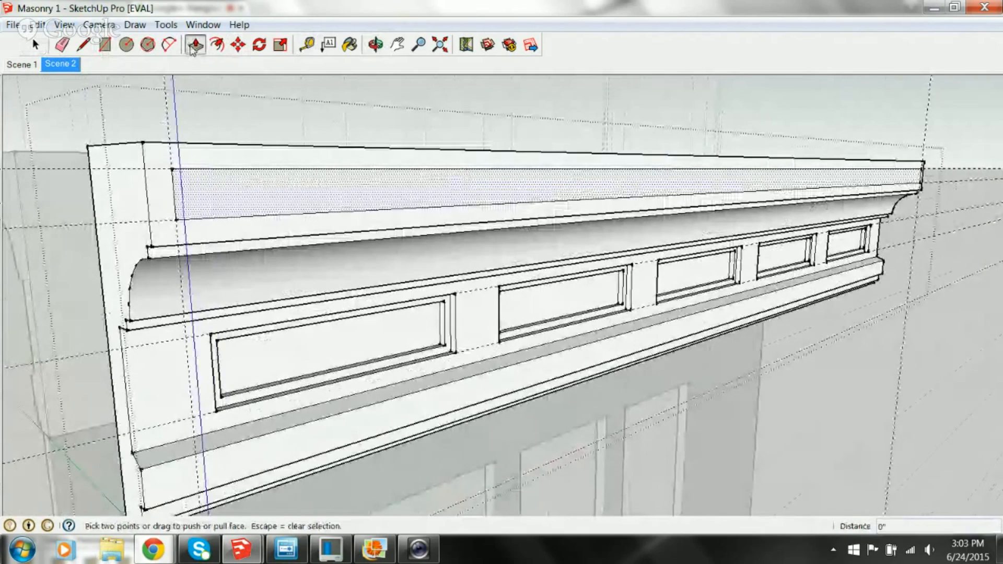
{"action": "left_click", "coordinate": [261, 200]}
{"action": "left_click", "coordinate": [258, 201]}
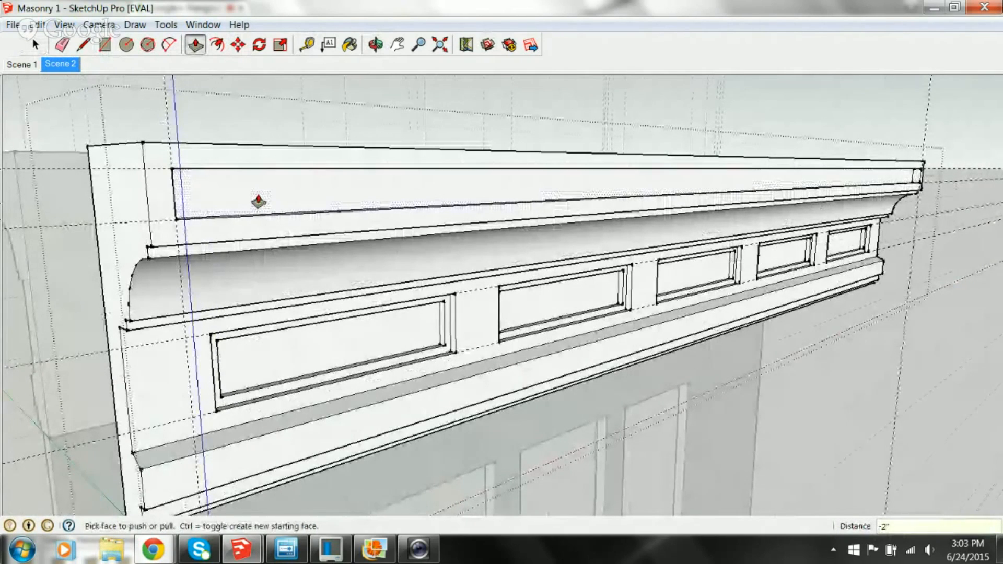
Extend the long recess downward by pushing its lower inside face 1"
{"action": "middle_click_drag", "start_coordinate": [349, 264], "coordinate": [235, 150]}
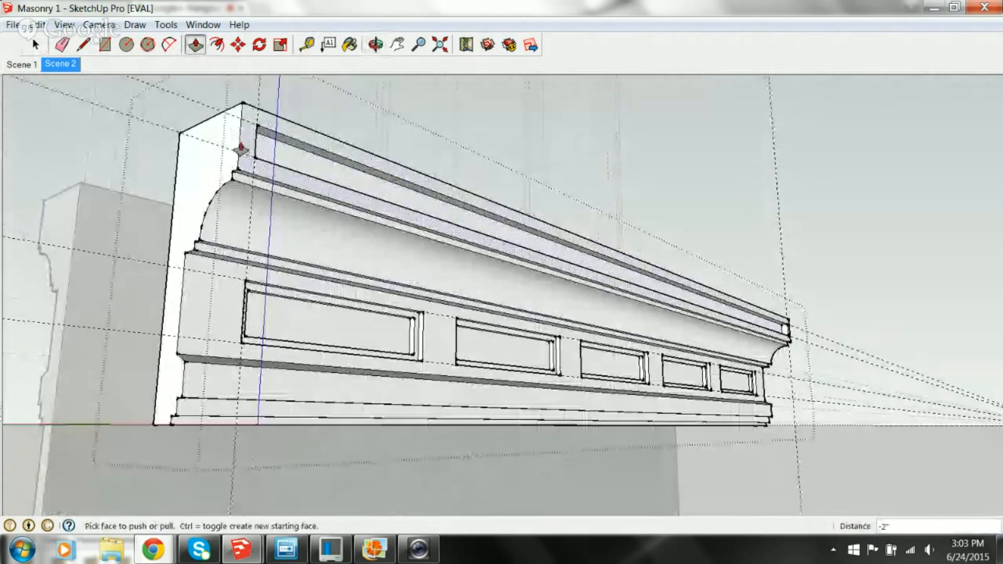
{"action": "middle_click_drag", "start_coordinate": [860, 329], "coordinate": [477, 343]}
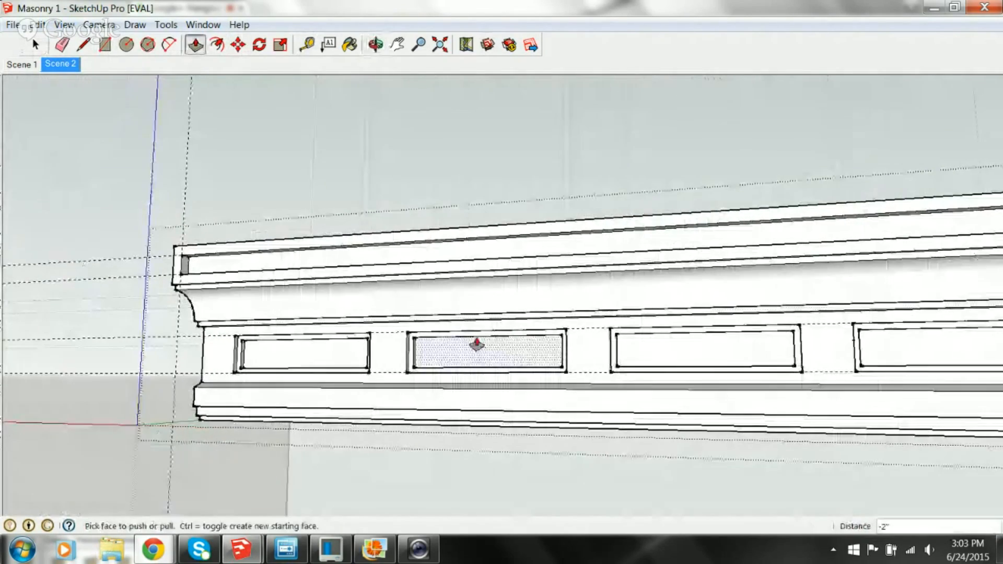
{"action": "scroll", "coordinate": [262, 328], "scroll_direction": "down", "scroll_amount": 1}
{"action": "middle_click_drag", "start_coordinate": [262, 327], "coordinate": [202, 315], "text": "shift"}
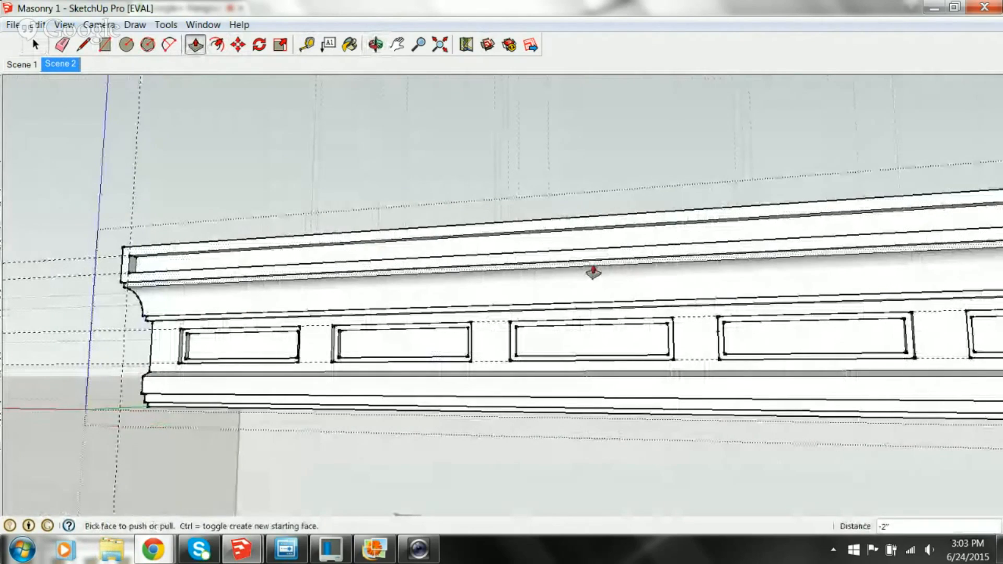
{"action": "middle_click_drag", "start_coordinate": [217, 286], "coordinate": [124, 343]}
{"action": "scroll", "coordinate": [146, 335], "scroll_direction": "up", "scroll_amount": 2}
{"action": "scroll", "coordinate": [147, 336], "scroll_direction": "up", "scroll_amount": 2}
{"action": "left_click", "coordinate": [149, 304]}
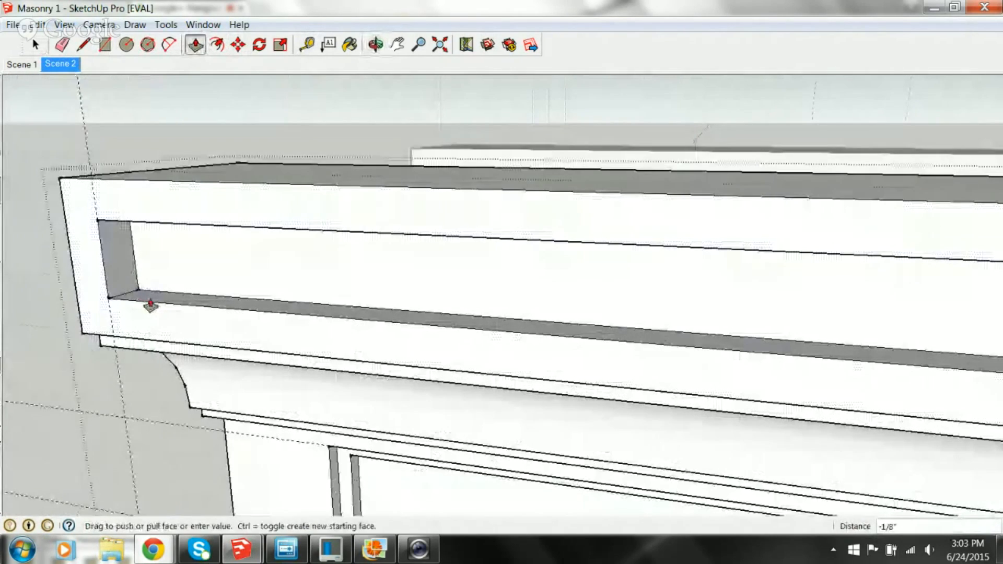
{"action": "type", "text": "1"}
{"action": "key", "text": "Return"}
Extend the long recess upward by pushing its upper inside face 1"
{"action": "middle_click_drag", "start_coordinate": [196, 325], "coordinate": [233, 179]}
{"action": "left_click", "coordinate": [208, 150]}
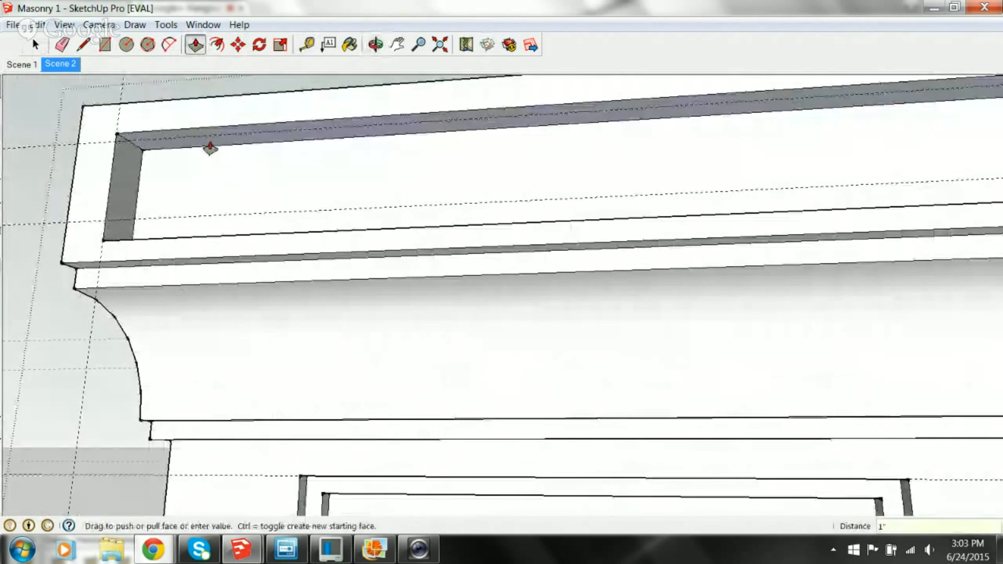
{"action": "key", "text": "Return"}
{"action": "scroll", "coordinate": [122, 207], "scroll_direction": "down", "scroll_amount": 2}
{"action": "middle_click_drag", "start_coordinate": [123, 207], "coordinate": [362, 277]}
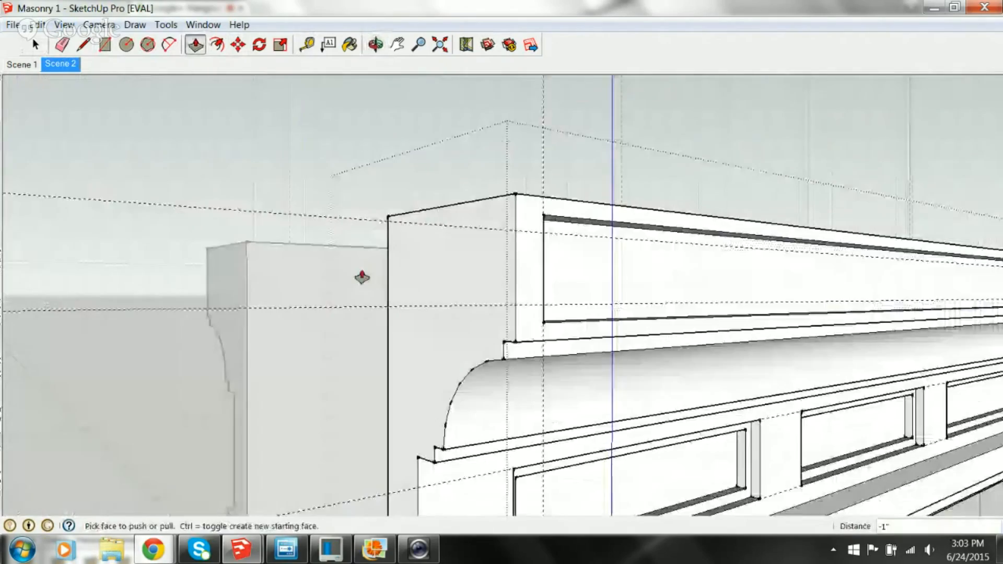
Draw a vertical line across the middle of the first lower panel's inner recess, from its upper to its lower edge
{"action": "scroll", "coordinate": [361, 277], "scroll_direction": "down", "scroll_amount": 2}
{"action": "mouse_move", "coordinate": [708, 294]}
{"action": "middle_mouse_down"}
{"action": "mouse_move", "coordinate": [540, 275]}
{"action": "mouse_move", "coordinate": [507, 302]}
{"action": "mouse_move", "coordinate": [754, 317]}
{"action": "mouse_move", "coordinate": [512, 360]}
{"action": "middle_mouse_up"}
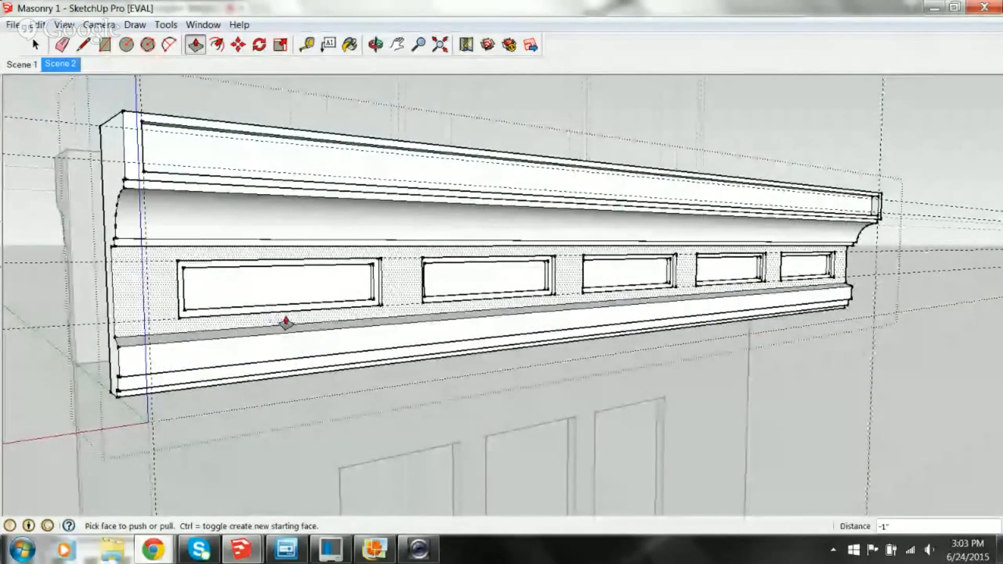
{"action": "scroll", "coordinate": [287, 321], "scroll_direction": "up", "scroll_amount": 2}
{"action": "scroll", "coordinate": [315, 340], "scroll_direction": "down", "scroll_amount": 2}
{"action": "middle_click_drag", "start_coordinate": [316, 340], "coordinate": [352, 309]}
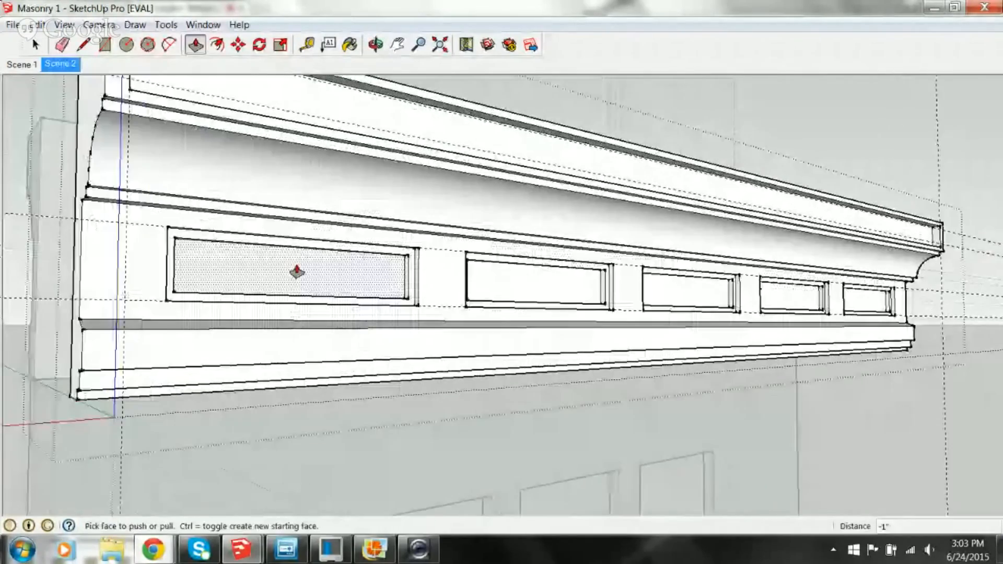
{"action": "scroll", "coordinate": [296, 272], "scroll_direction": "up", "scroll_amount": 3}
{"action": "middle_click_drag", "start_coordinate": [295, 275], "coordinate": [236, 217]}
{"action": "middle_click_drag", "start_coordinate": [253, 266], "coordinate": [414, 277]}
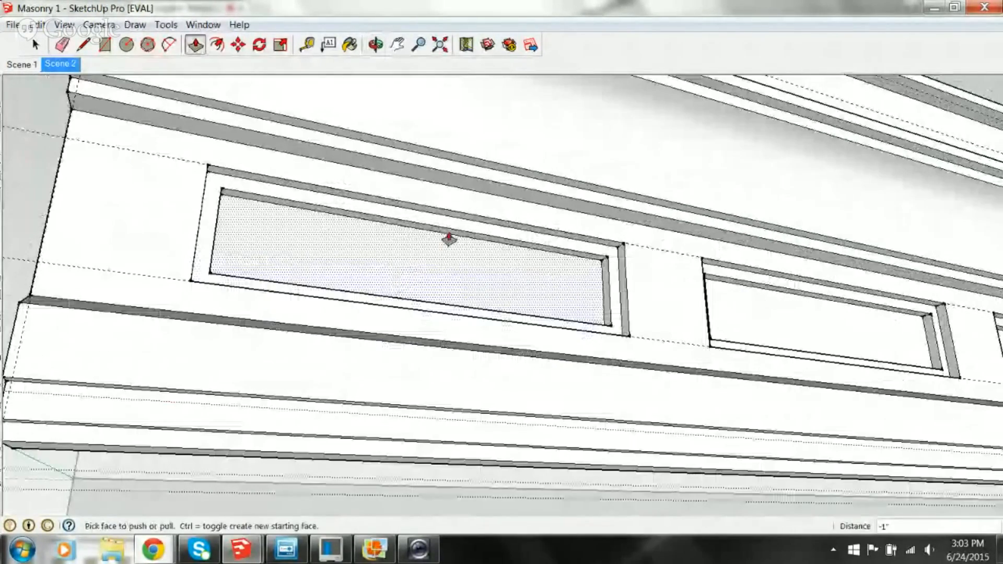
{"action": "key", "text": "l"}
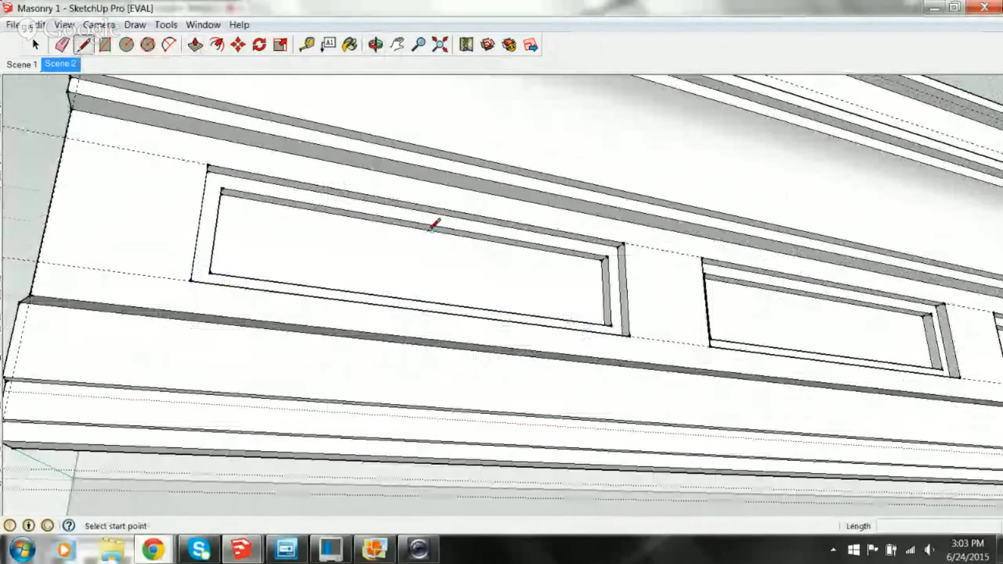
{"action": "middle_click_drag", "start_coordinate": [433, 229], "coordinate": [465, 340]}
{"action": "left_click", "coordinate": [429, 459]}
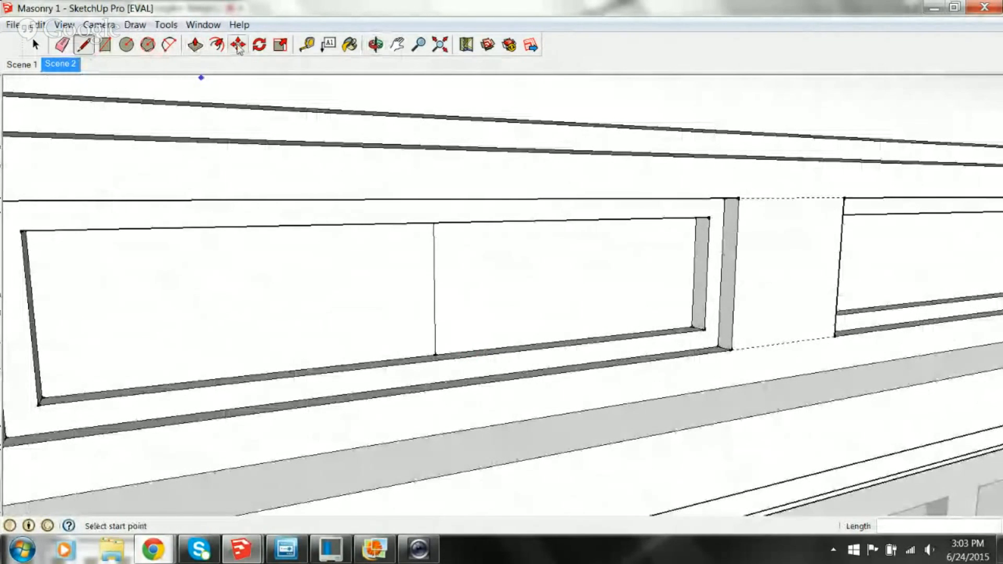
Place vertical guides 2" to each side of the first panel's centre line
{"action": "left_click", "coordinate": [308, 45]}
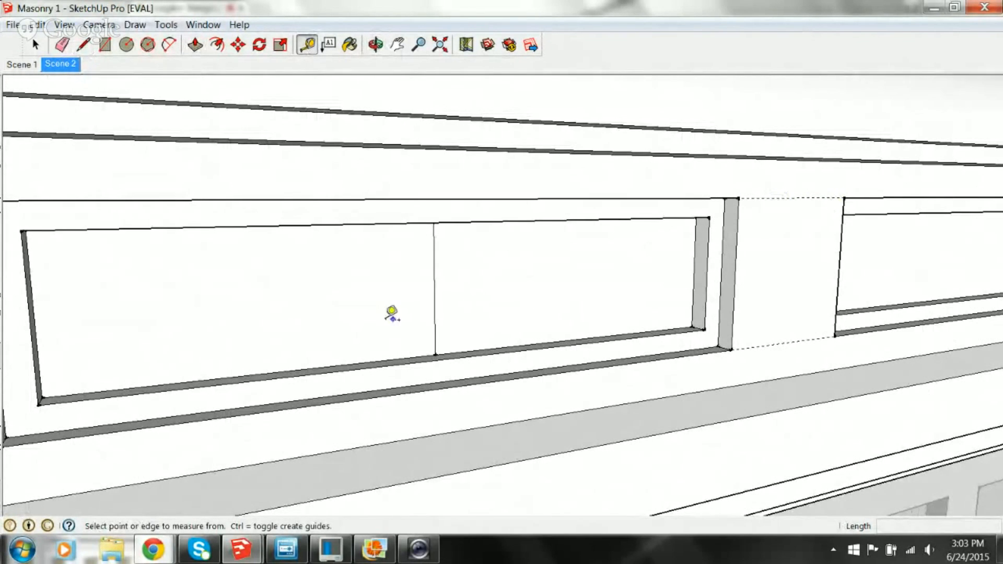
{"action": "left_click", "coordinate": [436, 289]}
{"action": "type", "text": "2"}
{"action": "key", "text": "Return"}
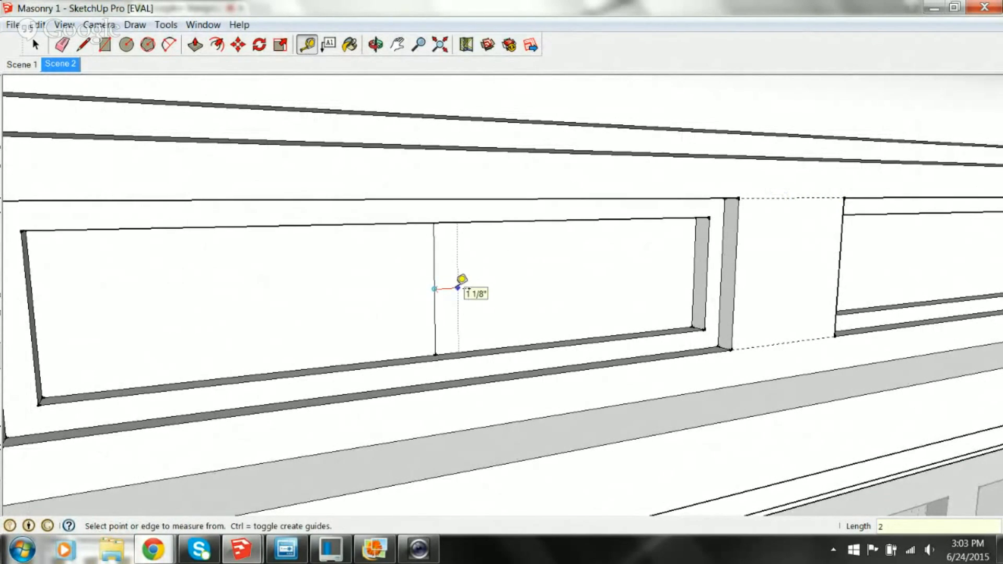
{"action": "left_click", "coordinate": [436, 277]}
{"action": "type", "text": "2"}
{"action": "key", "text": "Return"}
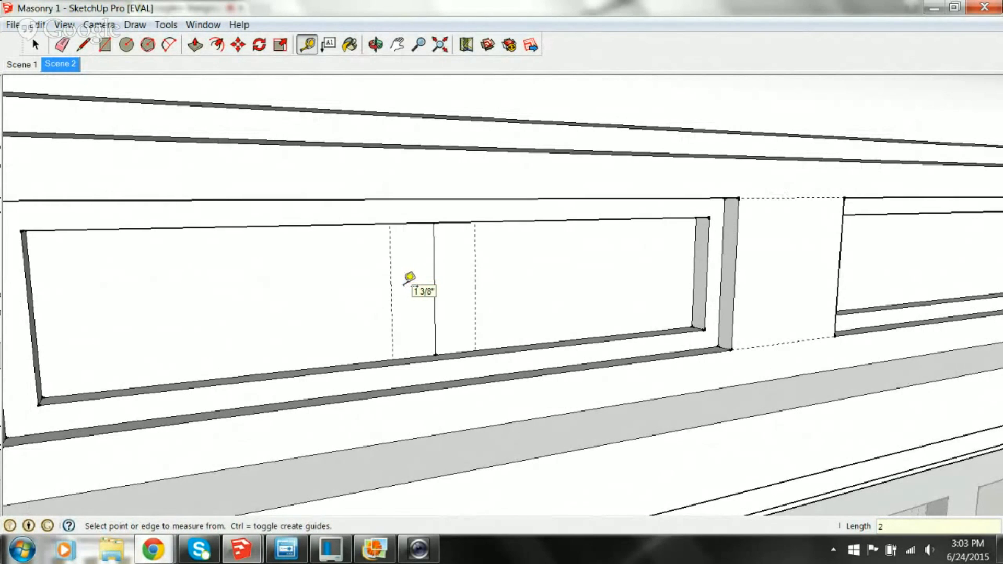
Delete the first panel's centre line, keeping the two guides
{"action": "key", "text": "space"}
{"action": "left_click", "coordinate": [433, 278]}
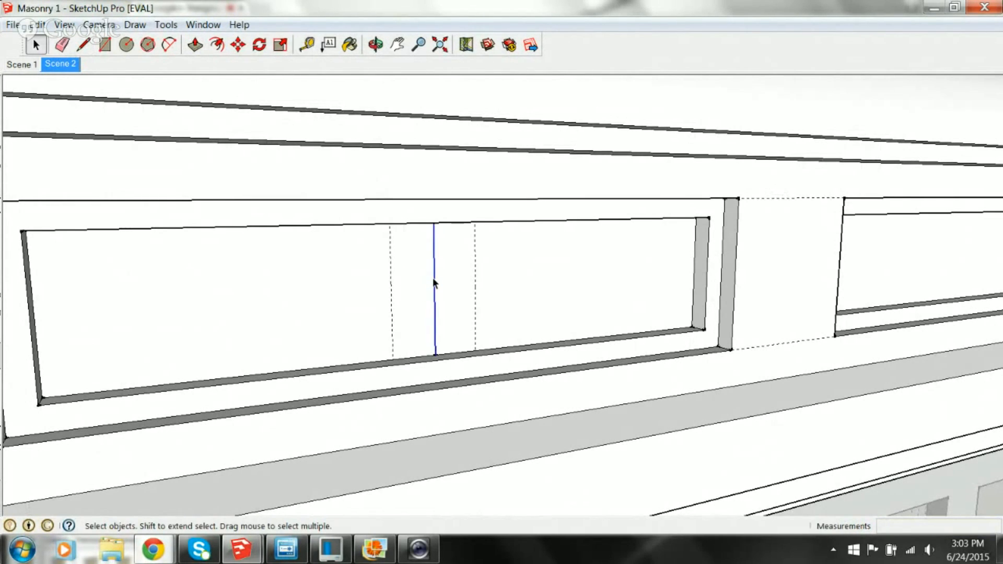
{"action": "key", "text": "Delete"}
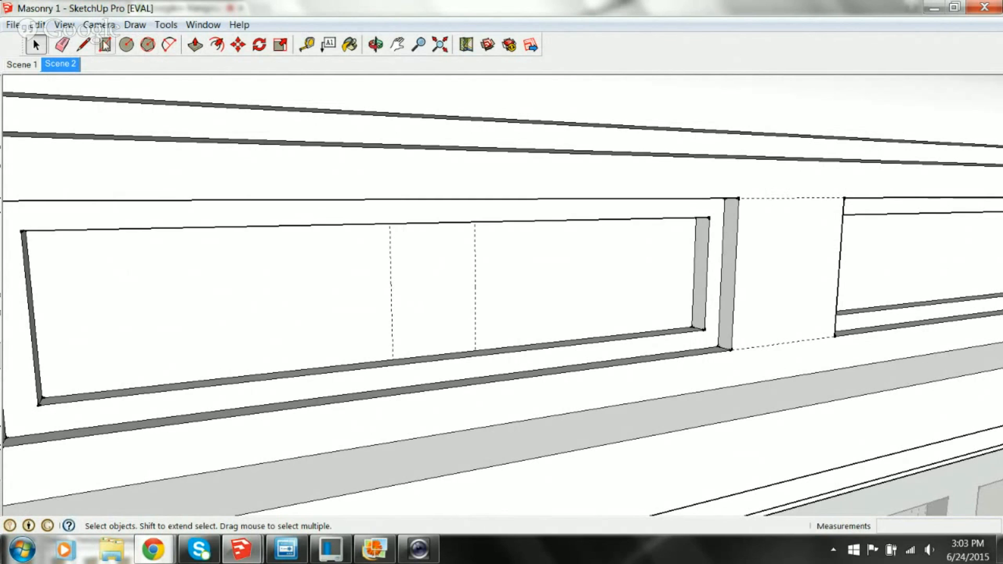
Draw two vertical lines along the guides to outline a central strip in the first panel's inner recess
{"action": "left_click", "coordinate": [83, 45]}
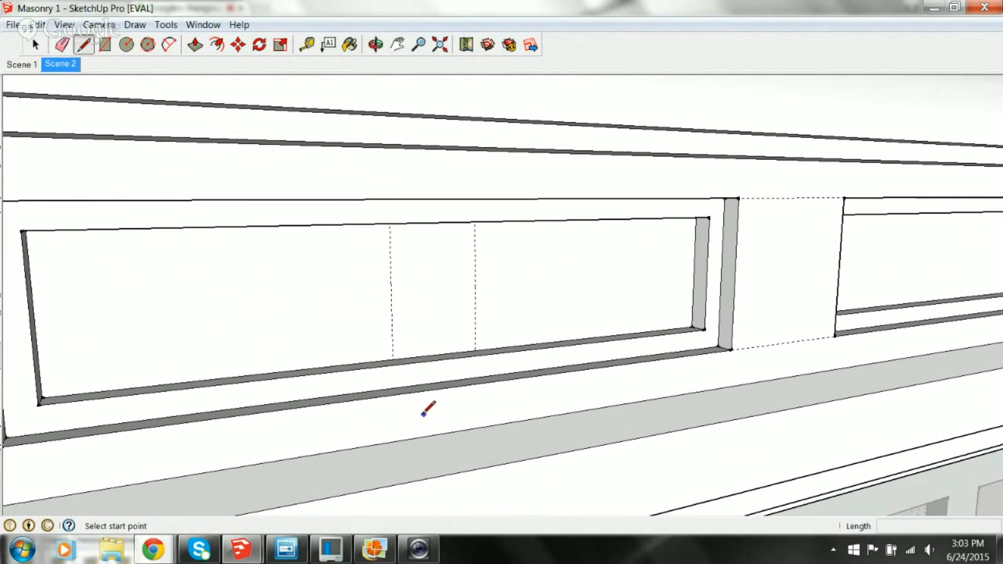
{"action": "left_click", "coordinate": [391, 359]}
{"action": "middle_click_drag", "start_coordinate": [392, 359], "coordinate": [406, 224]}
{"action": "left_click", "coordinate": [400, 226]}
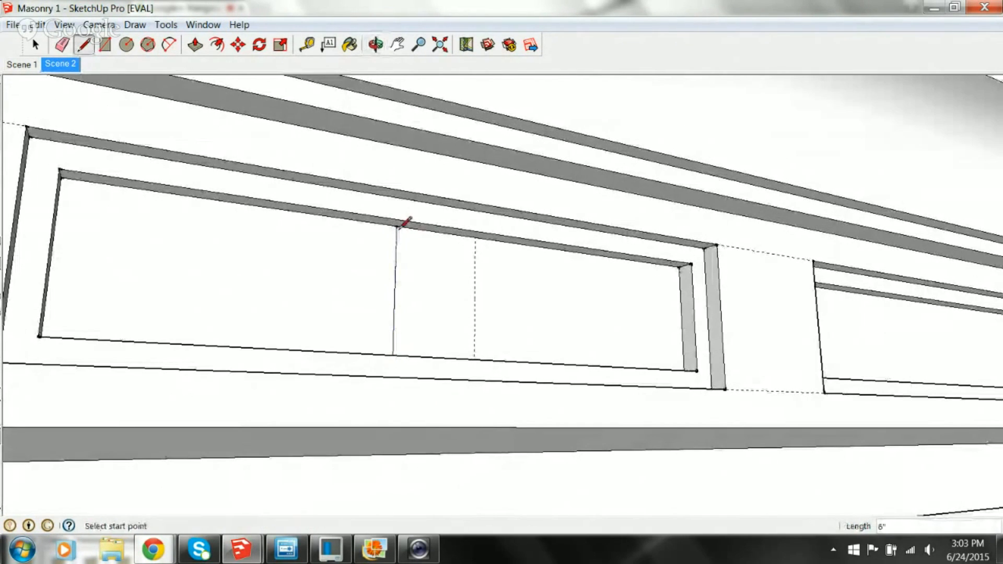
{"action": "left_click", "coordinate": [475, 235]}
{"action": "mouse_move", "coordinate": [475, 229]}
{"action": "middle_mouse_down"}
{"action": "mouse_move", "coordinate": [472, 454]}
{"action": "mouse_move", "coordinate": [477, 231]}
{"action": "middle_mouse_up"}
{"action": "left_click", "coordinate": [456, 423]}
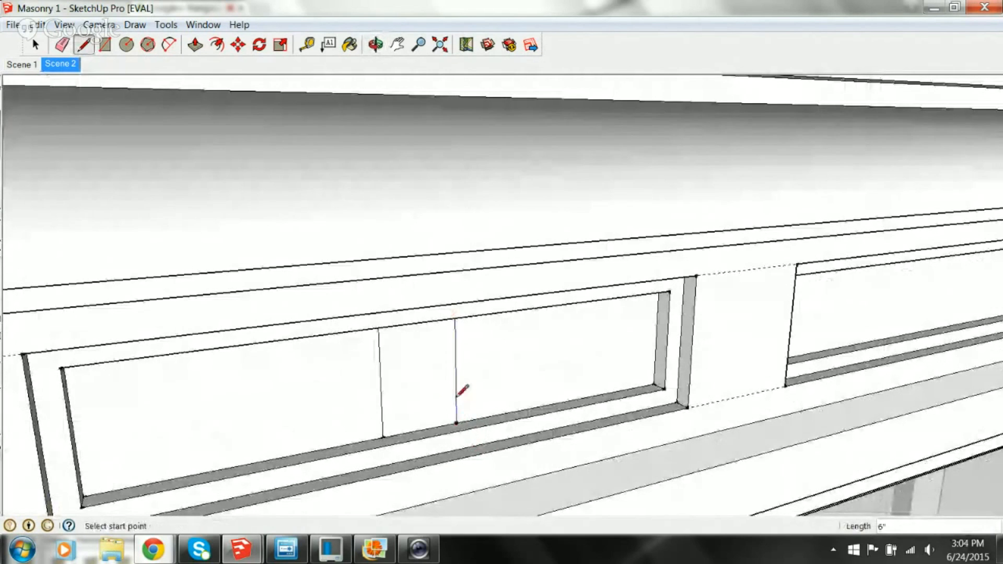
Pull the first panel's central strip out 1", flush with the surrounding frame
{"action": "key", "text": "space"}
{"action": "left_click", "coordinate": [423, 378]}
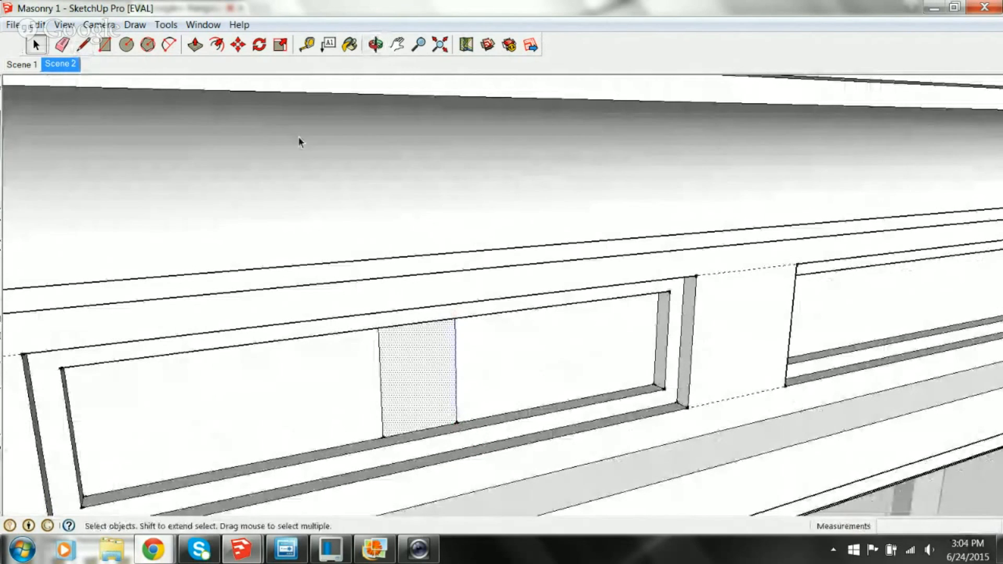
{"action": "left_click", "coordinate": [195, 44]}
{"action": "left_click_drag", "start_coordinate": [416, 385], "coordinate": [422, 452]}
Draw a vertical line between the upper and lower edge midpoints of the second panel's inner recess
{"action": "scroll", "coordinate": [422, 452], "scroll_direction": "down", "scroll_amount": 3}
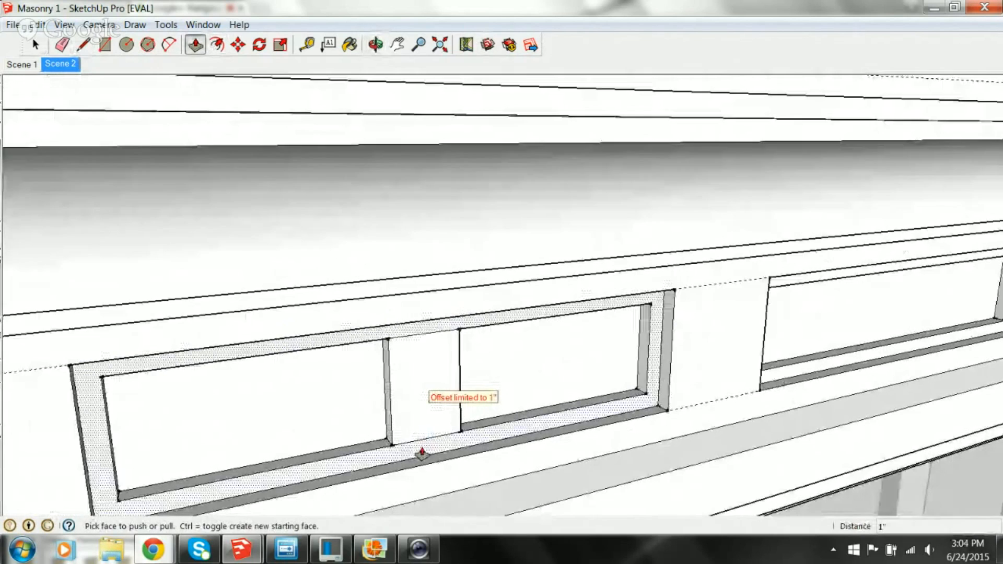
{"action": "mouse_move", "coordinate": [418, 449]}
{"action": "middle_mouse_down"}
{"action": "mouse_move", "coordinate": [488, 374]}
{"action": "mouse_move", "coordinate": [607, 403]}
{"action": "mouse_move", "coordinate": [493, 318]}
{"action": "middle_mouse_up"}
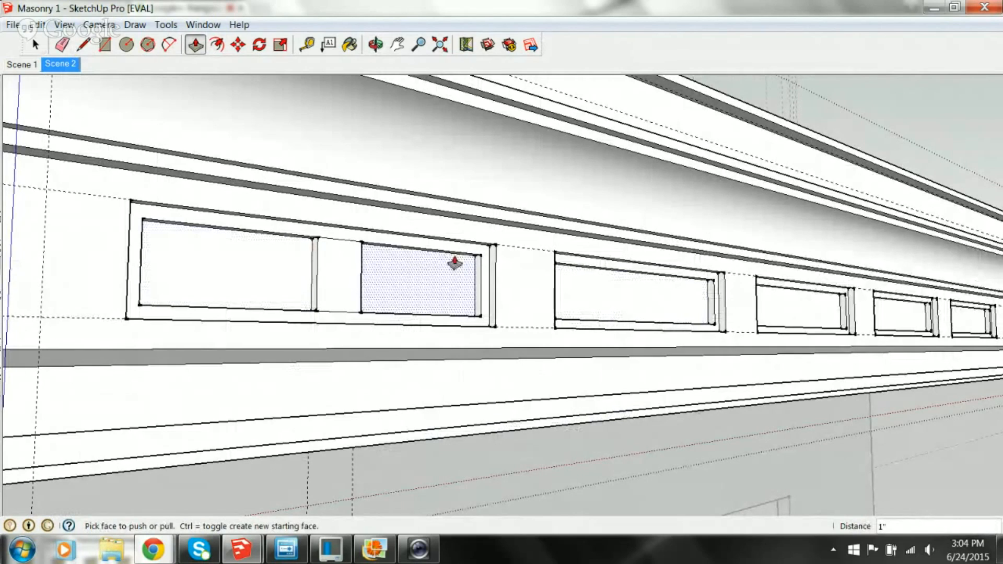
{"action": "left_click", "coordinate": [83, 45]}
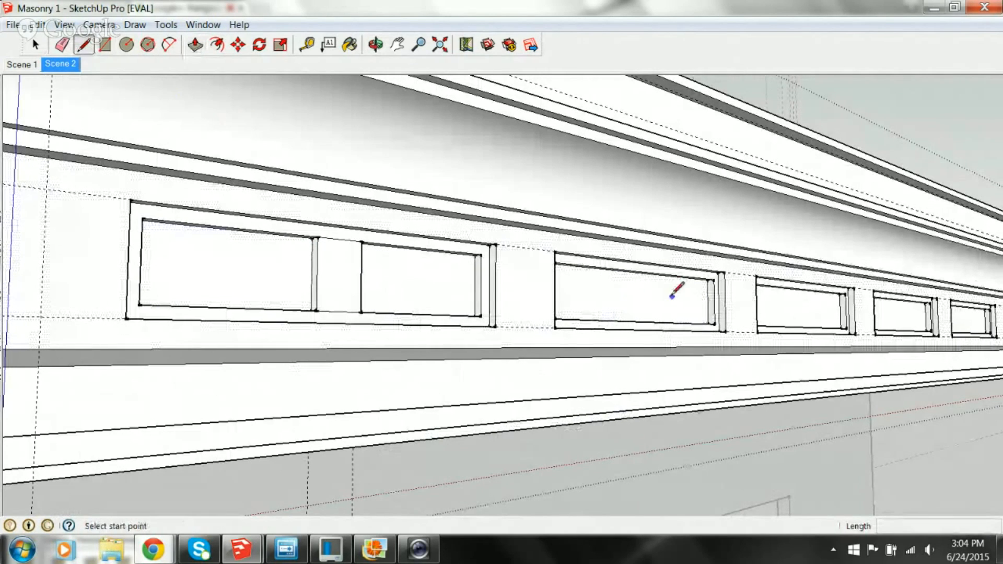
{"action": "middle_click_drag", "start_coordinate": [672, 287], "coordinate": [585, 268]}
{"action": "scroll", "coordinate": [582, 267], "scroll_direction": "up", "scroll_amount": 5}
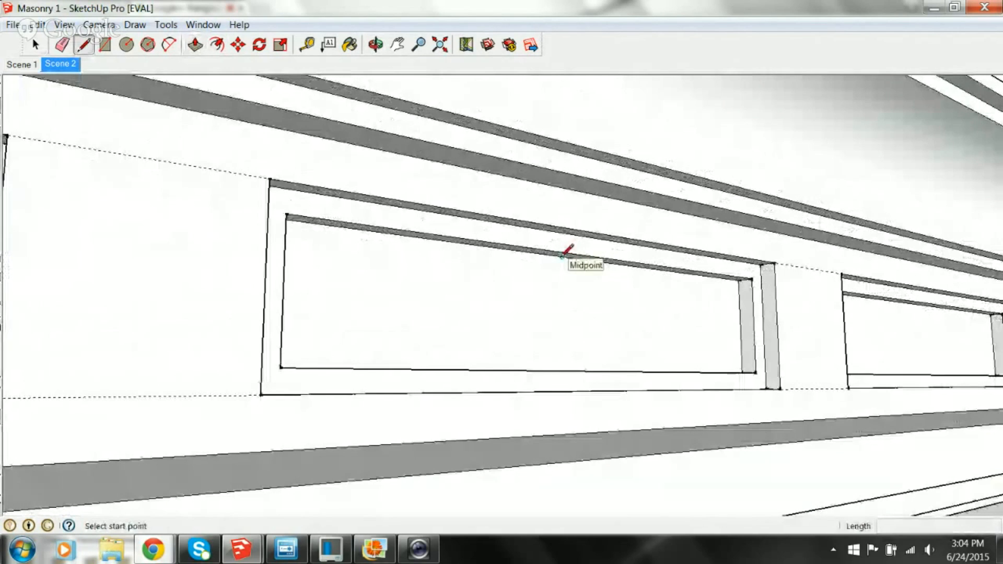
{"action": "left_click", "coordinate": [567, 253]}
{"action": "middle_click_drag", "start_coordinate": [567, 253], "coordinate": [559, 354]}
{"action": "left_click", "coordinate": [563, 375]}
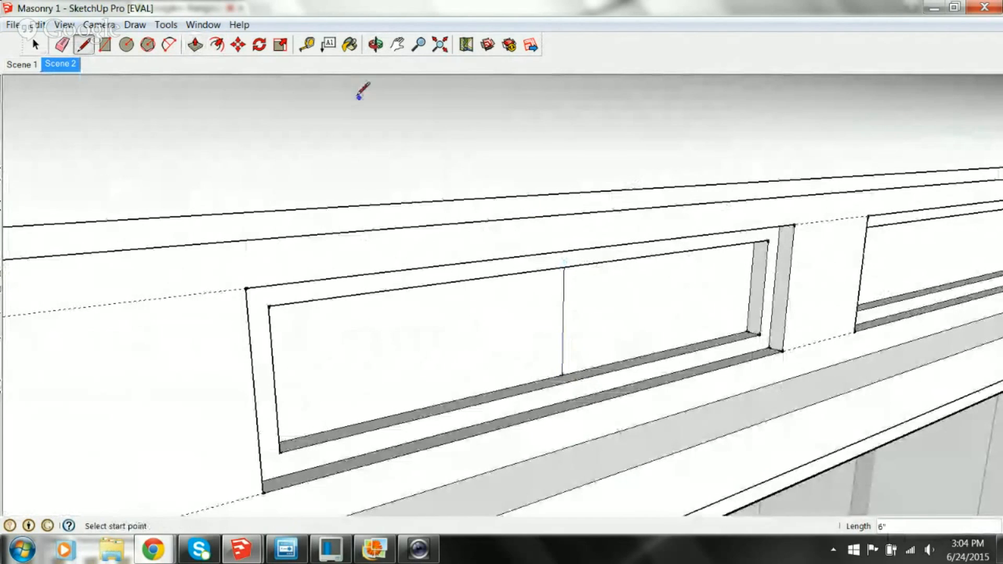
Place vertical guides 2" to each side of the second panel's centre line
{"action": "left_click", "coordinate": [307, 45]}
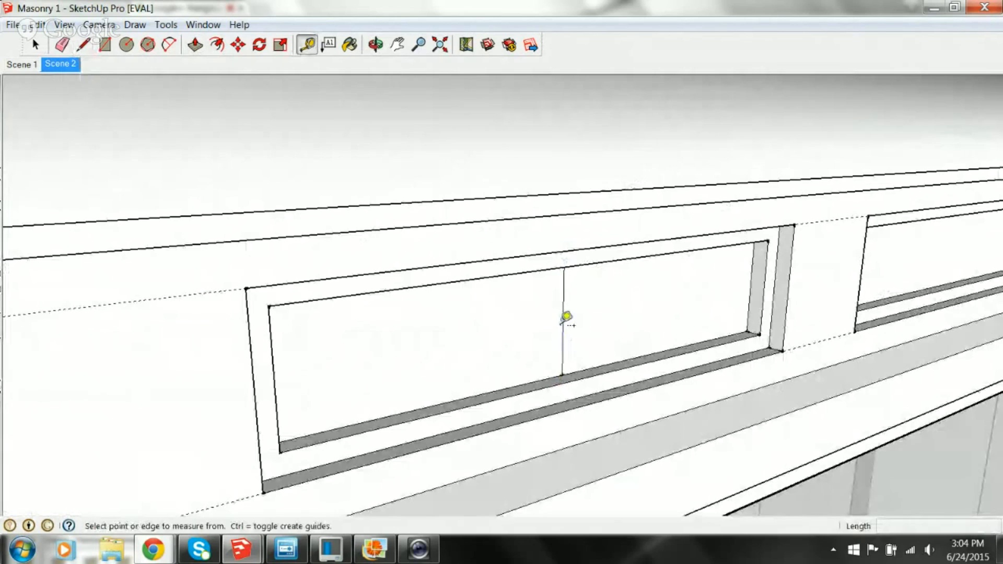
{"action": "left_click", "coordinate": [563, 319]}
{"action": "key", "text": "Return"}
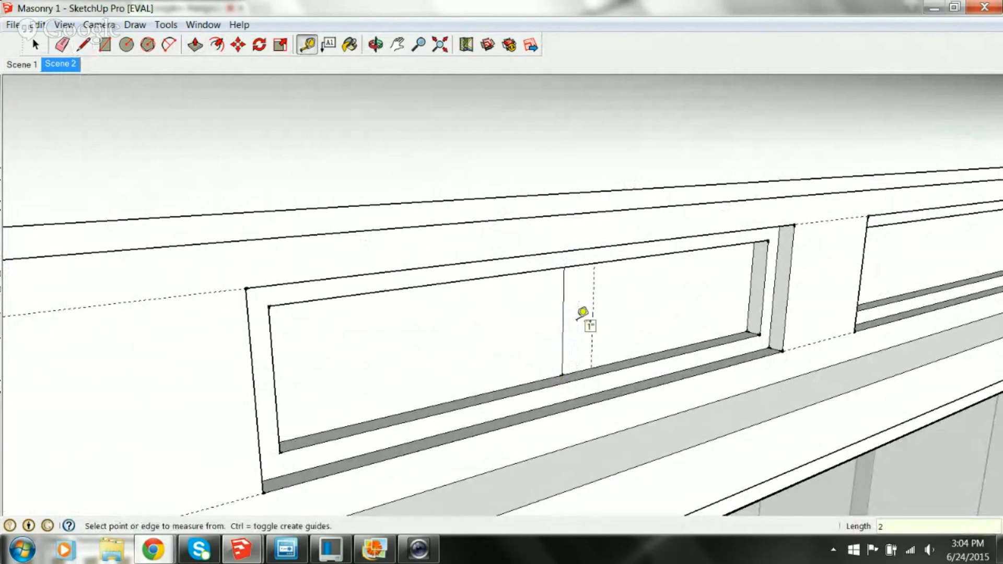
{"action": "left_click", "coordinate": [563, 320]}
{"action": "type", "text": "2"}
{"action": "key", "text": "Return"}
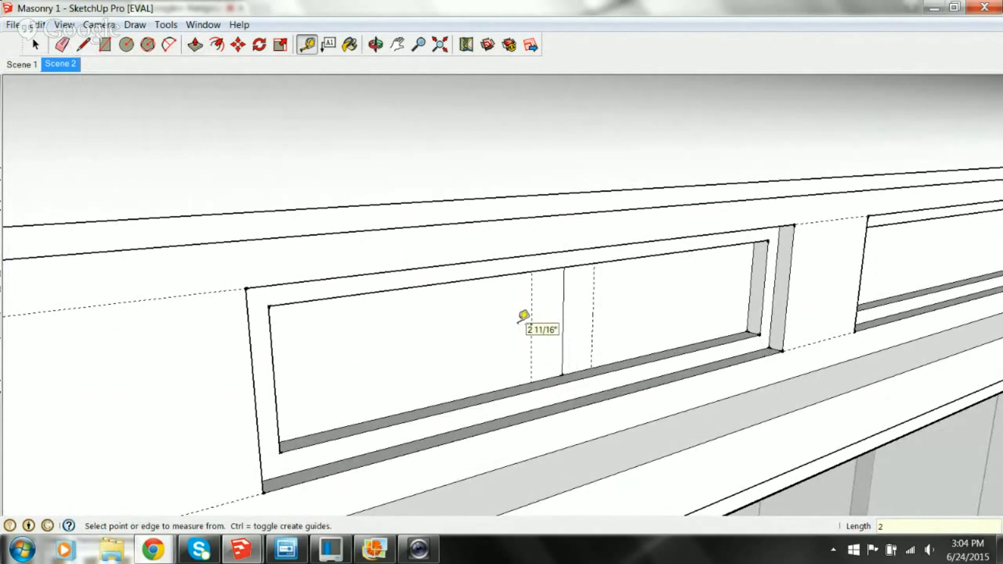
Delete the second panel's centre line, keeping the two guides
{"action": "middle_click_drag", "start_coordinate": [523, 316], "coordinate": [574, 318]}
{"action": "scroll", "coordinate": [573, 319], "scroll_direction": "up", "scroll_amount": 6}
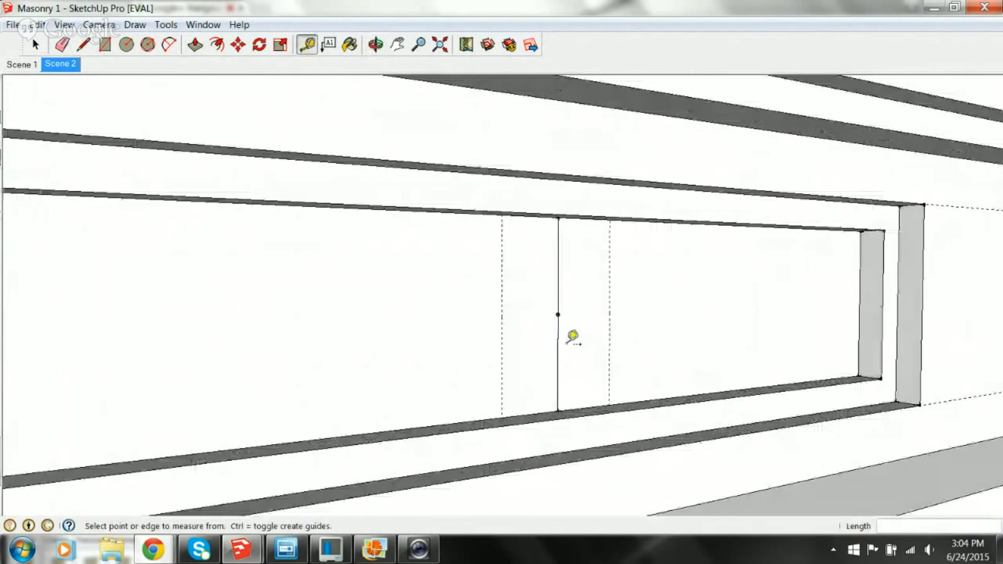
{"action": "key", "text": "space"}
{"action": "left_click", "coordinate": [557, 317]}
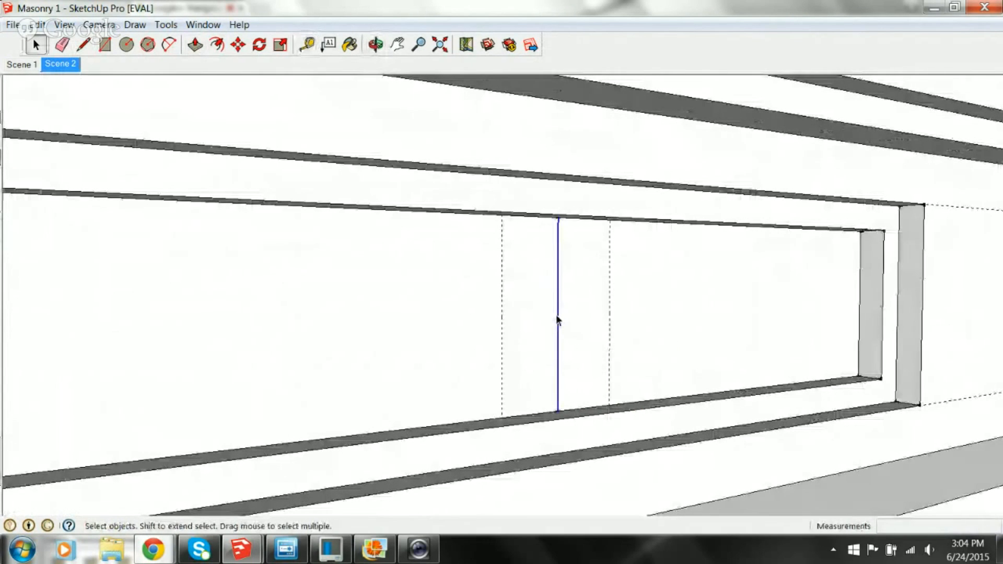
{"action": "key", "text": "Delete"}
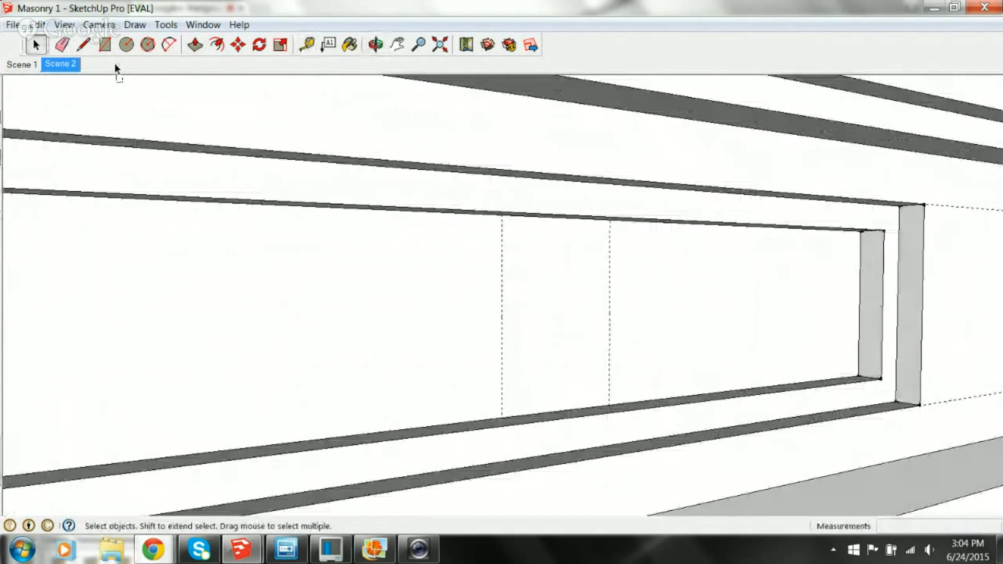
Draw a 4" wide rectangle between the guides over the full height of the second panel's inner recess
{"action": "left_click", "coordinate": [116, 80]}
{"action": "left_click", "coordinate": [105, 45]}
{"action": "left_click", "coordinate": [502, 418]}
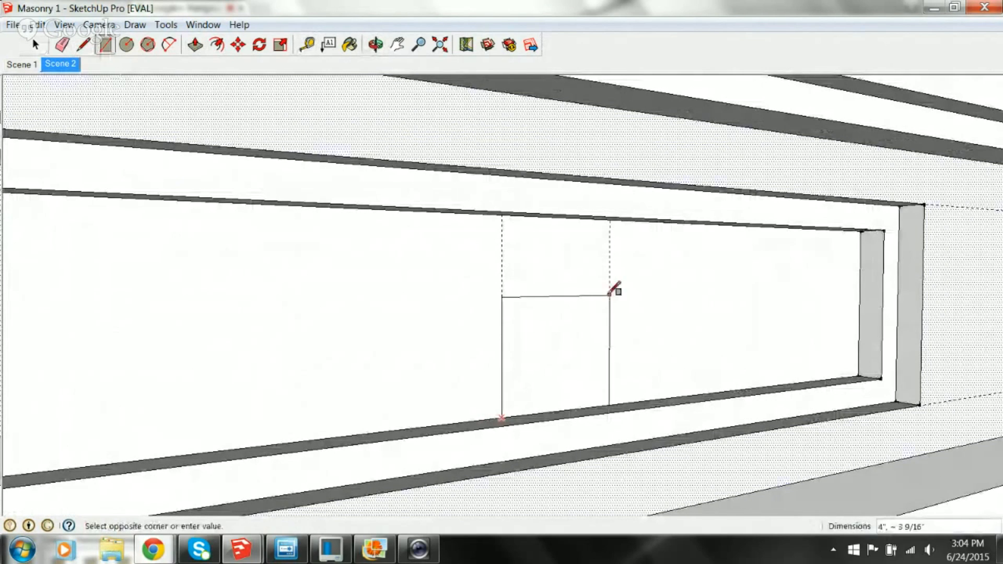
{"action": "left_click", "coordinate": [609, 220]}
Pull the second panel's central rectangle out 1", flush with the surrounding frame
{"action": "key", "text": "space"}
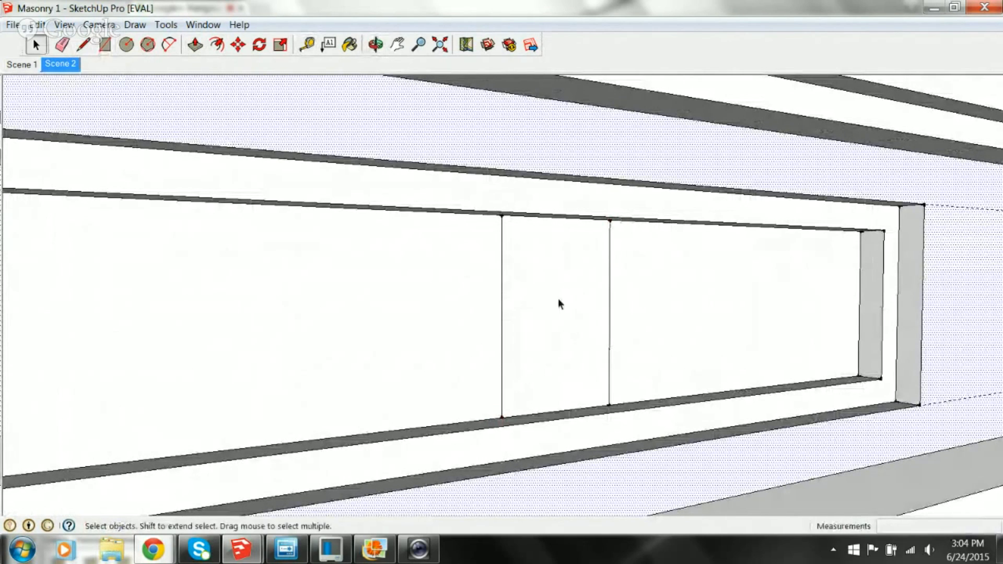
{"action": "left_click", "coordinate": [558, 299]}
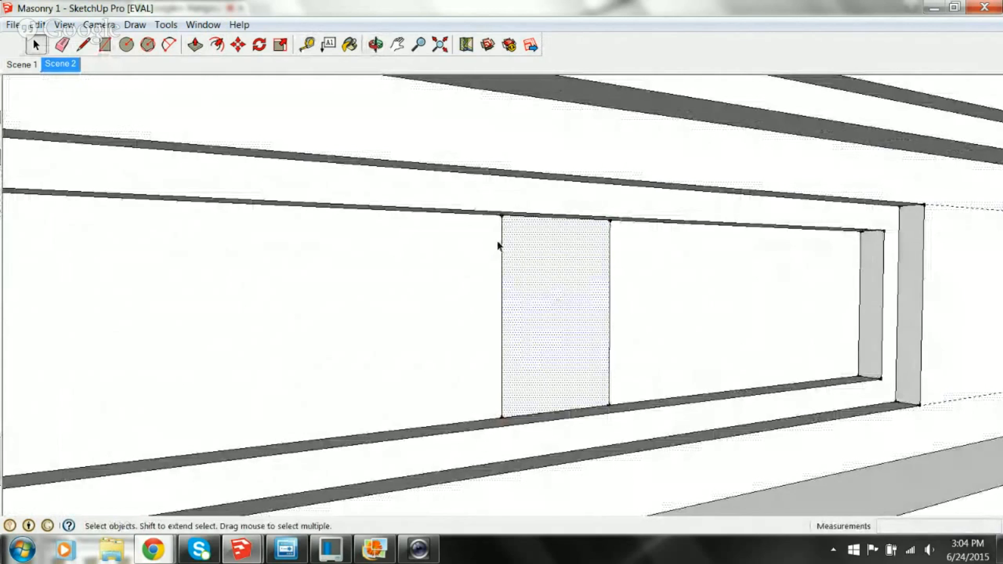
{"action": "left_click", "coordinate": [196, 46]}
{"action": "left_click_drag", "start_coordinate": [568, 257], "coordinate": [584, 219]}
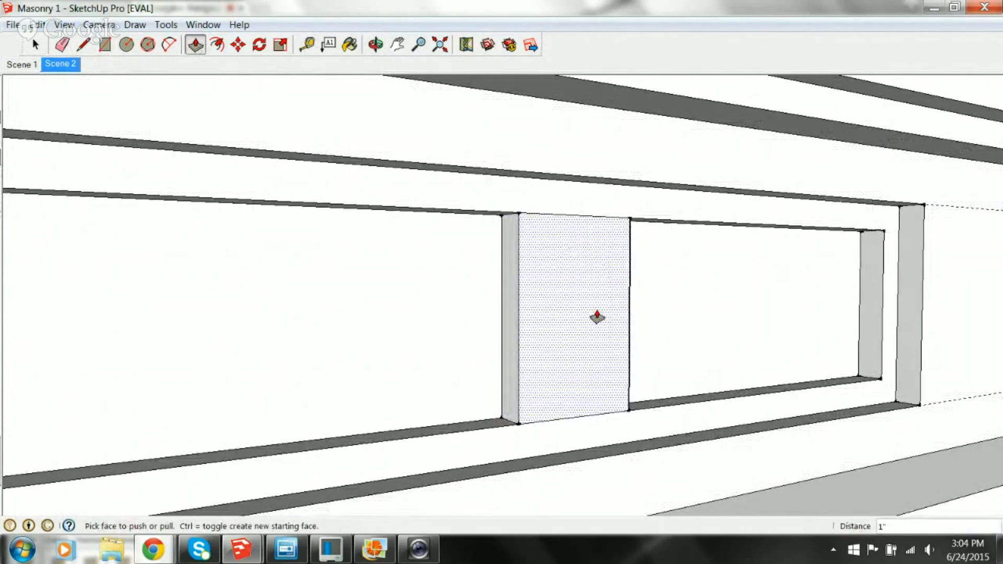
{"action": "scroll", "coordinate": [595, 315], "scroll_direction": "down", "scroll_amount": 6}
{"action": "middle_click_drag", "start_coordinate": [596, 315], "coordinate": [450, 284]}
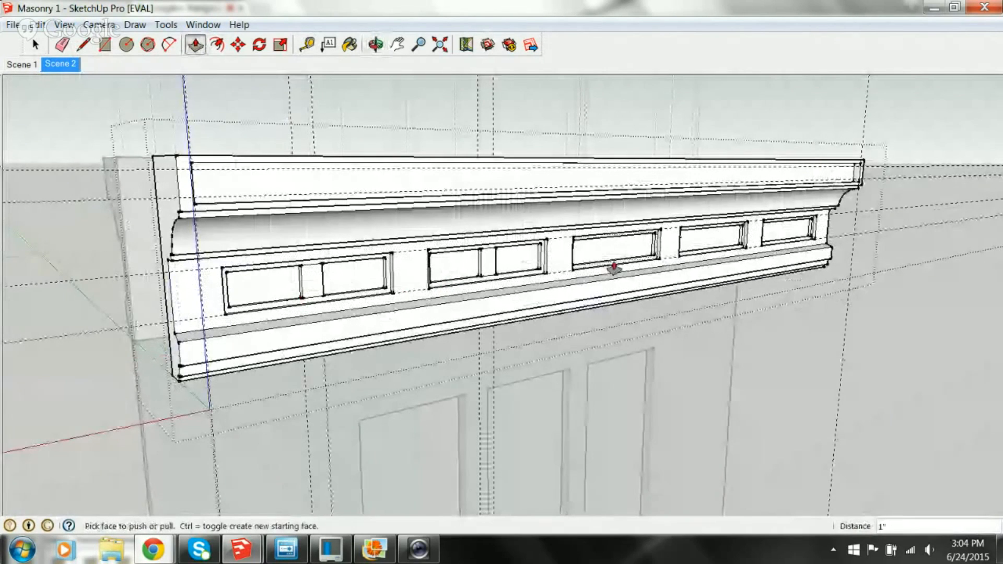
{"action": "scroll", "coordinate": [484, 295], "scroll_direction": "up", "scroll_amount": 3}
{"action": "left_click", "coordinate": [83, 44]}
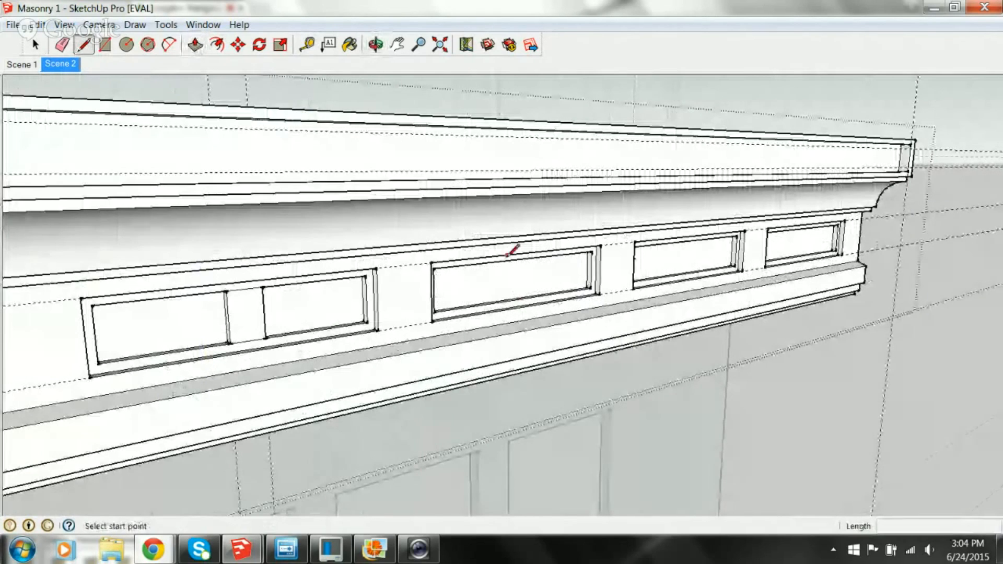
{"action": "scroll", "coordinate": [501, 296], "scroll_direction": "up", "scroll_amount": 3}
{"action": "left_click", "coordinate": [478, 296]}
{"action": "middle_click_drag", "start_coordinate": [478, 296], "coordinate": [500, 375]}
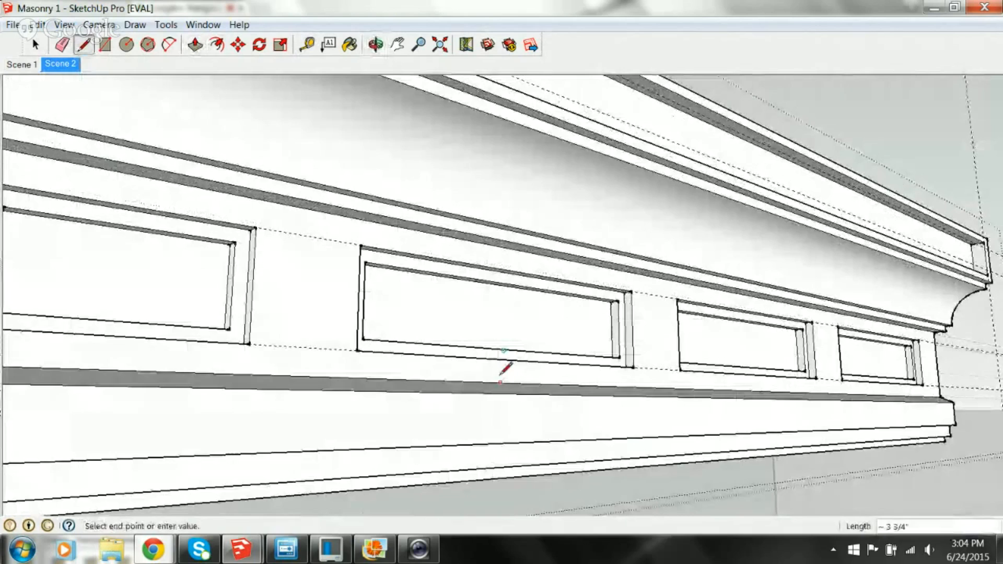
{"action": "scroll", "coordinate": [500, 375], "scroll_direction": "up", "scroll_amount": 2}
{"action": "left_click", "coordinate": [506, 264]}
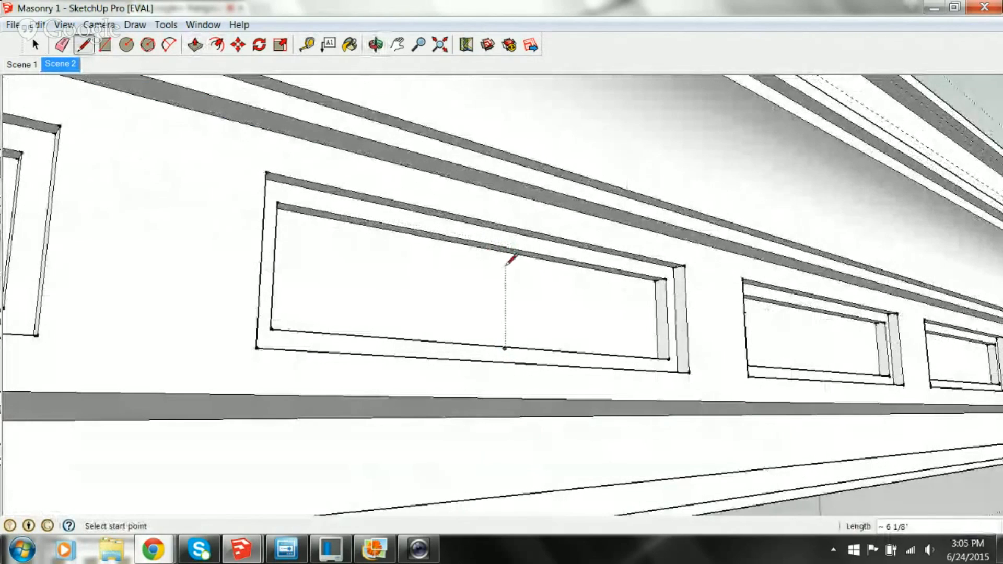
{"action": "left_click", "coordinate": [506, 252]}
{"action": "middle_click_drag", "start_coordinate": [510, 300], "coordinate": [516, 336]}
{"action": "left_click", "coordinate": [515, 340]}
Draw vertical centre lines over the full 6" height of the inner recesses in the remaining three lower panels
{"action": "middle_click_drag", "start_coordinate": [730, 352], "coordinate": [645, 356]}
{"action": "scroll", "coordinate": [649, 374], "scroll_direction": "up", "scroll_amount": 3}
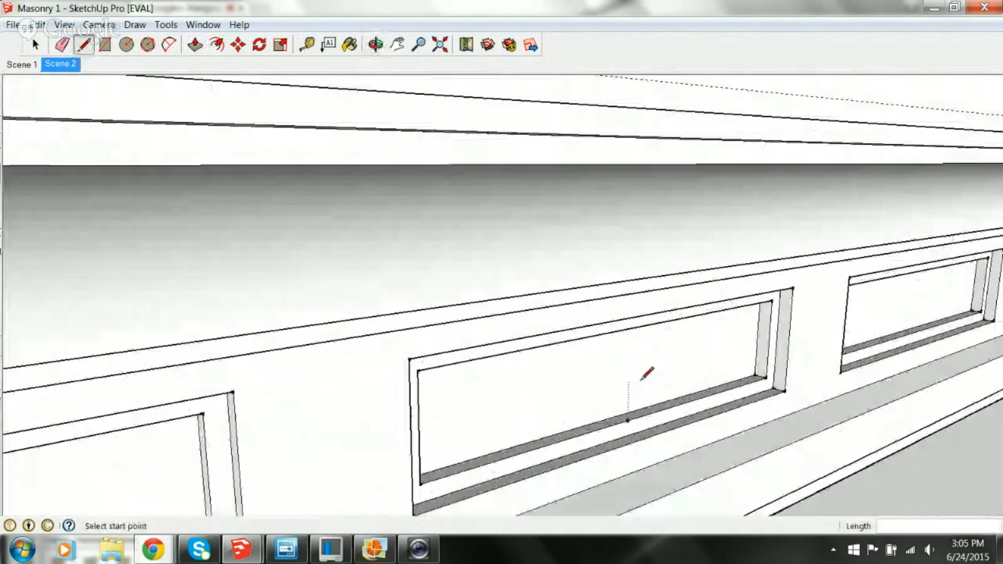
{"action": "left_click", "coordinate": [625, 409]}
{"action": "middle_click_drag", "start_coordinate": [625, 409], "coordinate": [663, 262]}
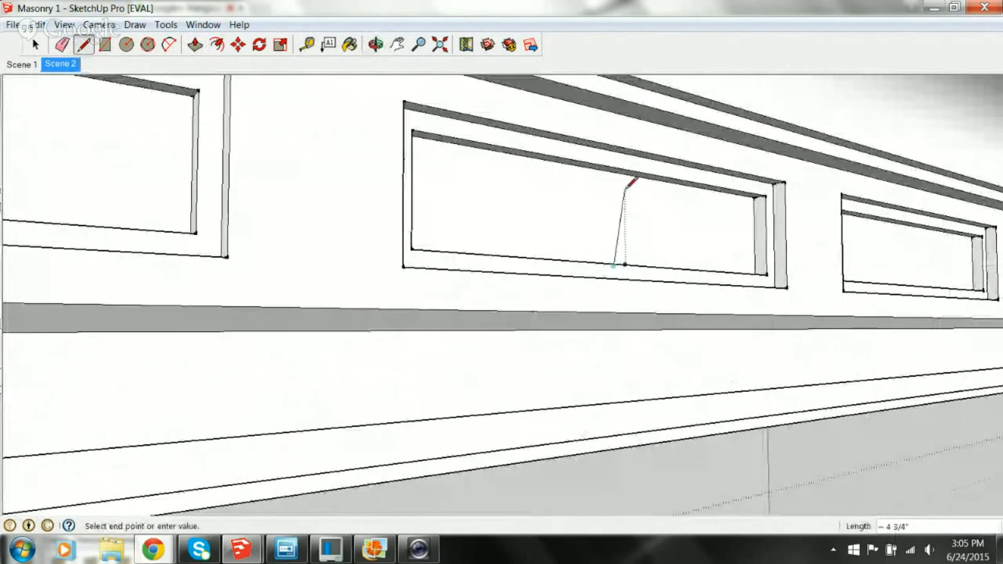
{"action": "left_click", "coordinate": [623, 173]}
{"action": "mouse_move", "coordinate": [690, 227]}
{"action": "middle_mouse_down"}
{"action": "mouse_move", "coordinate": [540, 251]}
{"action": "mouse_move", "coordinate": [701, 235]}
{"action": "mouse_move", "coordinate": [676, 325]}
{"action": "mouse_move", "coordinate": [690, 369]}
{"action": "middle_mouse_up"}
{"action": "scroll", "coordinate": [705, 222], "scroll_direction": "up", "scroll_amount": 4}
{"action": "left_click", "coordinate": [687, 219]}
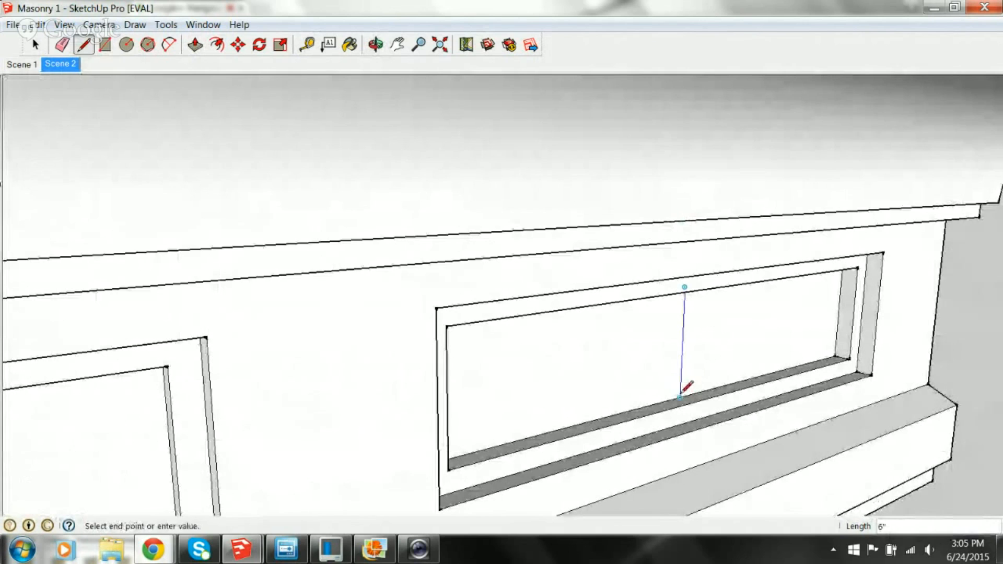
{"action": "left_click", "coordinate": [680, 397]}
Place vertical guides 2" to each side of the fifth panel's centre line
{"action": "left_click", "coordinate": [306, 44]}
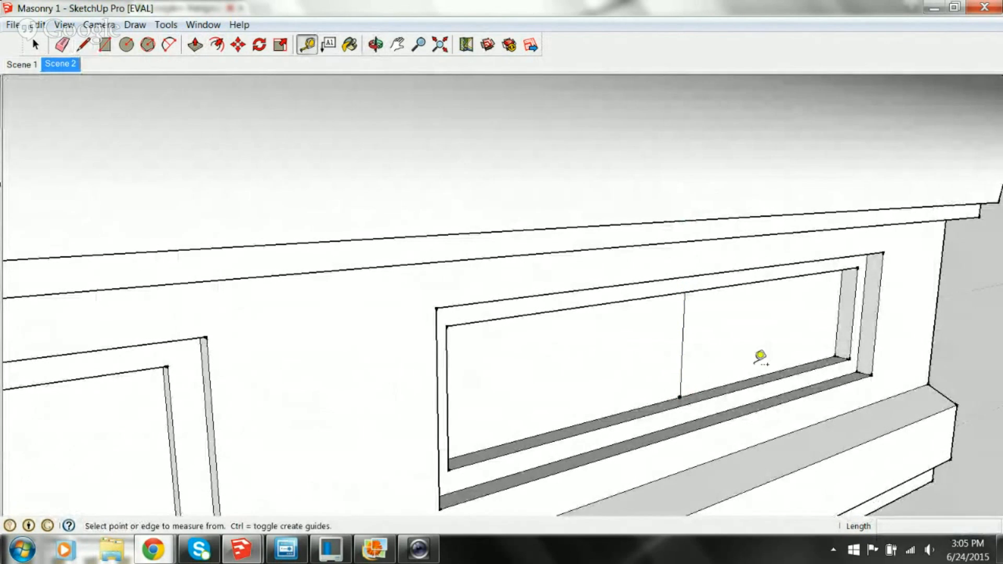
{"action": "left_click", "coordinate": [684, 349]}
{"action": "type", "text": "2"}
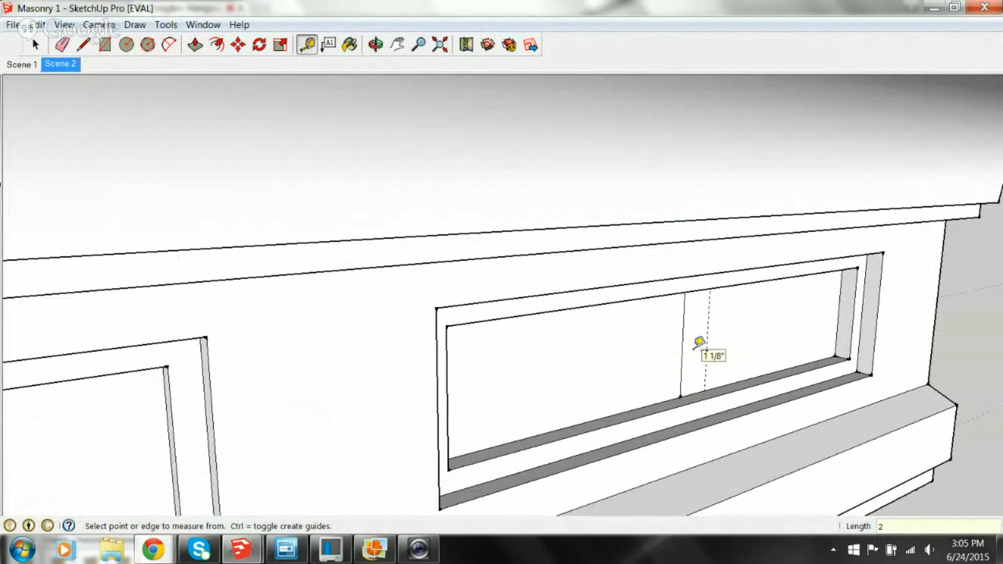
{"action": "left_click", "coordinate": [682, 343]}
{"action": "type", "text": "2"}
{"action": "key", "text": "Return"}
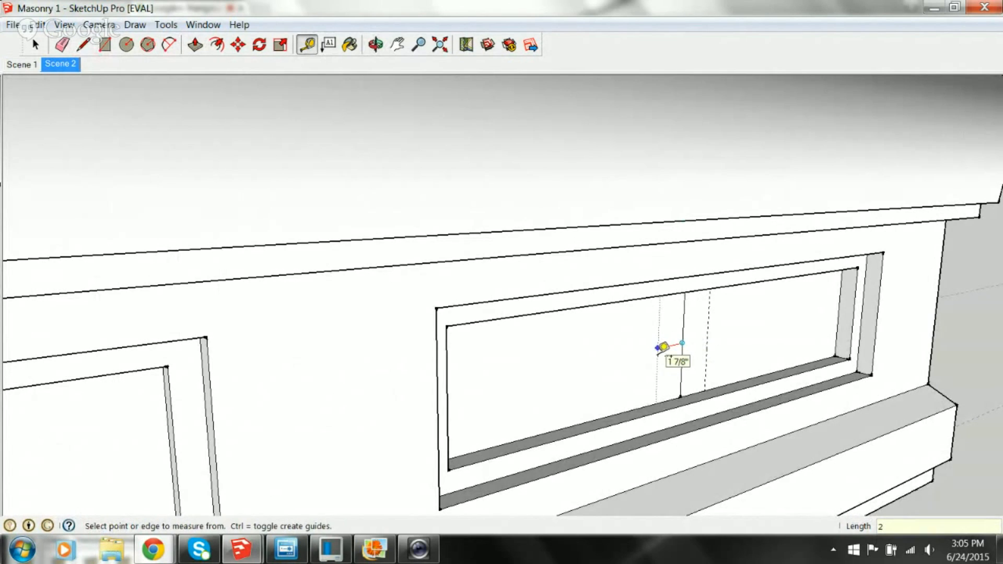
Draw a 4" by 6" rectangle between the guides over the full height of the fifth panel's inner recess
{"action": "left_click", "coordinate": [104, 44]}
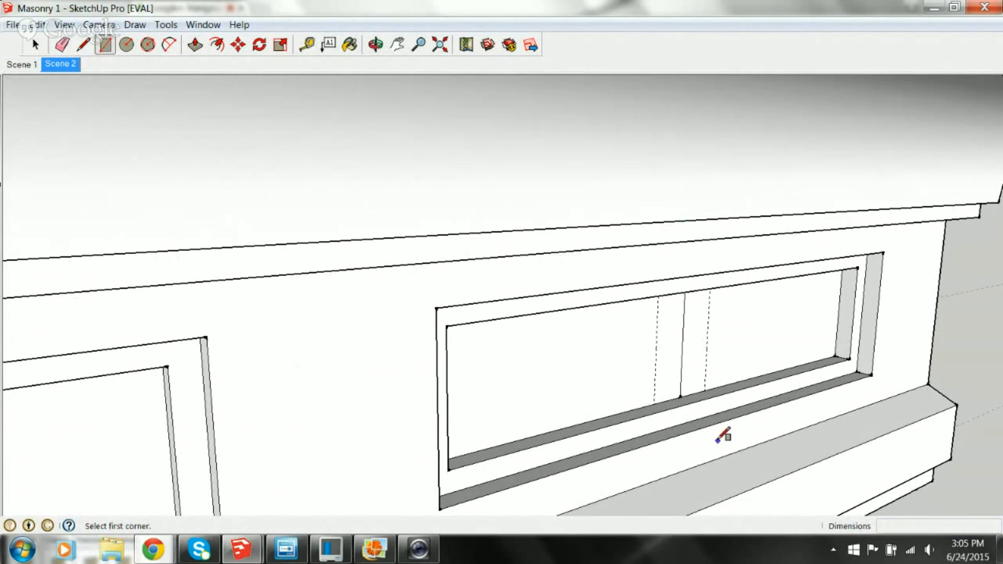
{"action": "left_click", "coordinate": [656, 401]}
{"action": "middle_click_drag", "start_coordinate": [667, 387], "coordinate": [682, 328]}
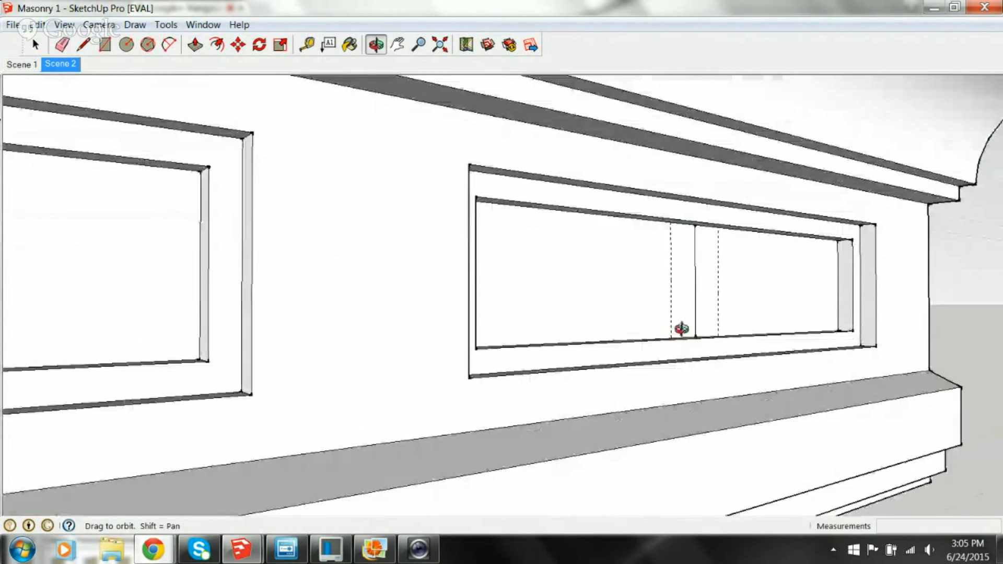
{"action": "scroll", "coordinate": [705, 291], "scroll_direction": "up", "scroll_amount": 3}
{"action": "left_click", "coordinate": [727, 209]}
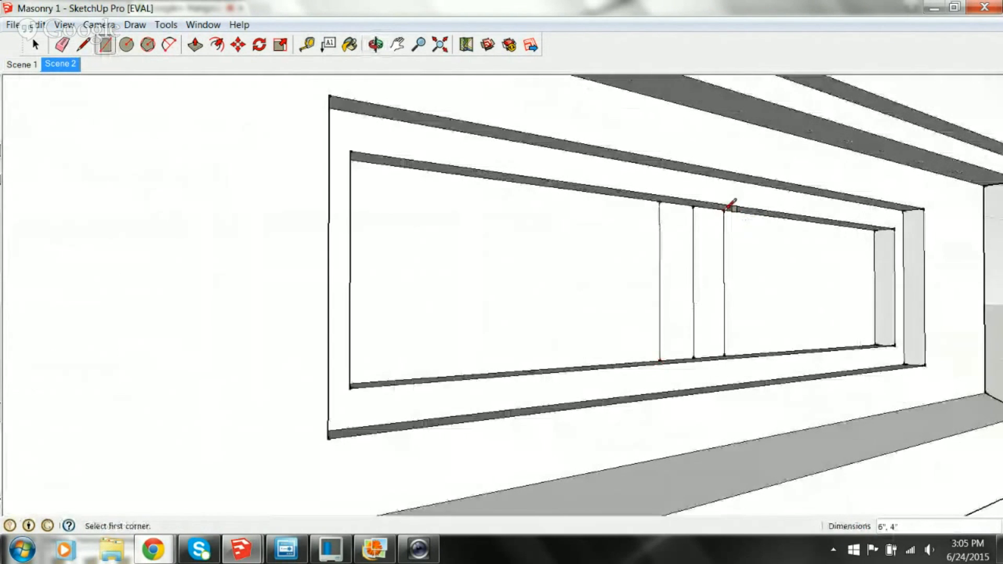
Delete the centre line inside the fifth panel's central rectangle
{"action": "key", "text": "space"}
{"action": "left_click", "coordinate": [693, 252]}
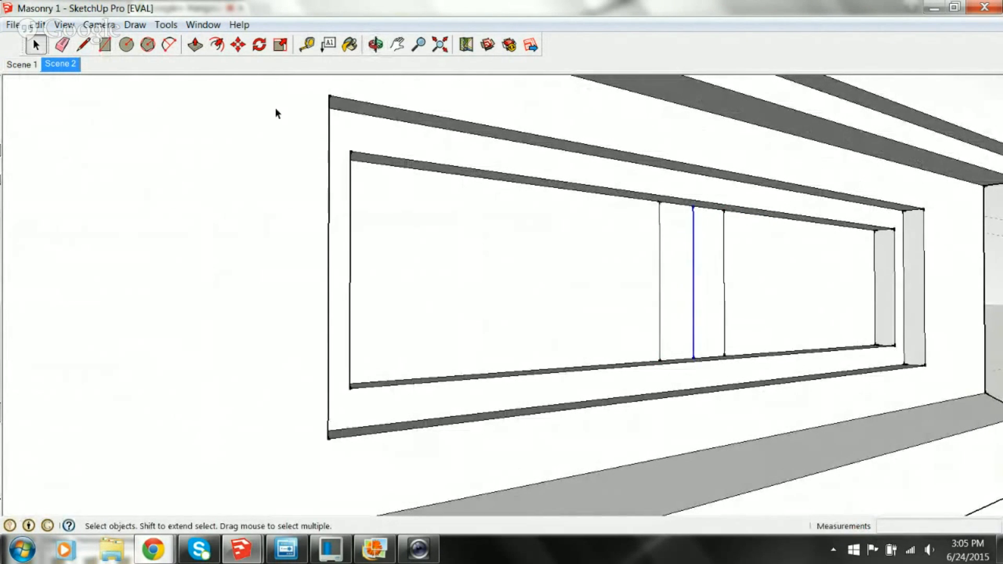
{"action": "key", "text": "p"}
{"action": "key", "text": "space"}
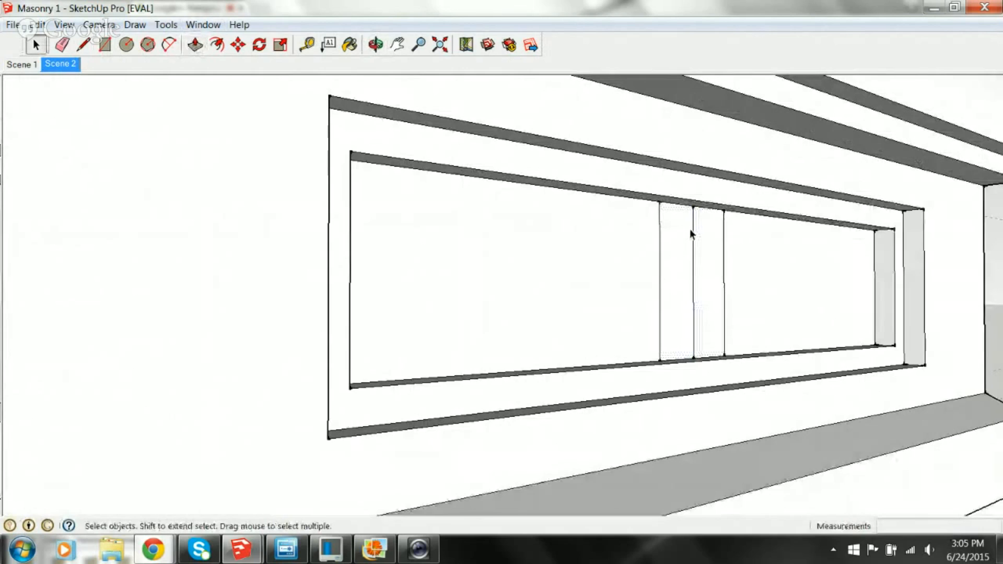
{"action": "left_click", "coordinate": [691, 230]}
{"action": "key", "text": "Delete"}
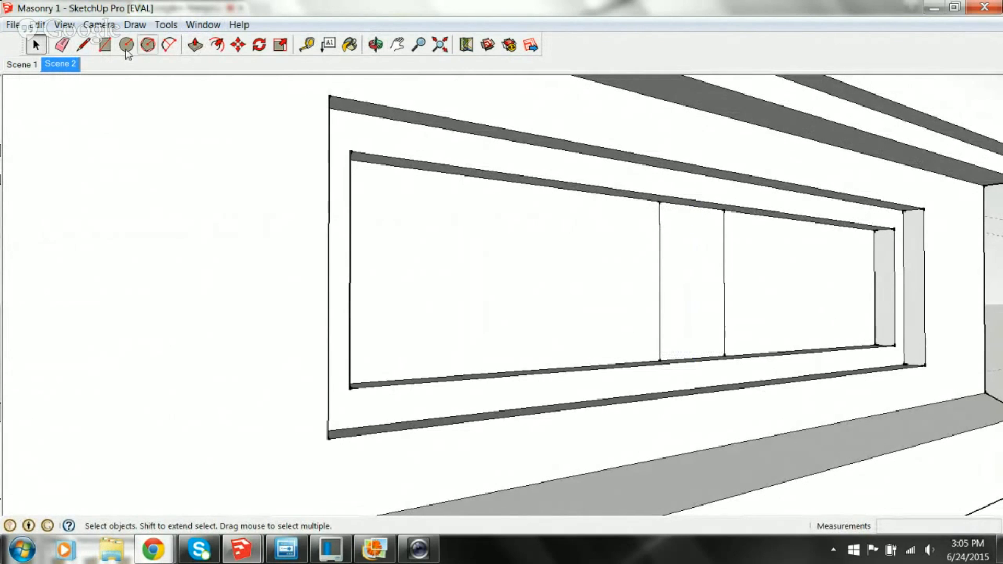
Pull the fifth panel's central rectangle out 1", flush with the surrounding frame
{"action": "left_click", "coordinate": [194, 45]}
{"action": "left_click", "coordinate": [717, 195]}
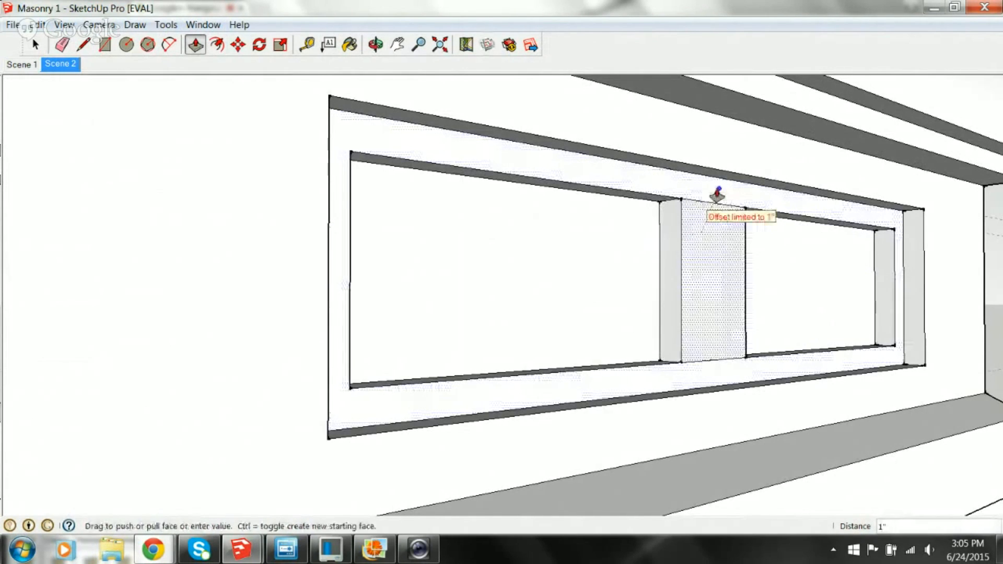
{"action": "left_click", "coordinate": [722, 195]}
Place vertical guides 2" to each side of the fourth panel's centre line
{"action": "scroll", "coordinate": [645, 270], "scroll_direction": "down", "scroll_amount": 3}
{"action": "middle_click_drag", "start_coordinate": [507, 285], "coordinate": [808, 312], "text": "shift"}
{"action": "scroll", "coordinate": [697, 322], "scroll_direction": "down", "scroll_amount": 1}
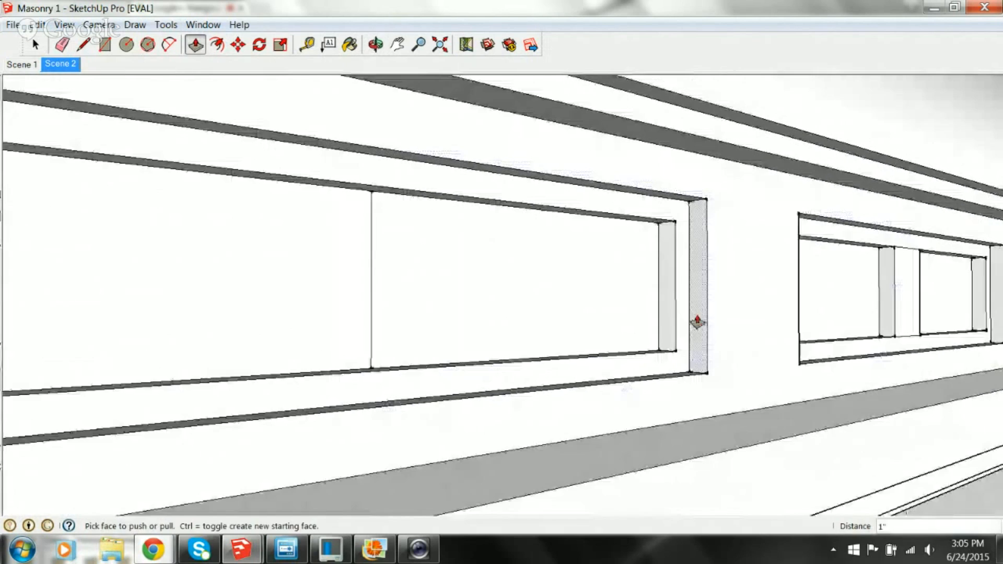
{"action": "middle_click_drag", "start_coordinate": [697, 323], "coordinate": [532, 299]}
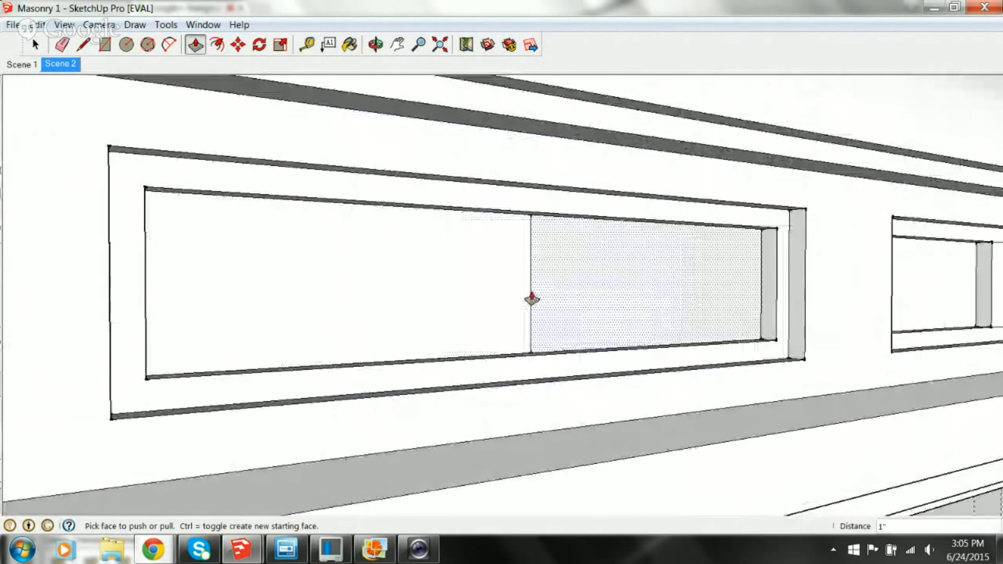
{"action": "left_click", "coordinate": [307, 44]}
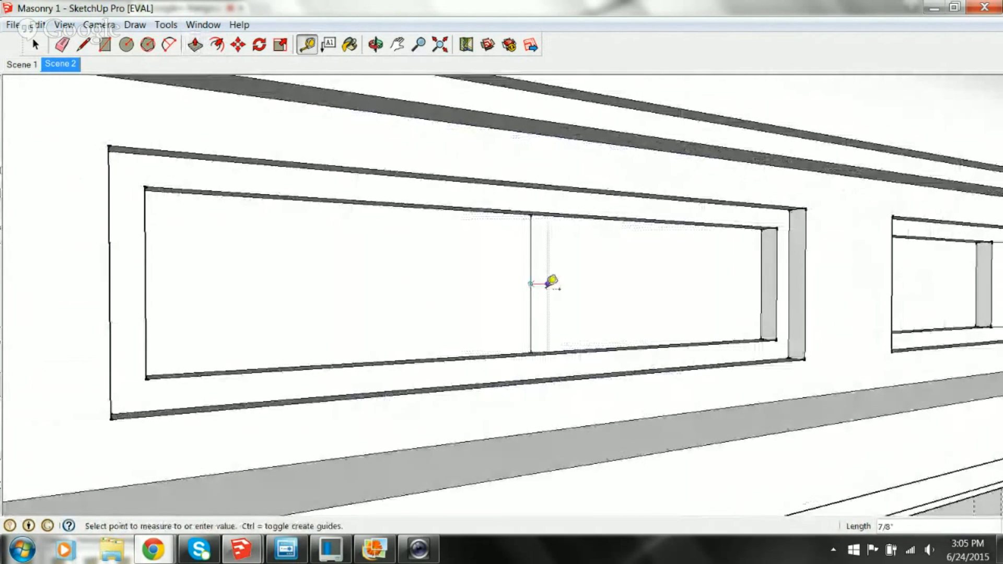
{"action": "type", "text": "2"}
{"action": "key", "text": "Return"}
{"action": "left_click", "coordinate": [532, 271]}
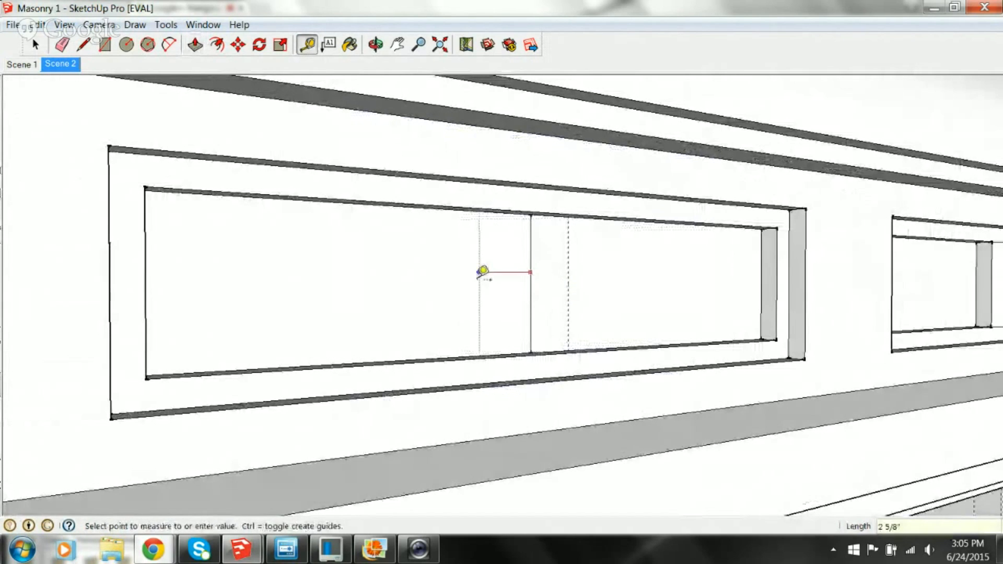
{"action": "type", "text": "2"}
{"action": "key", "text": "Return"}
Draw a full-height rectangle between the guides in the fourth panel's recess and delete the centre line inside it
{"action": "left_click", "coordinate": [104, 44]}
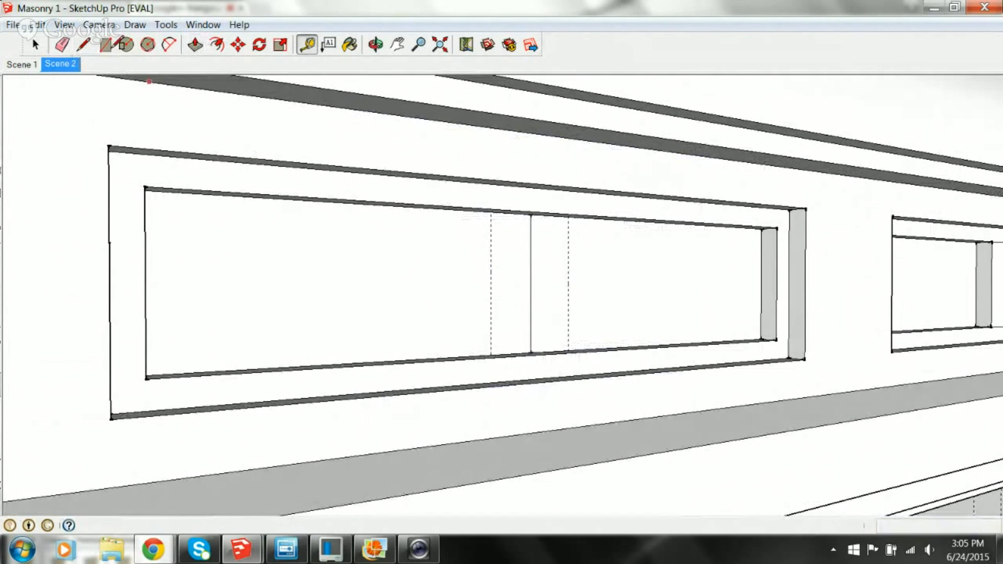
{"action": "left_click", "coordinate": [491, 357]}
{"action": "left_click", "coordinate": [569, 217]}
{"action": "key", "text": "space"}
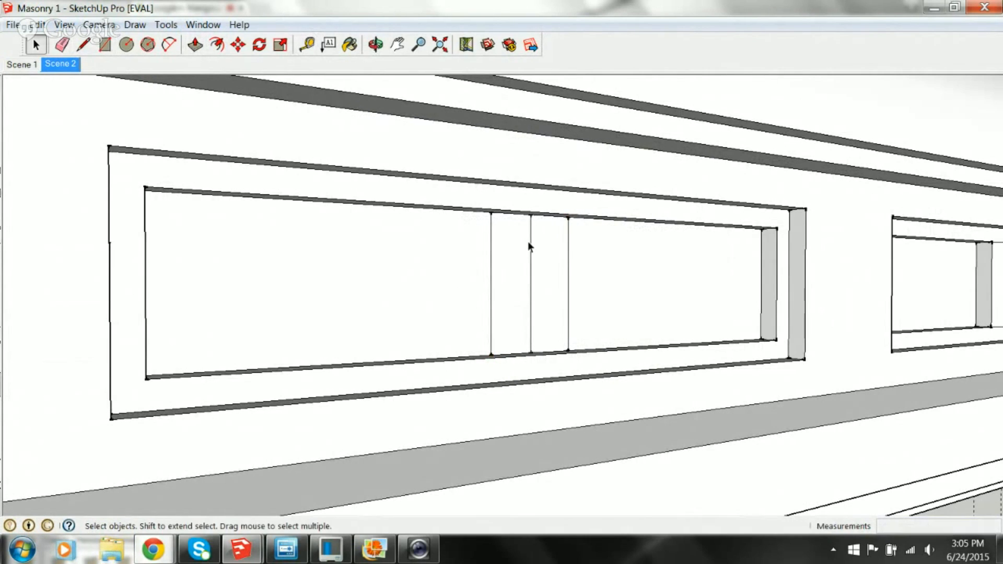
{"action": "left_click", "coordinate": [530, 242]}
{"action": "key", "text": "Delete"}
Pull the fourth panel's central rectangle out flush with the surrounding frame
{"action": "left_click", "coordinate": [526, 261]}
{"action": "key", "text": "p"}
{"action": "left_click", "coordinate": [528, 242]}
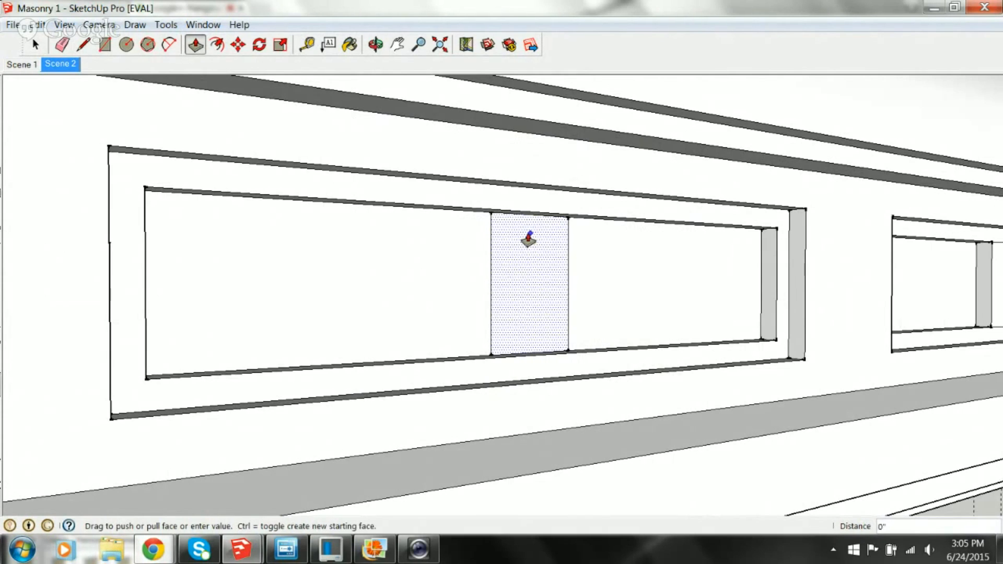
{"action": "left_click", "coordinate": [522, 221]}
Place vertical guides 2" to each side of the third panel's centre line
{"action": "middle_click_drag", "start_coordinate": [522, 222], "coordinate": [547, 259]}
{"action": "scroll", "coordinate": [430, 207], "scroll_direction": "up", "scroll_amount": 3}
{"action": "middle_click_drag", "start_coordinate": [430, 207], "coordinate": [414, 264], "text": "shift"}
{"action": "key", "text": "t"}
{"action": "left_click", "coordinate": [407, 286]}
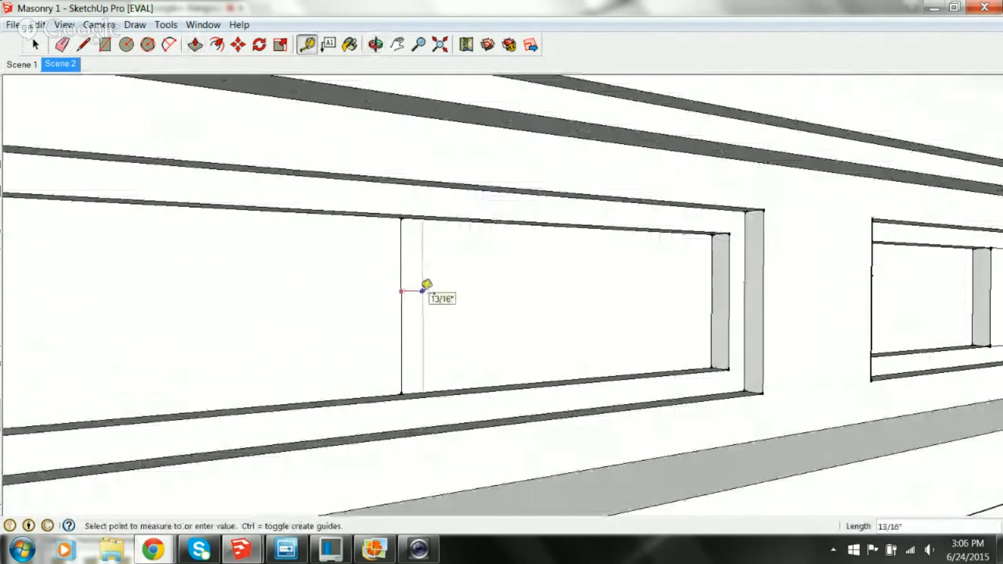
{"action": "type", "text": "2"}
{"action": "key", "text": "Return"}
{"action": "left_click", "coordinate": [402, 291]}
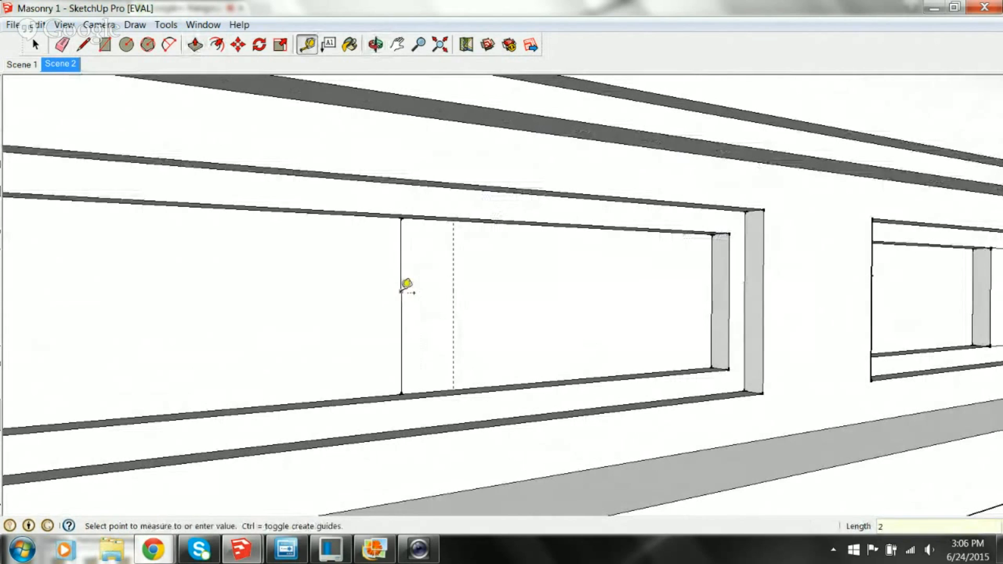
{"action": "type", "text": "2"}
{"action": "key", "text": "Return"}
Delete the third panel's centre line and draw a 4" by 6" rectangle between the guides across its inner recess
{"action": "key", "text": "space"}
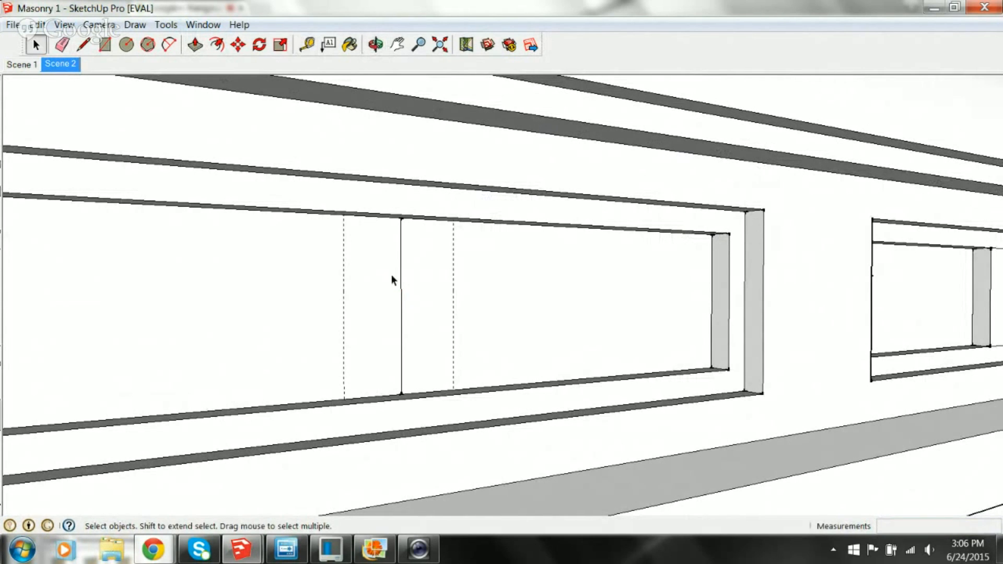
{"action": "left_click", "coordinate": [399, 267]}
{"action": "key", "text": "Delete"}
{"action": "key", "text": "r"}
{"action": "left_click", "coordinate": [344, 400]}
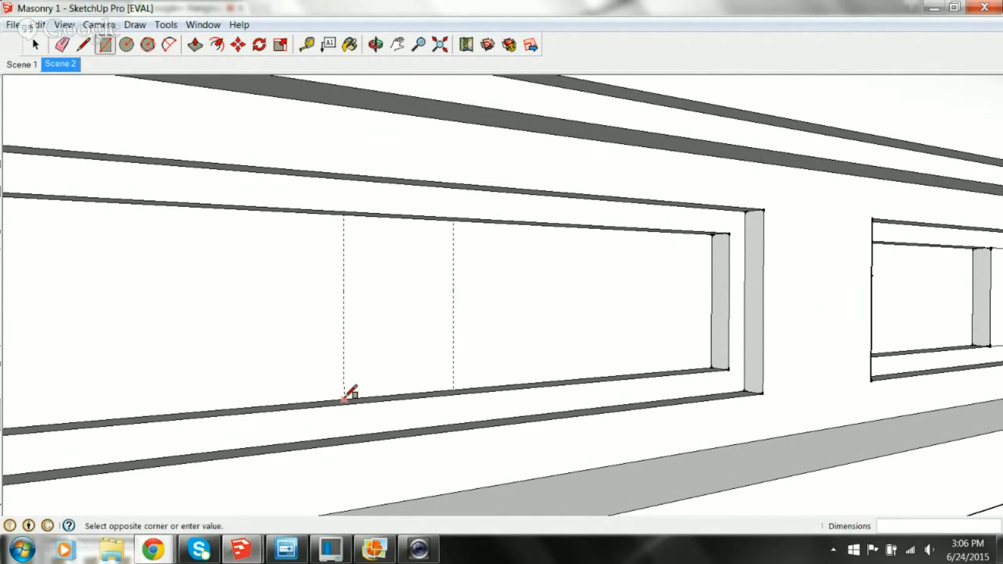
{"action": "left_click", "coordinate": [454, 219]}
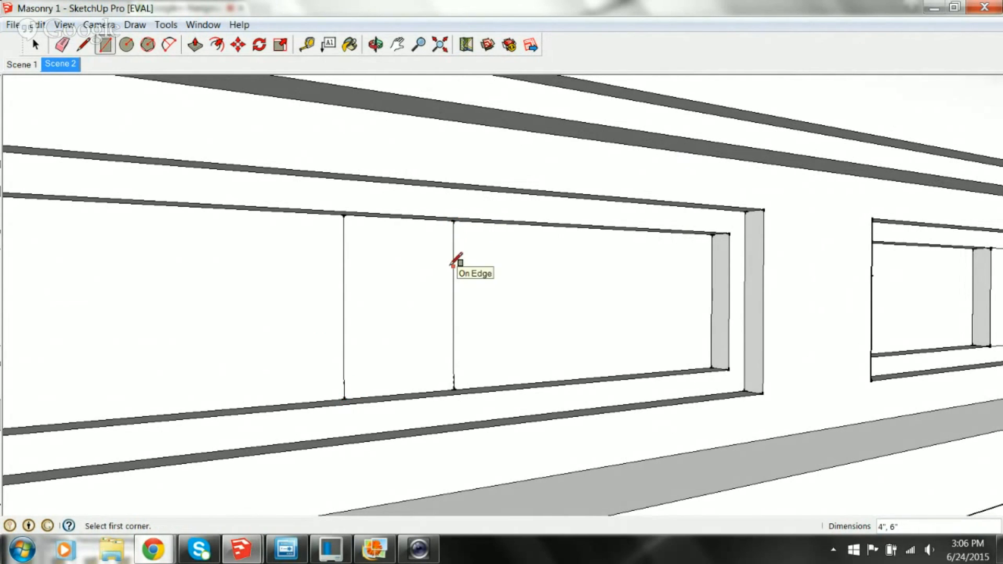
Pull the third panel's central rectangle out 1", flush with the surrounding frame
{"action": "key", "text": "space"}
{"action": "left_click", "coordinate": [419, 302]}
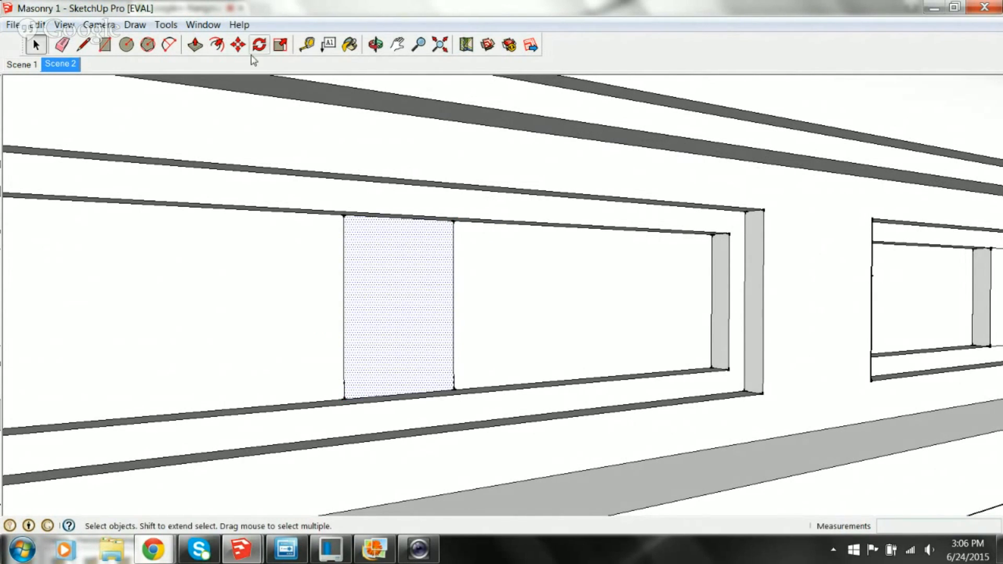
{"action": "left_click", "coordinate": [195, 45]}
{"action": "left_click", "coordinate": [387, 249]}
{"action": "left_click", "coordinate": [398, 231]}
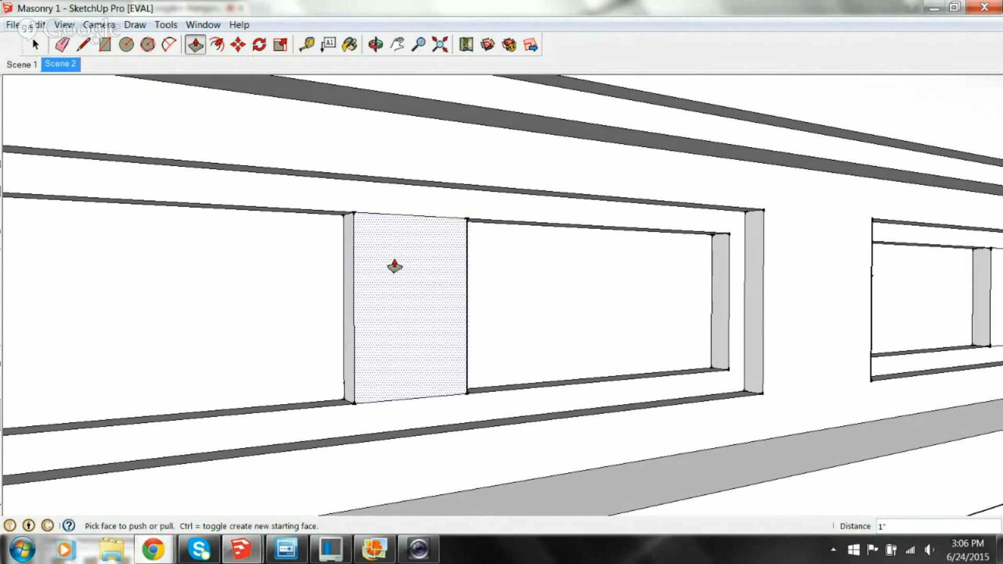
Finish editing the flipped cornice copy and close its group
{"action": "scroll", "coordinate": [395, 267], "scroll_direction": "down", "scroll_amount": 10}
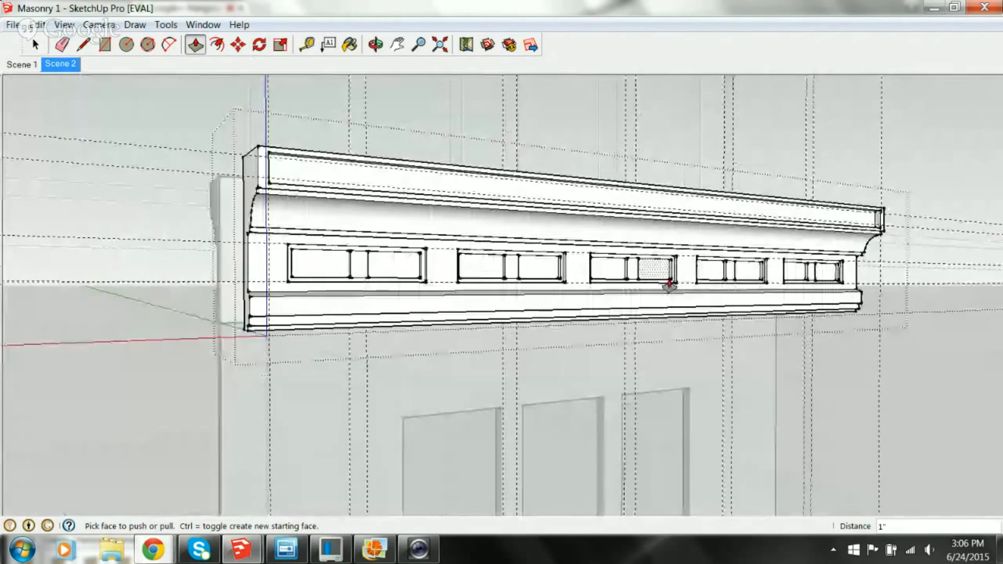
{"action": "middle_click_drag", "start_coordinate": [669, 285], "coordinate": [343, 316]}
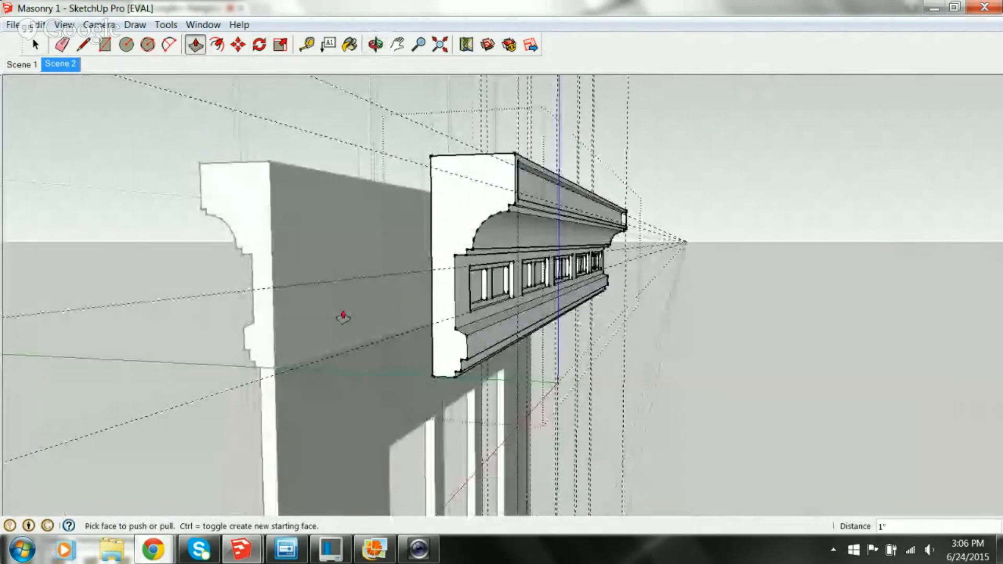
{"action": "middle_click_drag", "start_coordinate": [180, 296], "coordinate": [512, 323]}
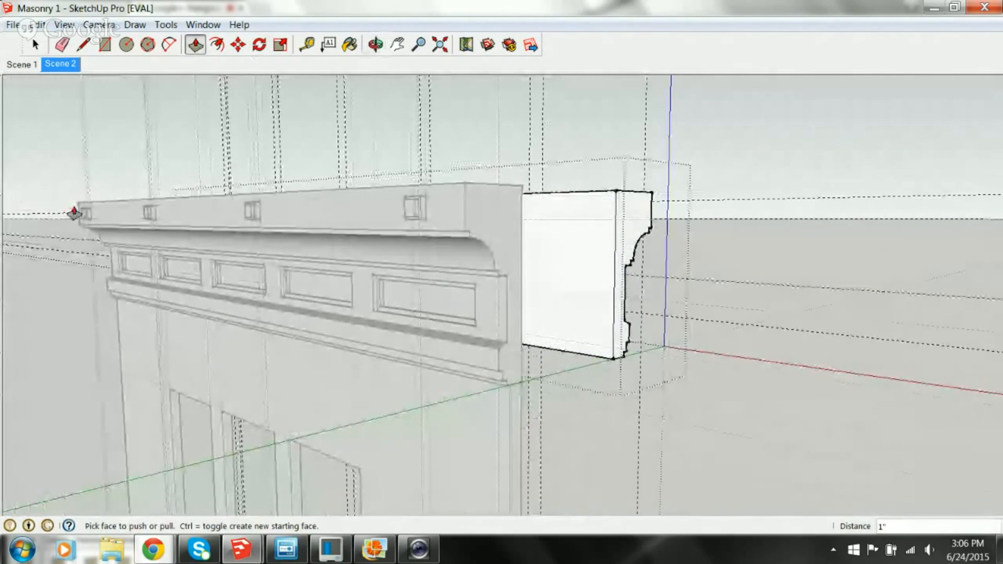
{"action": "key", "text": "space"}
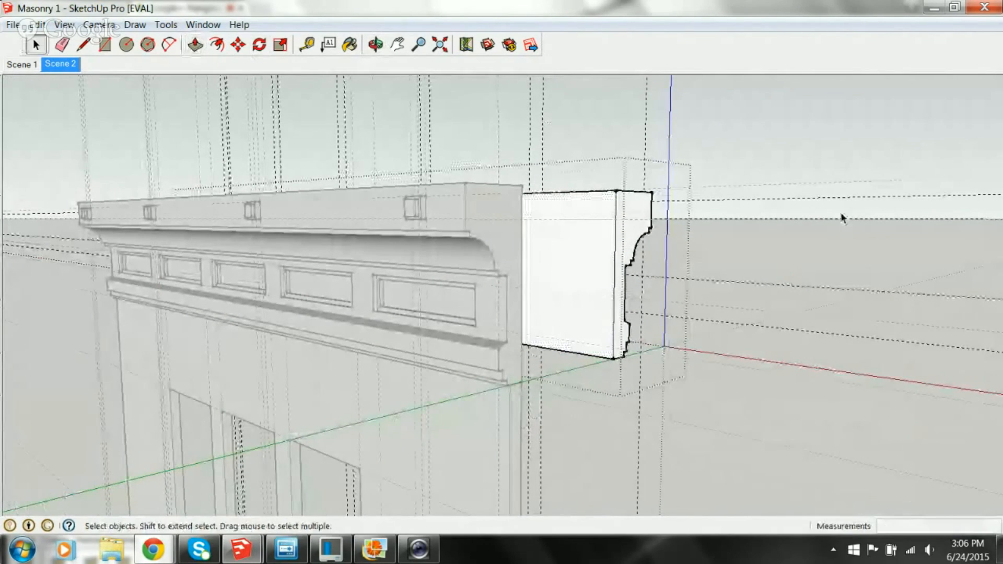
{"action": "left_click", "coordinate": [841, 215]}
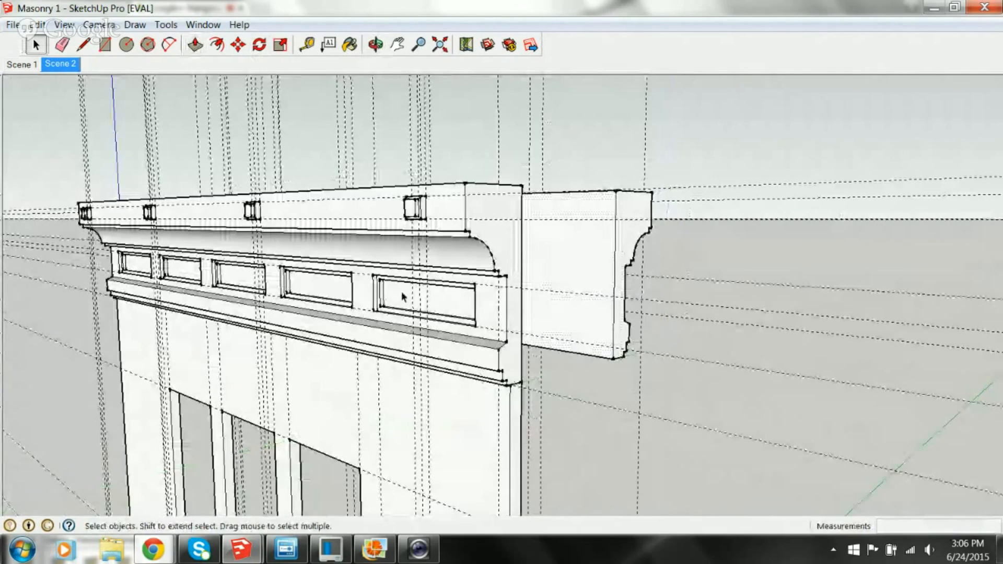
Examine the reworked cornice copy and the original cornice from both sides of the building
{"action": "middle_click_drag", "start_coordinate": [766, 298], "coordinate": [485, 267]}
{"action": "scroll", "coordinate": [485, 267], "scroll_direction": "down", "scroll_amount": 2}
{"action": "middle_click_drag", "start_coordinate": [406, 311], "coordinate": [500, 314], "text": "shift"}
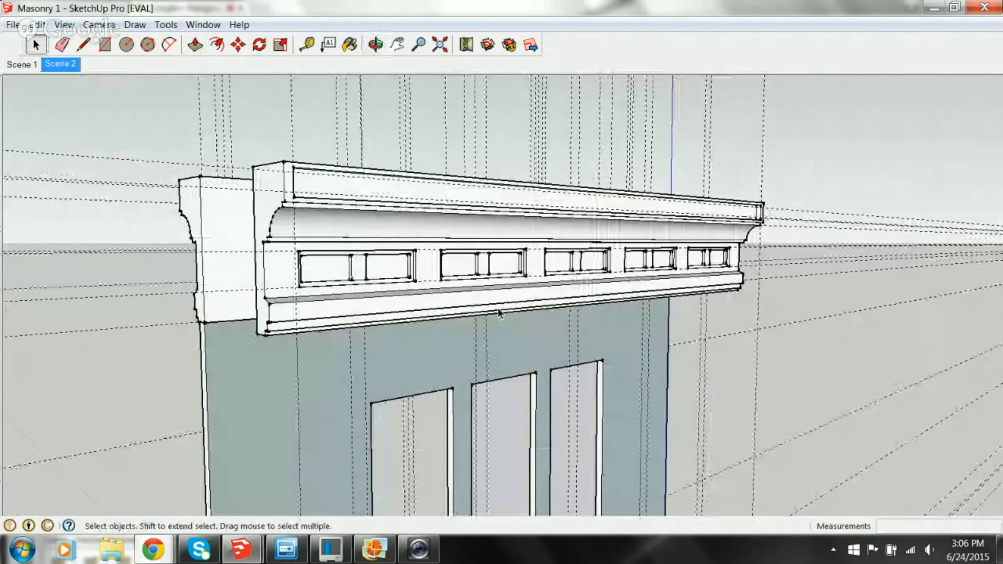
{"action": "mouse_move", "coordinate": [316, 307]}
{"action": "middle_mouse_down"}
{"action": "mouse_move", "coordinate": [353, 305]}
{"action": "mouse_move", "coordinate": [385, 371]}
{"action": "mouse_move", "coordinate": [398, 337]}
{"action": "mouse_move", "coordinate": [340, 314]}
{"action": "mouse_move", "coordinate": [408, 330]}
{"action": "middle_mouse_up"}
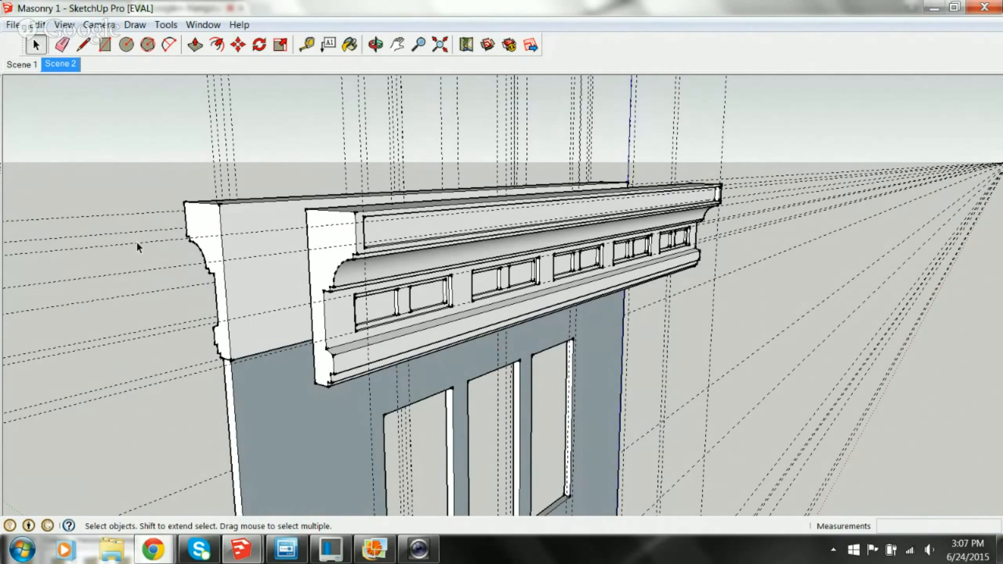
{"action": "middle_click_drag", "start_coordinate": [135, 242], "coordinate": [441, 254]}
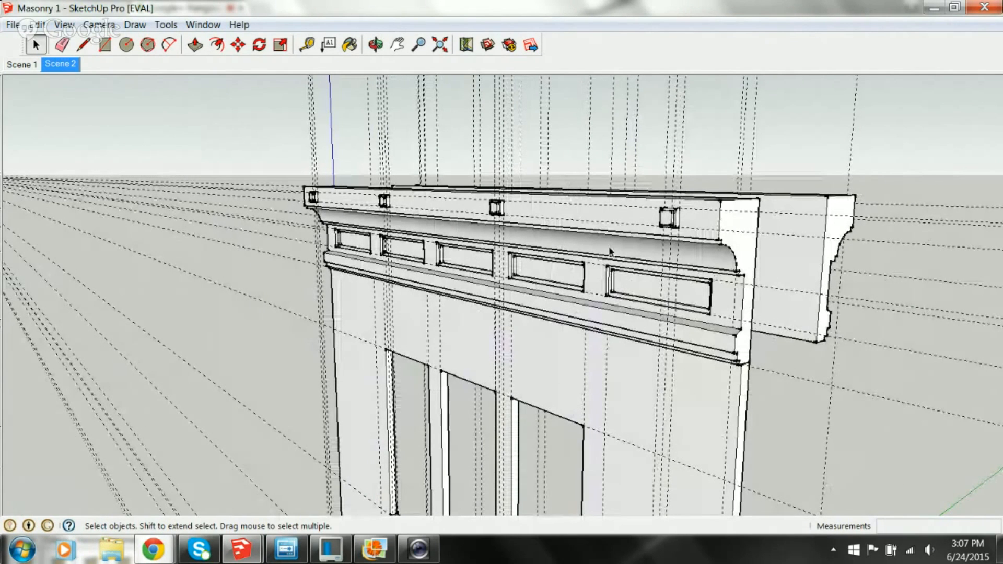
Compare the original cornice's blocks and recessed panels with the flipped copy's divided panels, then inspect the end profiles of both cornices
{"action": "left_click_drag", "start_coordinate": [699, 158], "coordinate": [510, 153]}
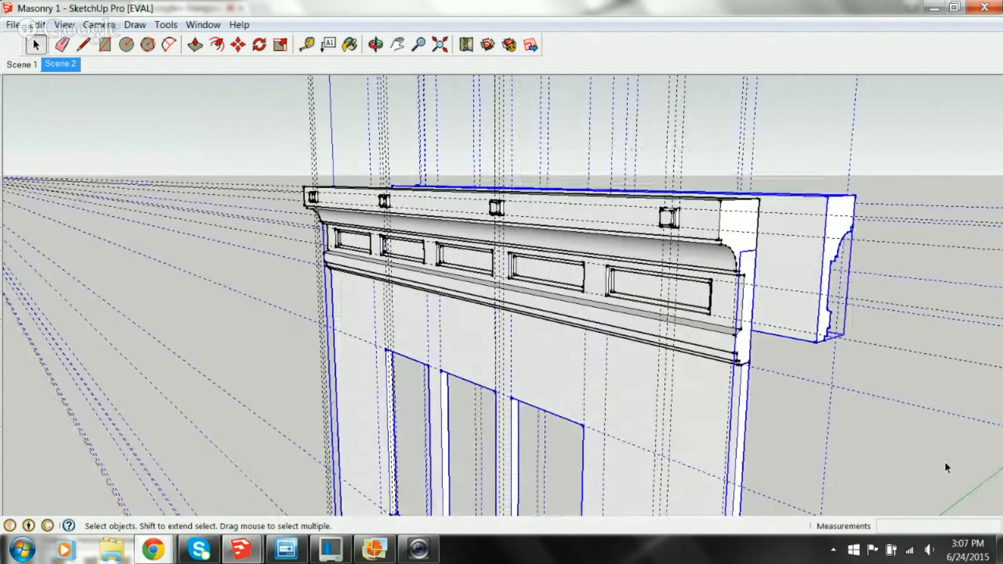
{"action": "left_click", "coordinate": [882, 436]}
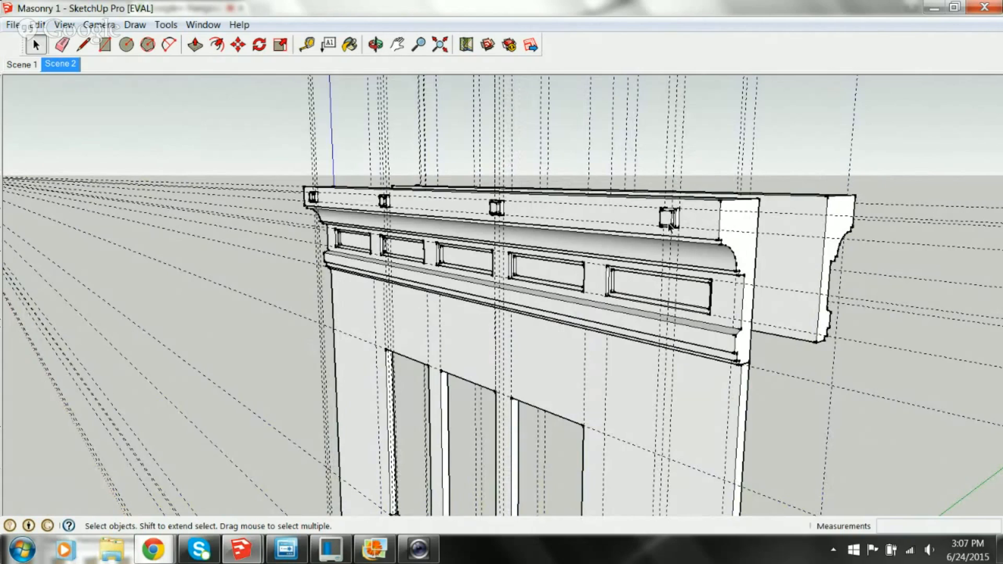
{"action": "middle_click_drag", "start_coordinate": [753, 233], "coordinate": [613, 288]}
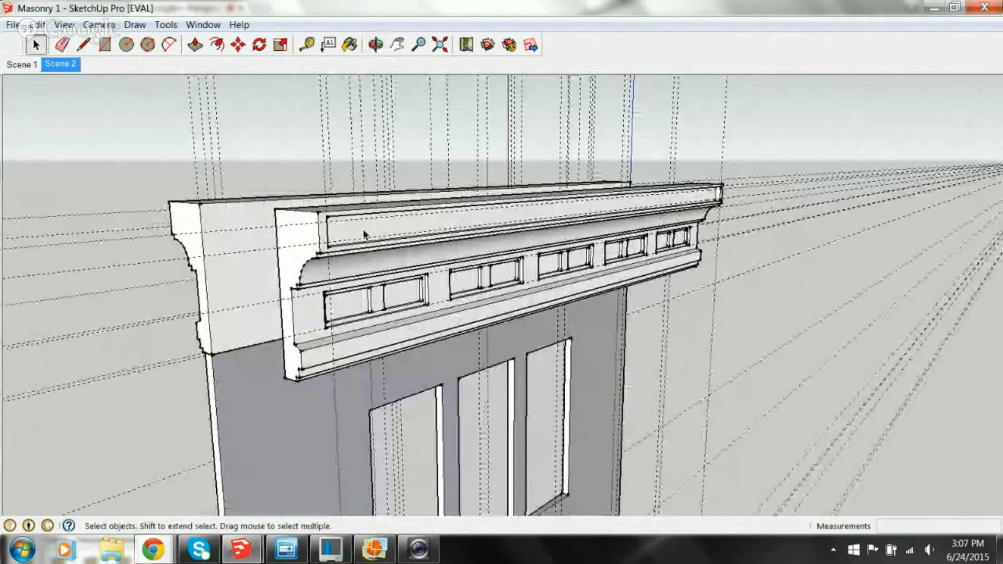
{"action": "middle_click_drag", "start_coordinate": [167, 265], "coordinate": [589, 274]}
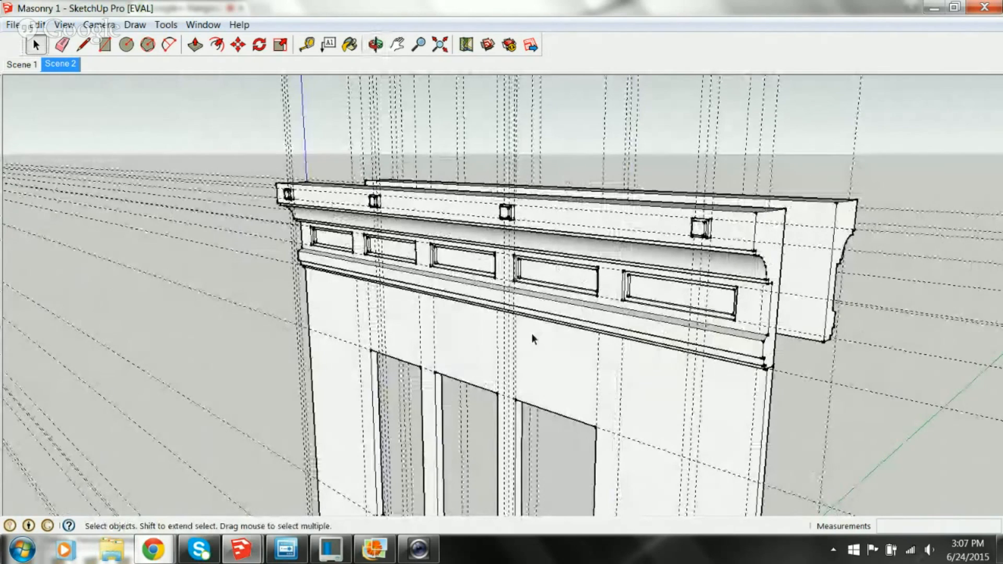
{"action": "middle_click_drag", "start_coordinate": [871, 313], "coordinate": [534, 256]}
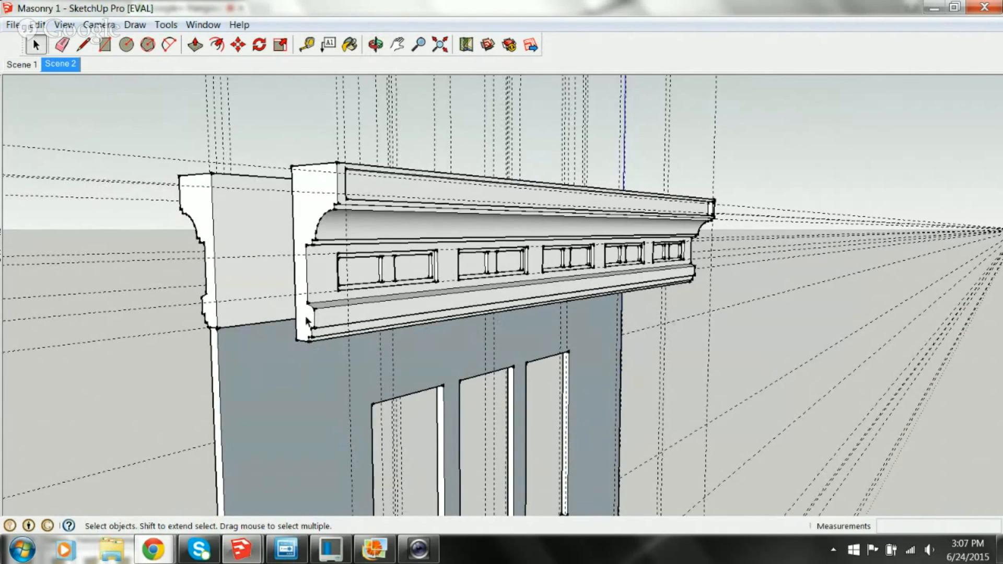
{"action": "middle_click_drag", "start_coordinate": [271, 327], "coordinate": [601, 244]}
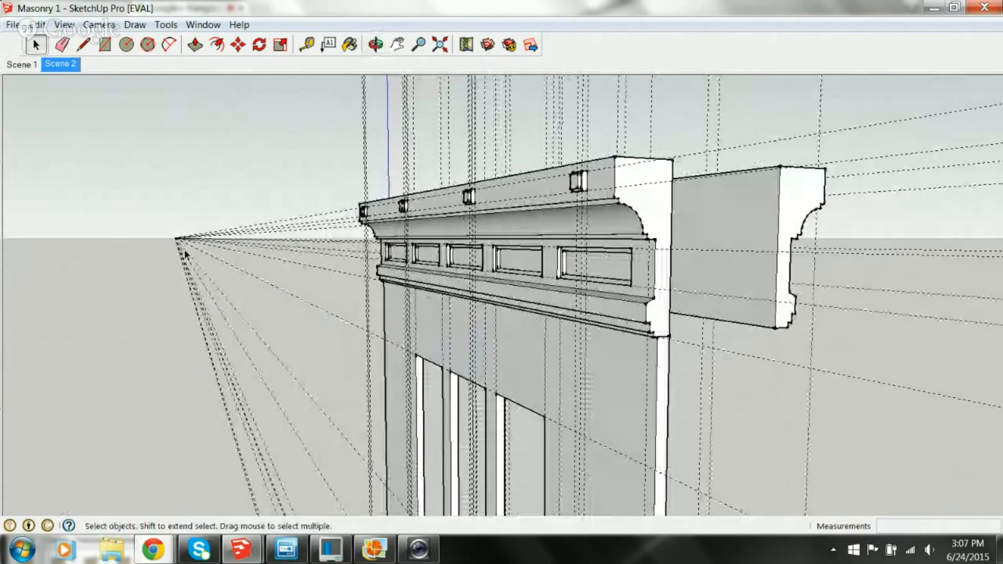
{"action": "middle_click_drag", "start_coordinate": [71, 220], "coordinate": [223, 229]}
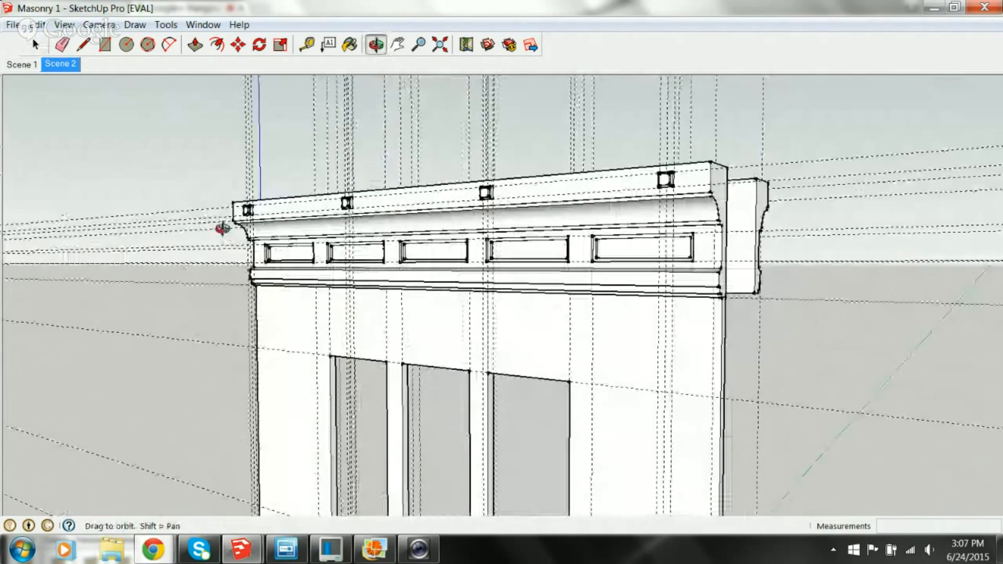
{"action": "scroll", "coordinate": [239, 324], "scroll_direction": "down", "scroll_amount": 2}
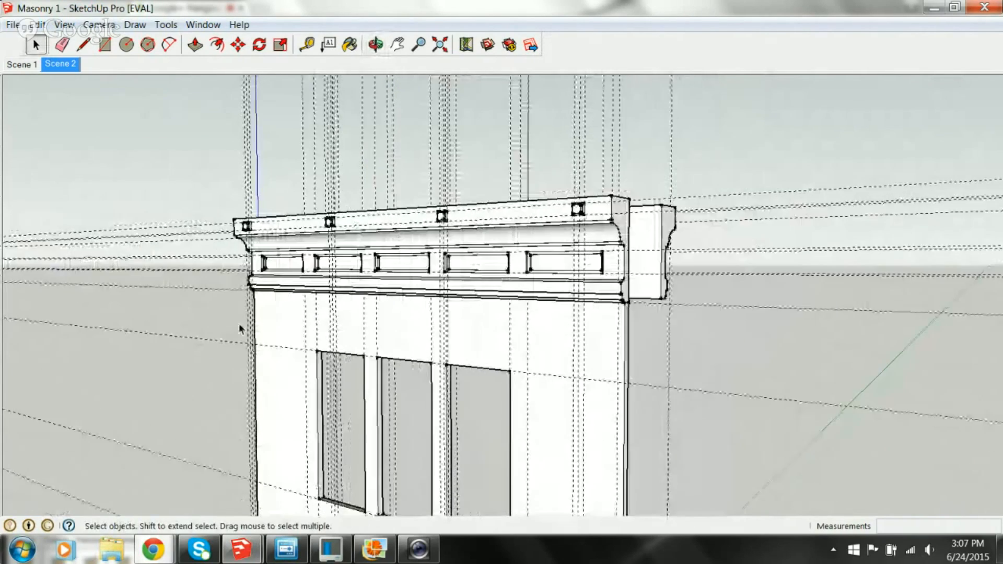
{"action": "scroll", "coordinate": [212, 327], "scroll_direction": "down", "scroll_amount": 2}
{"action": "middle_click_drag", "start_coordinate": [212, 328], "coordinate": [281, 193]}
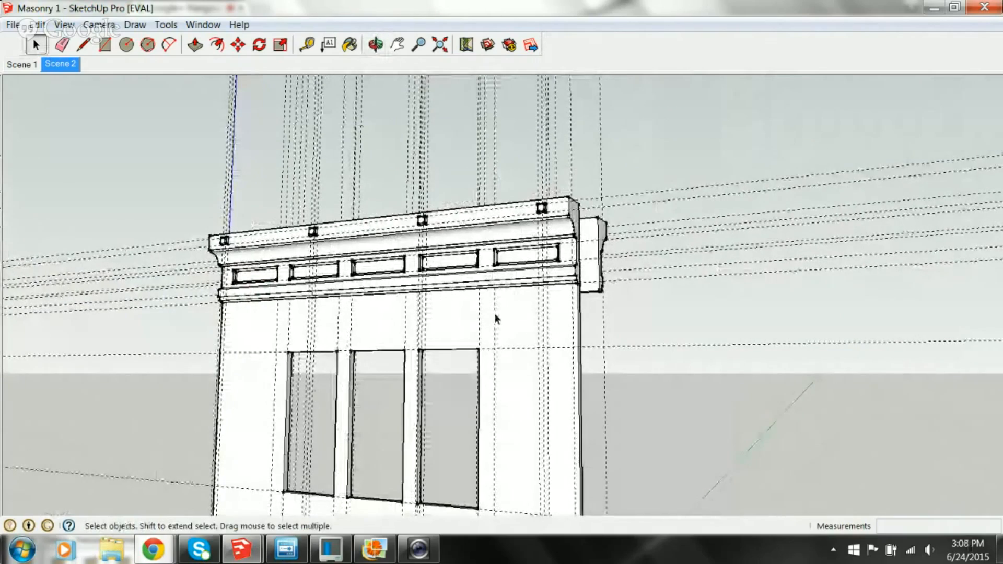
{"action": "middle_click_drag", "start_coordinate": [505, 299], "coordinate": [375, 335]}
{"action": "scroll", "coordinate": [464, 269], "scroll_direction": "up", "scroll_amount": 4}
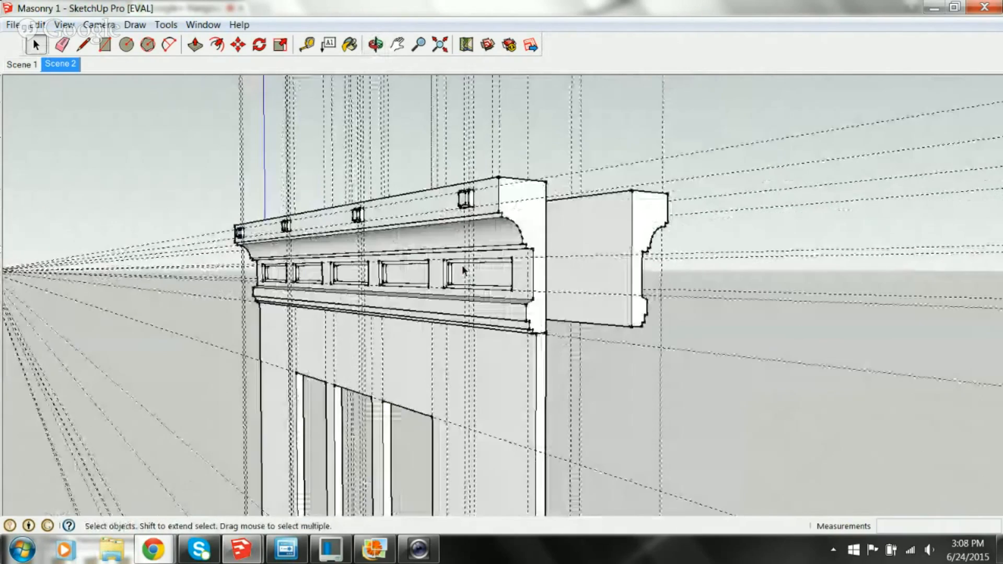
{"action": "scroll", "coordinate": [462, 265], "scroll_direction": "up", "scroll_amount": 3}
{"action": "middle_click_drag", "start_coordinate": [462, 264], "coordinate": [367, 297]}
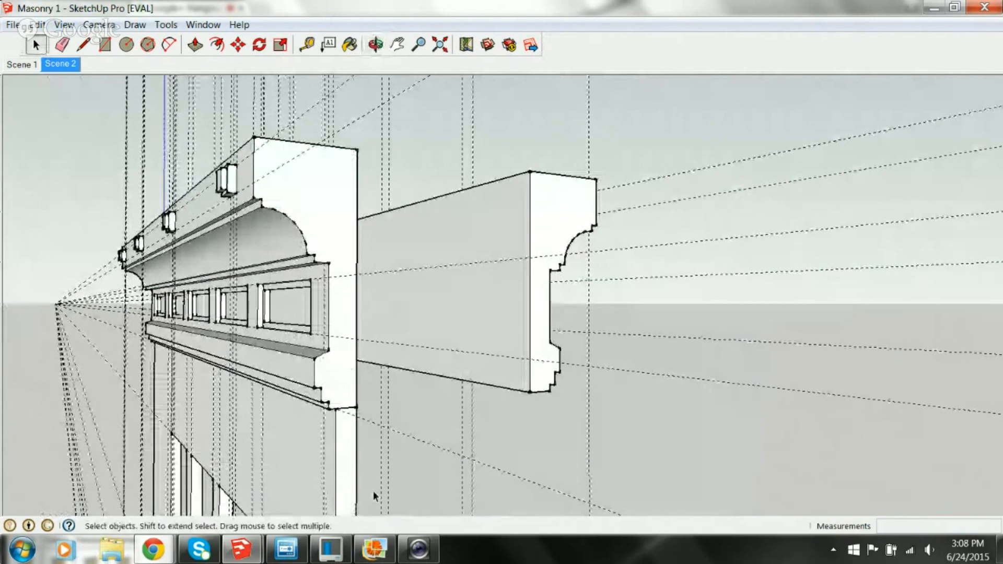